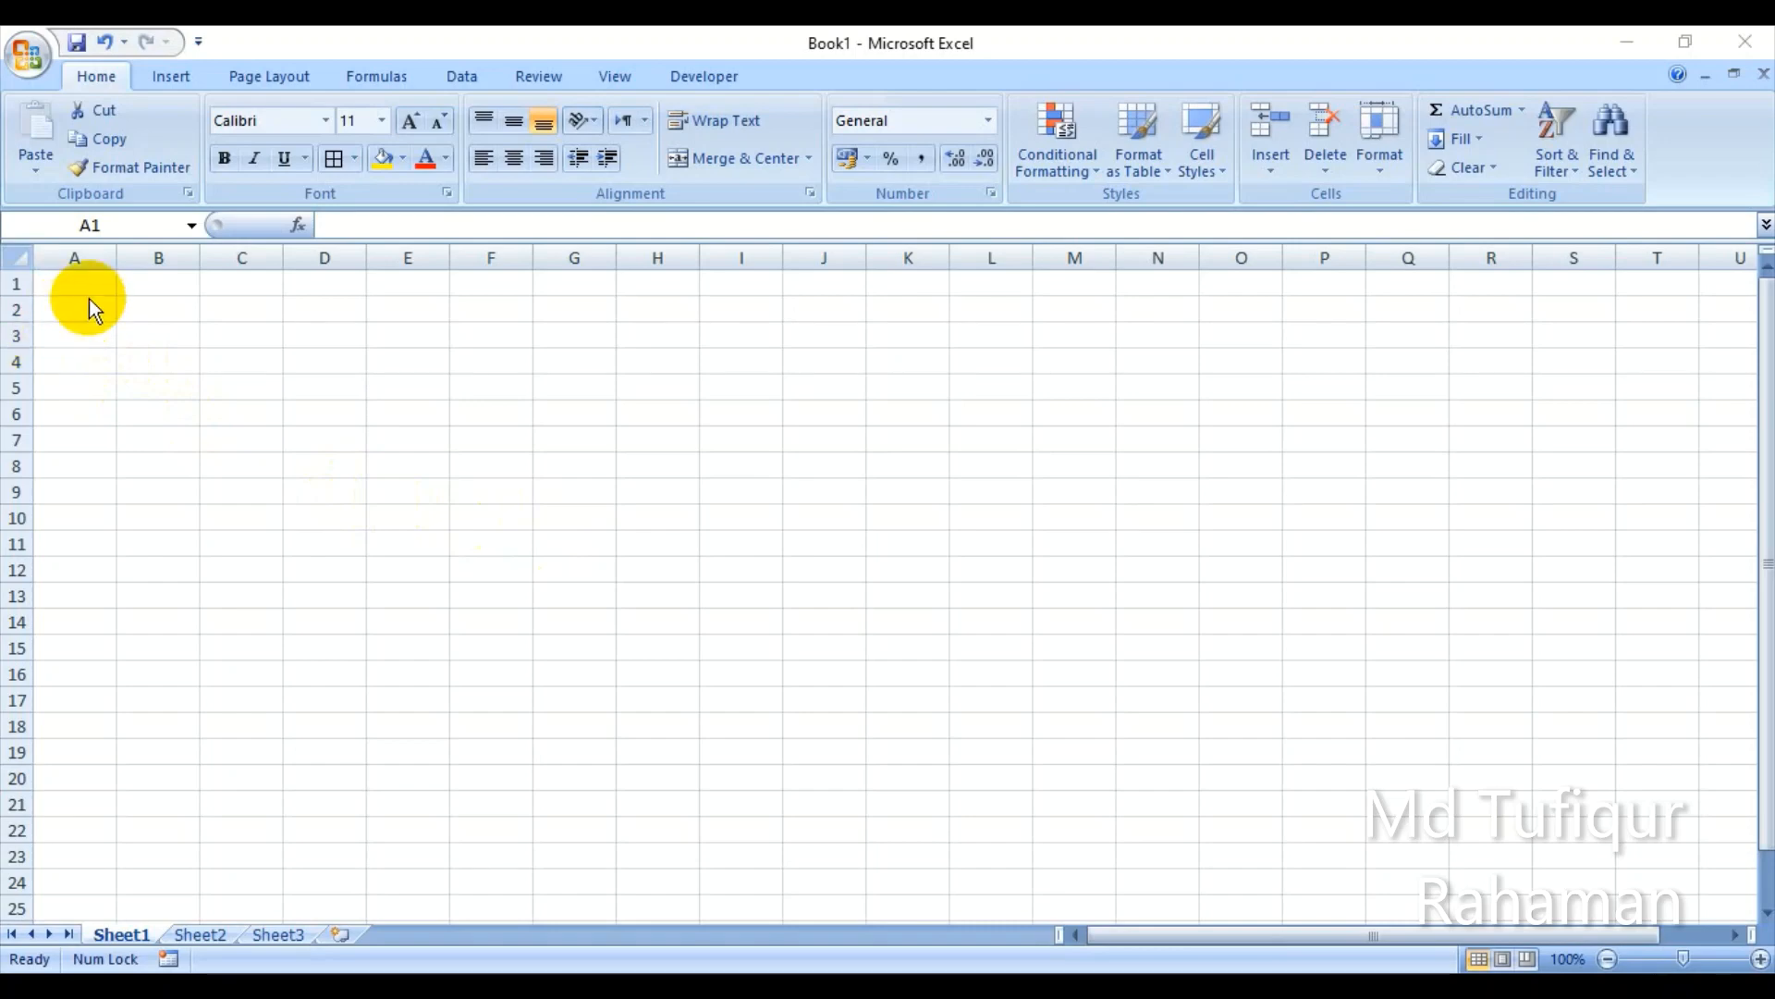
pyautogui.click(74, 289)
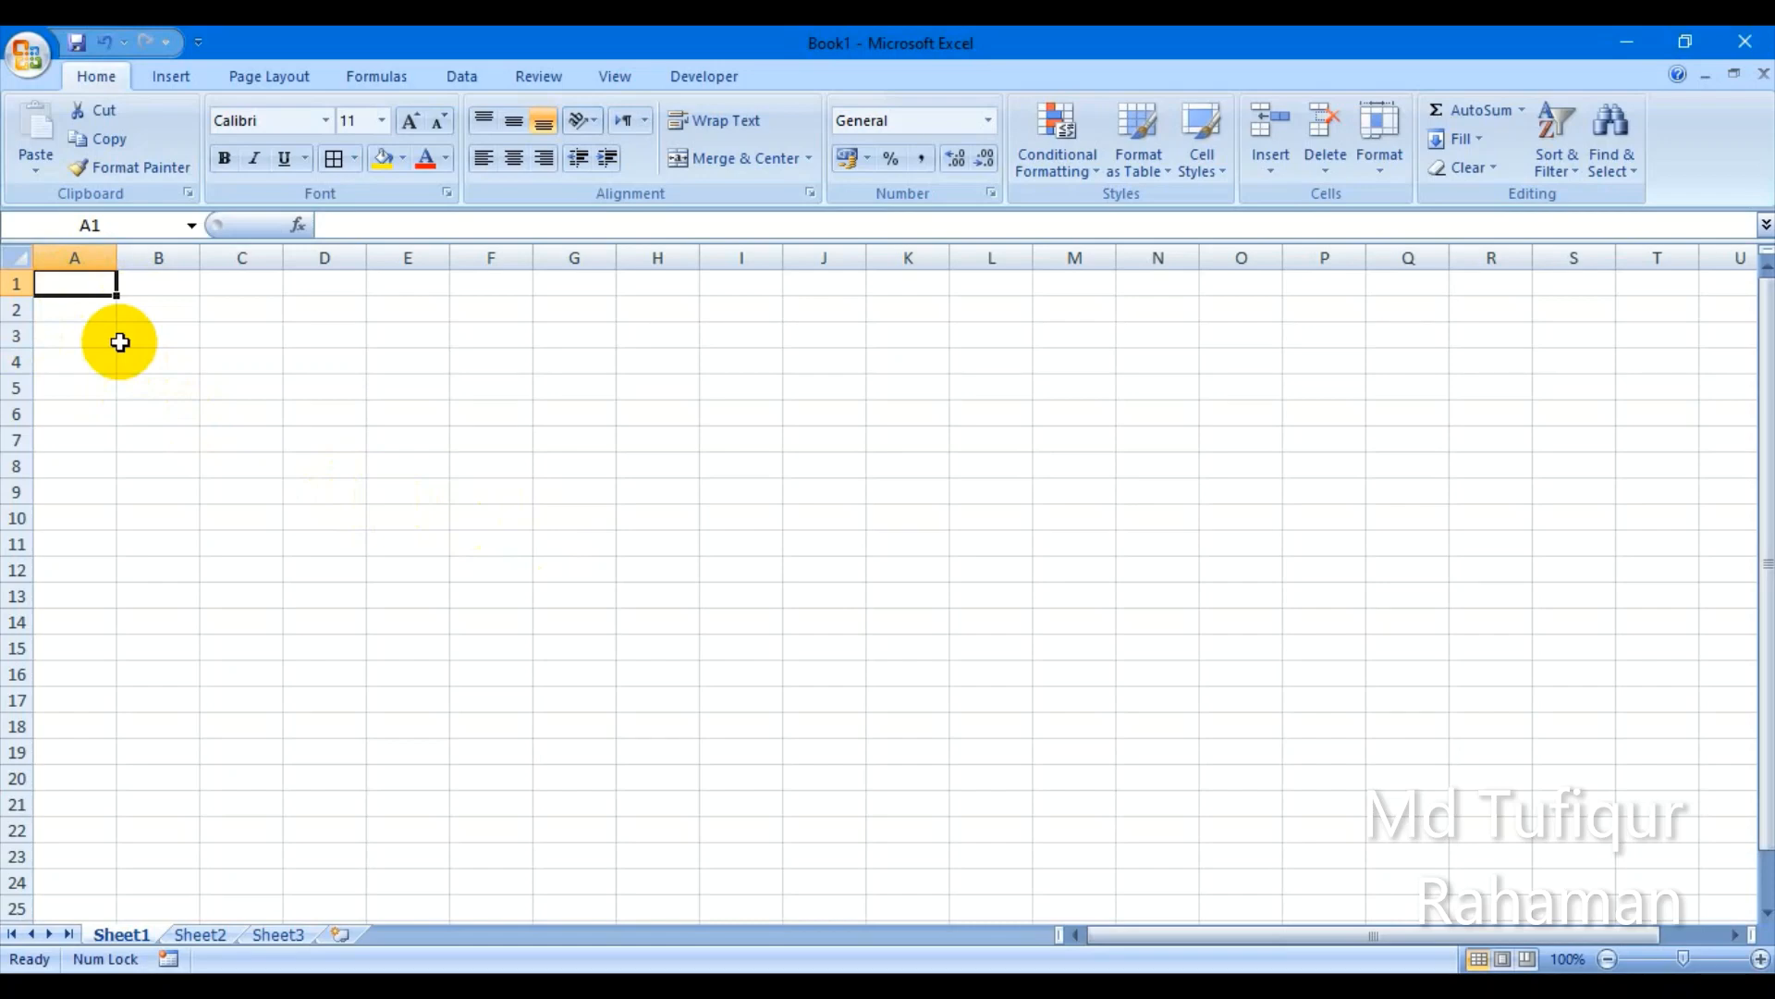
pyautogui.press('Right')
pyautogui.press('Right')
pyautogui.press('Right')
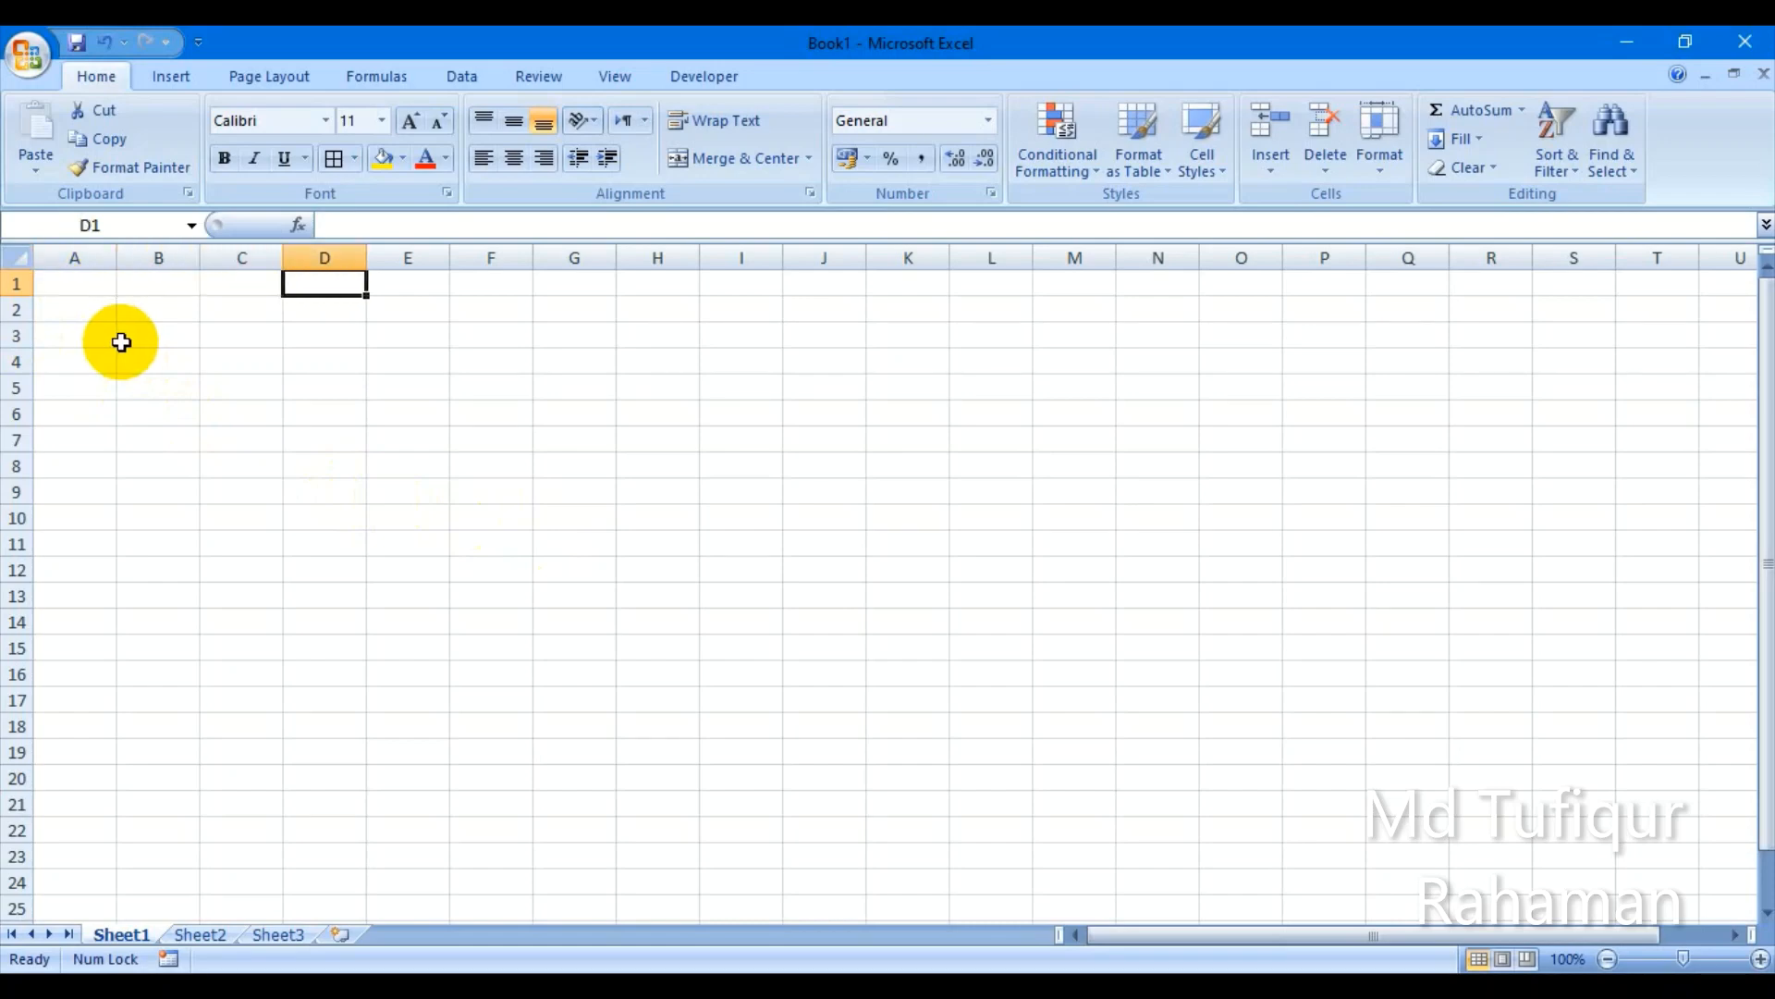
pyautogui.press('Right')
pyautogui.press('Right')
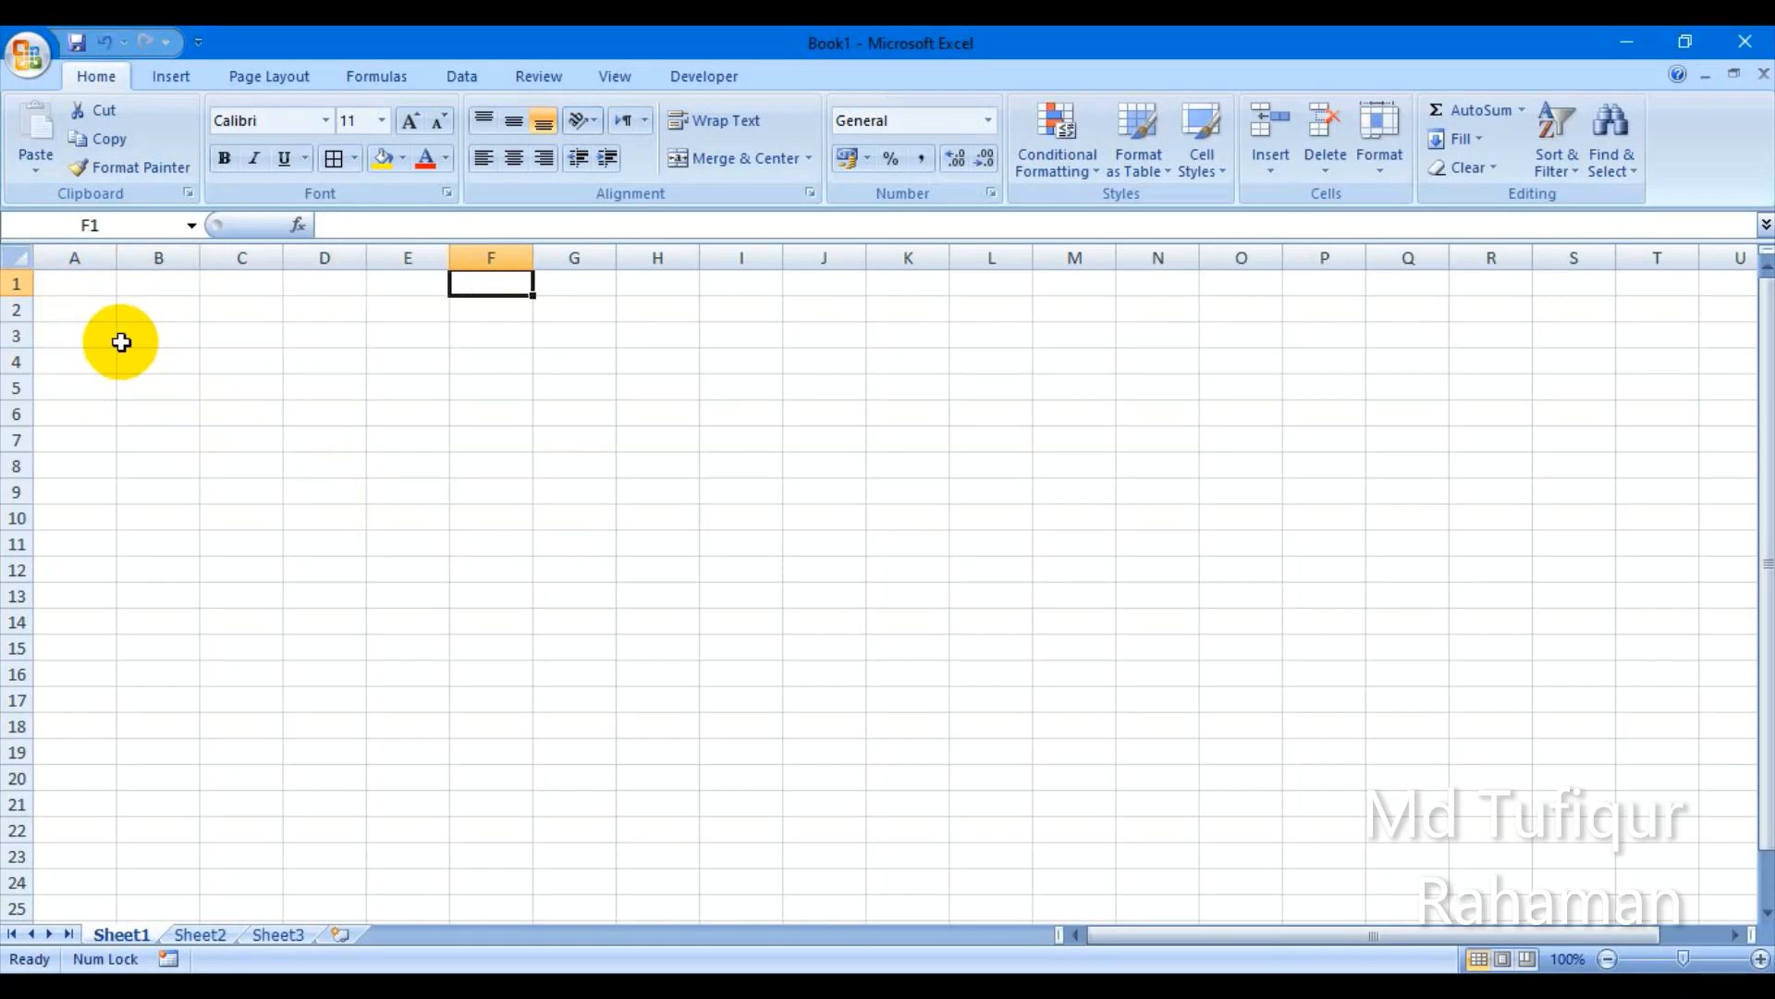
pyautogui.press('Return')
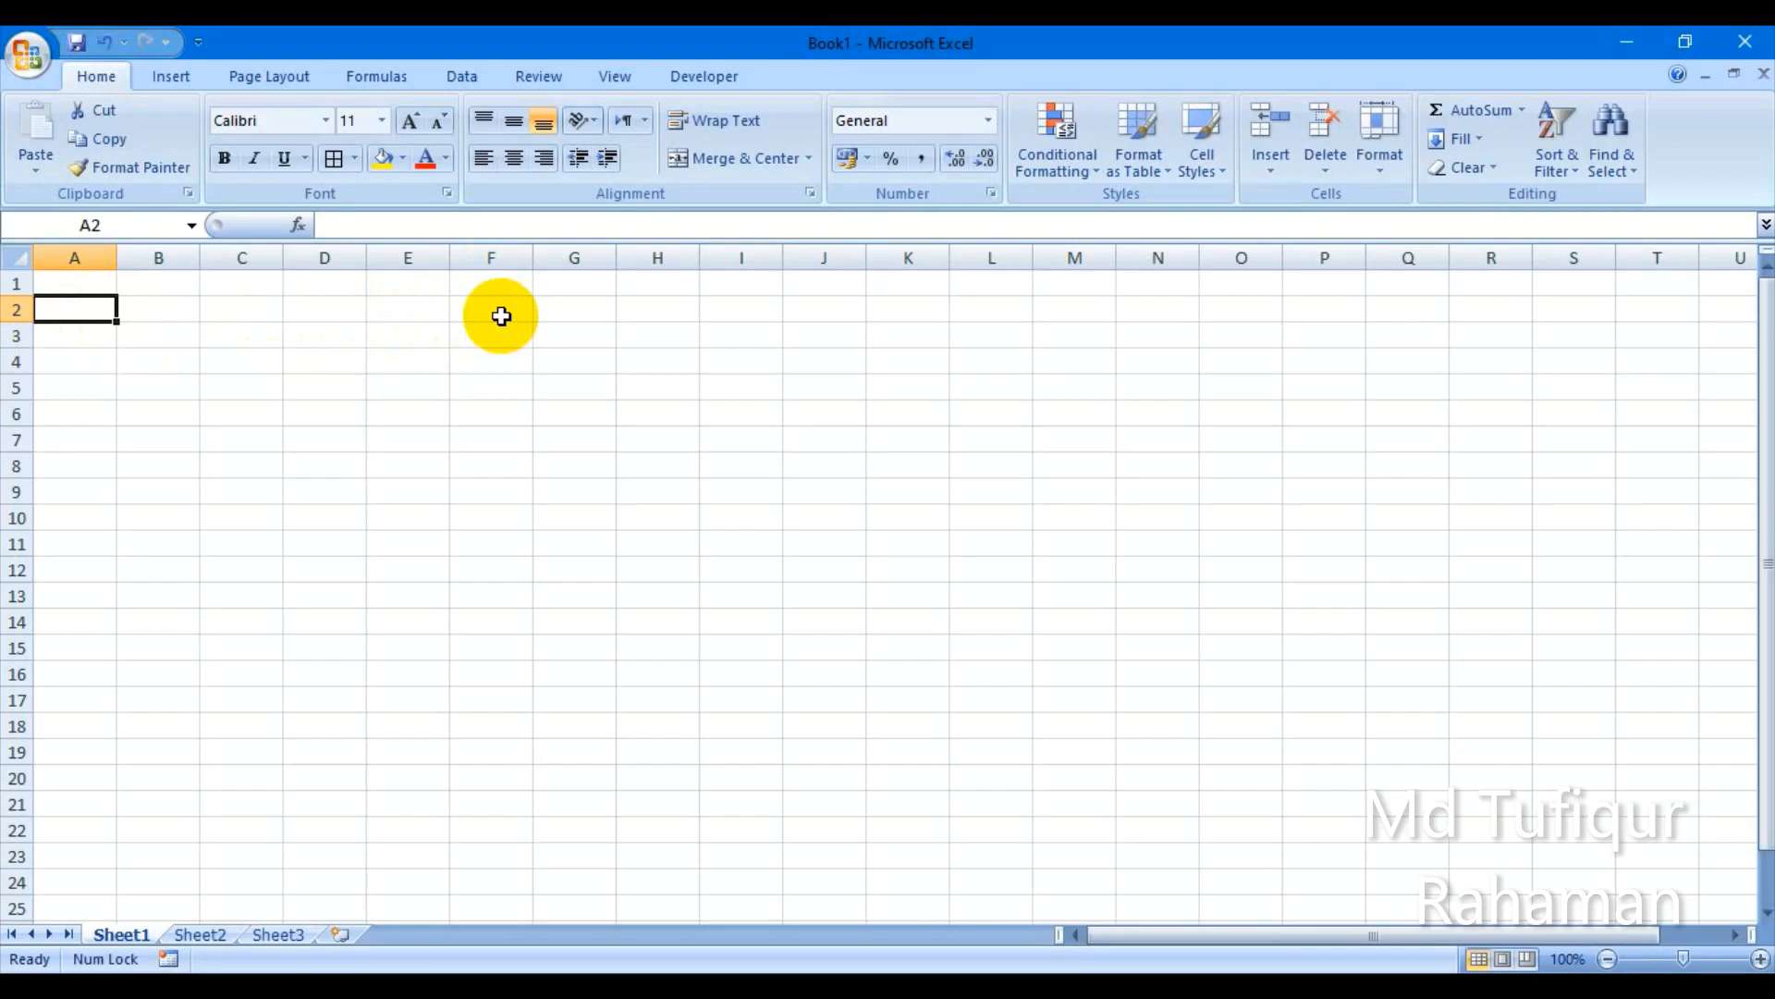
pyautogui.press('Down')
pyautogui.press('Up')
pyautogui.press('Right')
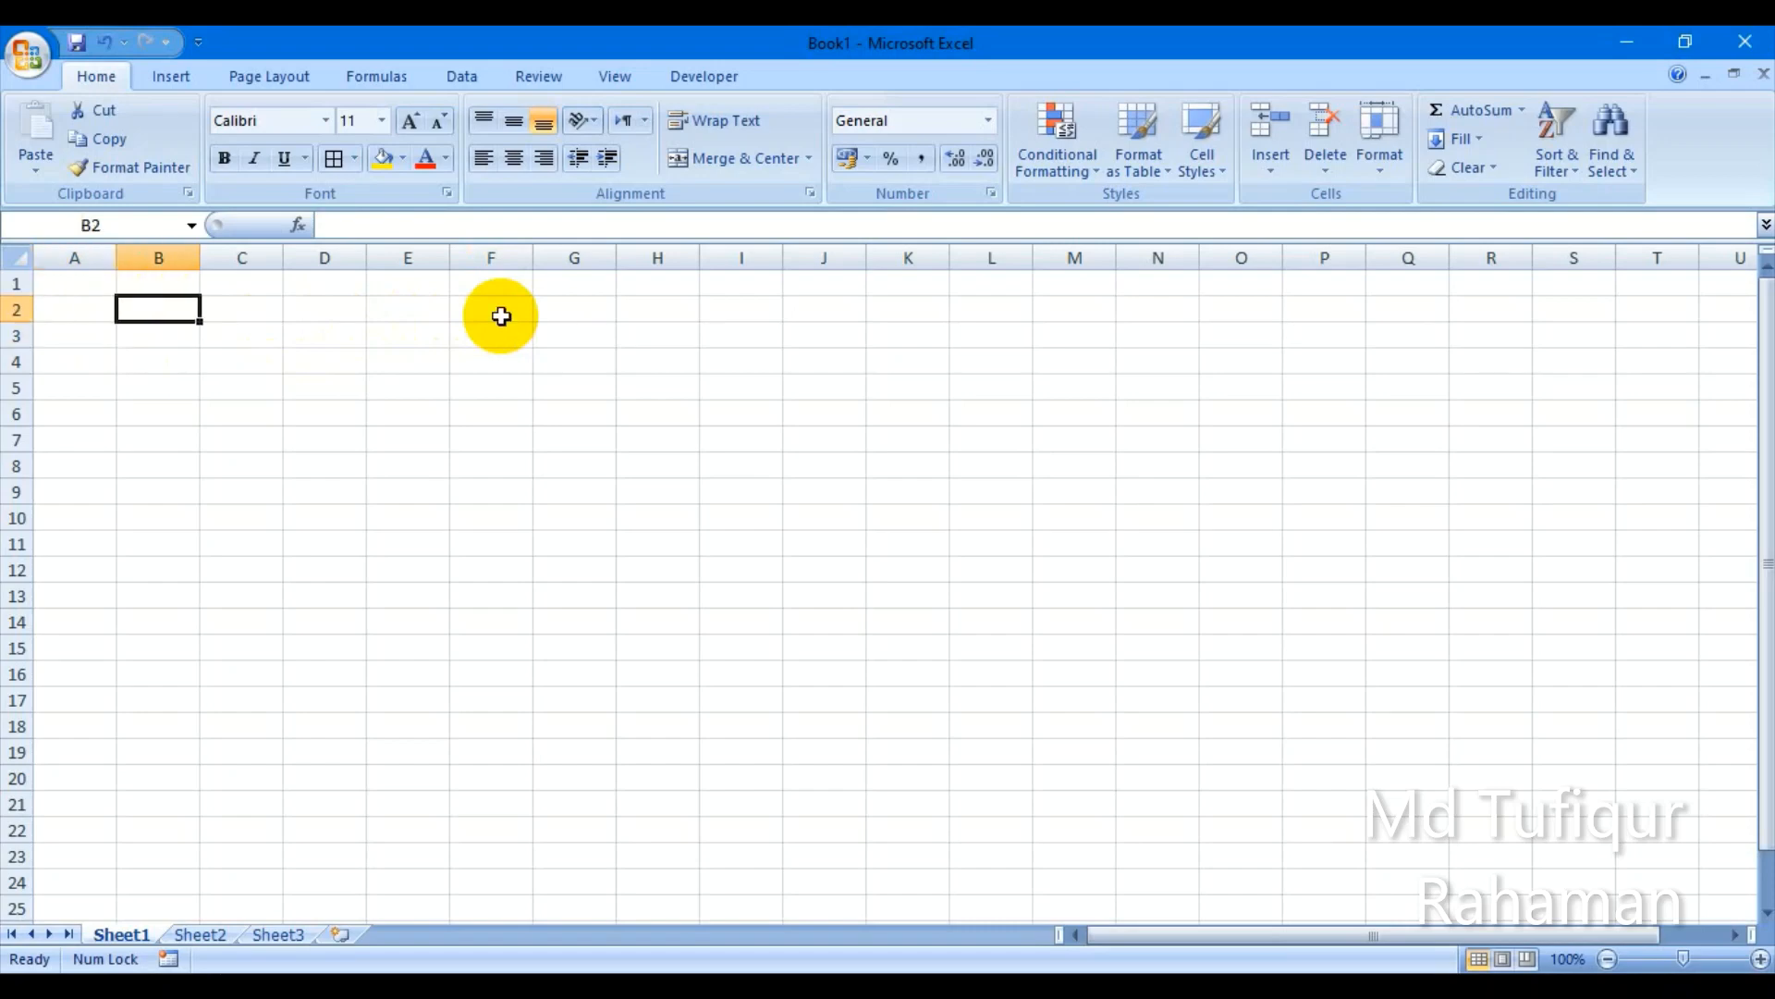
pyautogui.press('Down')
pyautogui.press('Left')
pyautogui.press('Up')
pyautogui.press('Right')
pyautogui.press('Left')
pyautogui.press('Up')
pyautogui.press('Right')
pyautogui.press('Down')
pyautogui.press('Left')
pyautogui.press('Up')
pyautogui.press('Right')
pyautogui.press('Right')
pyautogui.press('Right')
pyautogui.press('Left')
pyautogui.press('Left')
pyautogui.press('Left')
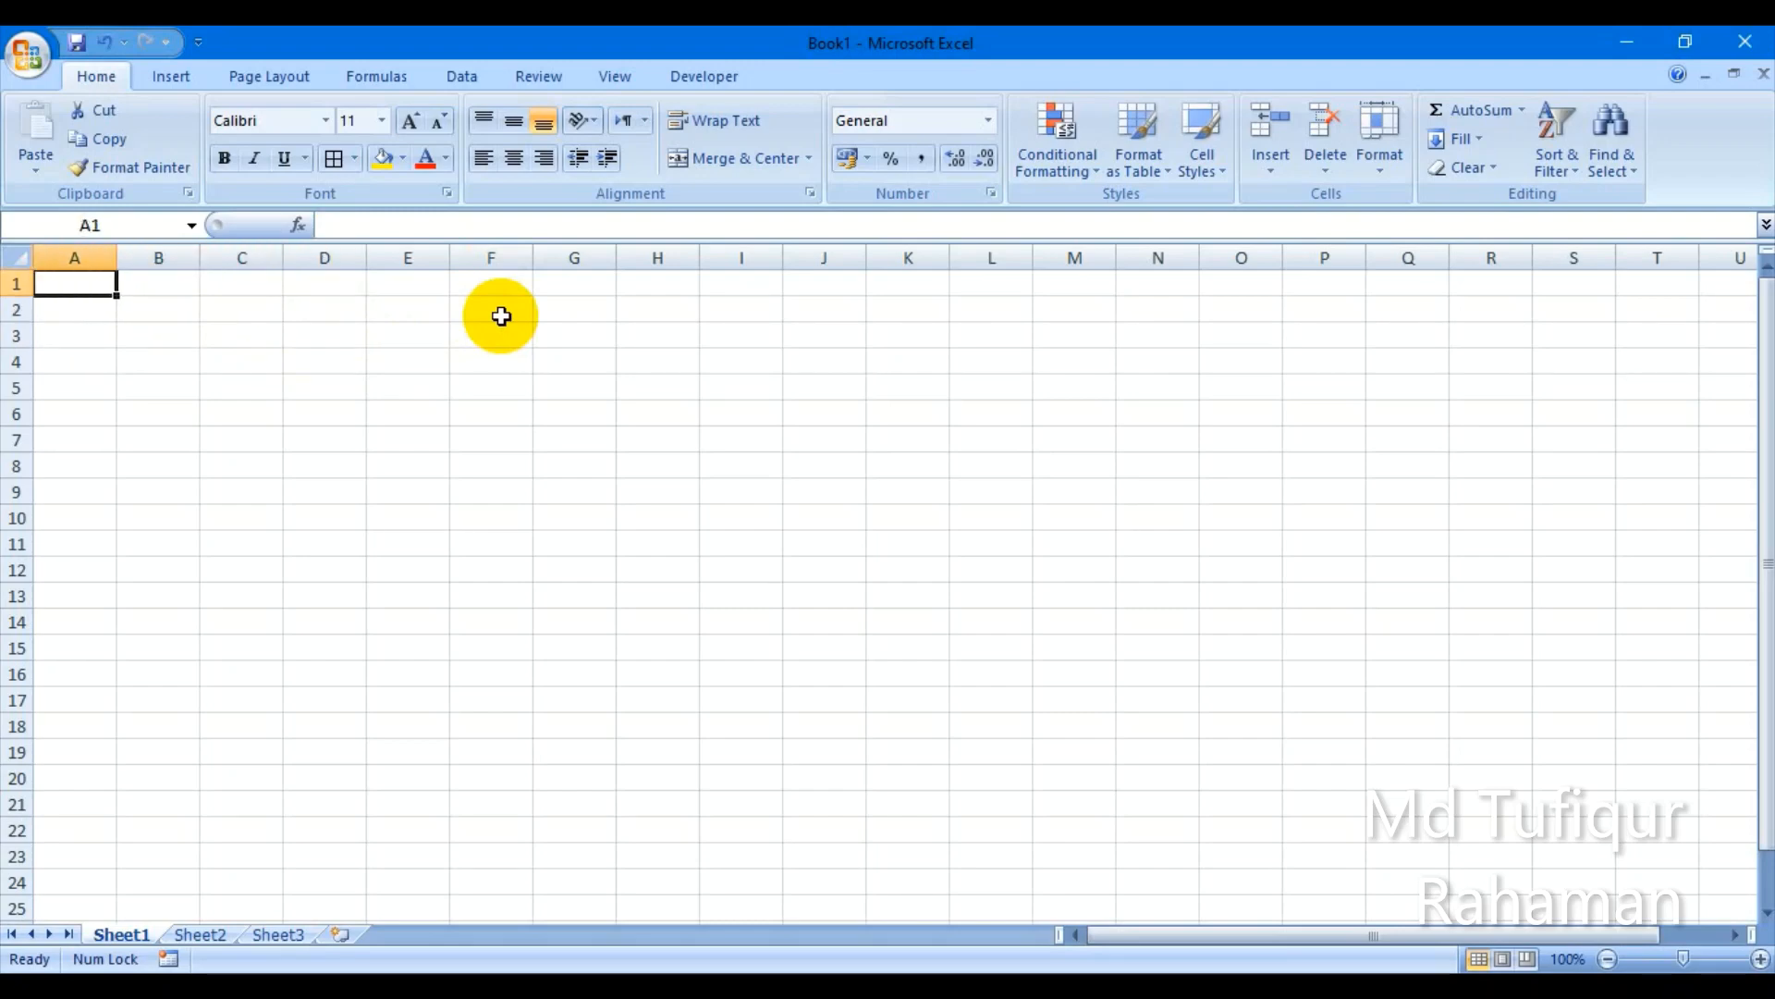
# Step: Enter dfr, jhg, kjh, kjhy and jhy across cells A1 to E1, and return to the start of row 2
pyautogui.write('dfr')
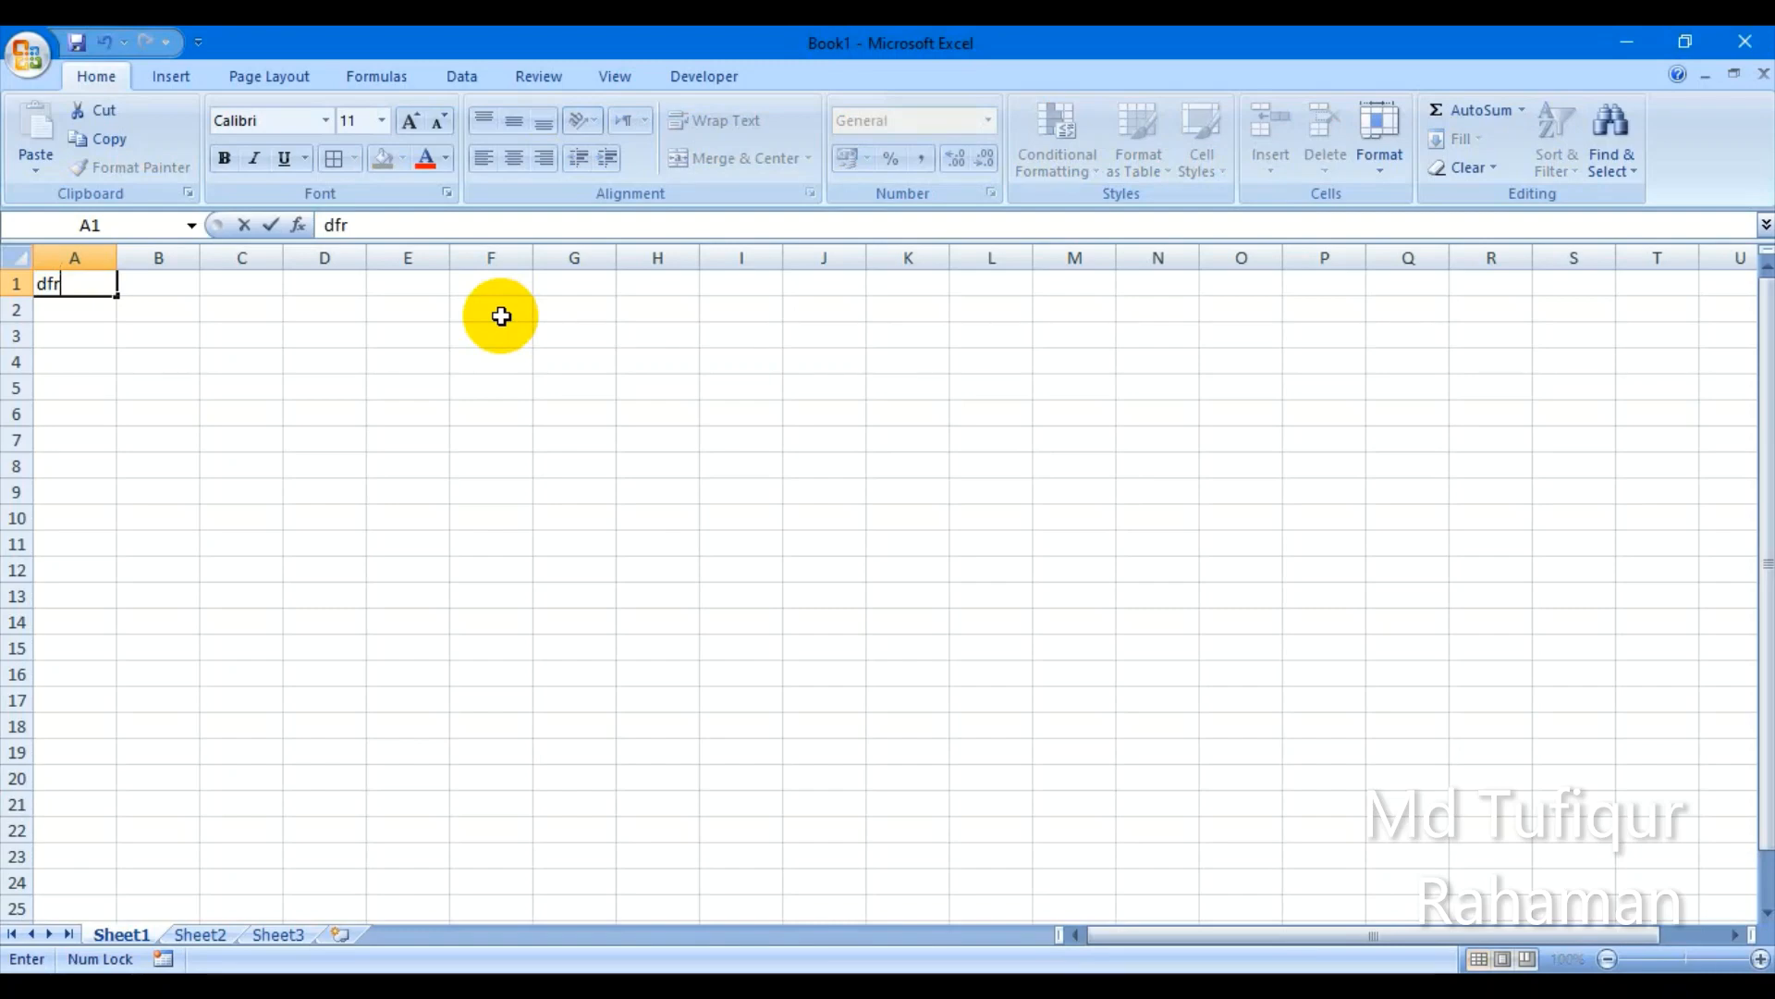
pyautogui.press('Tab')
pyautogui.write('jhg')
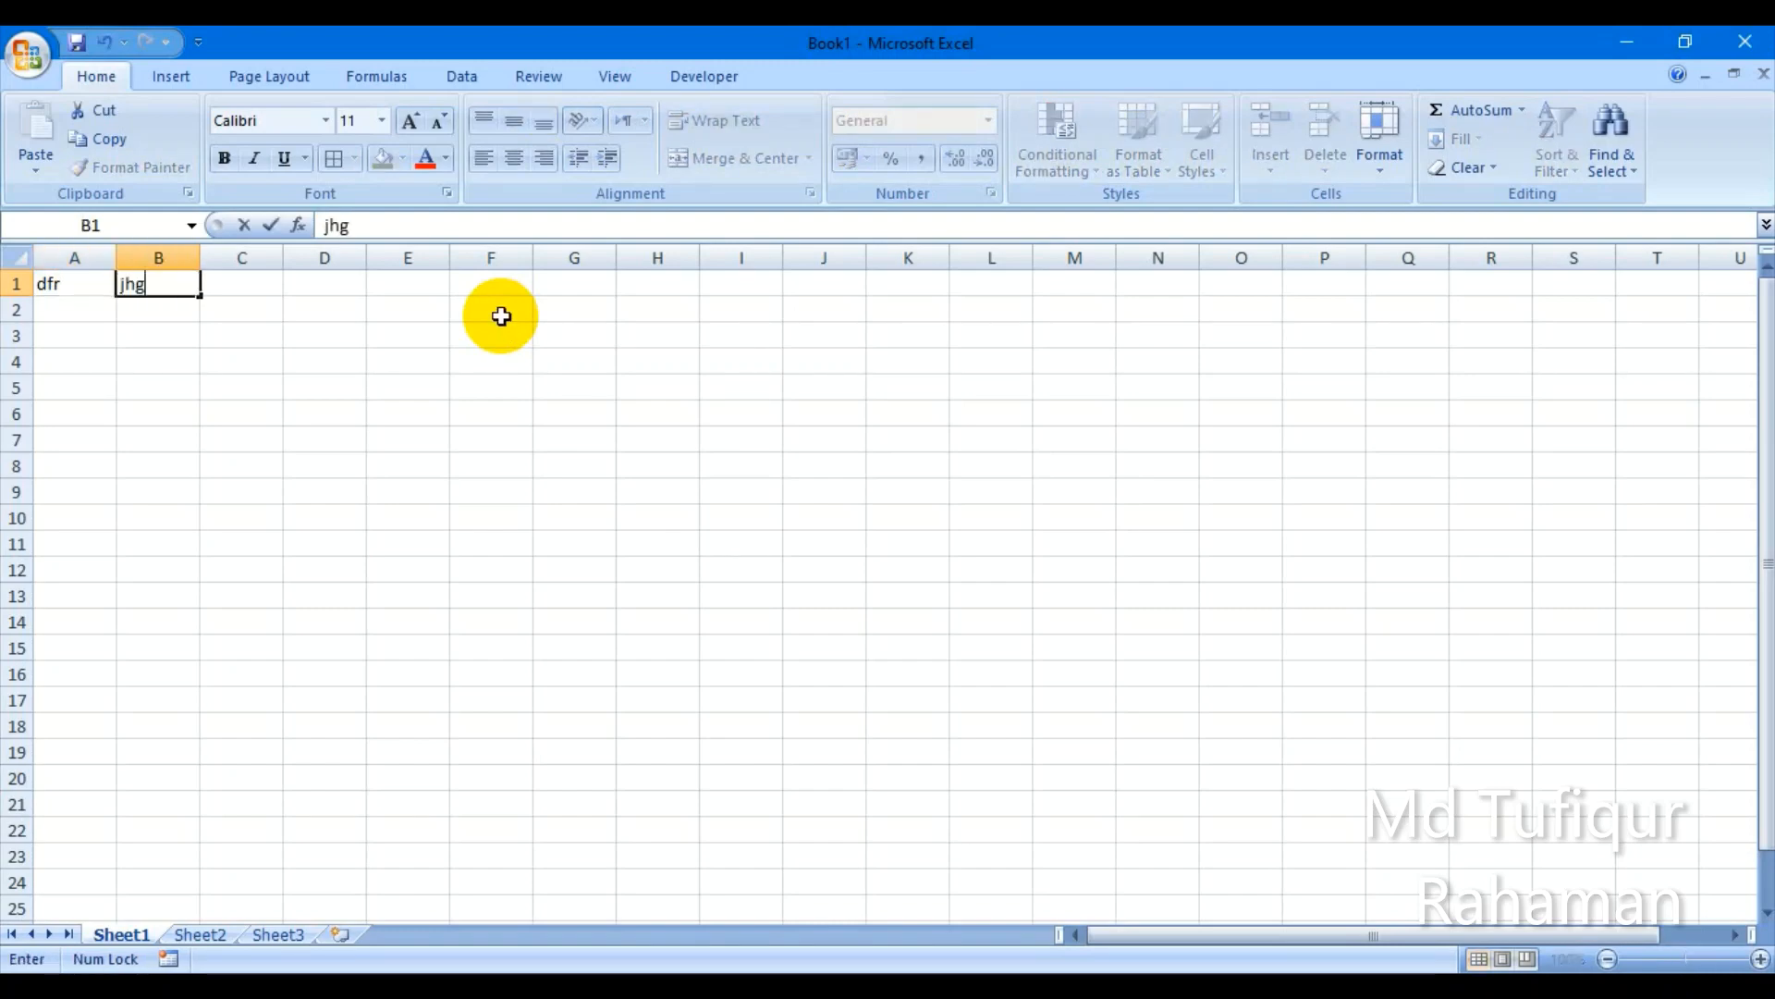
pyautogui.press('Tab')
pyautogui.write('kjh')
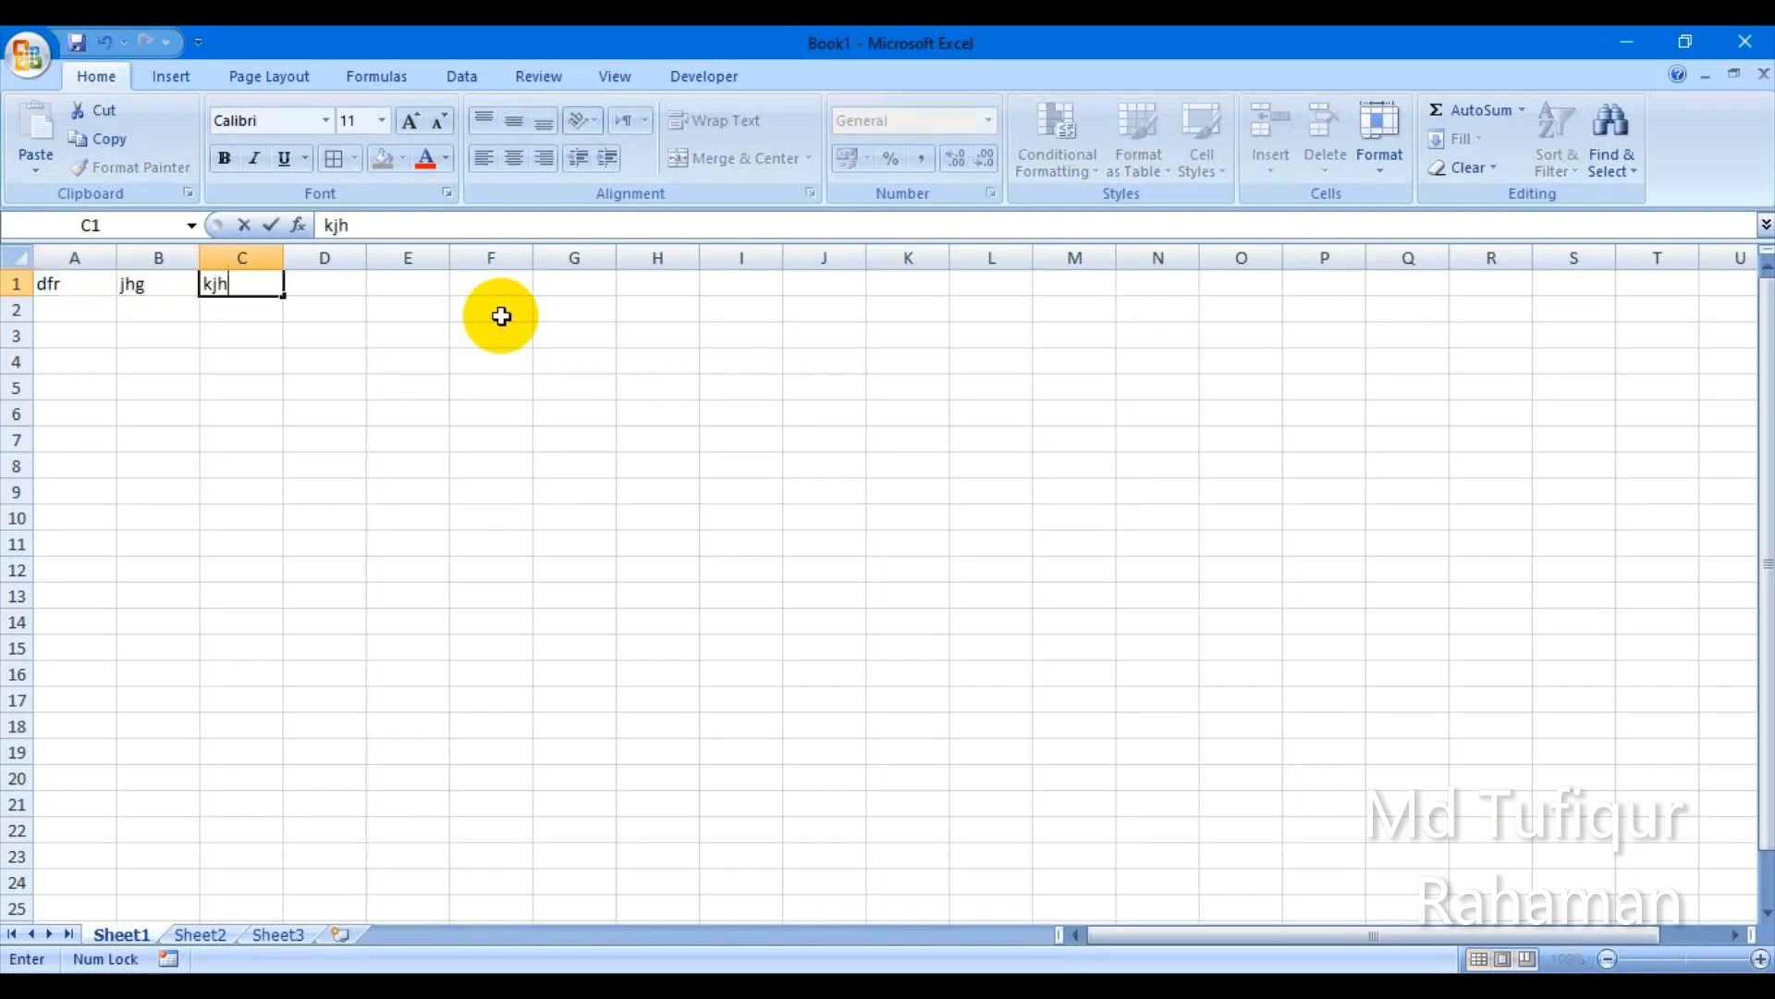
pyautogui.press('Tab')
pyautogui.write('kjhy')
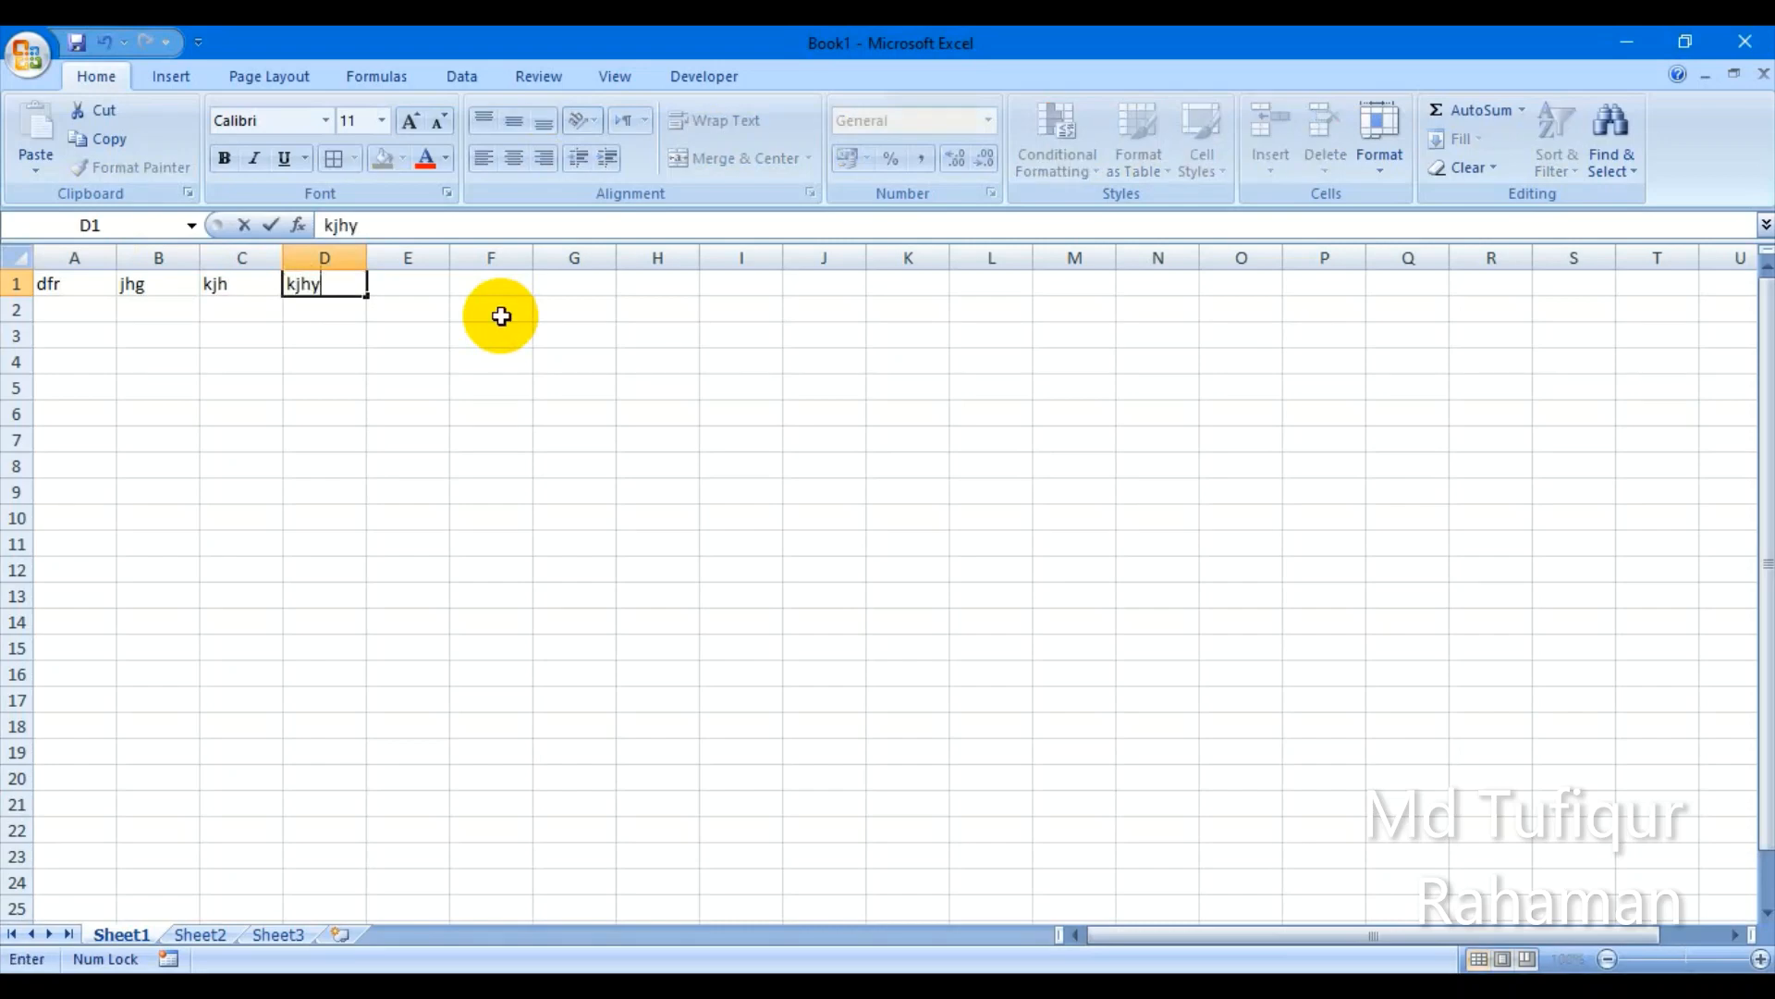
pyautogui.press('Tab')
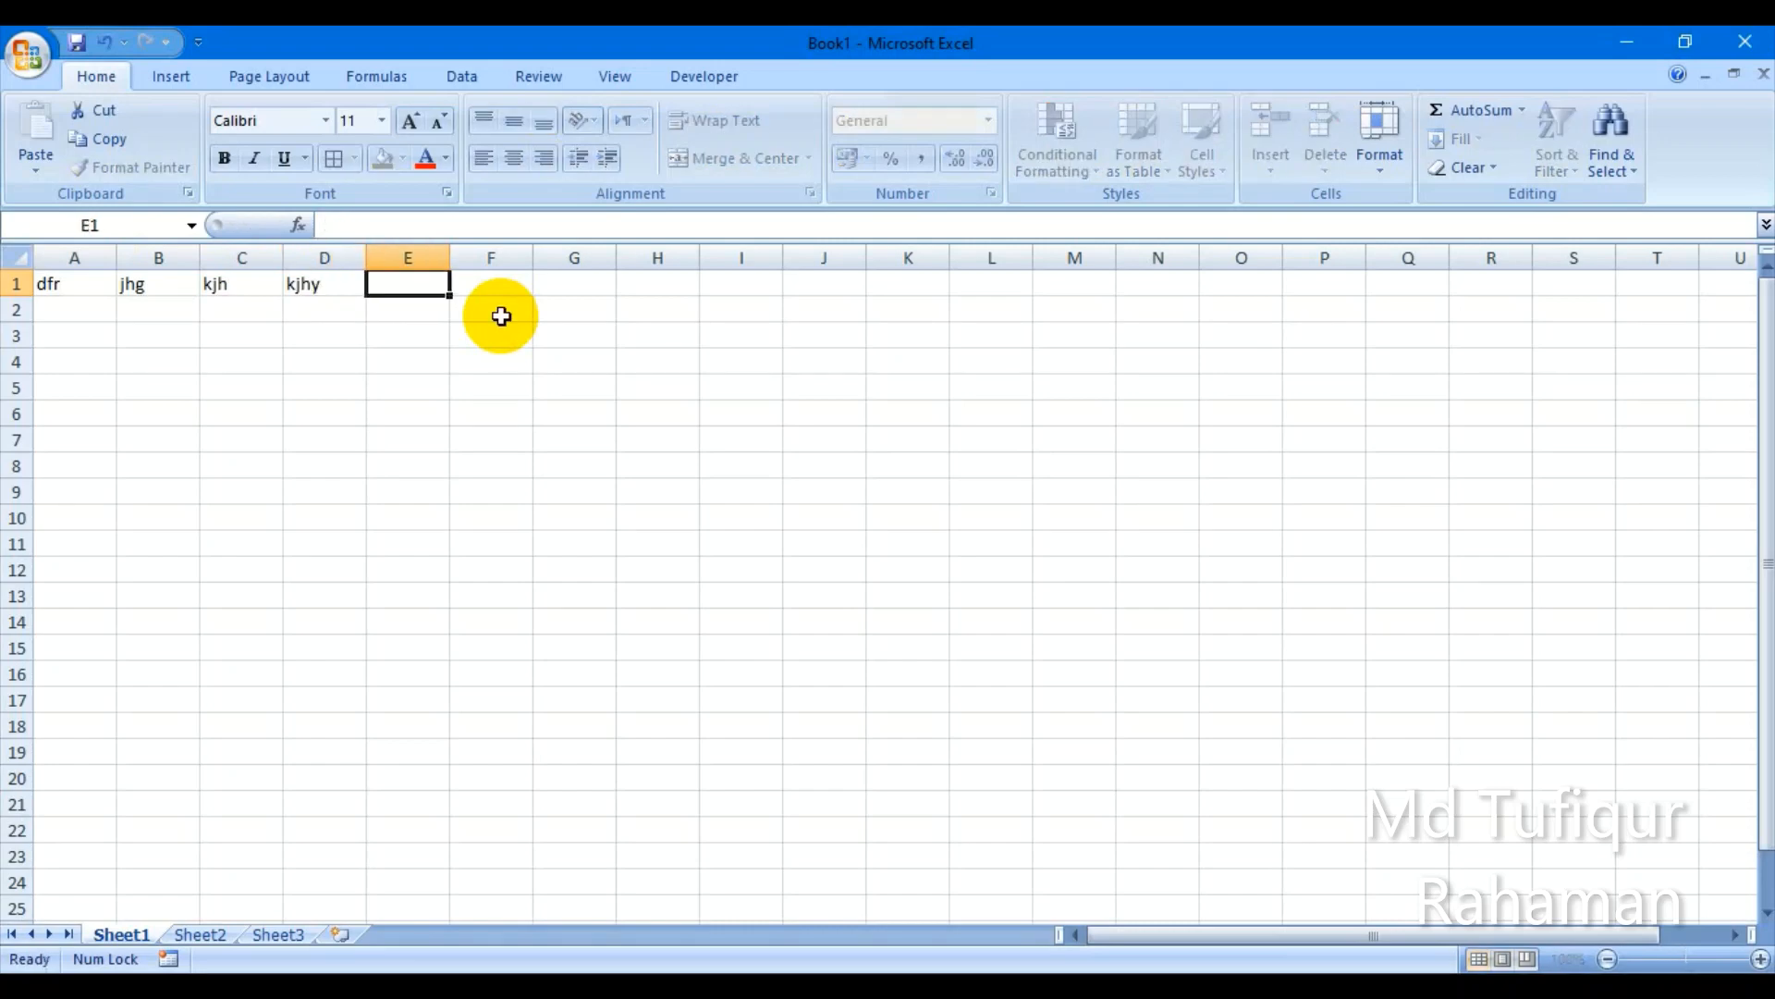
pyautogui.write('jhy')
pyautogui.press('Tab')
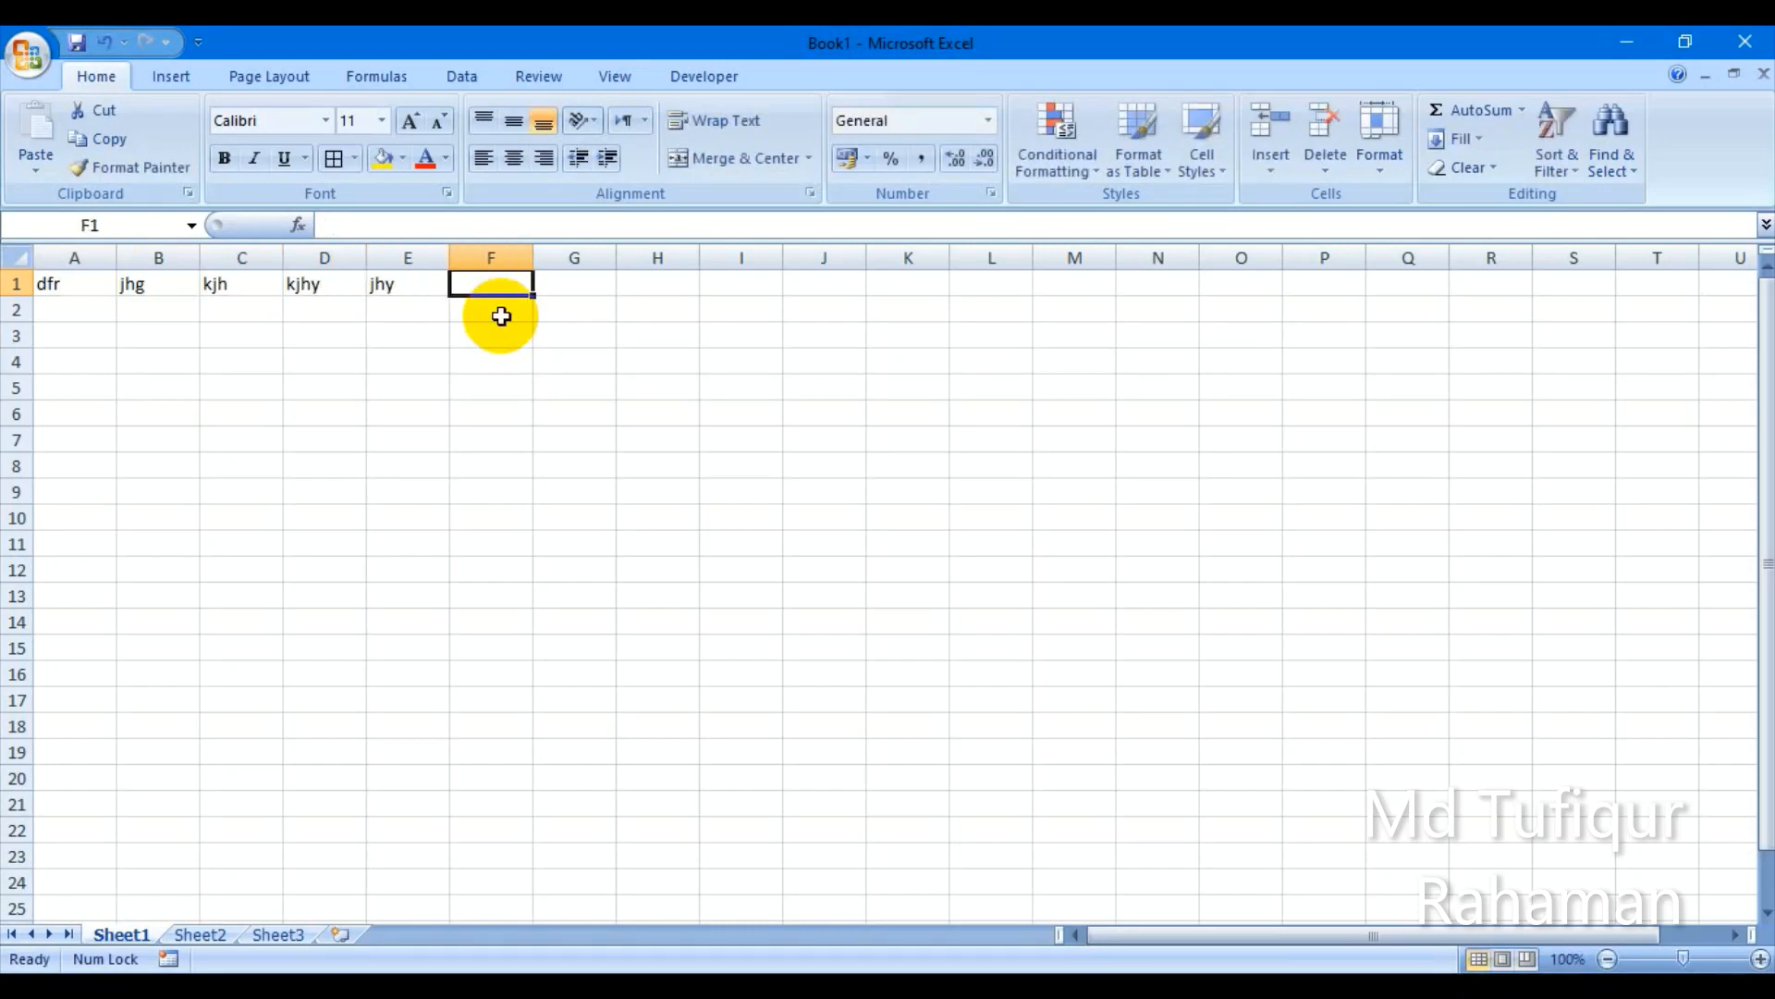
pyautogui.press('Return')
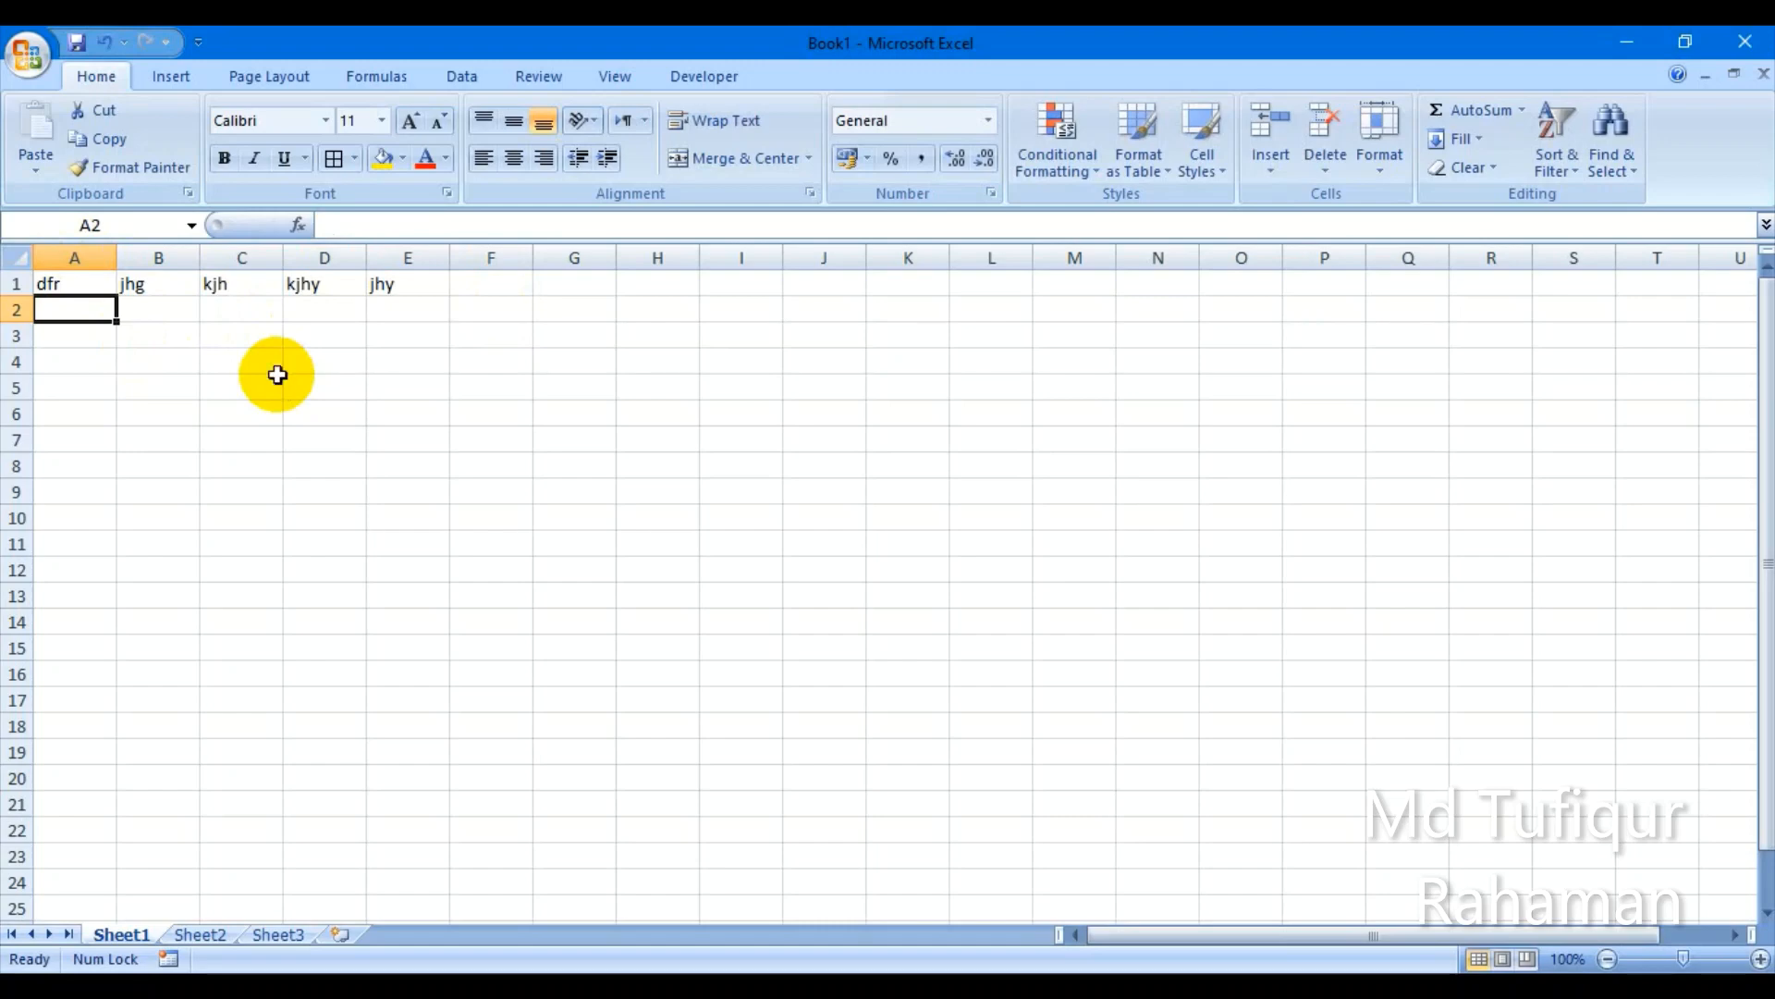
# Step: Fill cells A2 to E2 with sfd, jhg, gftd, jhg and hjy, and return to the start of row 3
pyautogui.write('sfd')
pyautogui.press('Tab')
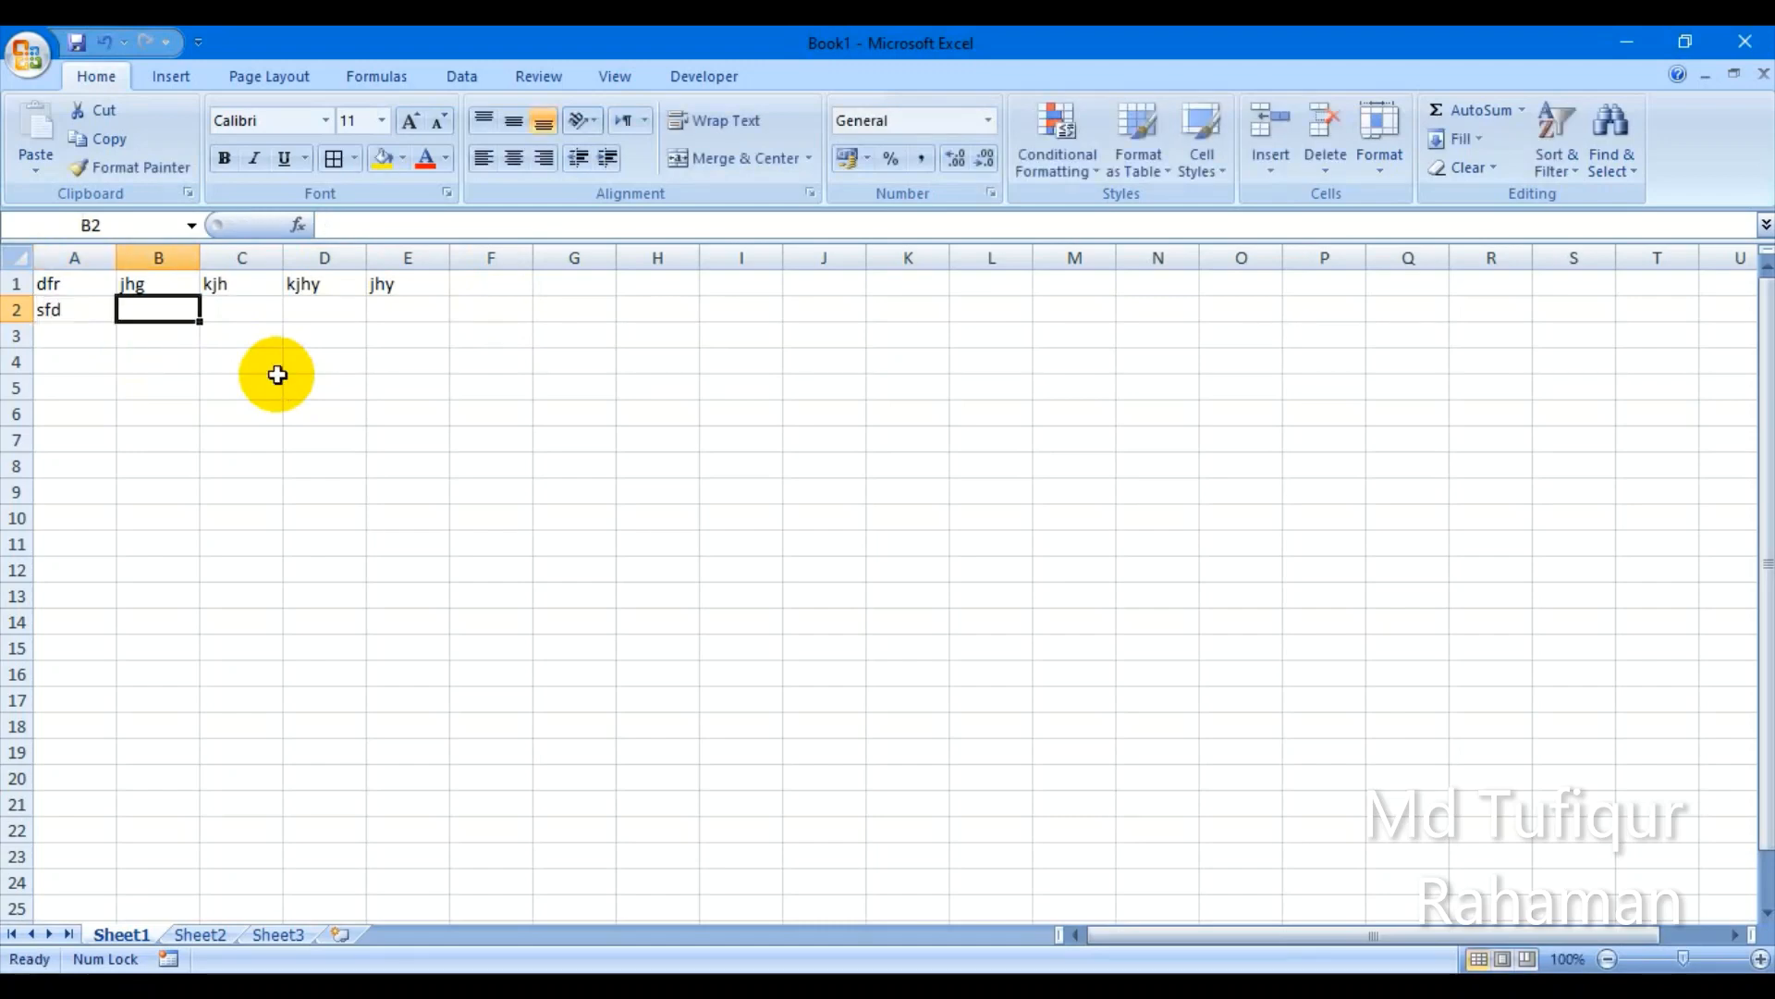
pyautogui.write('jh')
pyautogui.press('Tab')
pyautogui.write('gftd')
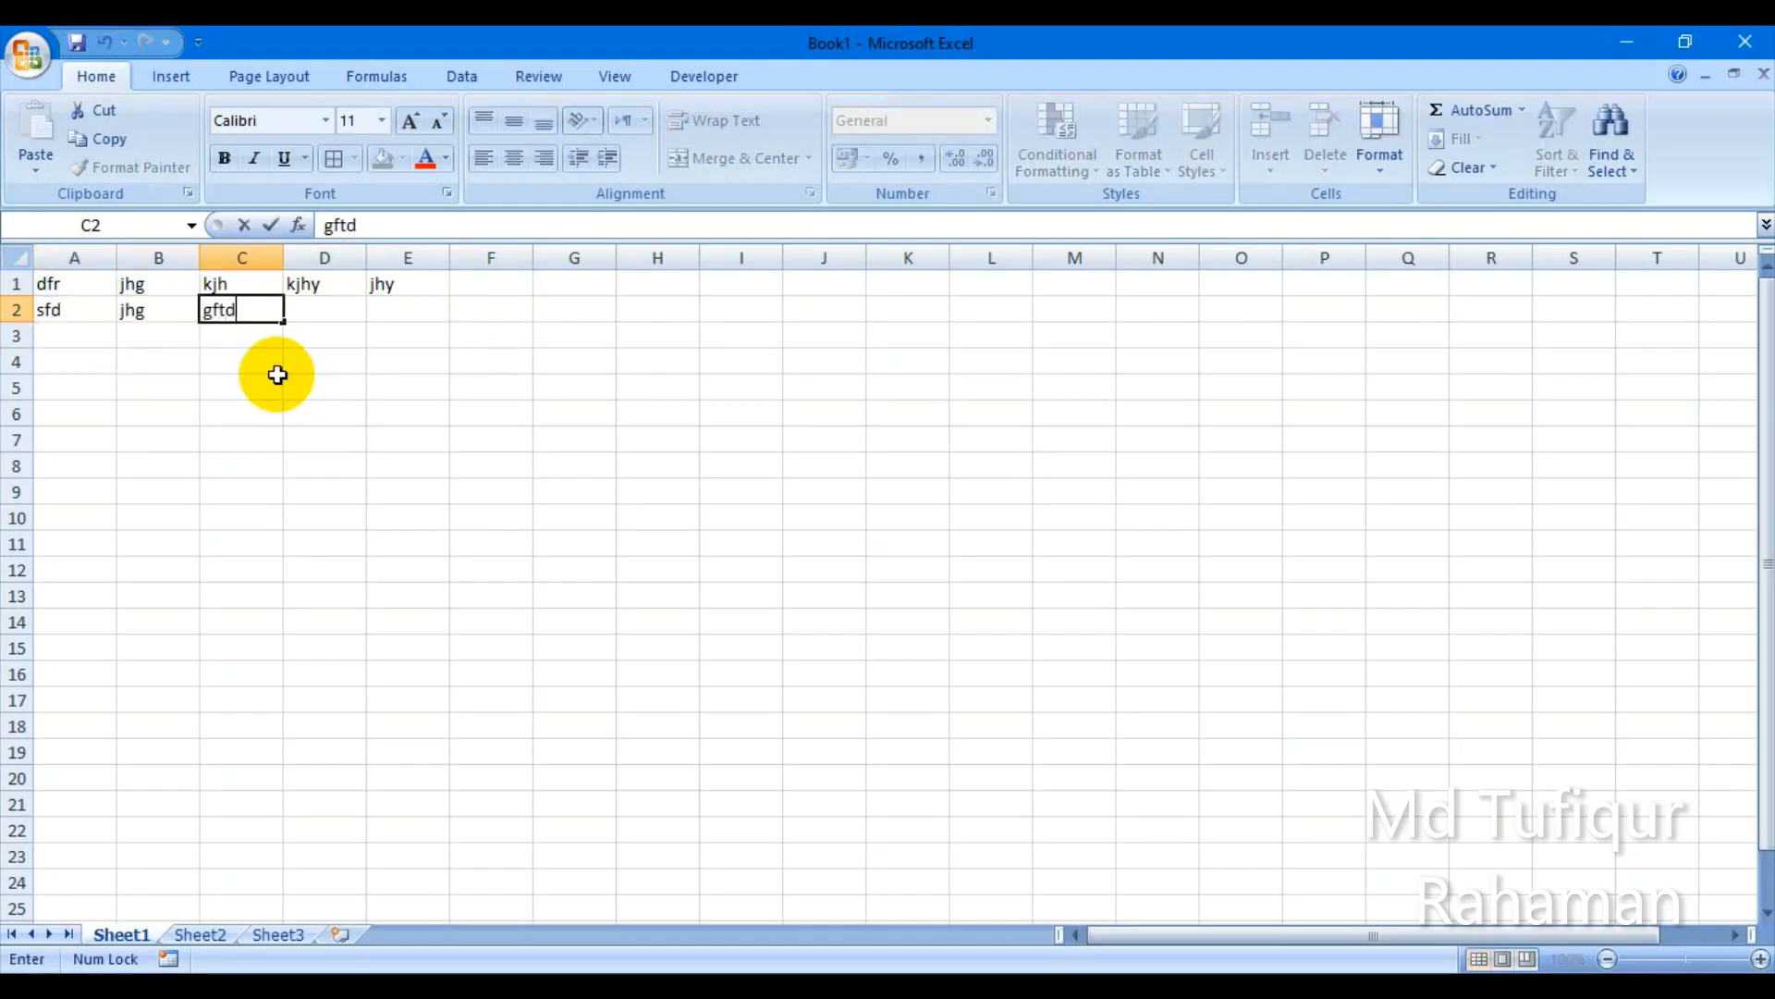
pyautogui.press('Tab')
pyautogui.write('jhg')
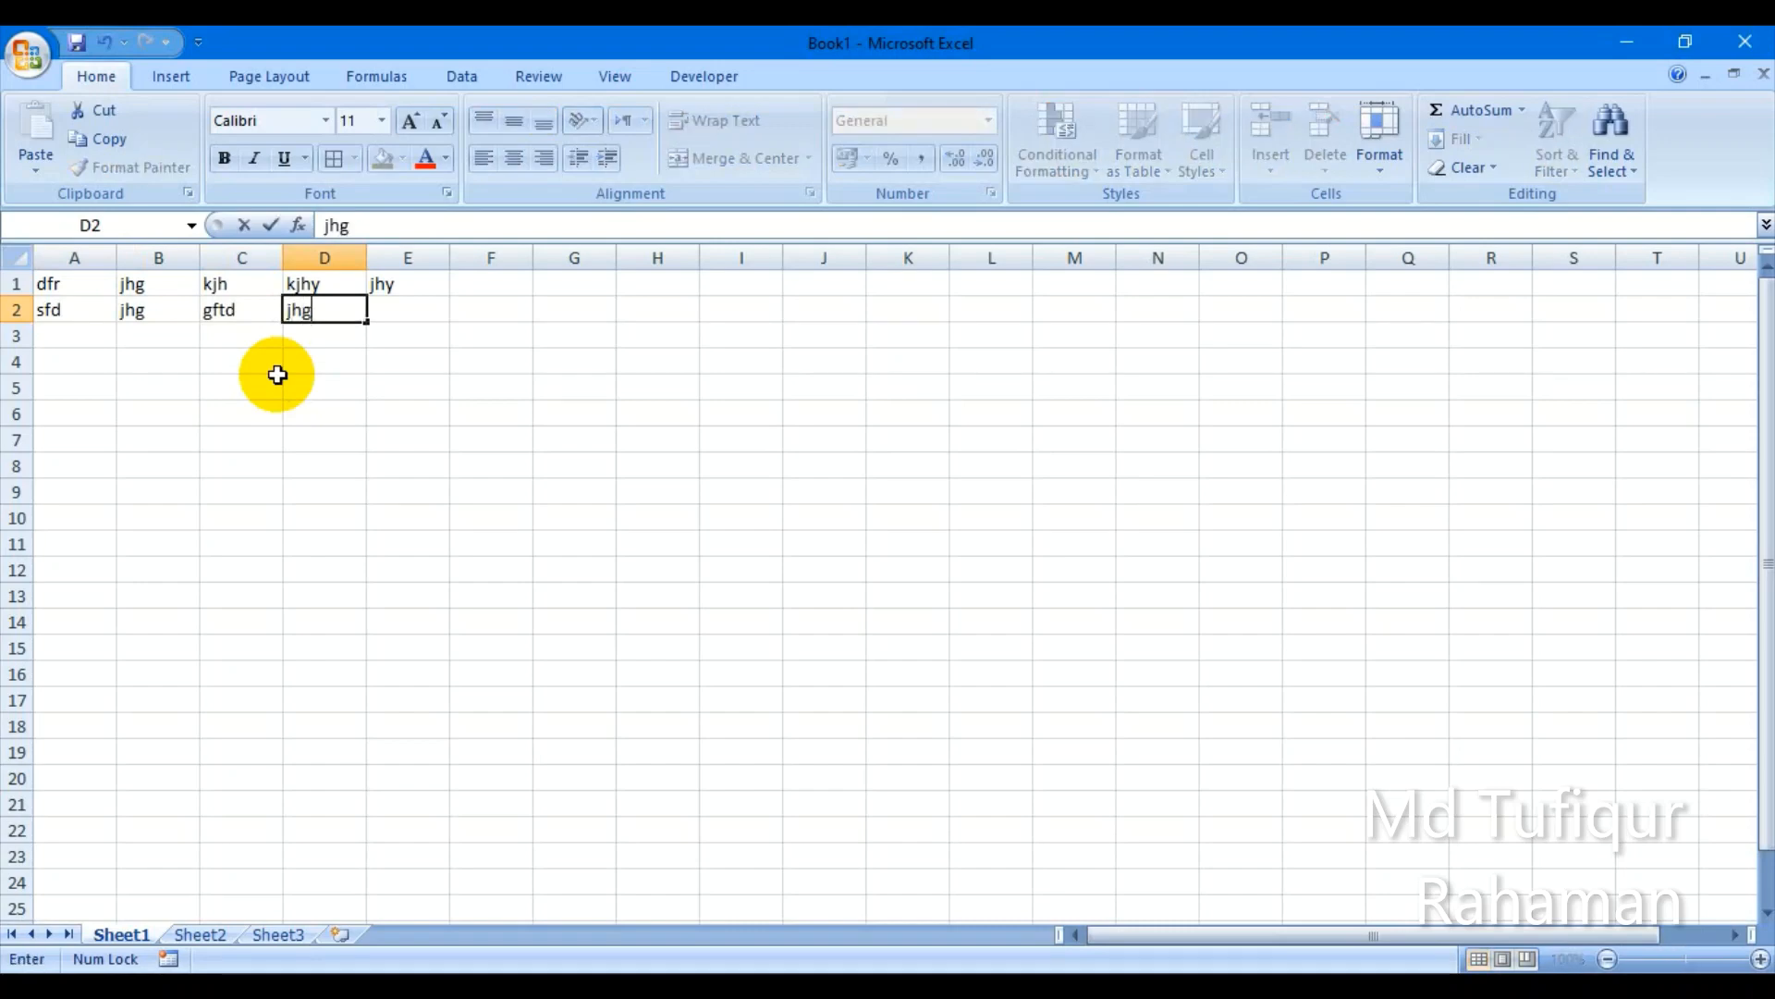
pyautogui.press('Tab')
pyautogui.write('hjy')
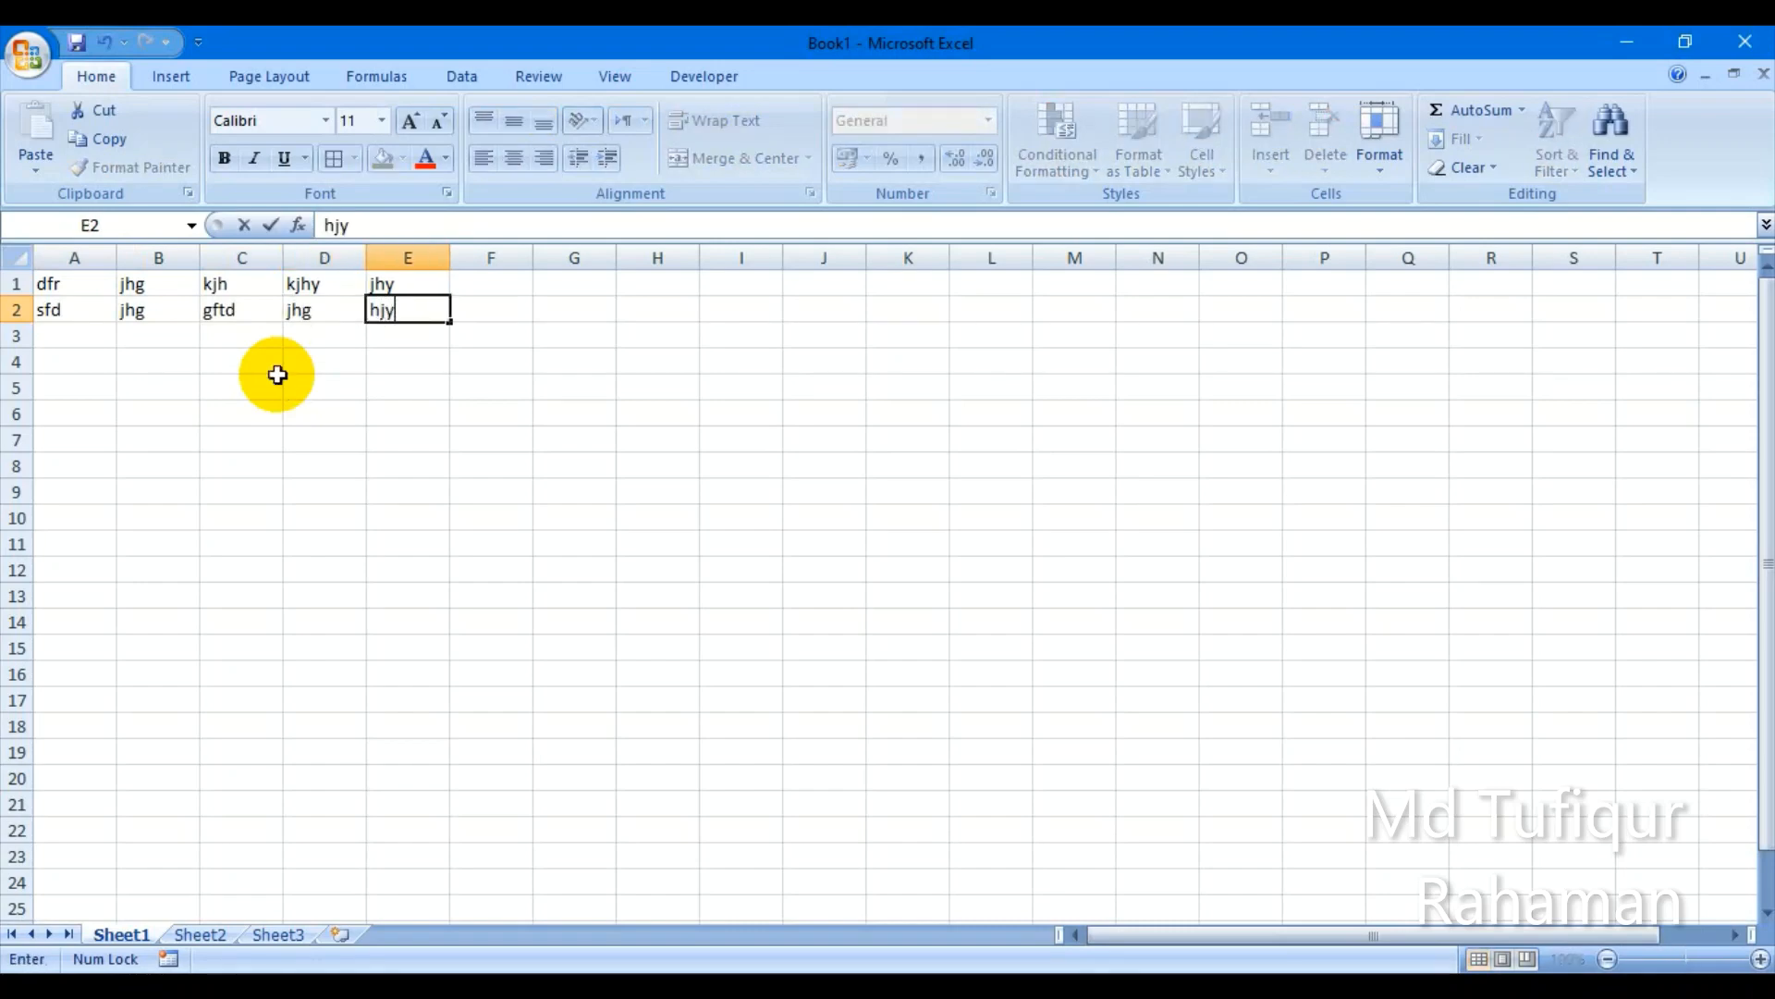
pyautogui.press('Return')
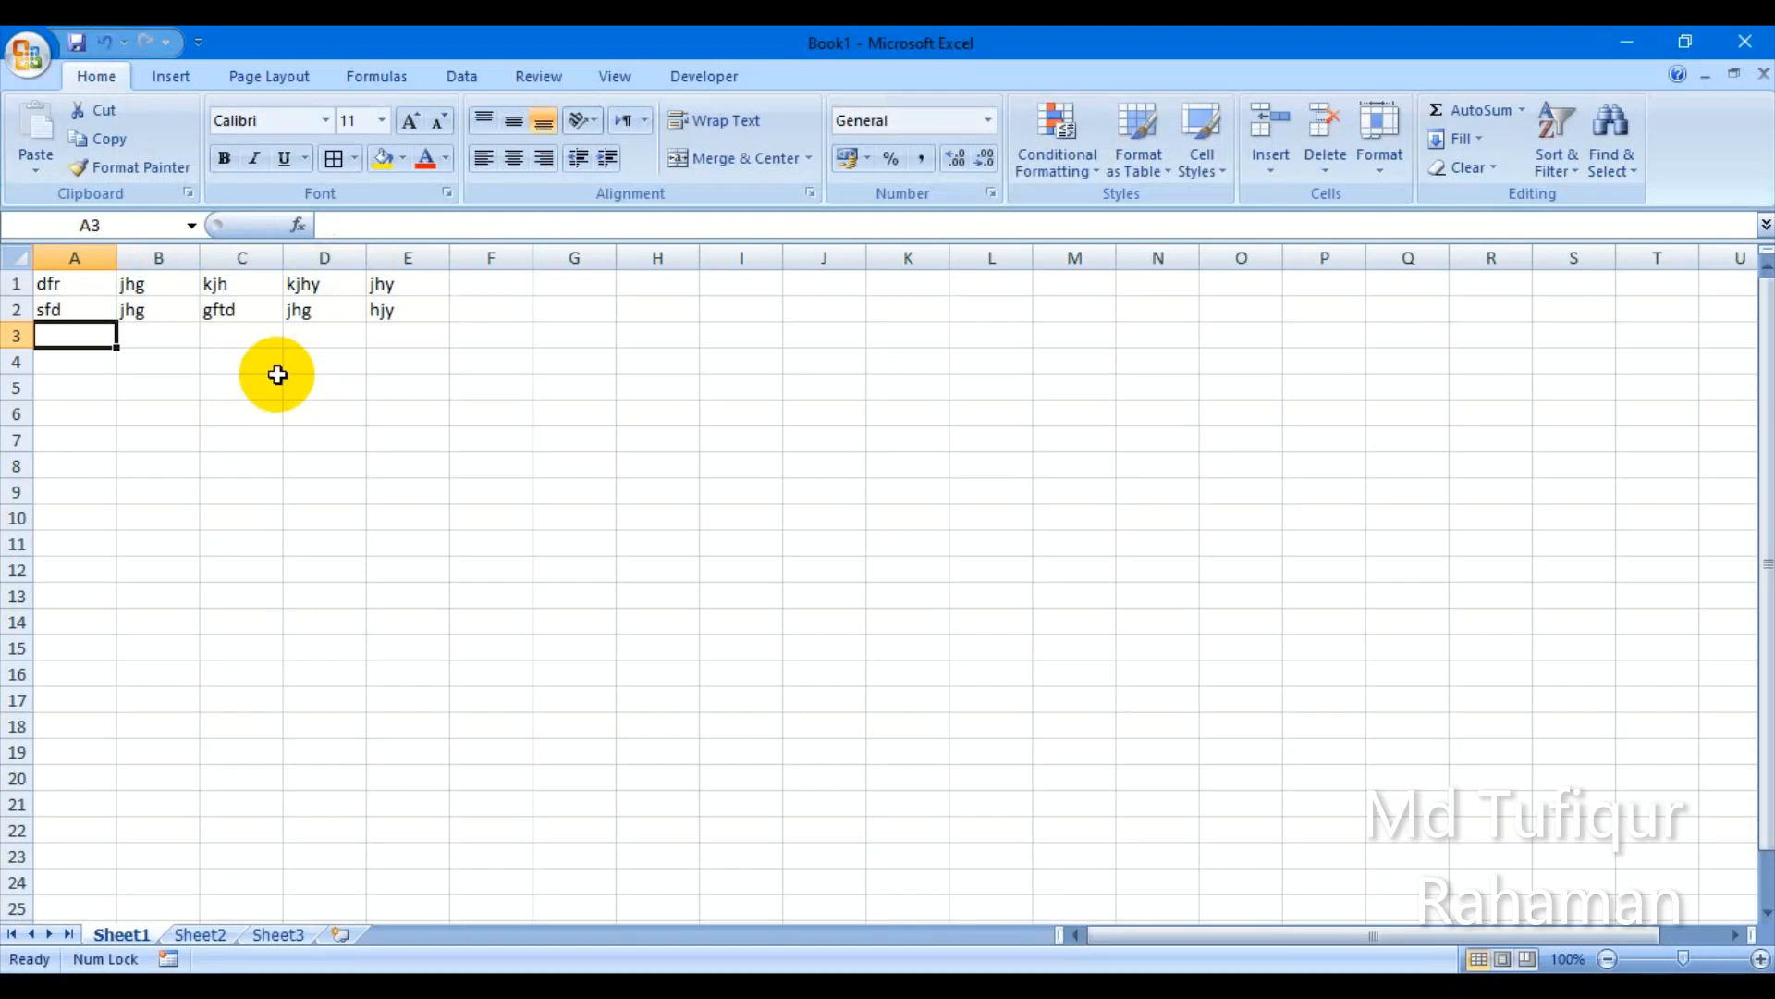
# Step: Enter gfhy, jhy and kmjn down column A in cells A3 to A5
pyautogui.write('gfhy')
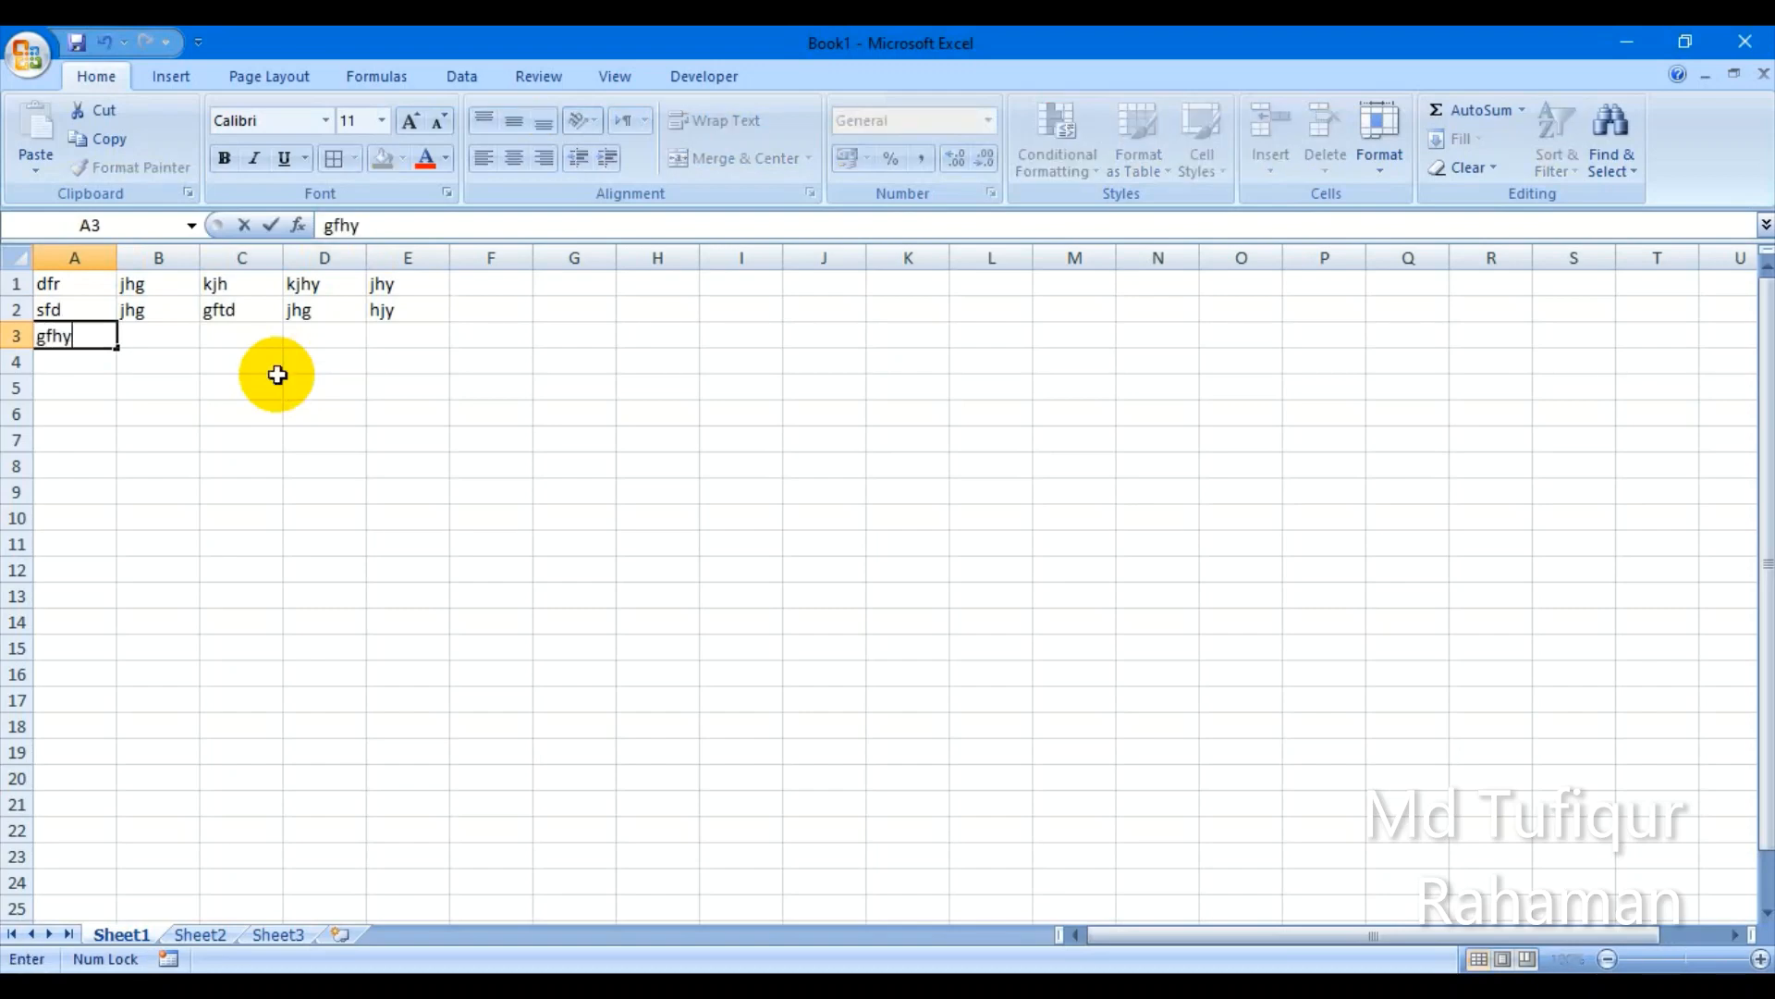
pyautogui.press('Return')
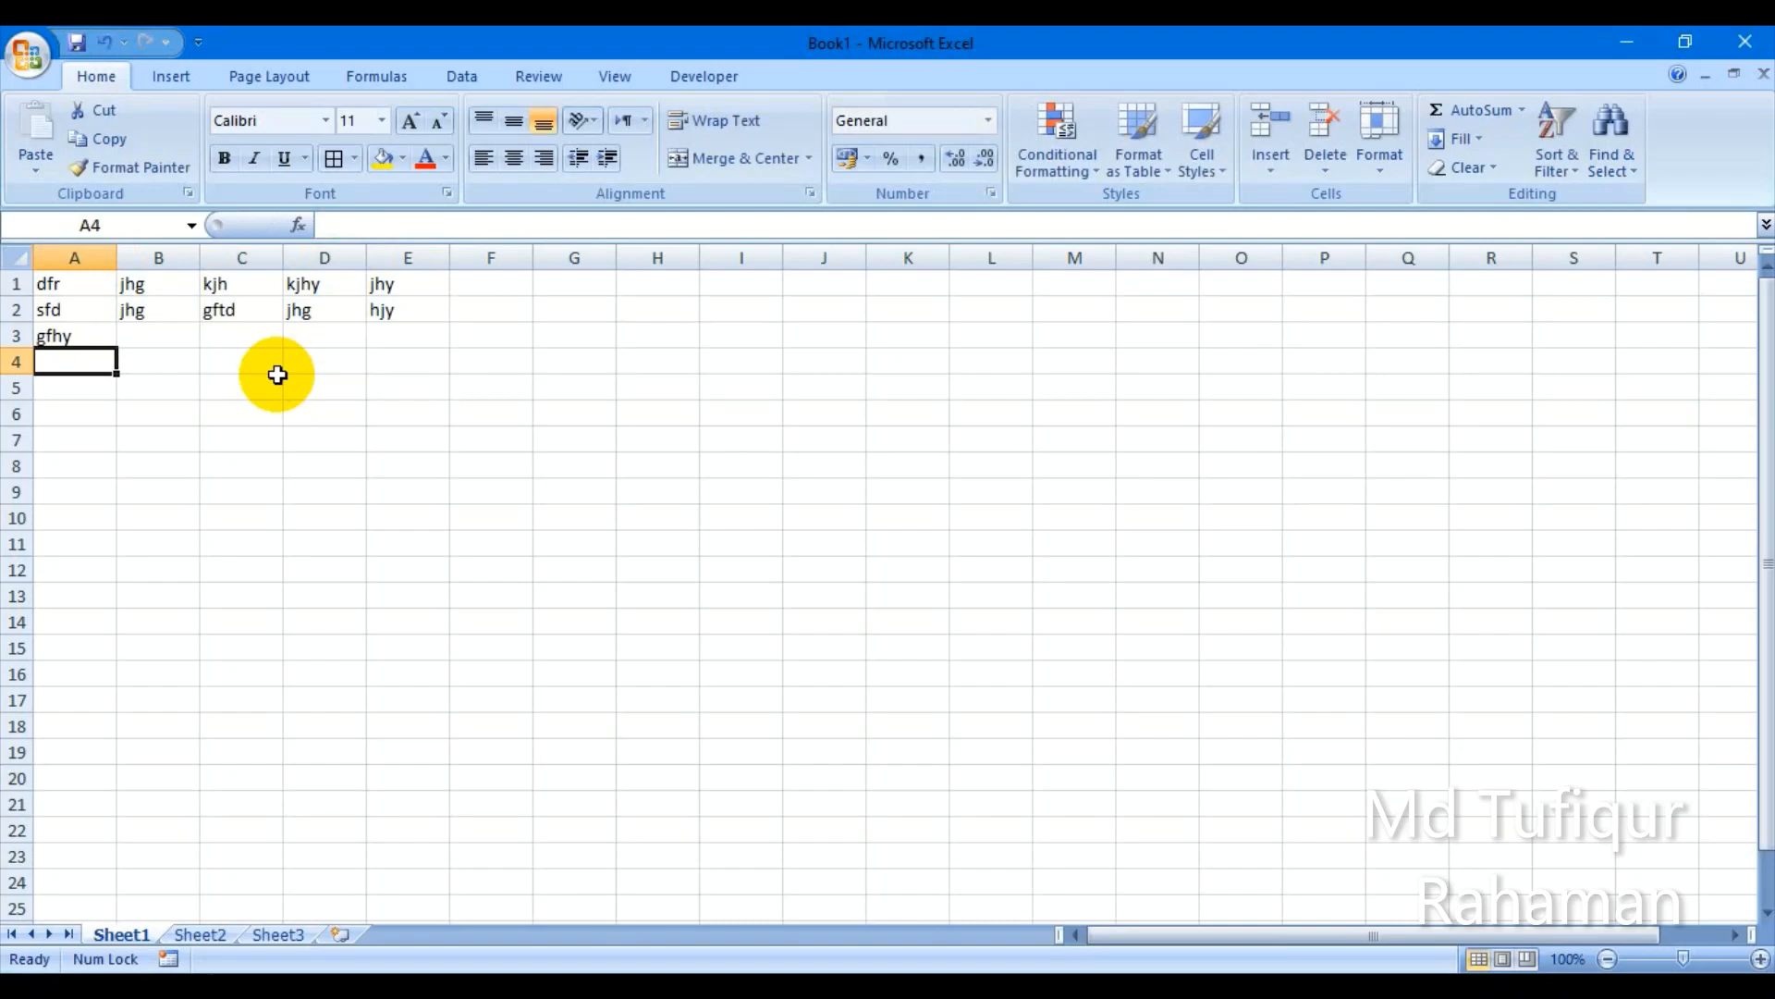
pyautogui.write('jhy')
pyautogui.press('Return')
pyautogui.write('kmj')
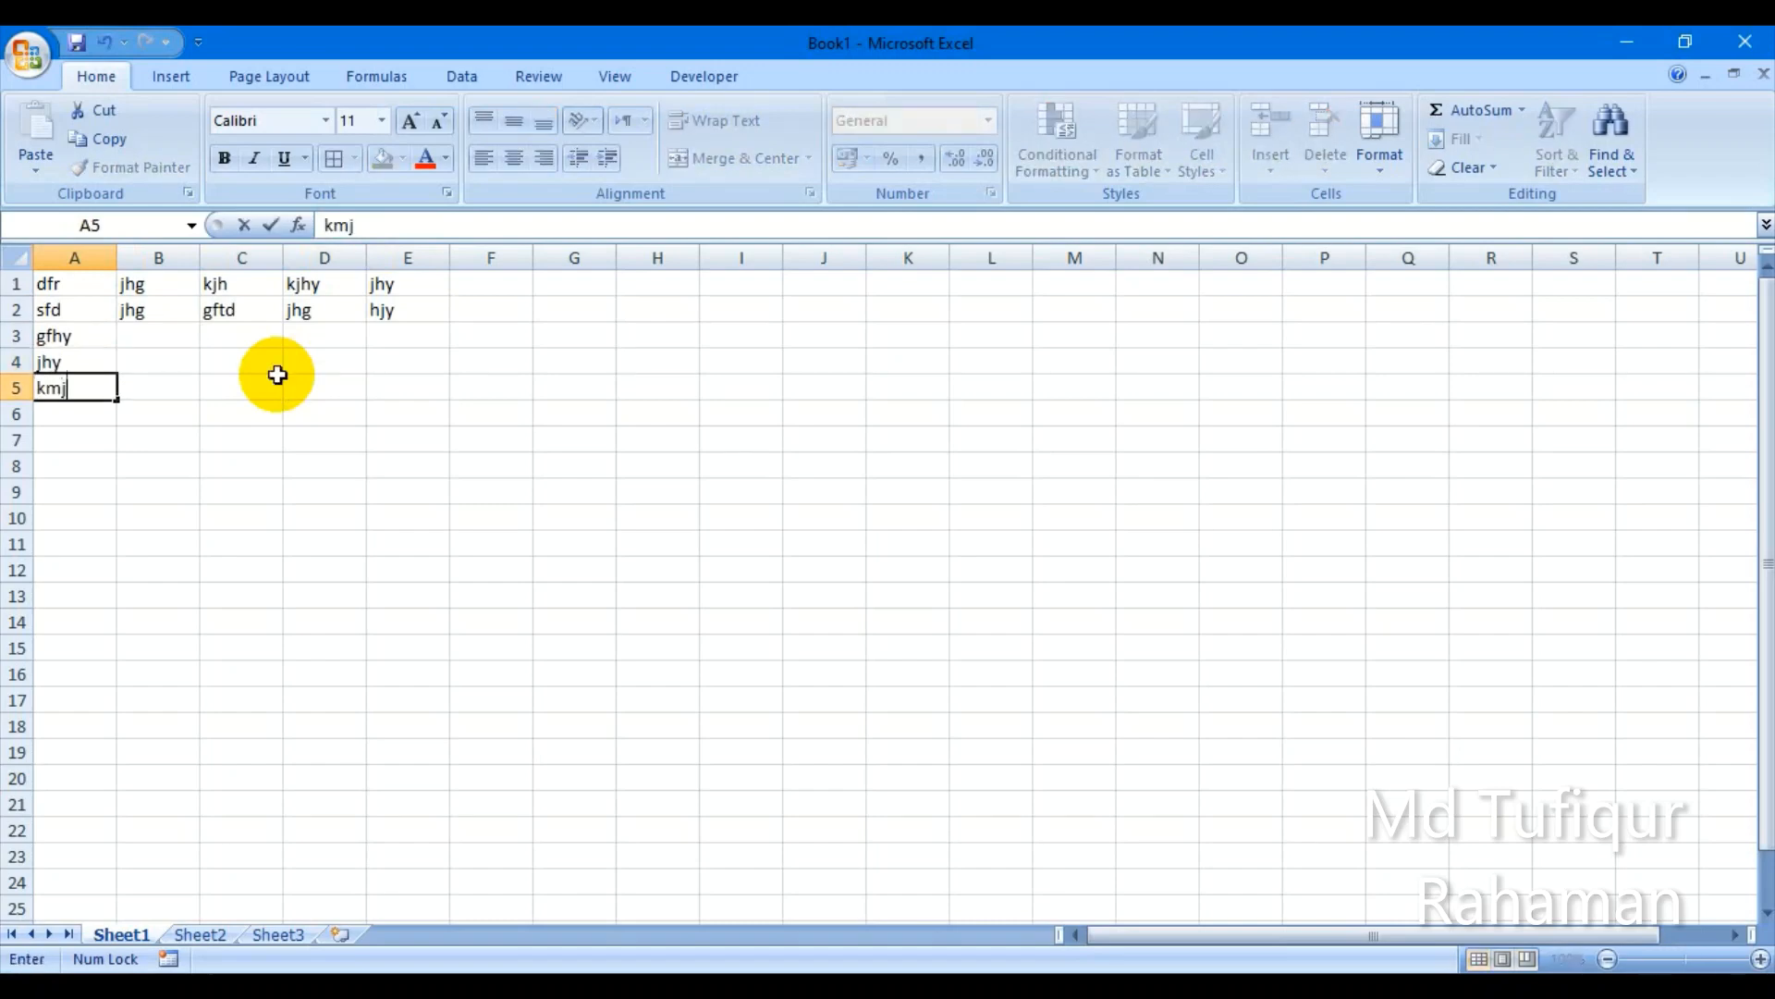
pyautogui.write('n')
pyautogui.press('Return')
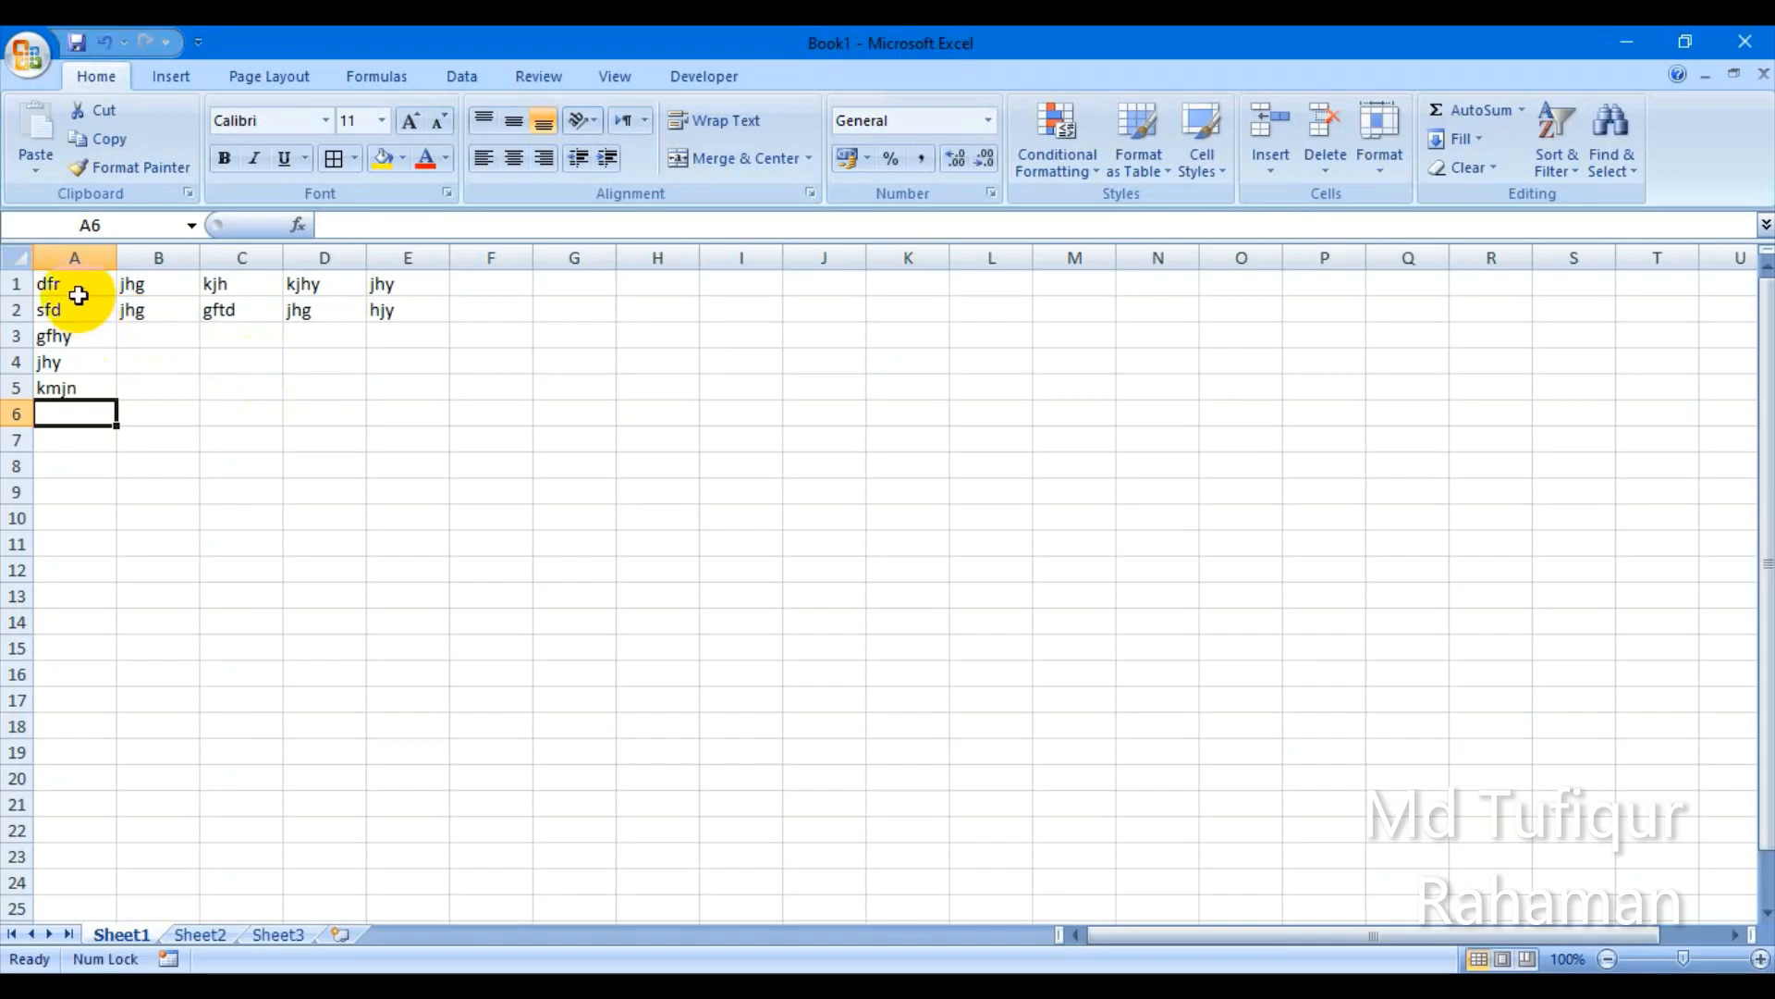
# Step: Clear the contents of the range A1:E5
pyautogui.moveTo(67, 285); pyautogui.dragTo(398, 383)
pyautogui.press('Delete')
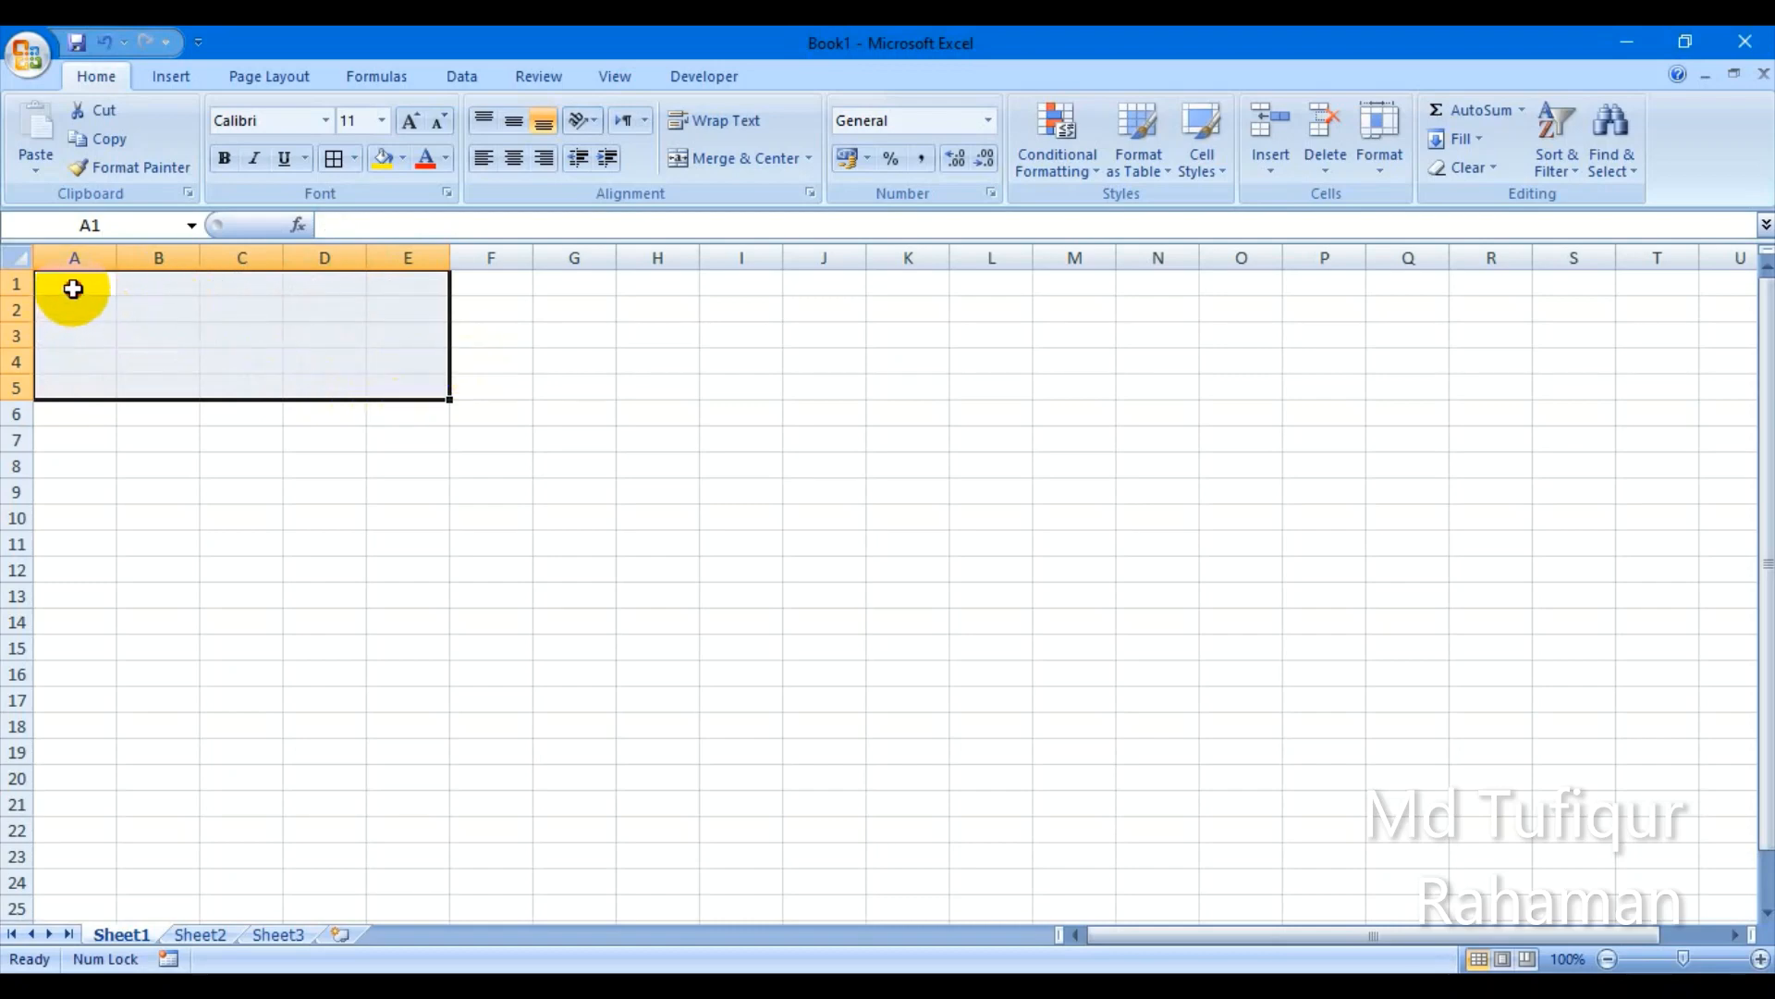
# Step: Enter jhgg, jhk, juhgk, lkij and lki across cells A1 to E1
pyautogui.click(73, 288)
pyautogui.write('jhgf')
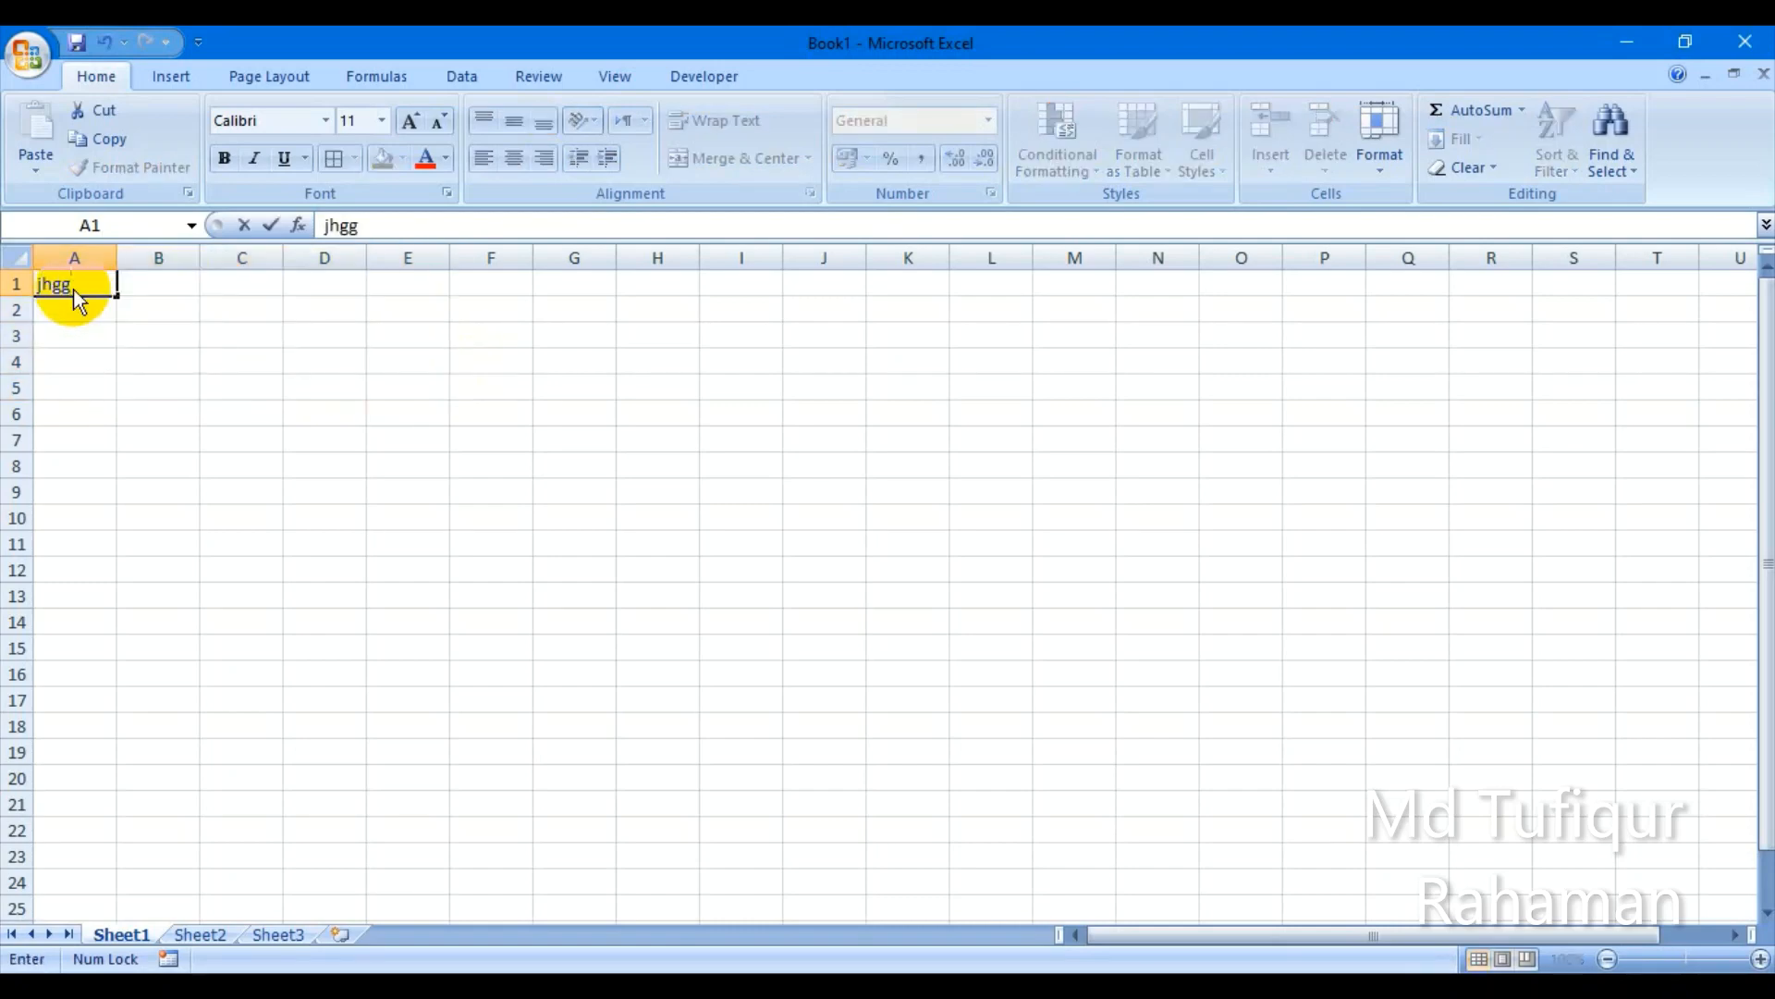
pyautogui.press('Tab')
pyautogui.write('jhk')
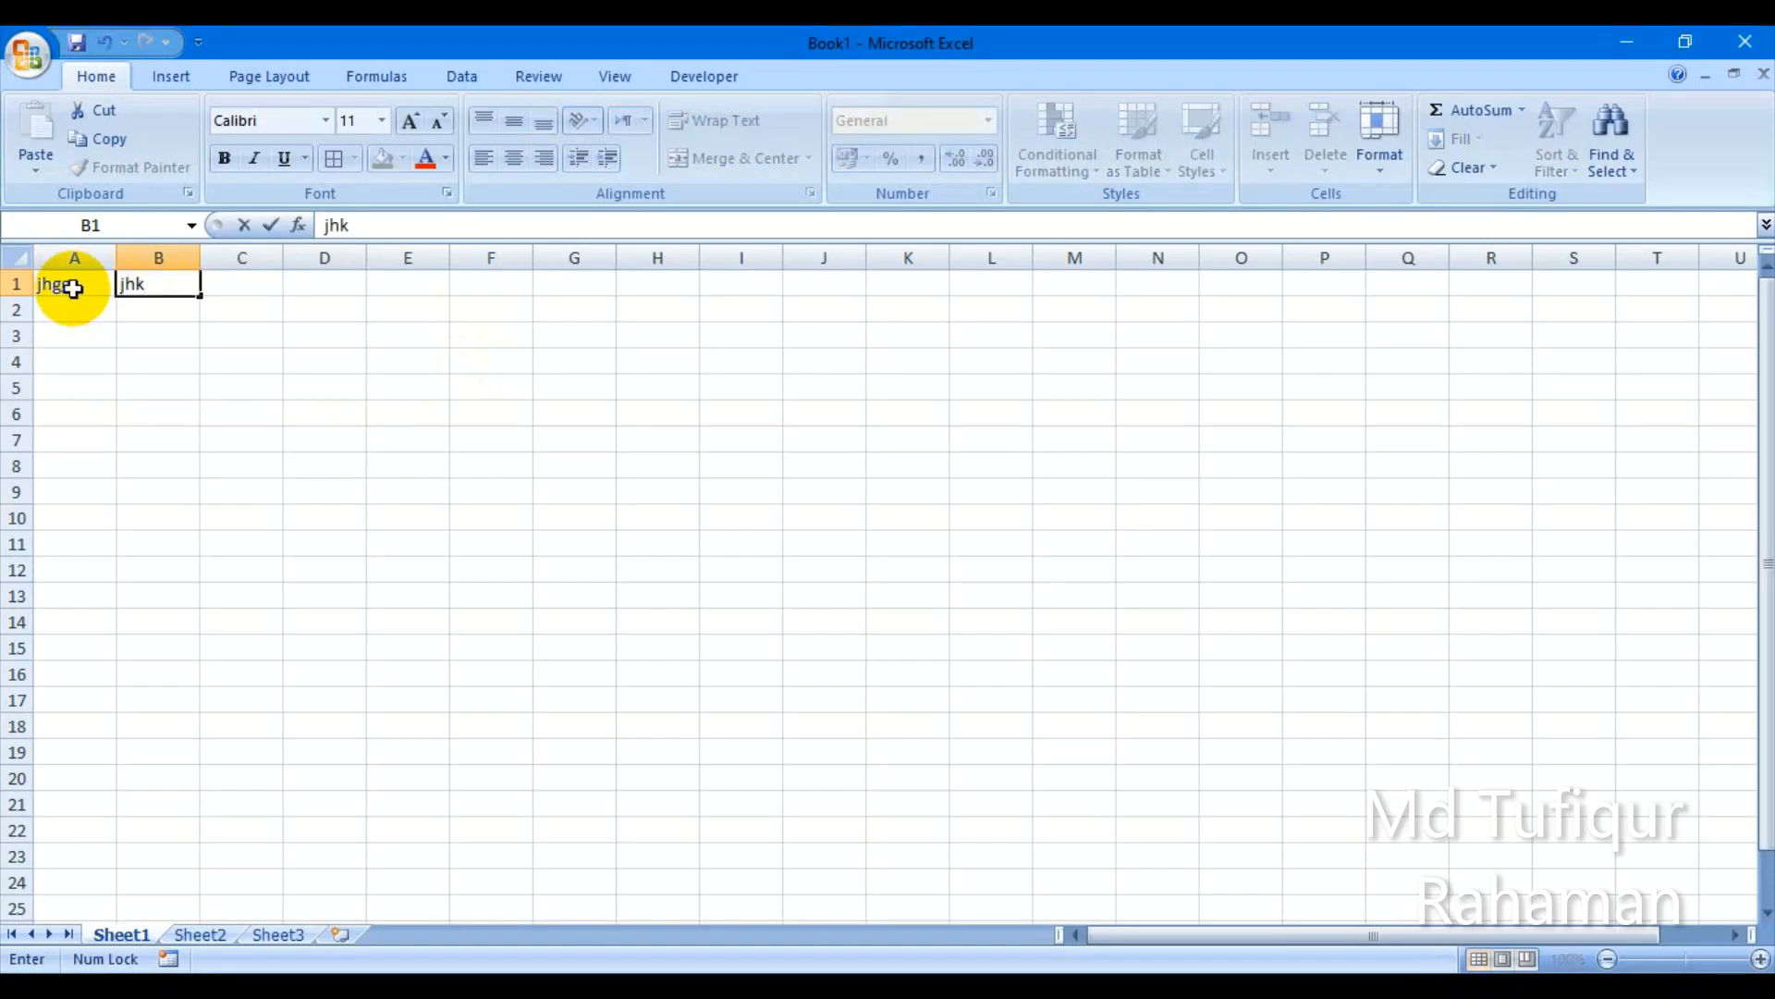
pyautogui.press('Tab')
pyautogui.write('juhgk')
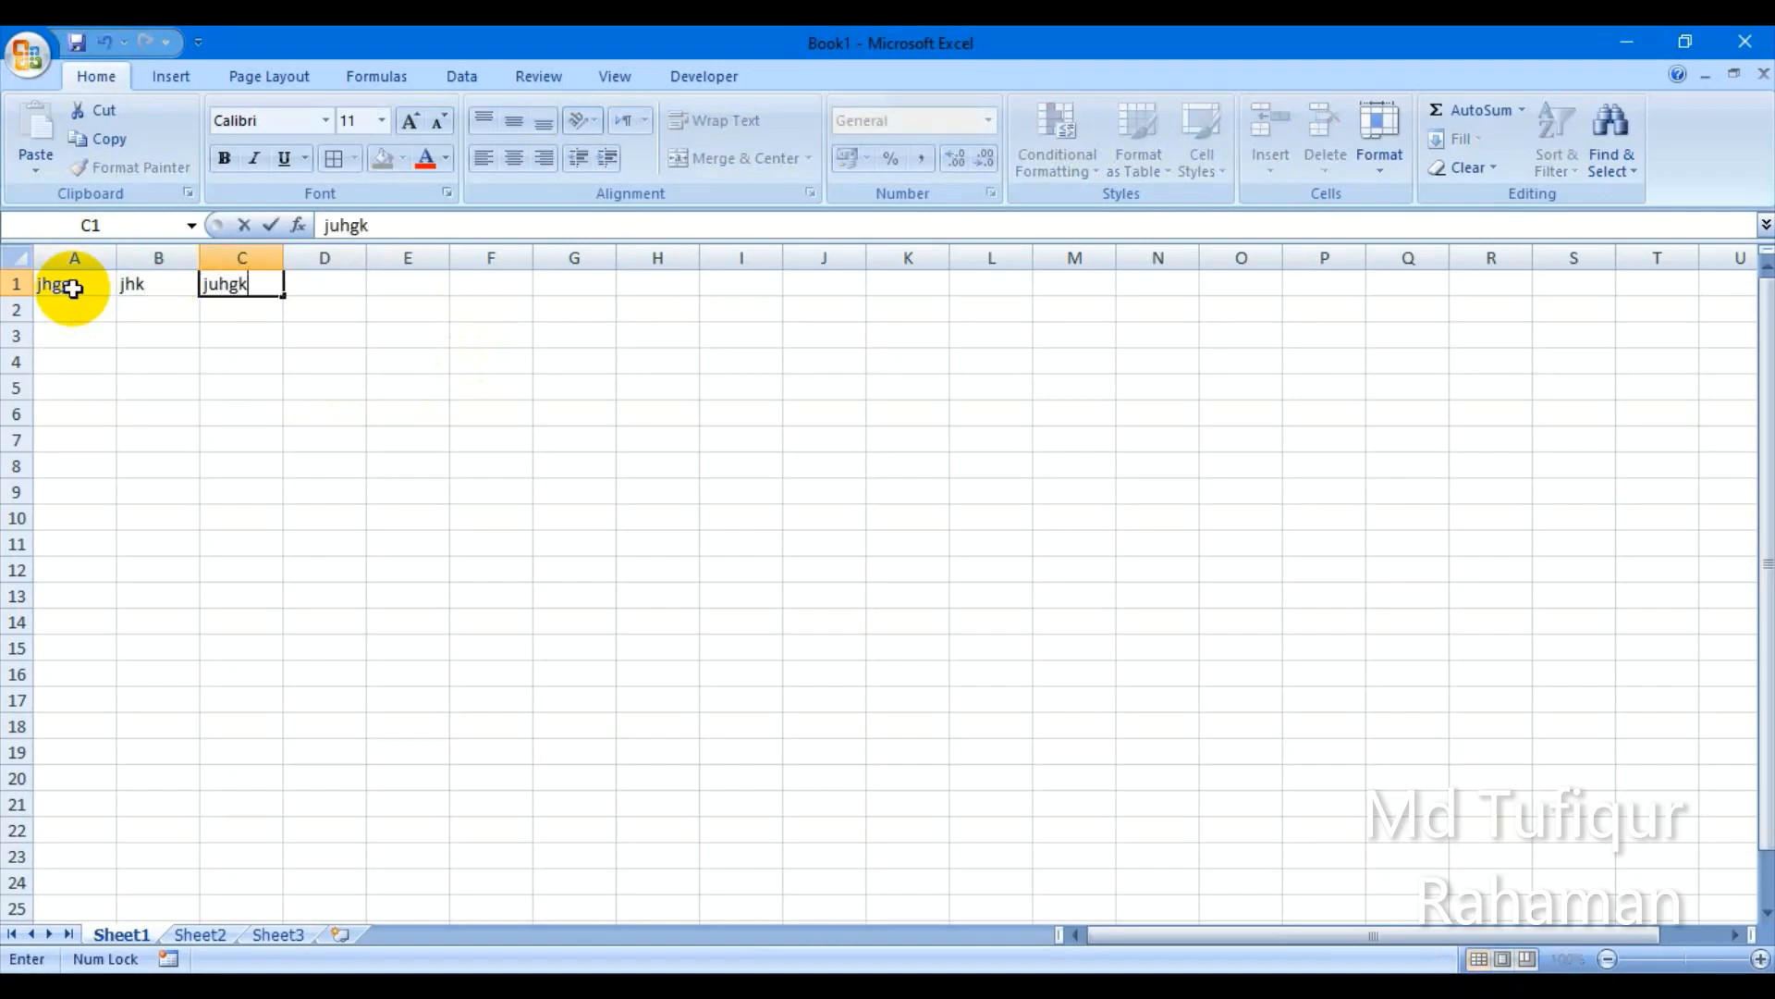
pyautogui.press('Tab')
pyautogui.write('lkij')
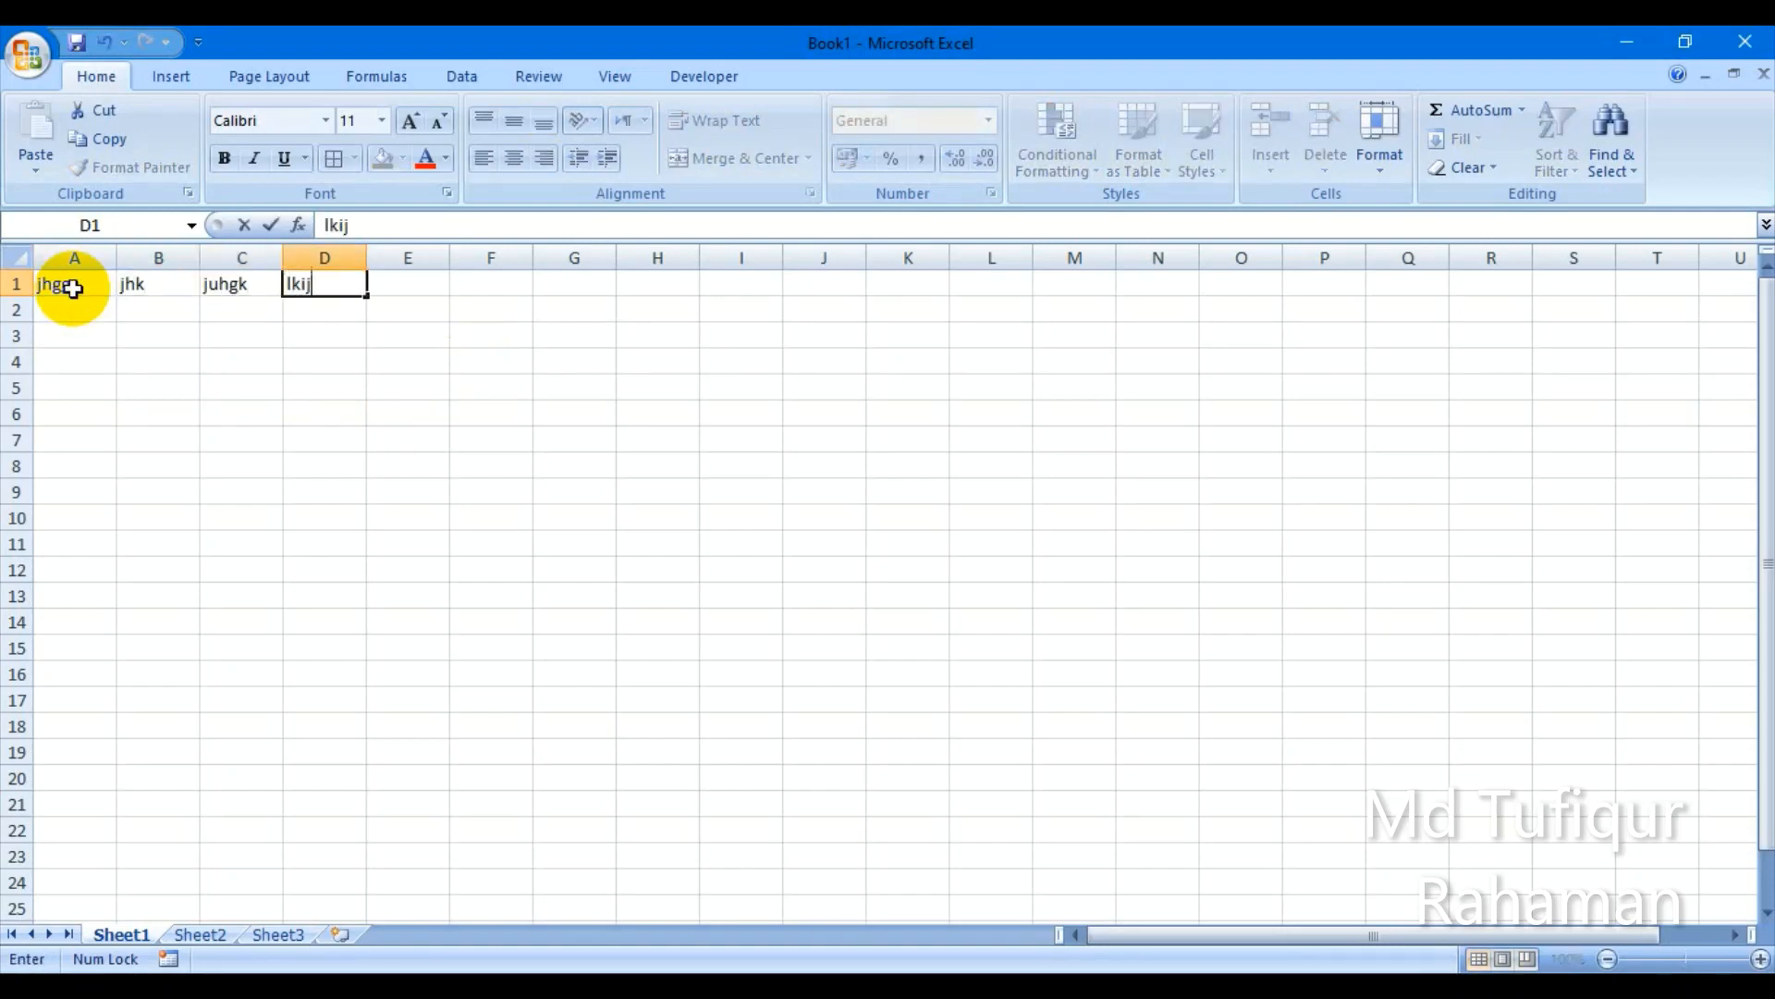
pyautogui.press('Tab')
pyautogui.write('lki')
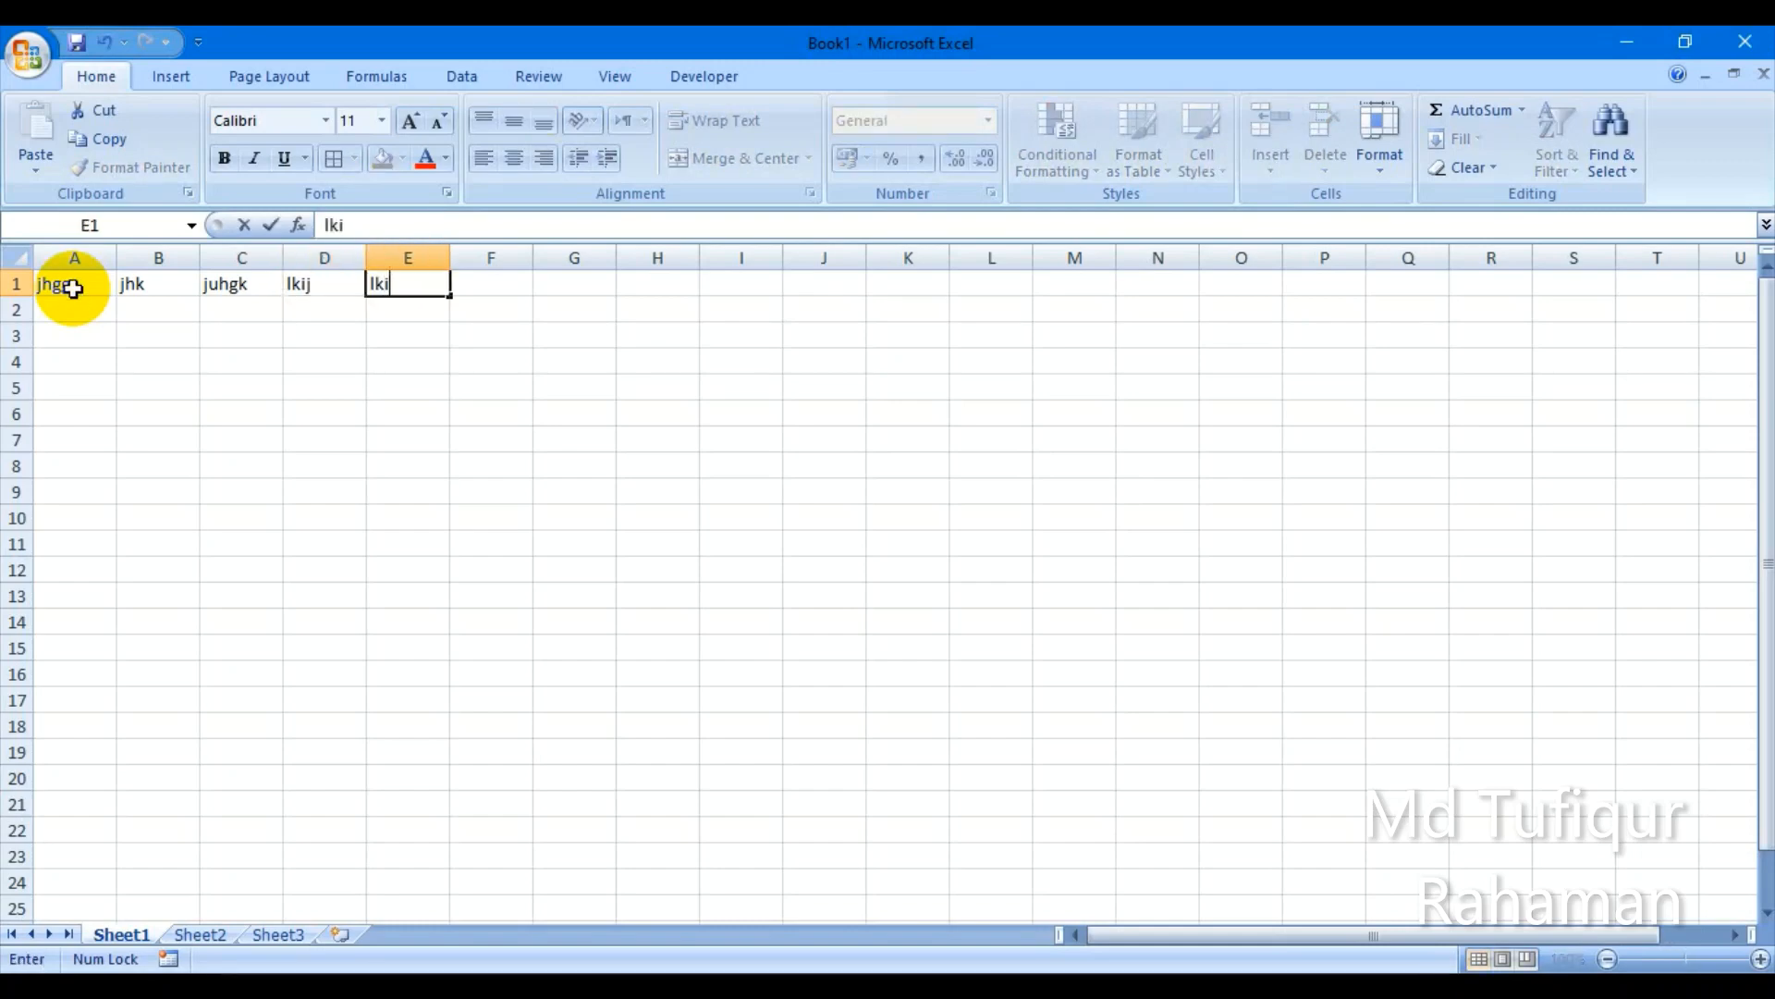
pyautogui.press('Tab')
# Step: Enter klju, ';l and lkuij across cells A2 to C2
pyautogui.press('Down')
pyautogui.press('Left')
pyautogui.press('Left')
pyautogui.press('Left')
pyautogui.press('Left')
pyautogui.press('Left')
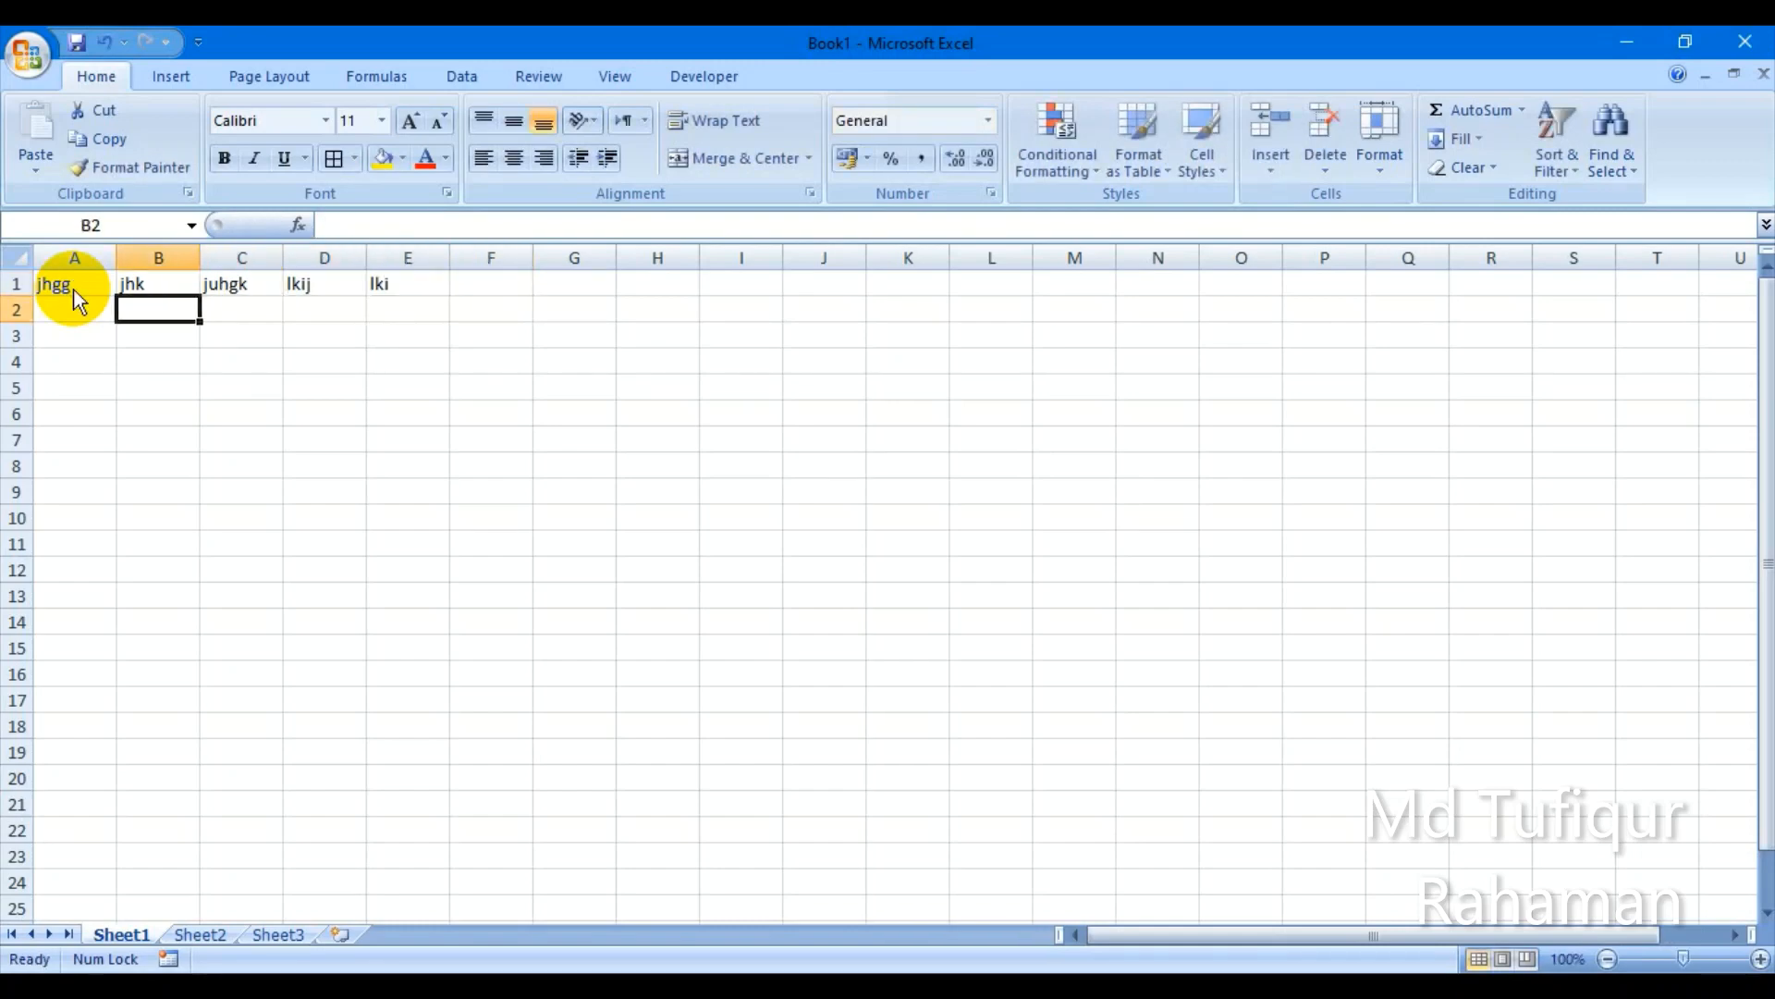
pyautogui.write('klju')
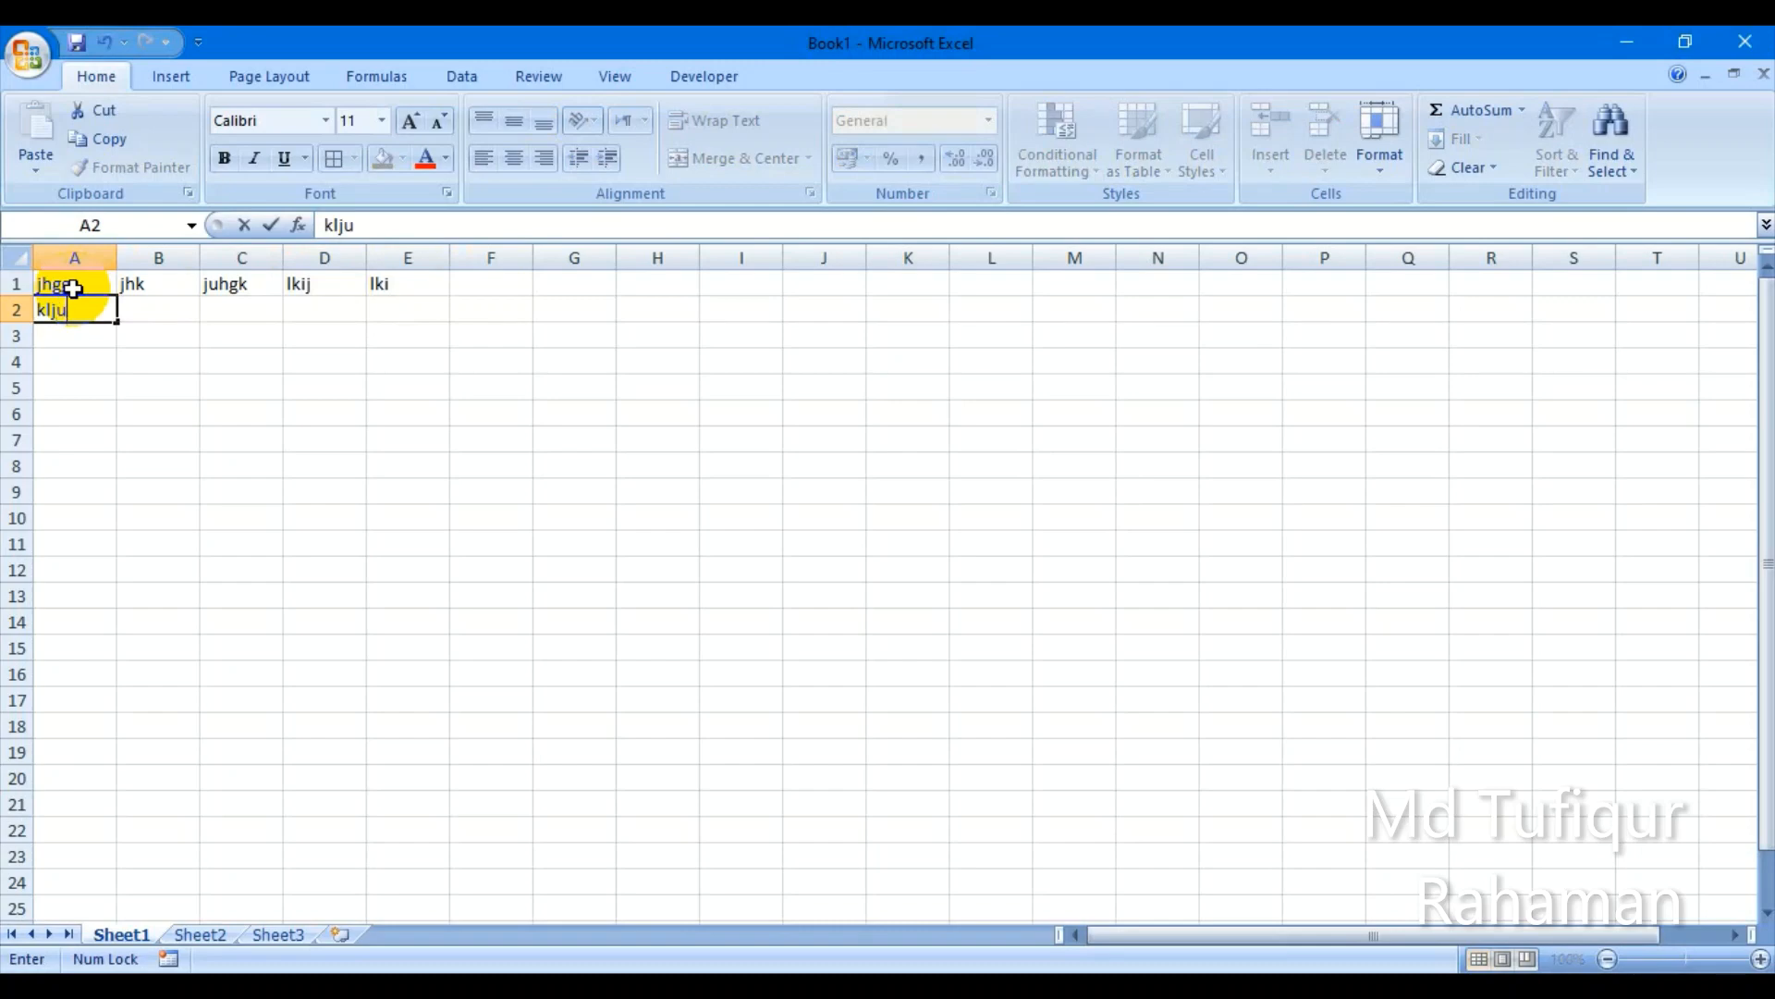
pyautogui.press('Tab')
pyautogui.write(';l')
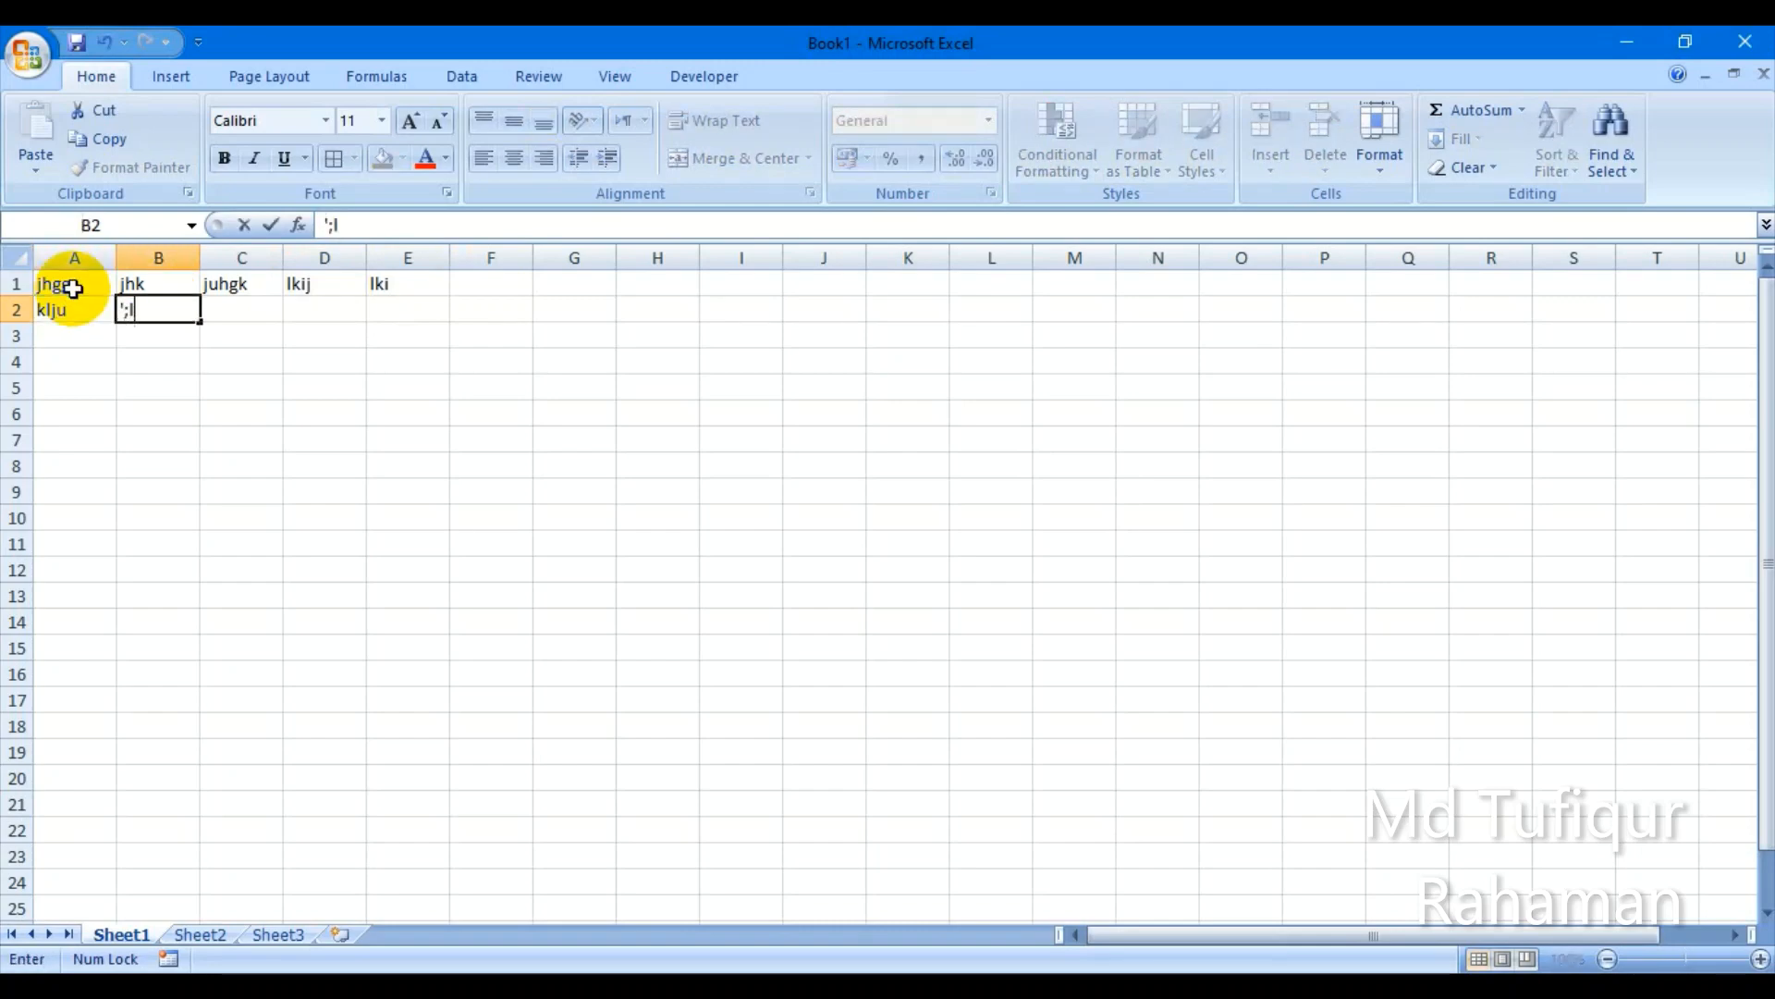
pyautogui.press('Tab')
pyautogui.write('lkuij')
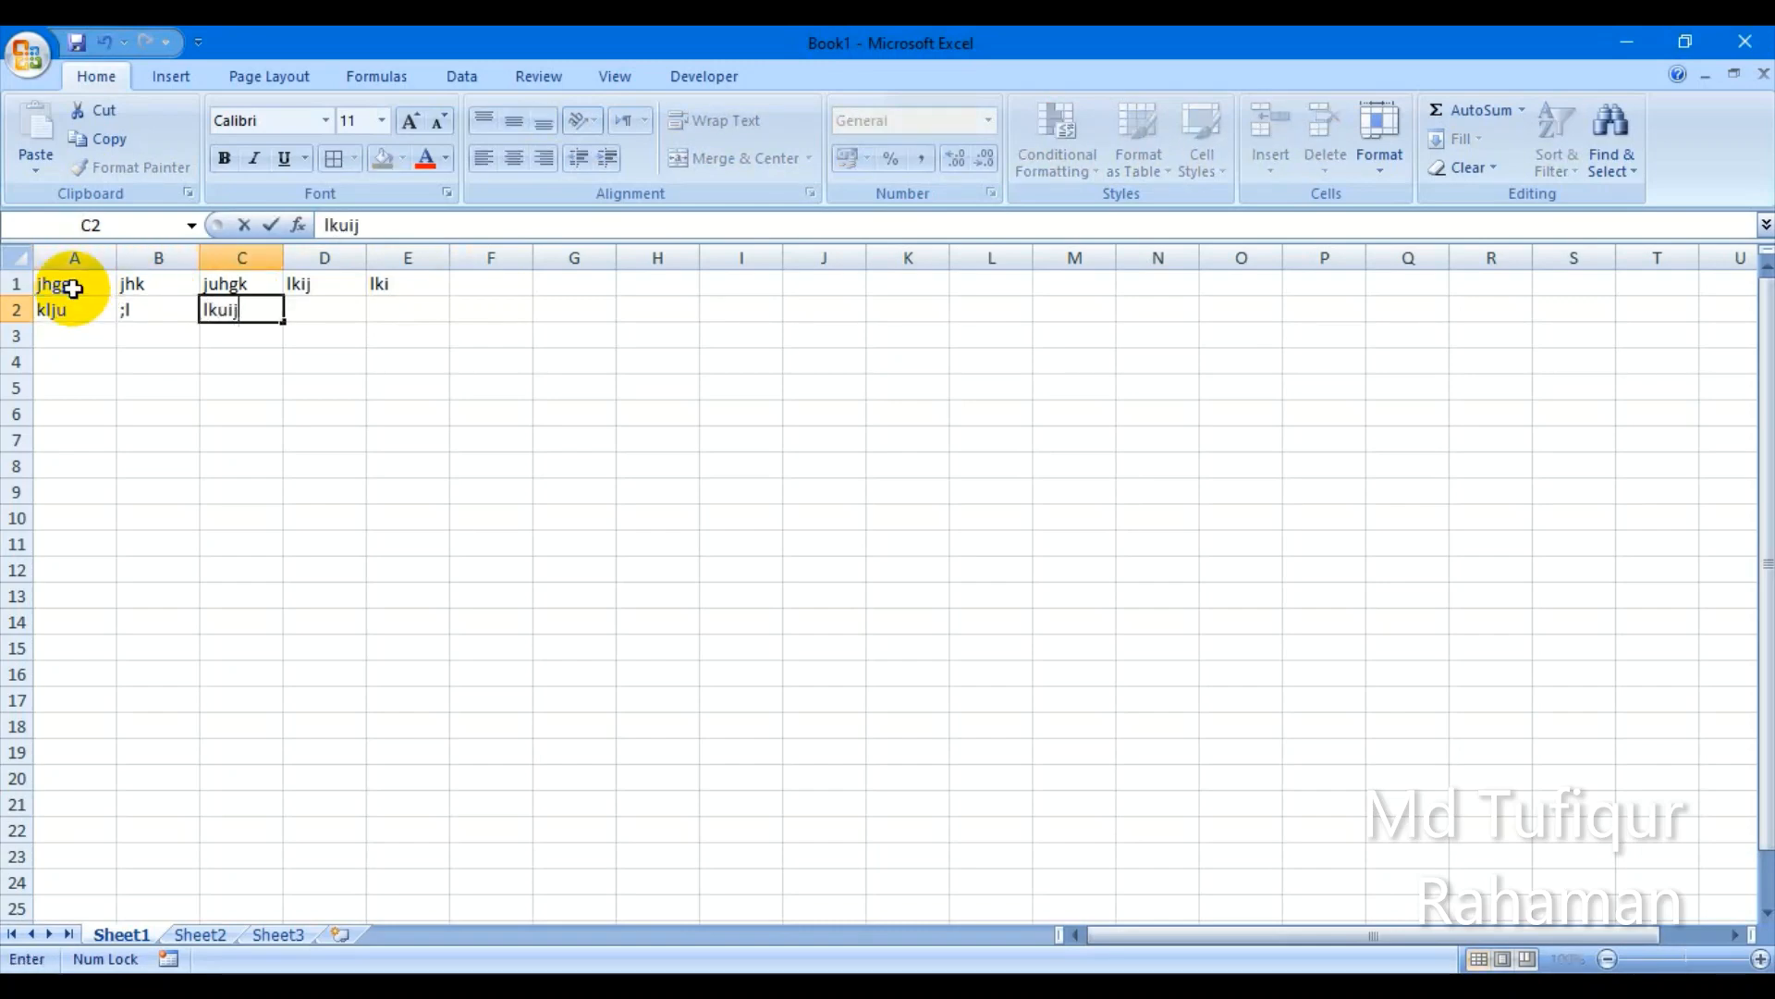
# Step: Enter kji in D2 and lki in E2, and return to the start of row 3
pyautogui.press('Tab')
pyautogui.write('kji')
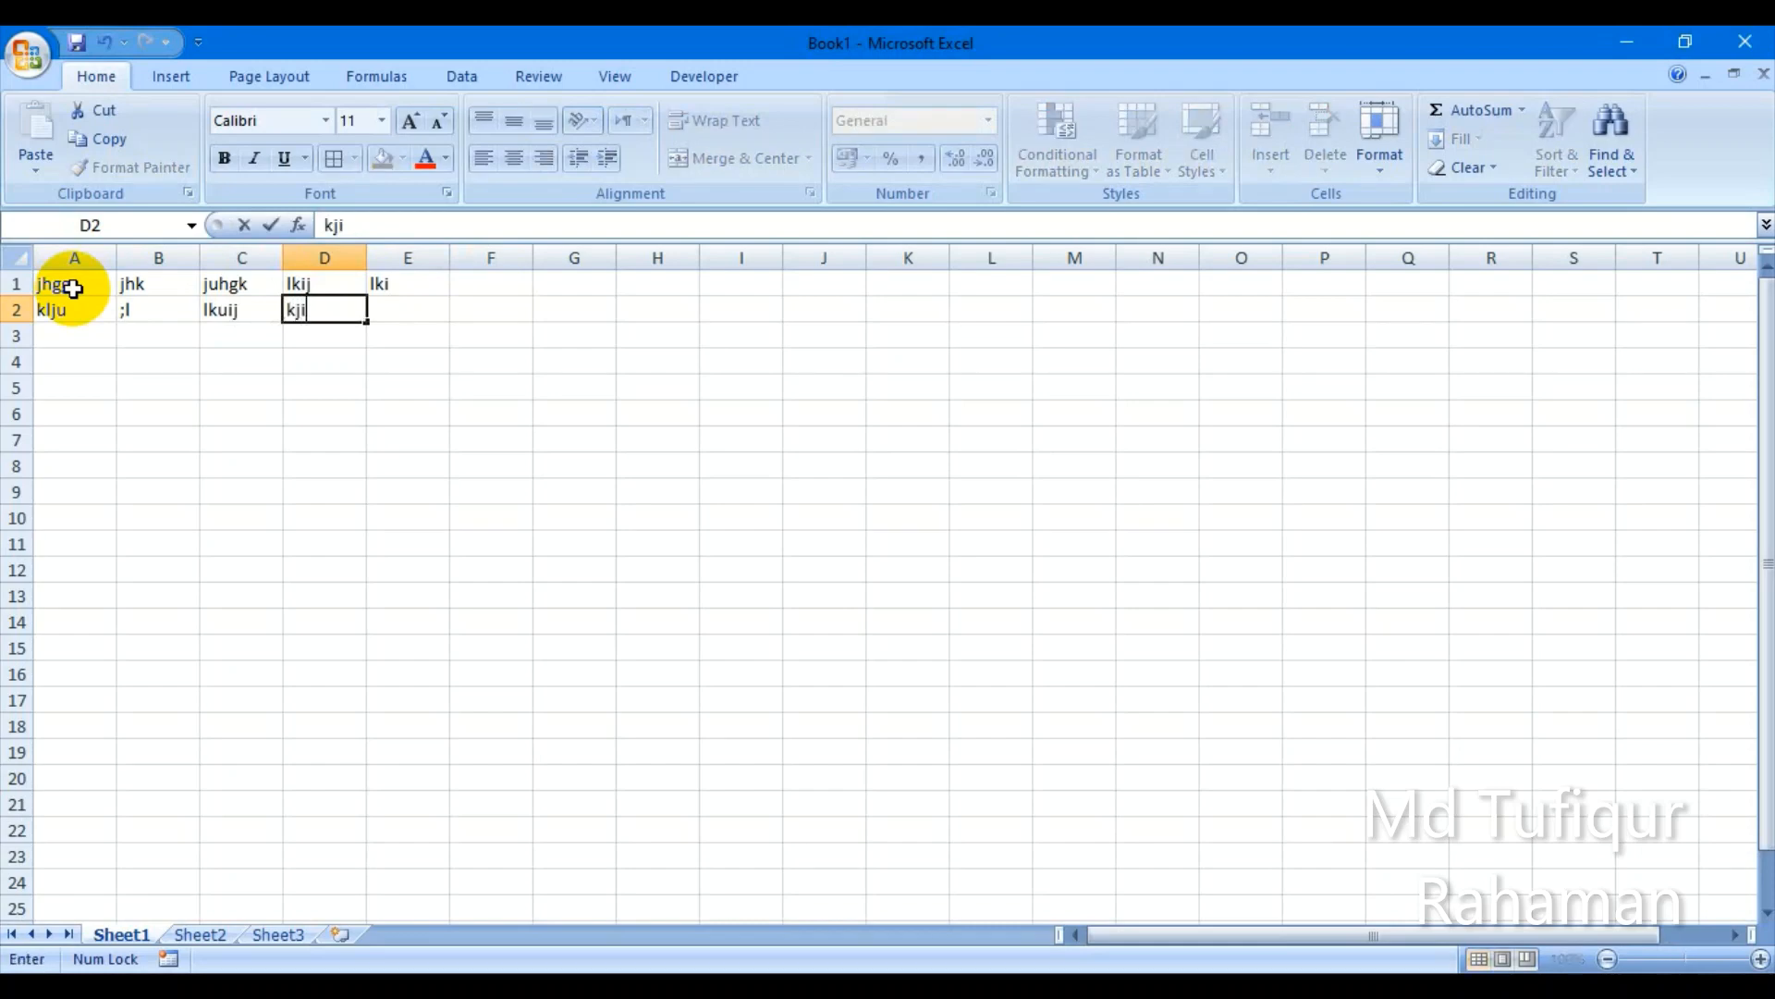
pyautogui.press('Tab')
pyautogui.press('Down')
pyautogui.press('Up')
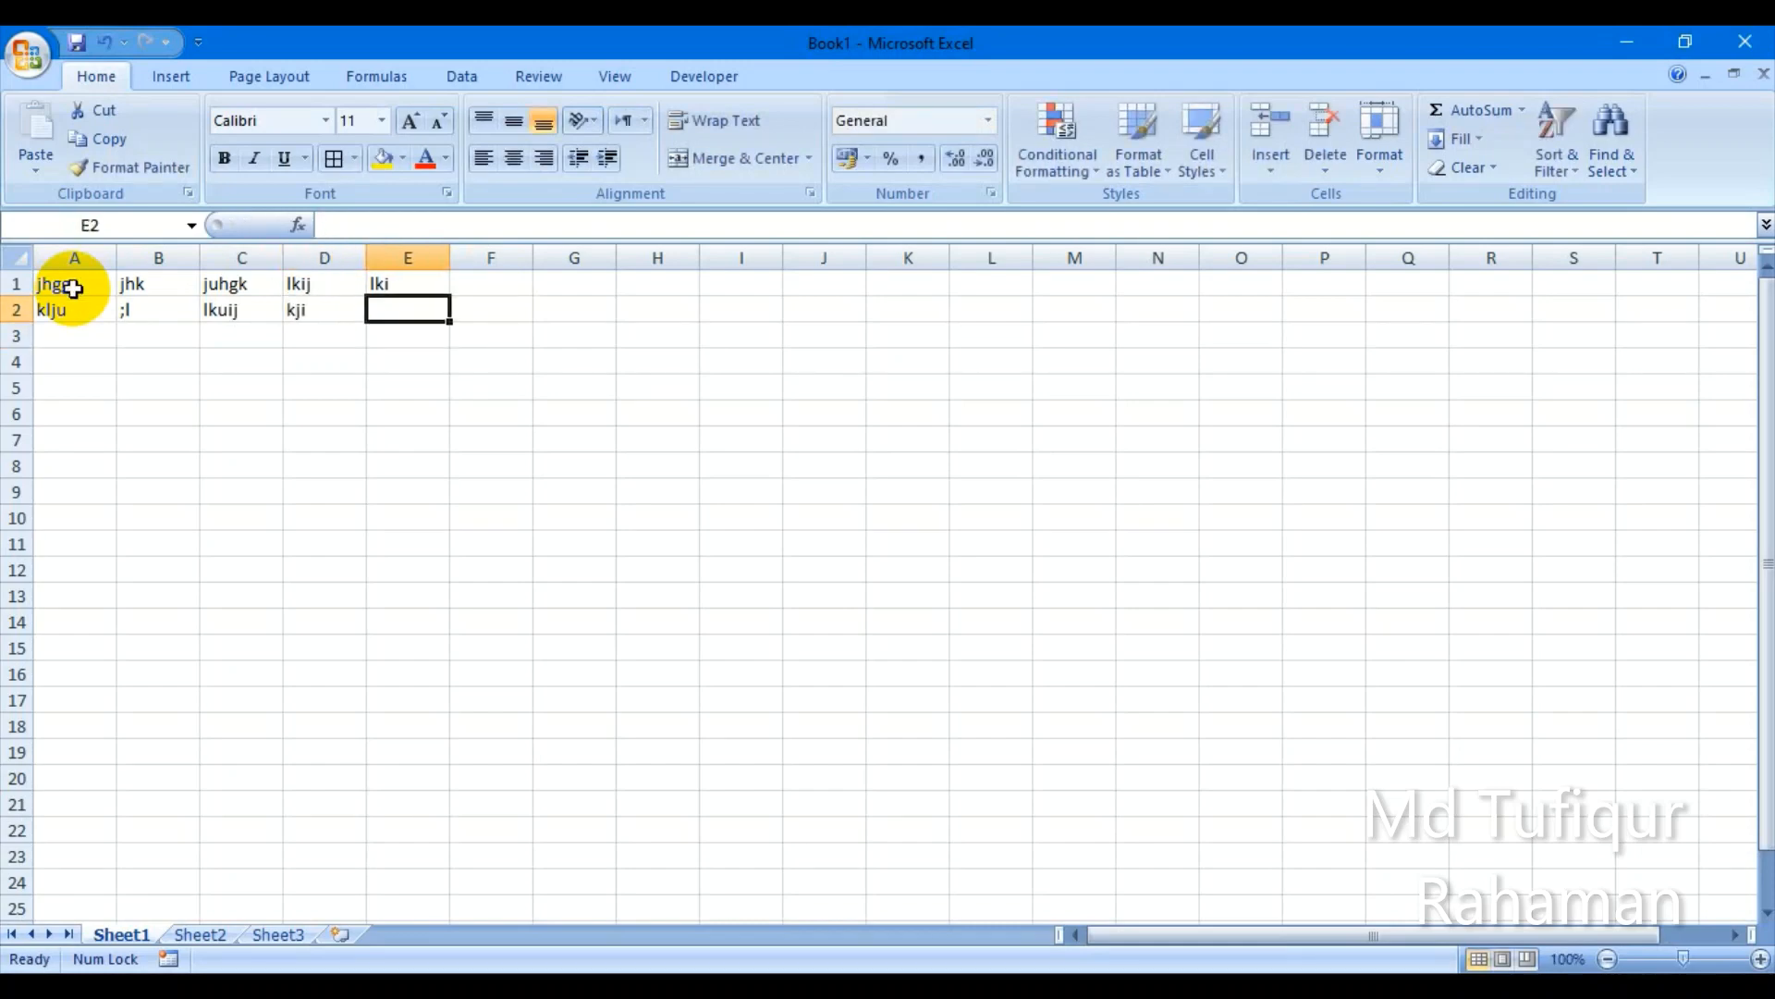
pyautogui.write('lki')
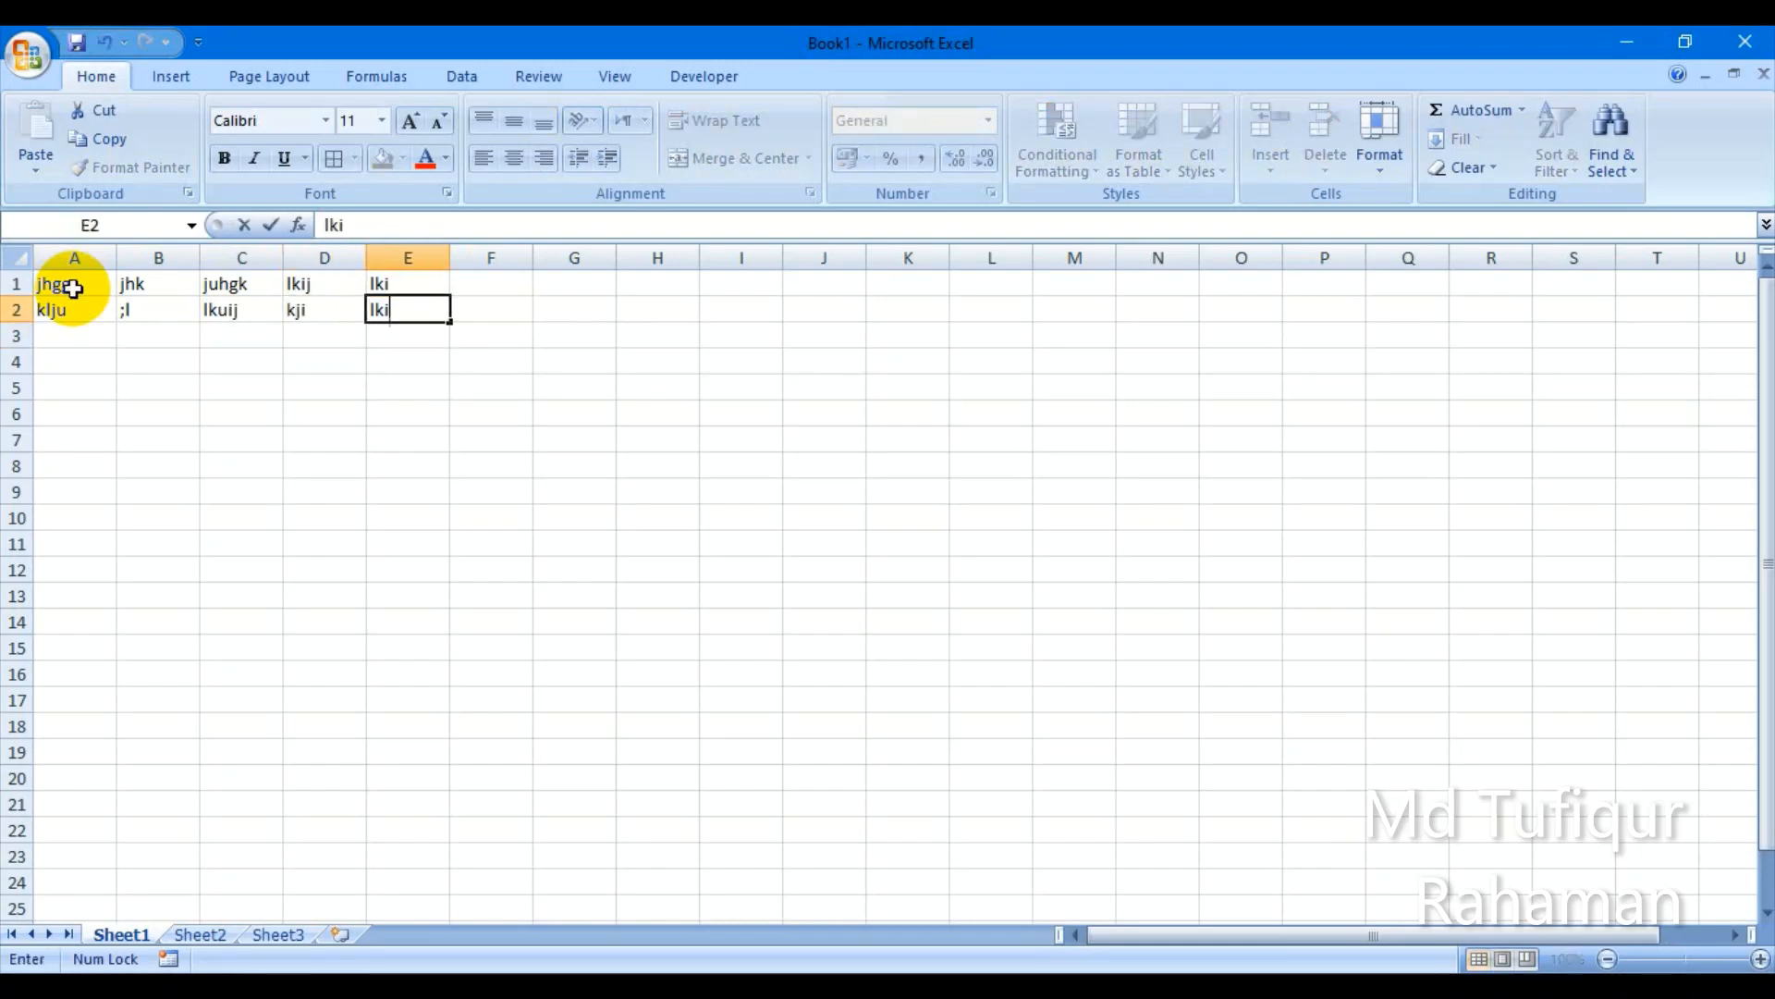
pyautogui.press('Return')
pyautogui.press('Left')
pyautogui.press('Left')
pyautogui.press('Left')
pyautogui.press('Left')
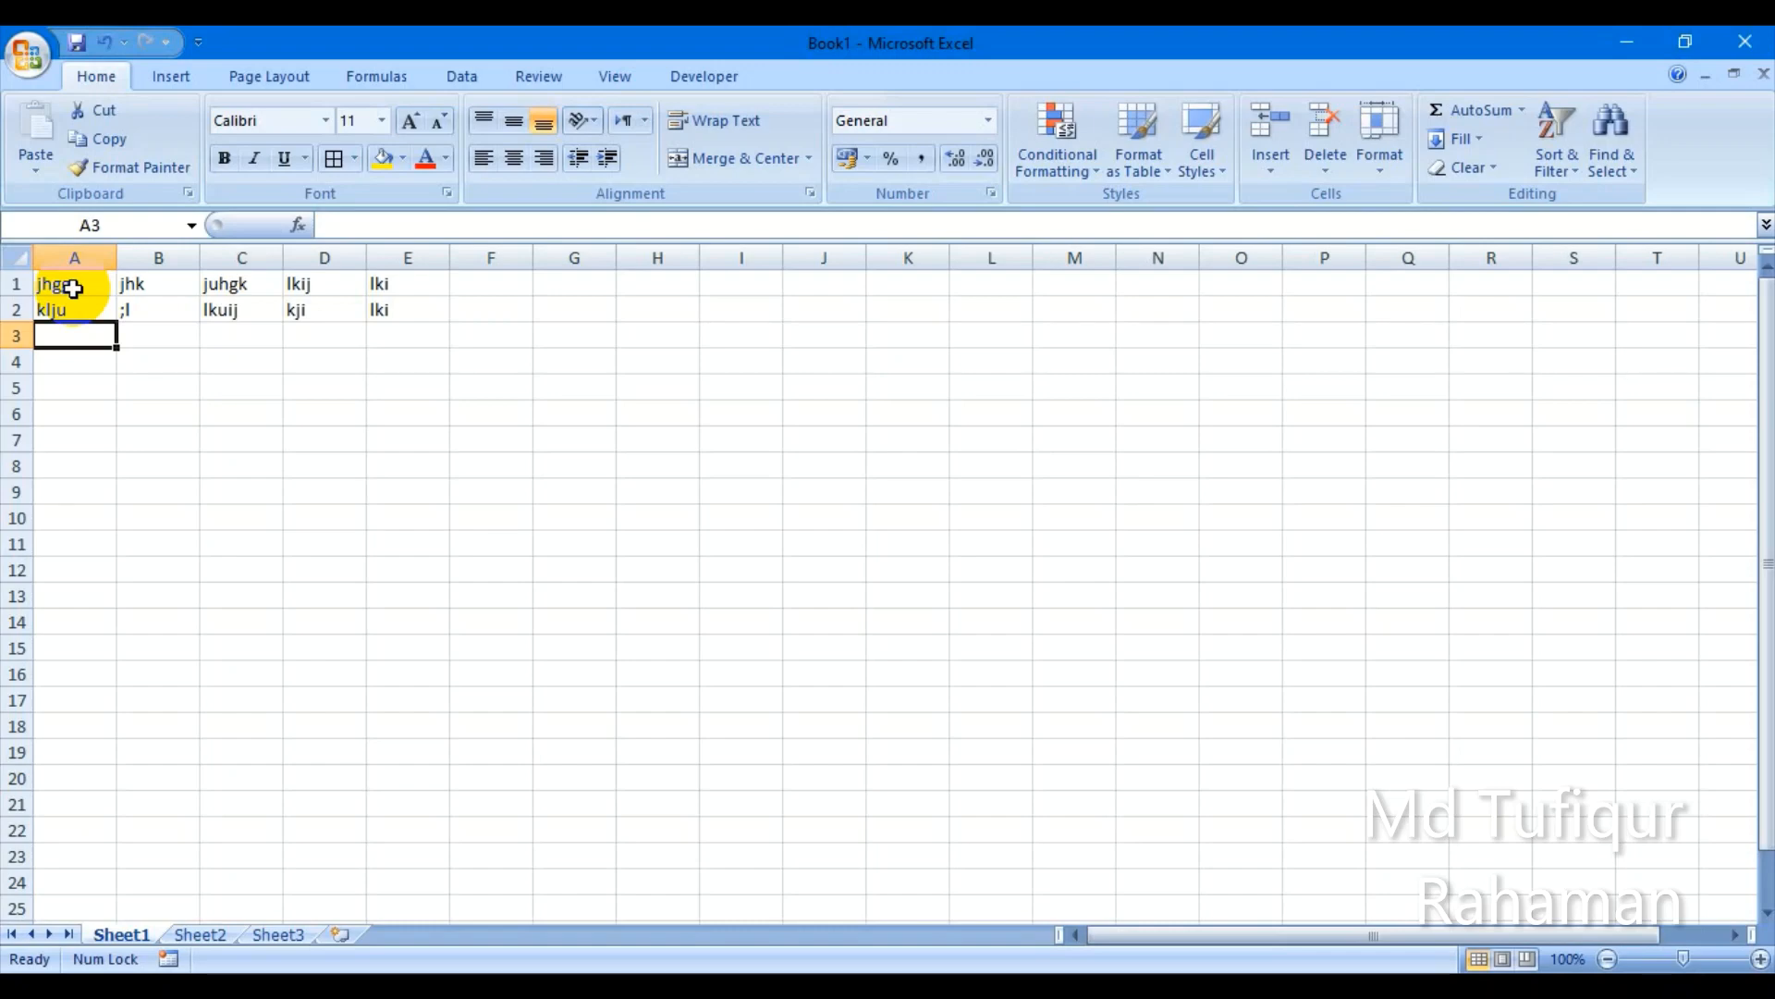
# Step: Clear the contents of the range A1:E2 and deselect it
pyautogui.click(69, 283)
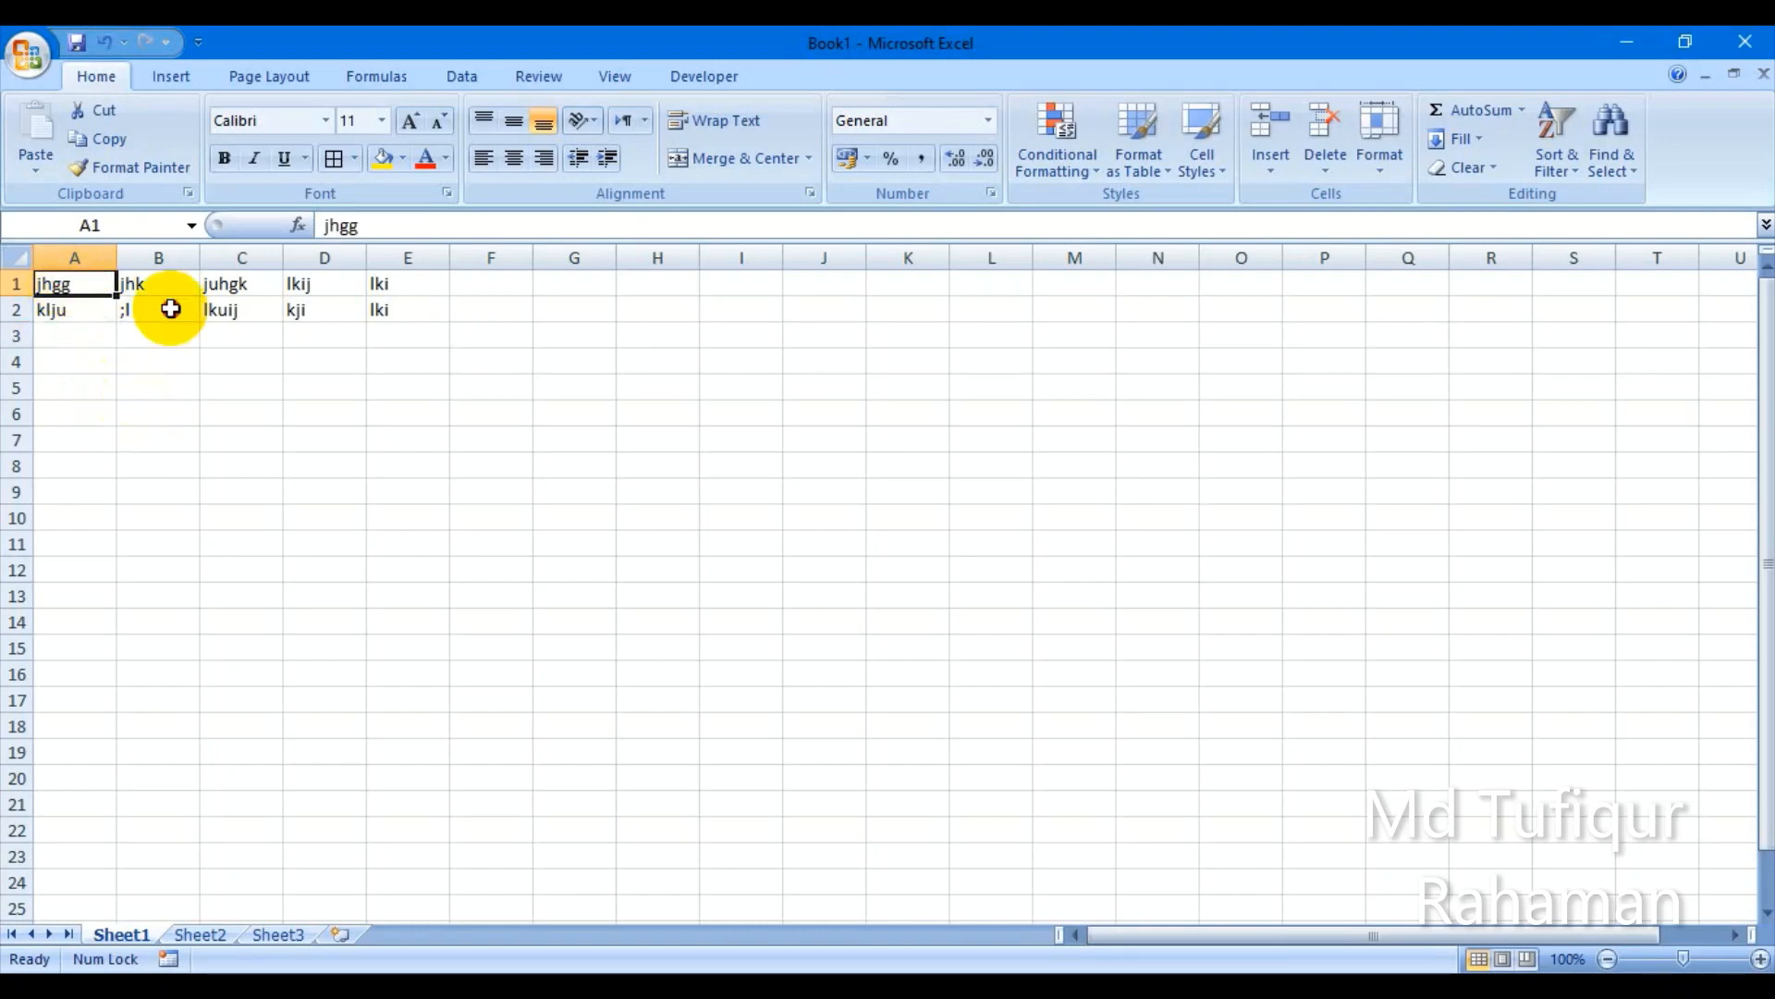
pyautogui.moveTo(171, 308); pyautogui.dragTo(400, 320)
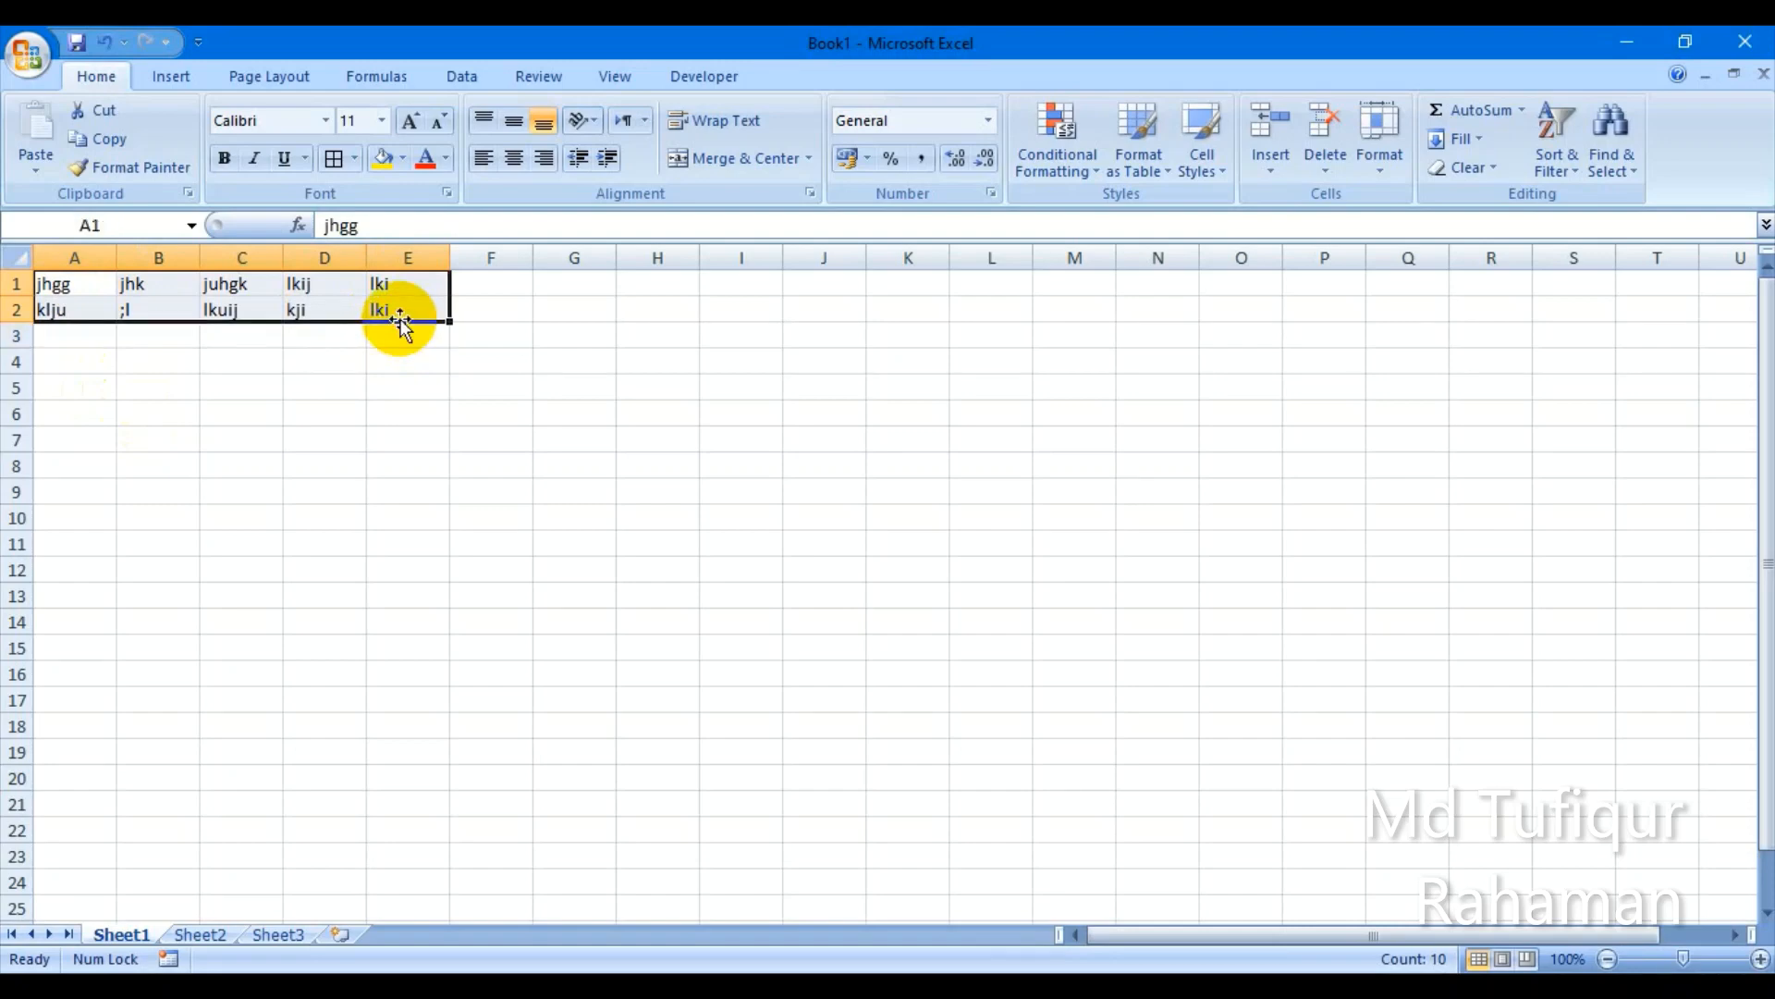
pyautogui.press('Delete')
pyautogui.click(248, 387)
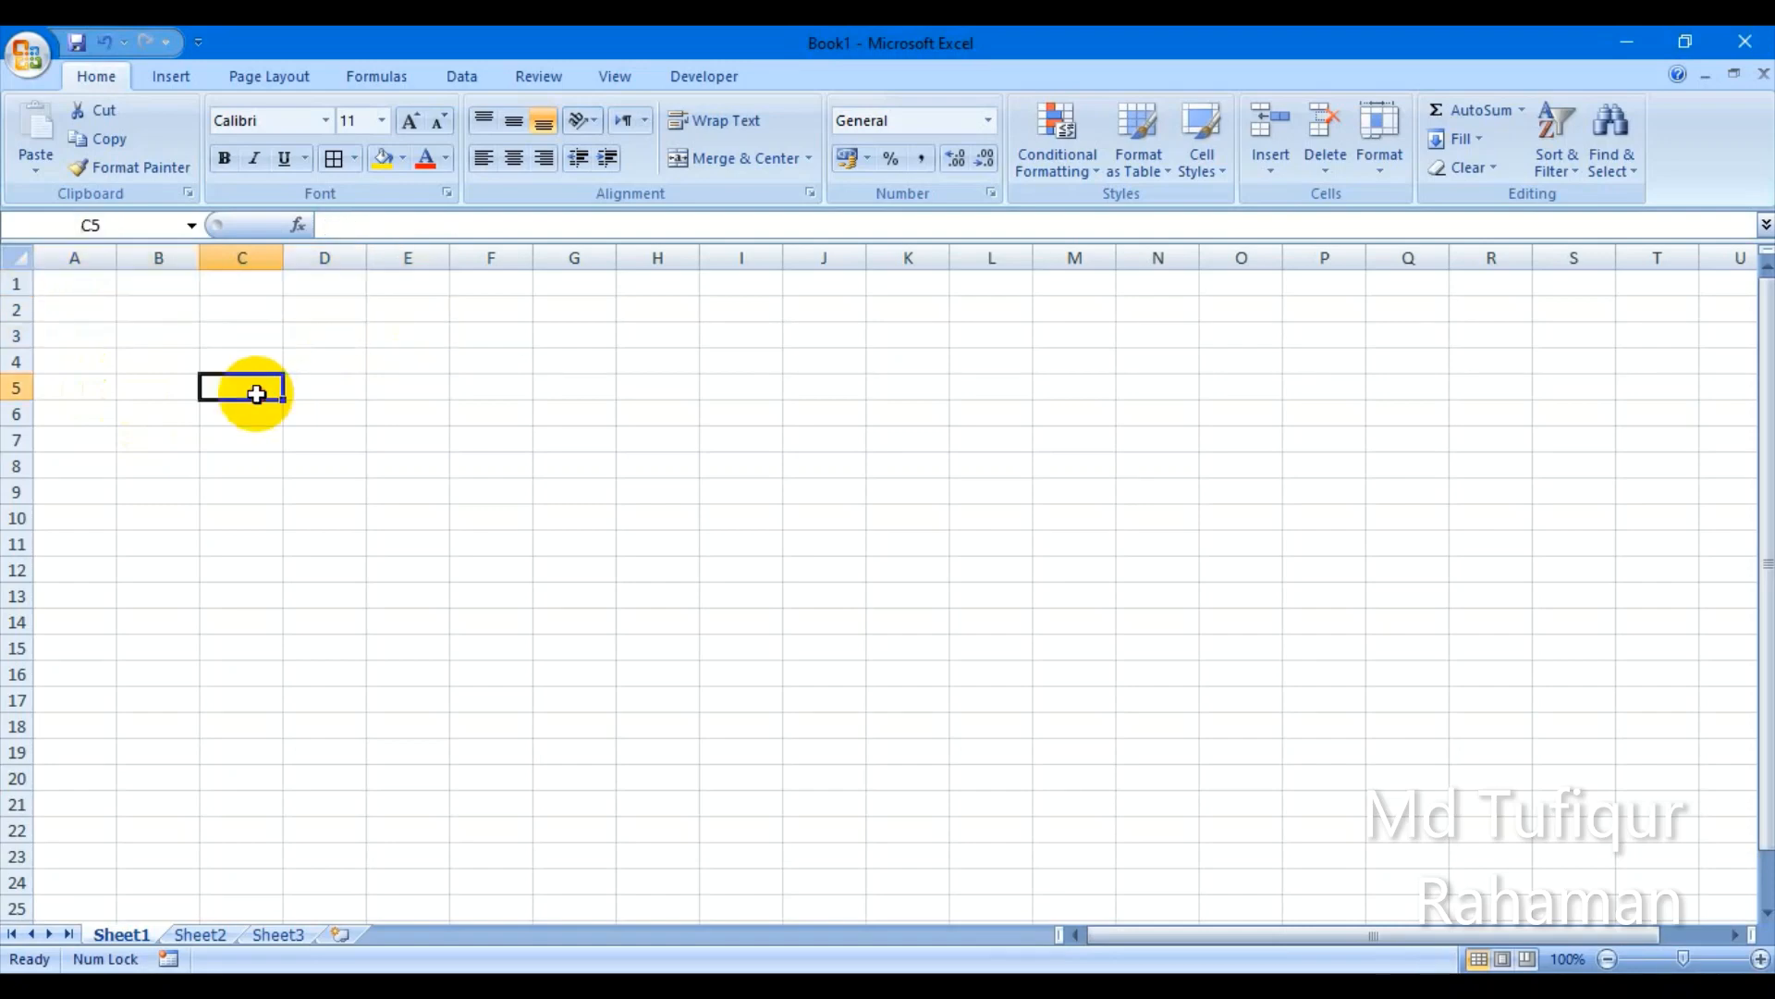
# Step: Select the range A1:F5 and enter hgf in its first cell, moving on to B1
pyautogui.moveTo(77, 280); pyautogui.dragTo(472, 392)
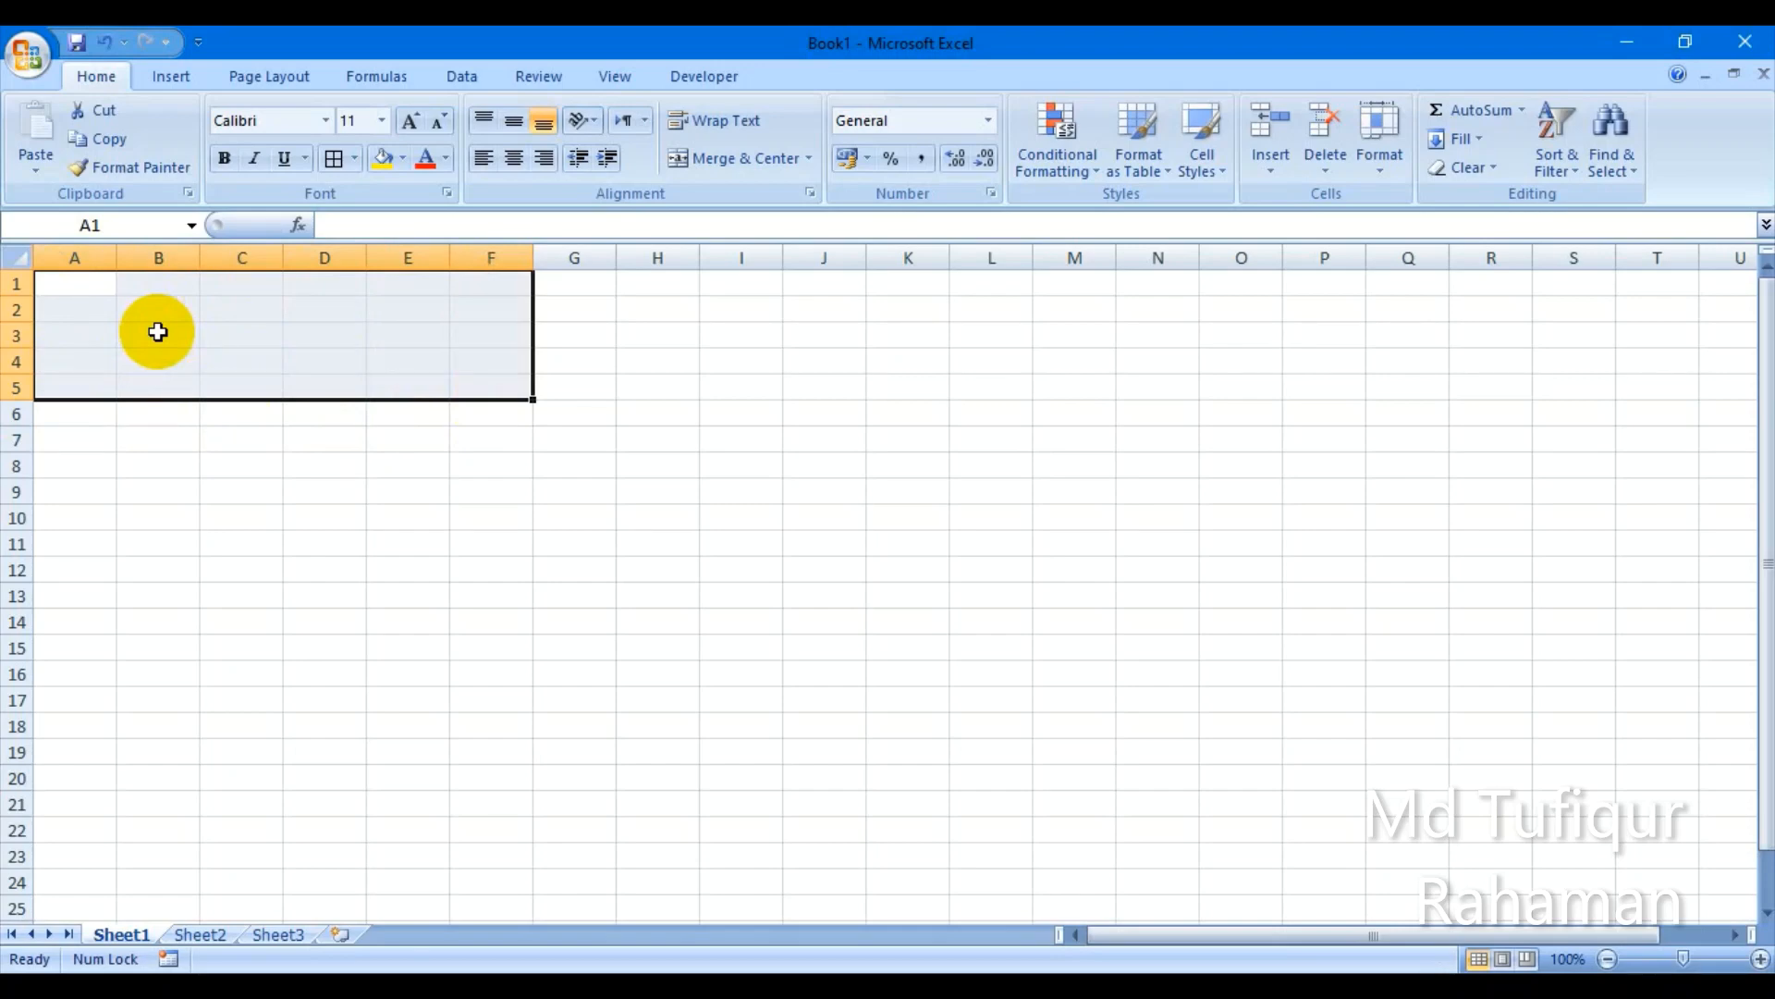
pyautogui.write('hgf')
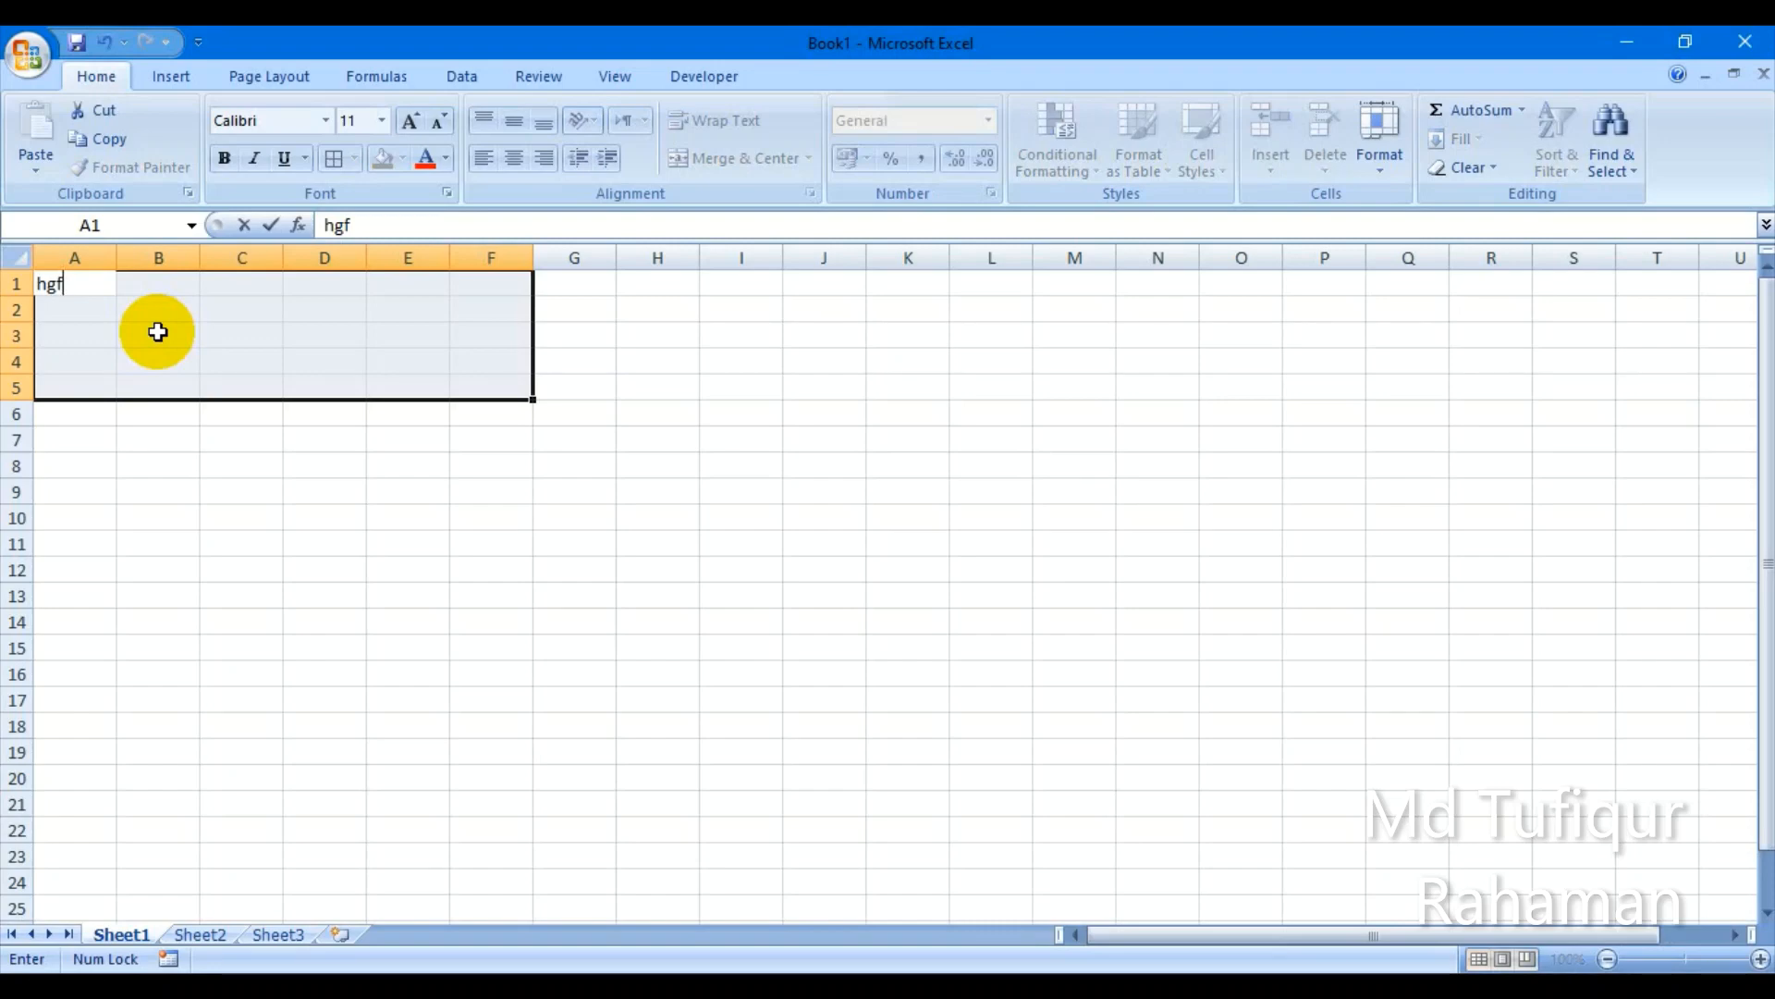
pyautogui.press('Right')
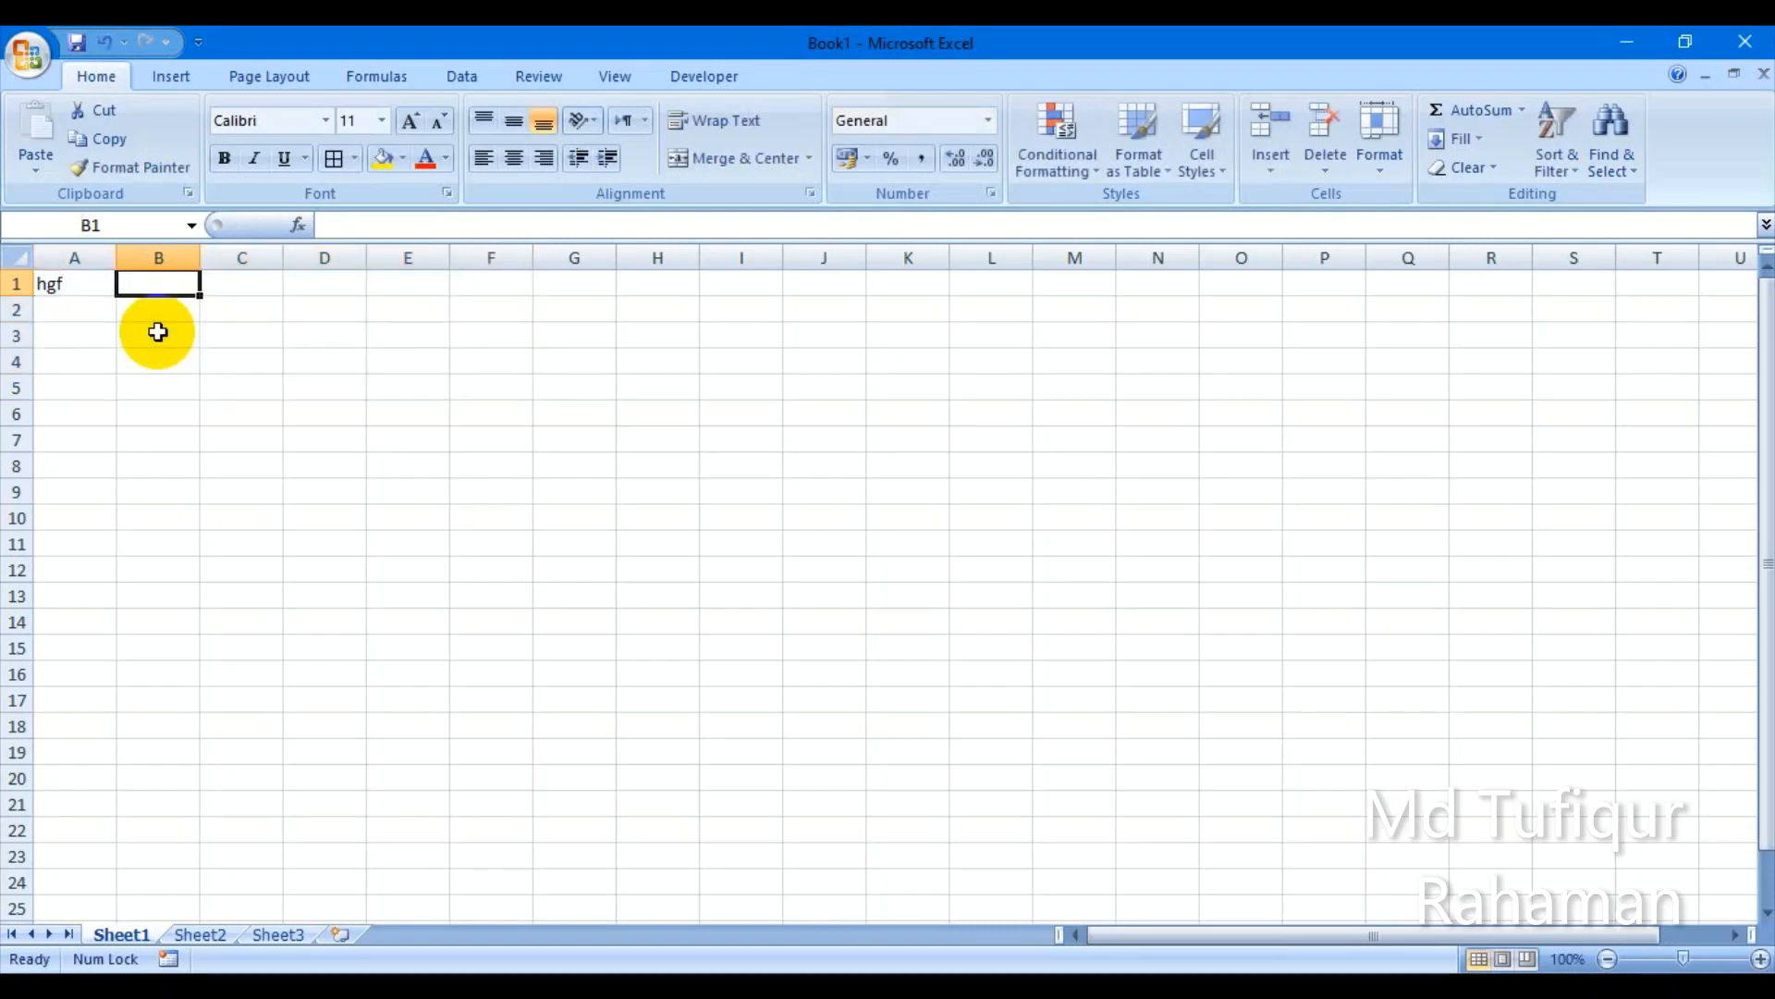
# Step: Select the range A1:D4 and, within it, enter jhyg, jhu and jhgg in cells B1 to D1
pyautogui.click(55, 283)
pyautogui.moveTo(76, 289); pyautogui.dragTo(314, 370)
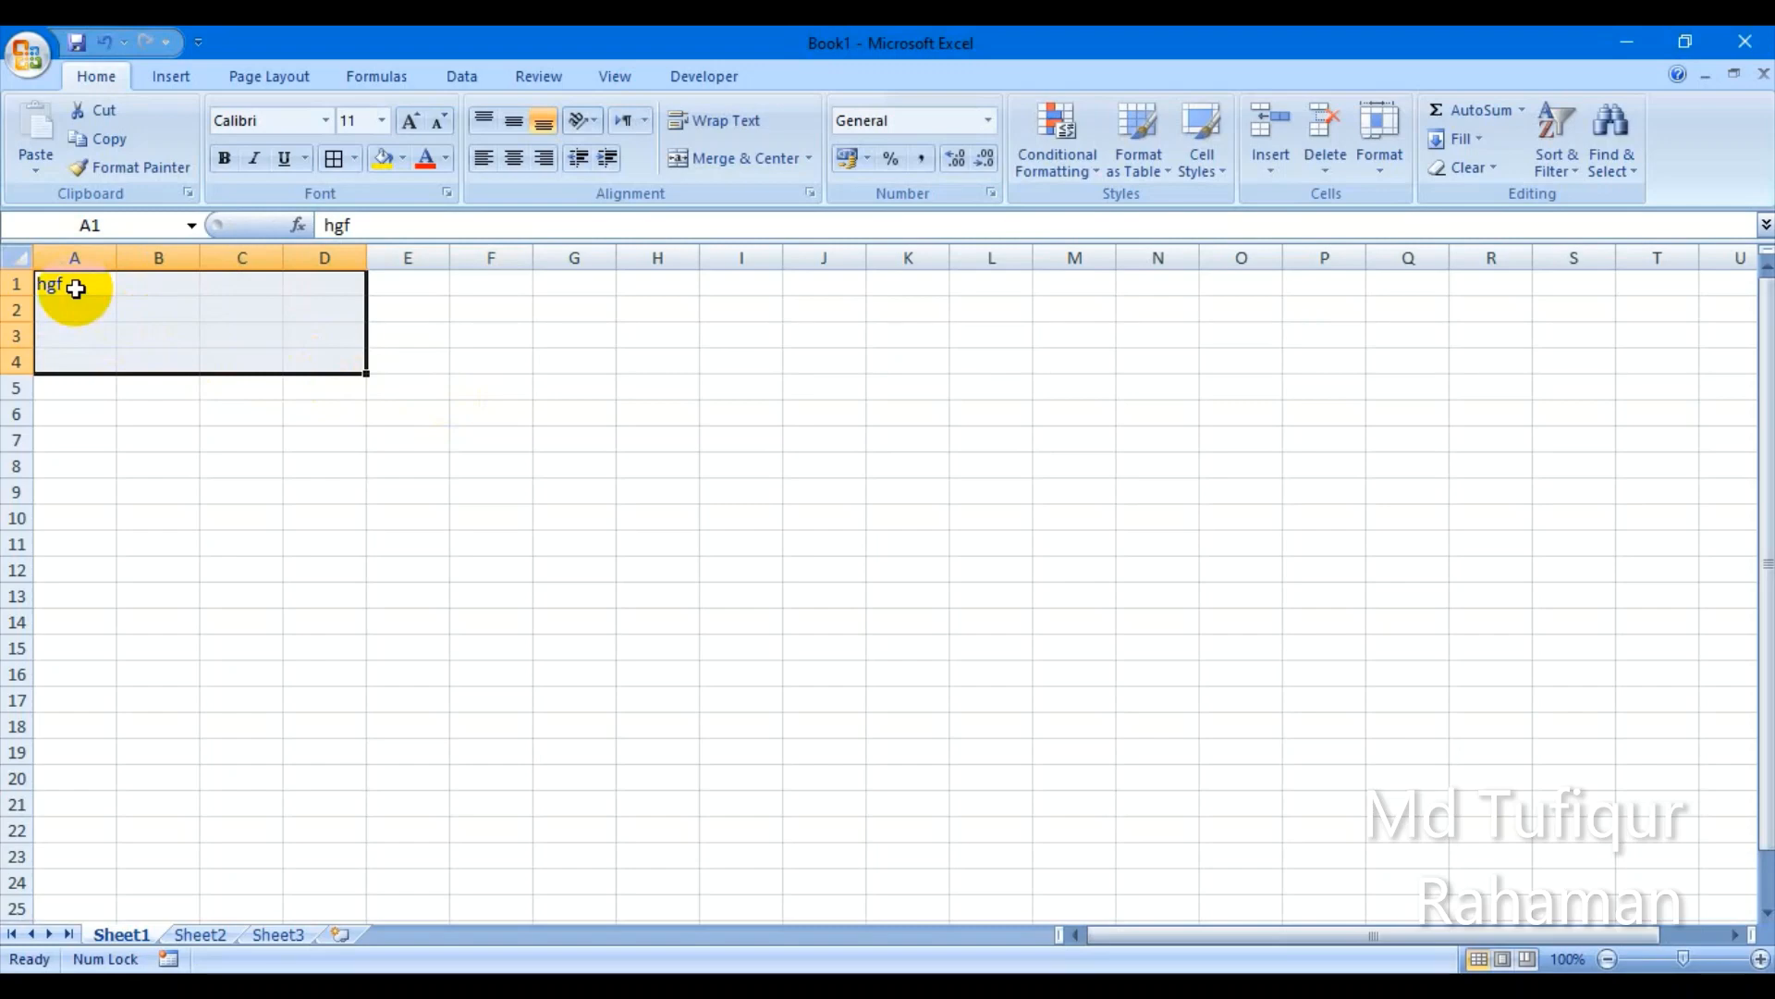
pyautogui.press('Tab')
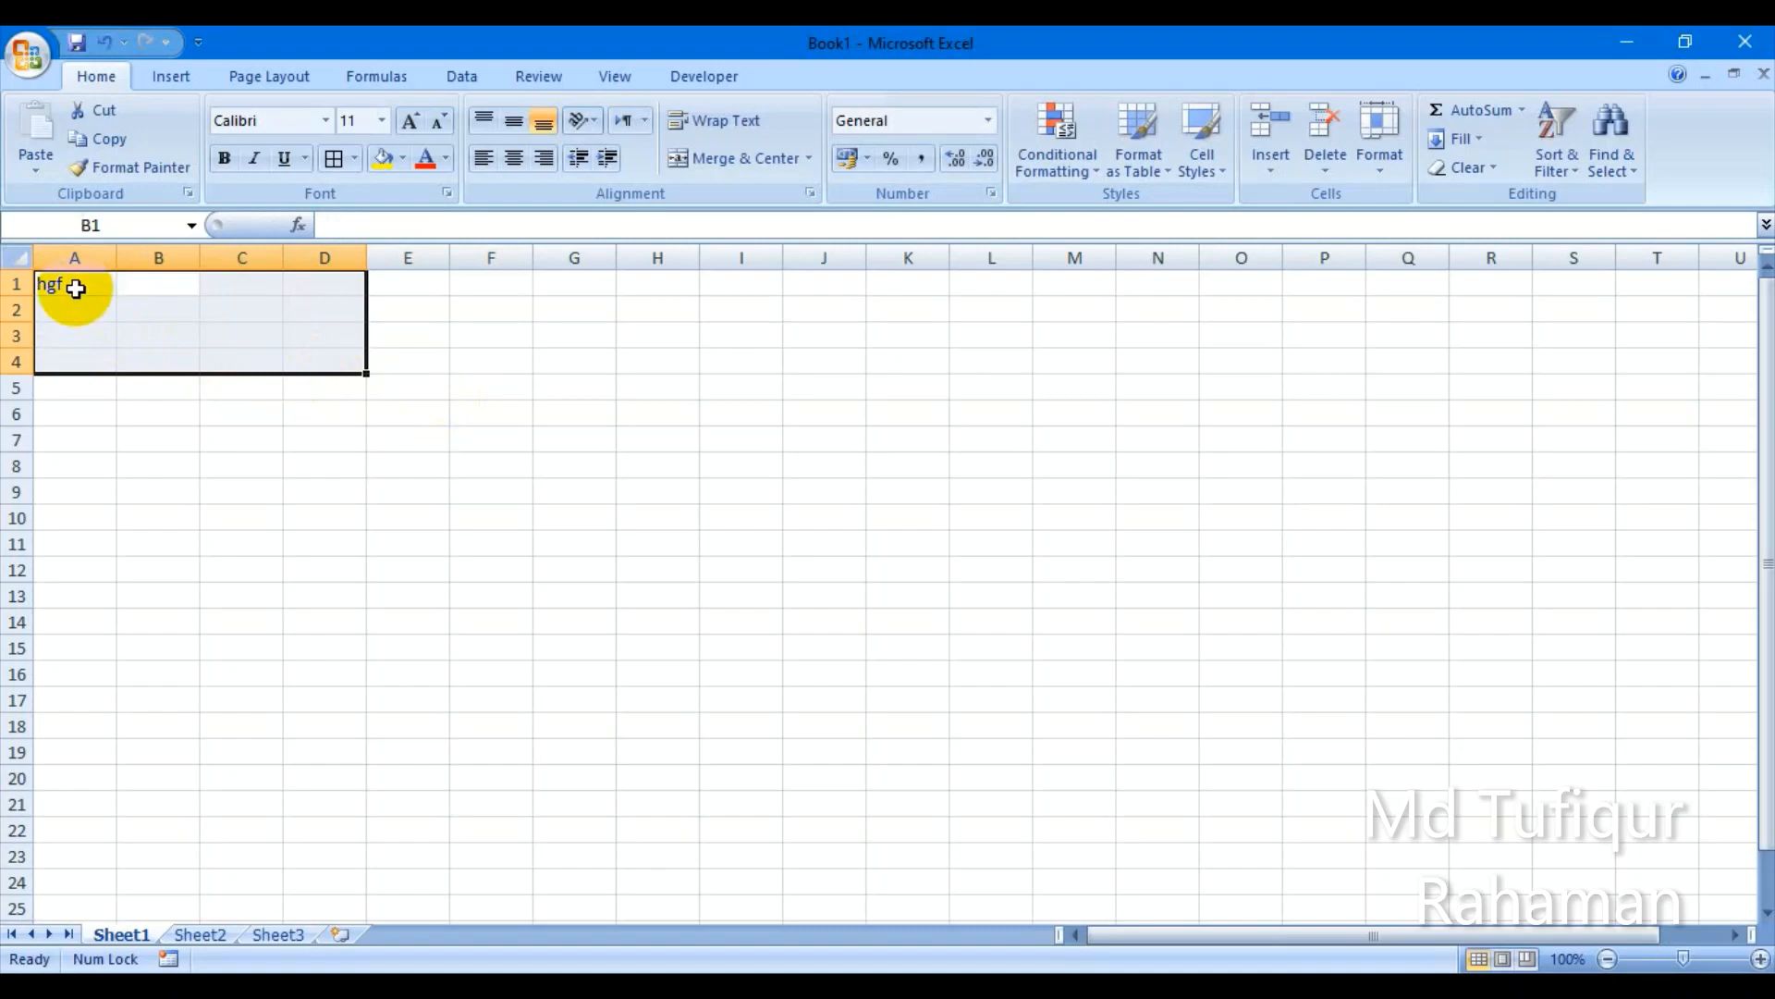
pyautogui.write('jhyg')
pyautogui.press('Tab')
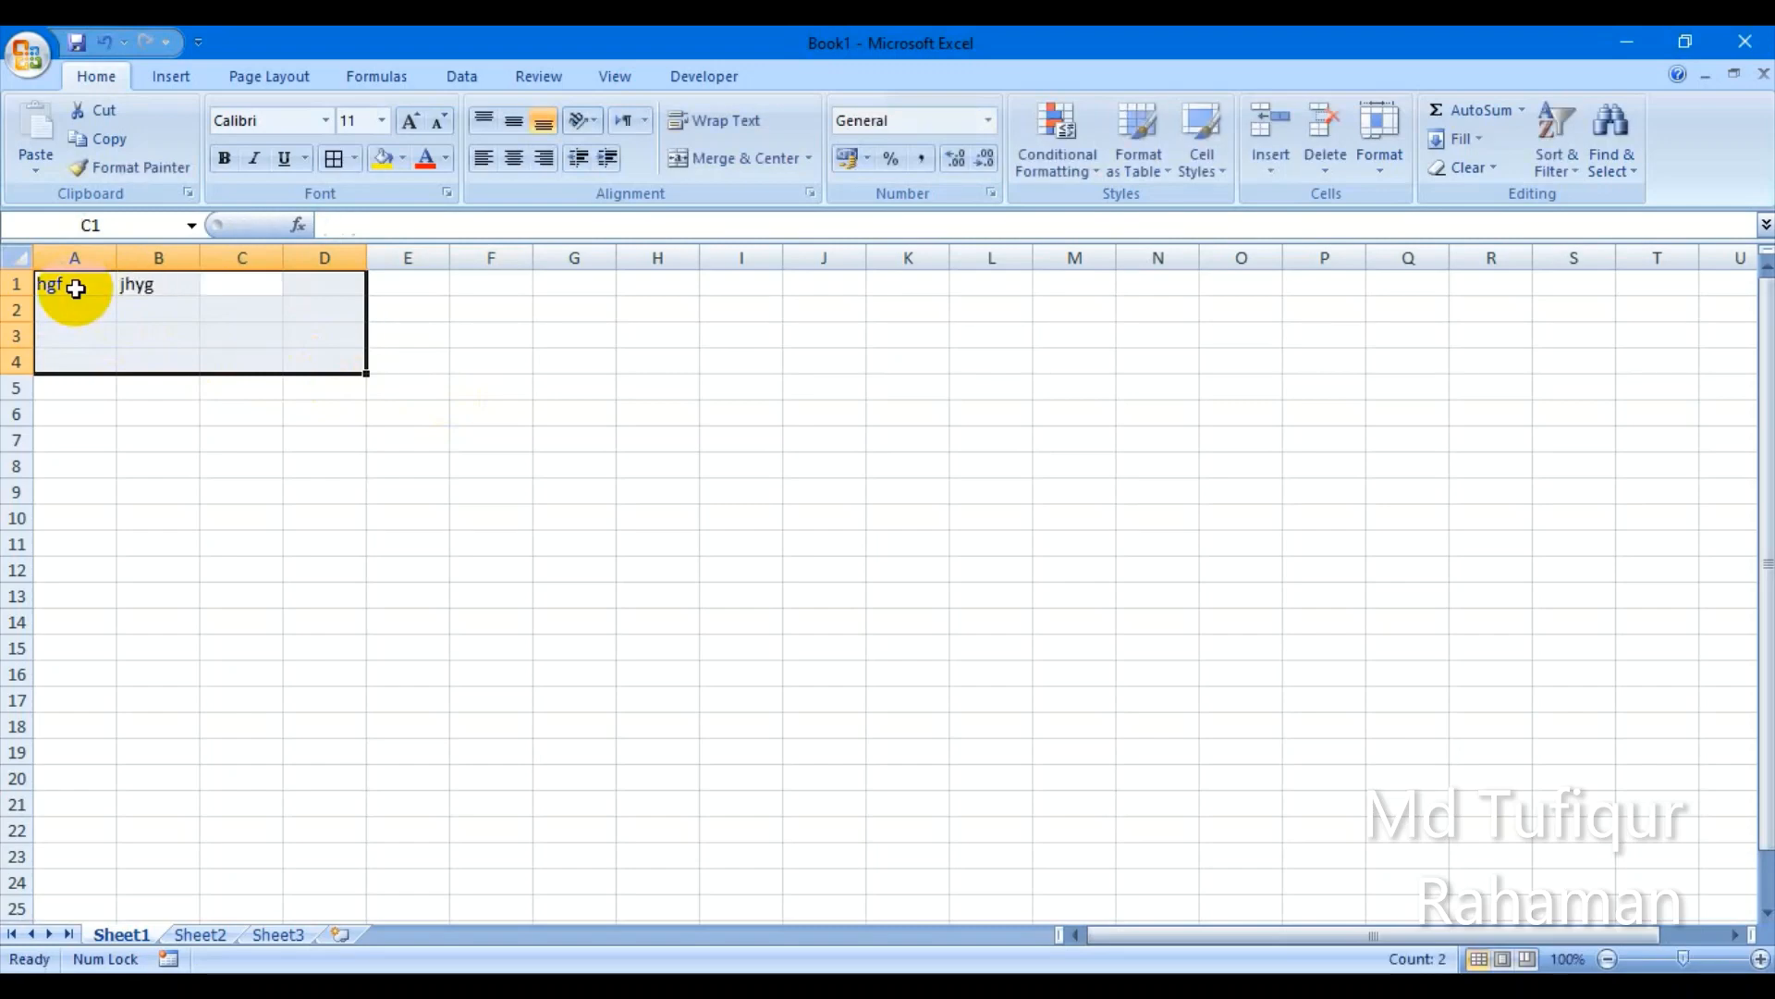
pyautogui.write('jhu')
pyautogui.press('Tab')
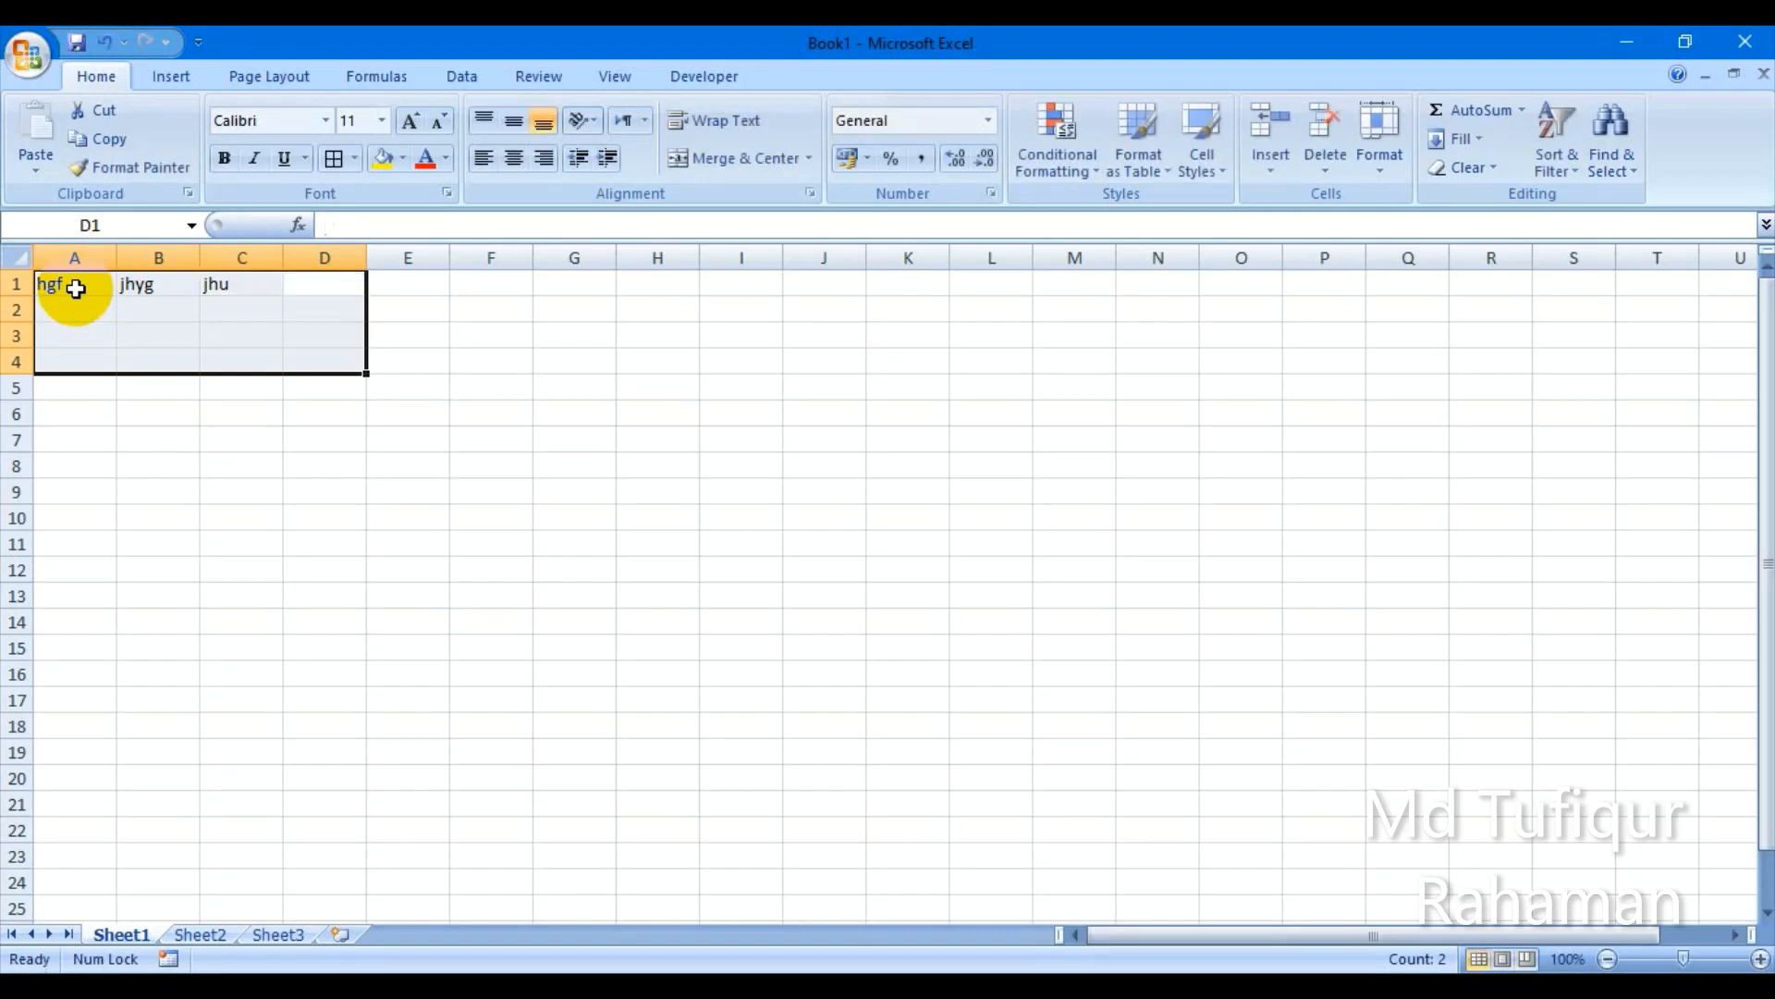
pyautogui.write('jhgg')
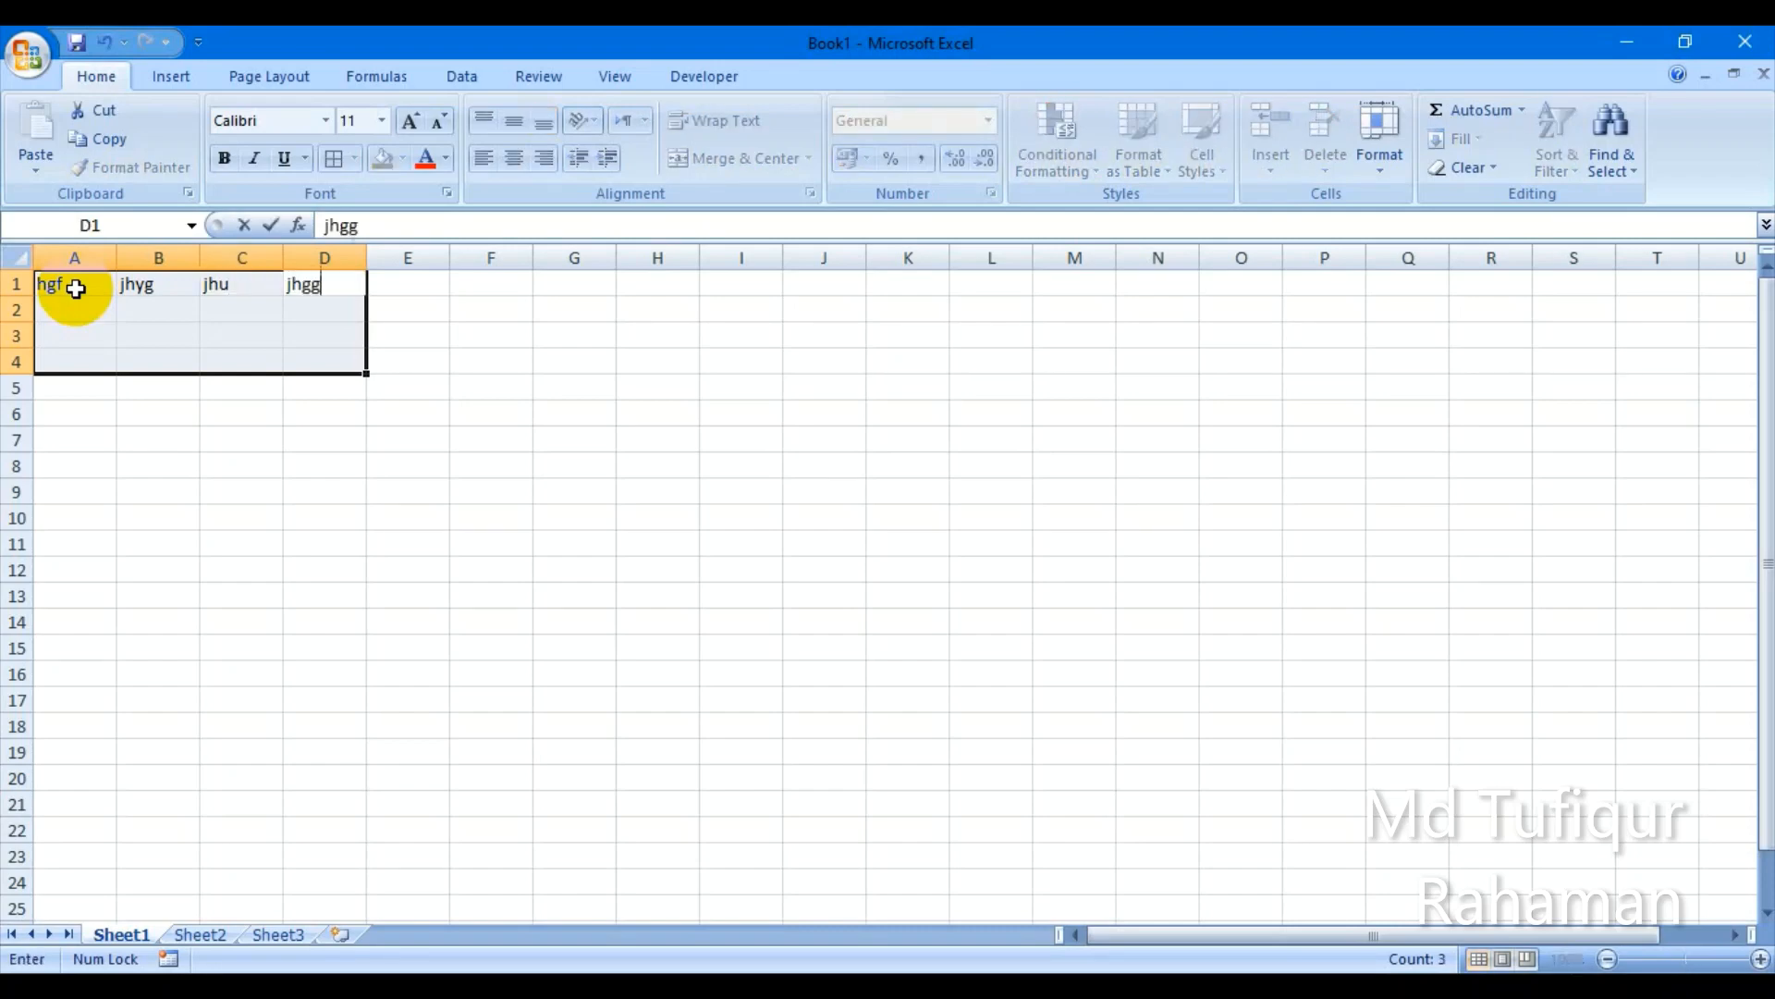
pyautogui.press('Return')
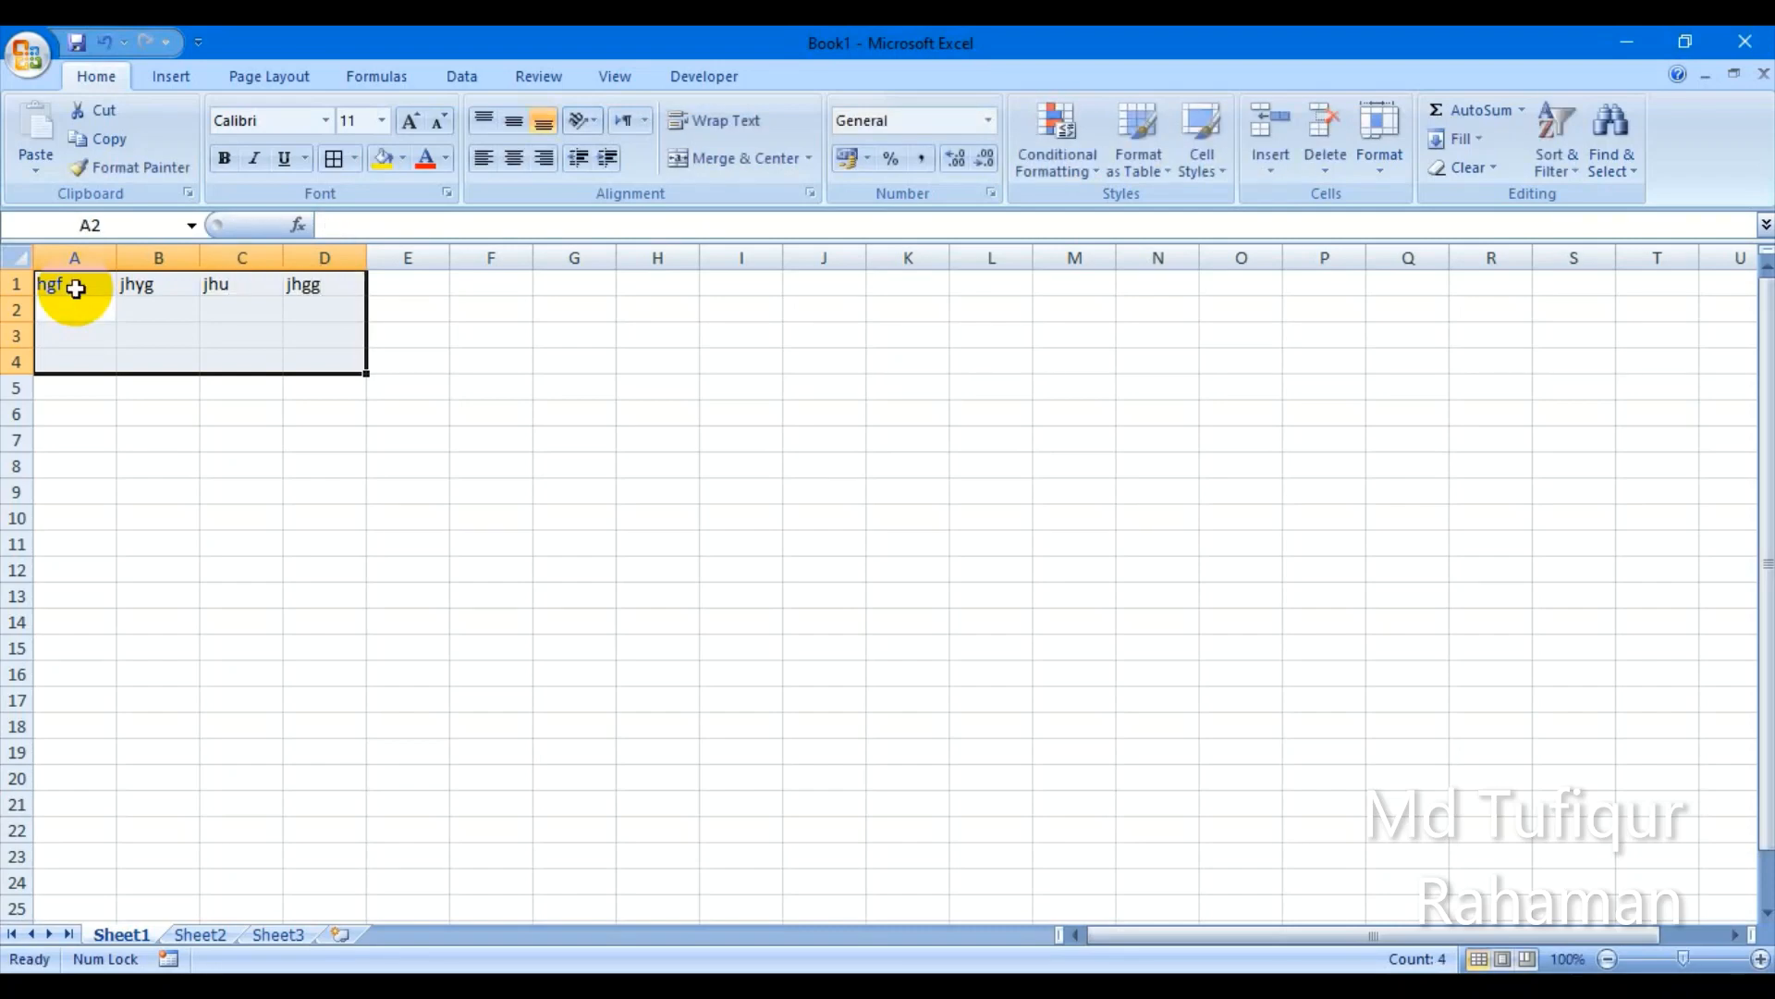
# Step: Enter jhykg, gfhy, kjhy and hhgf across cells A2 to D2 while keeping the range A1:D4 selected
pyautogui.write('jhykg')
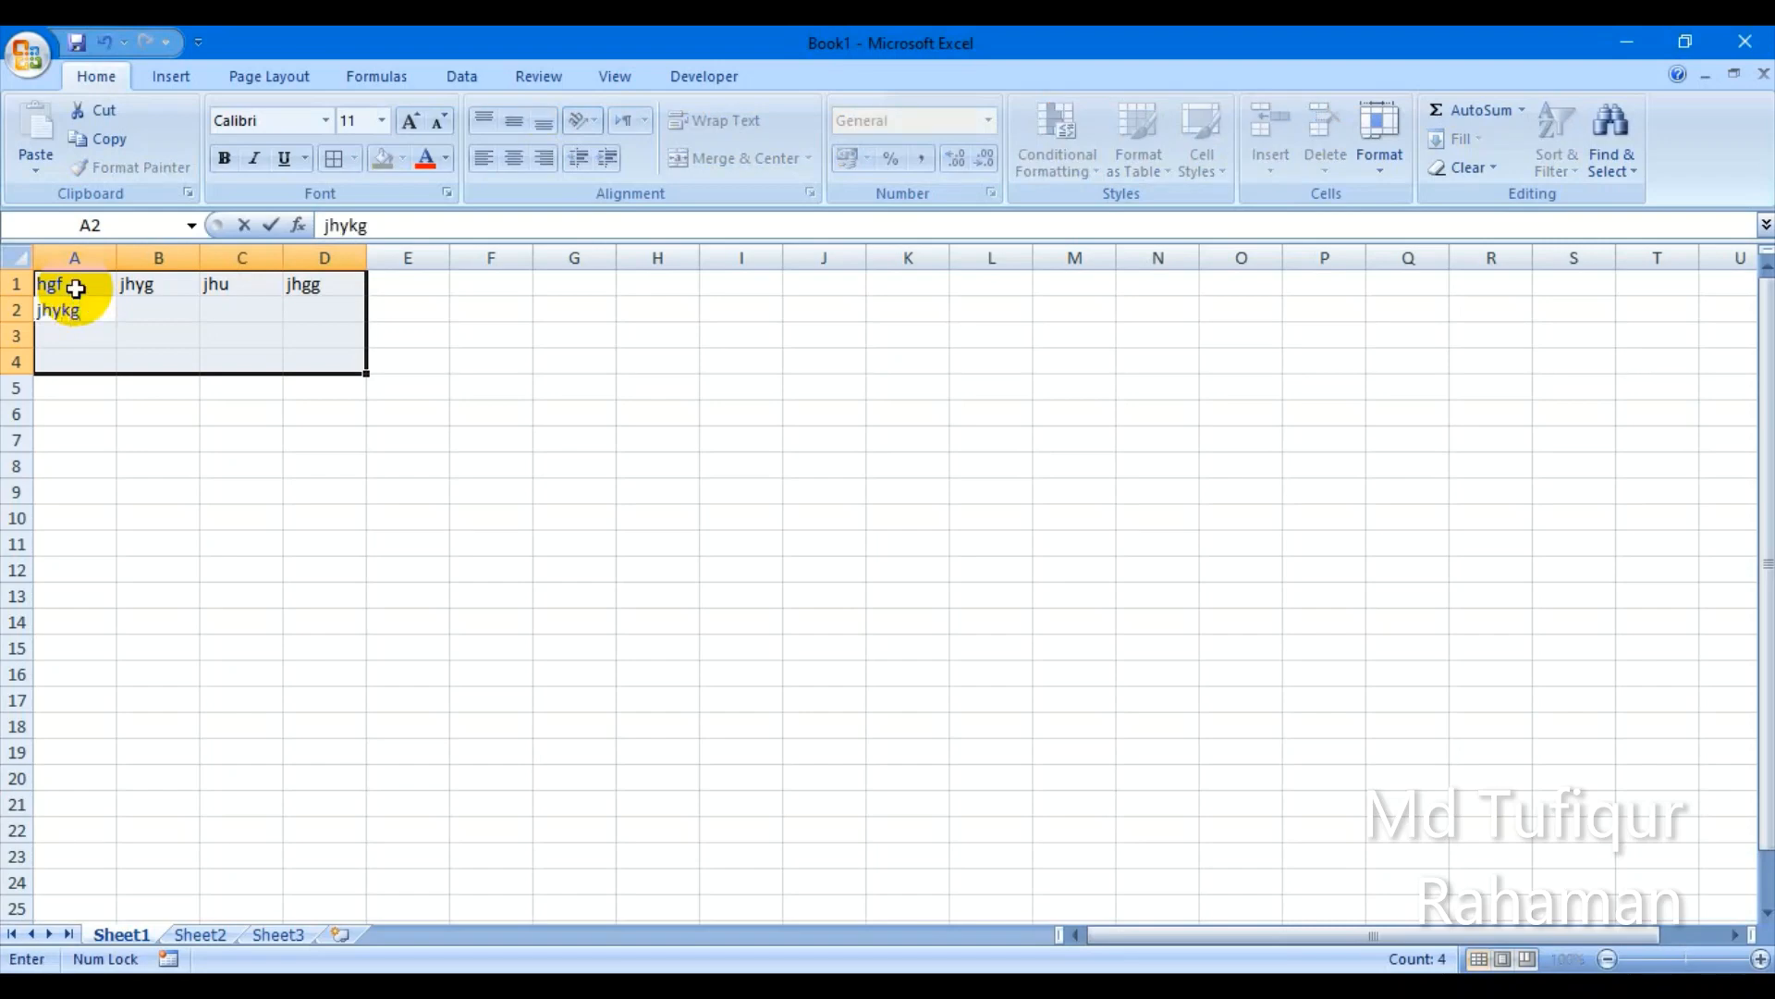
pyautogui.press('Tab')
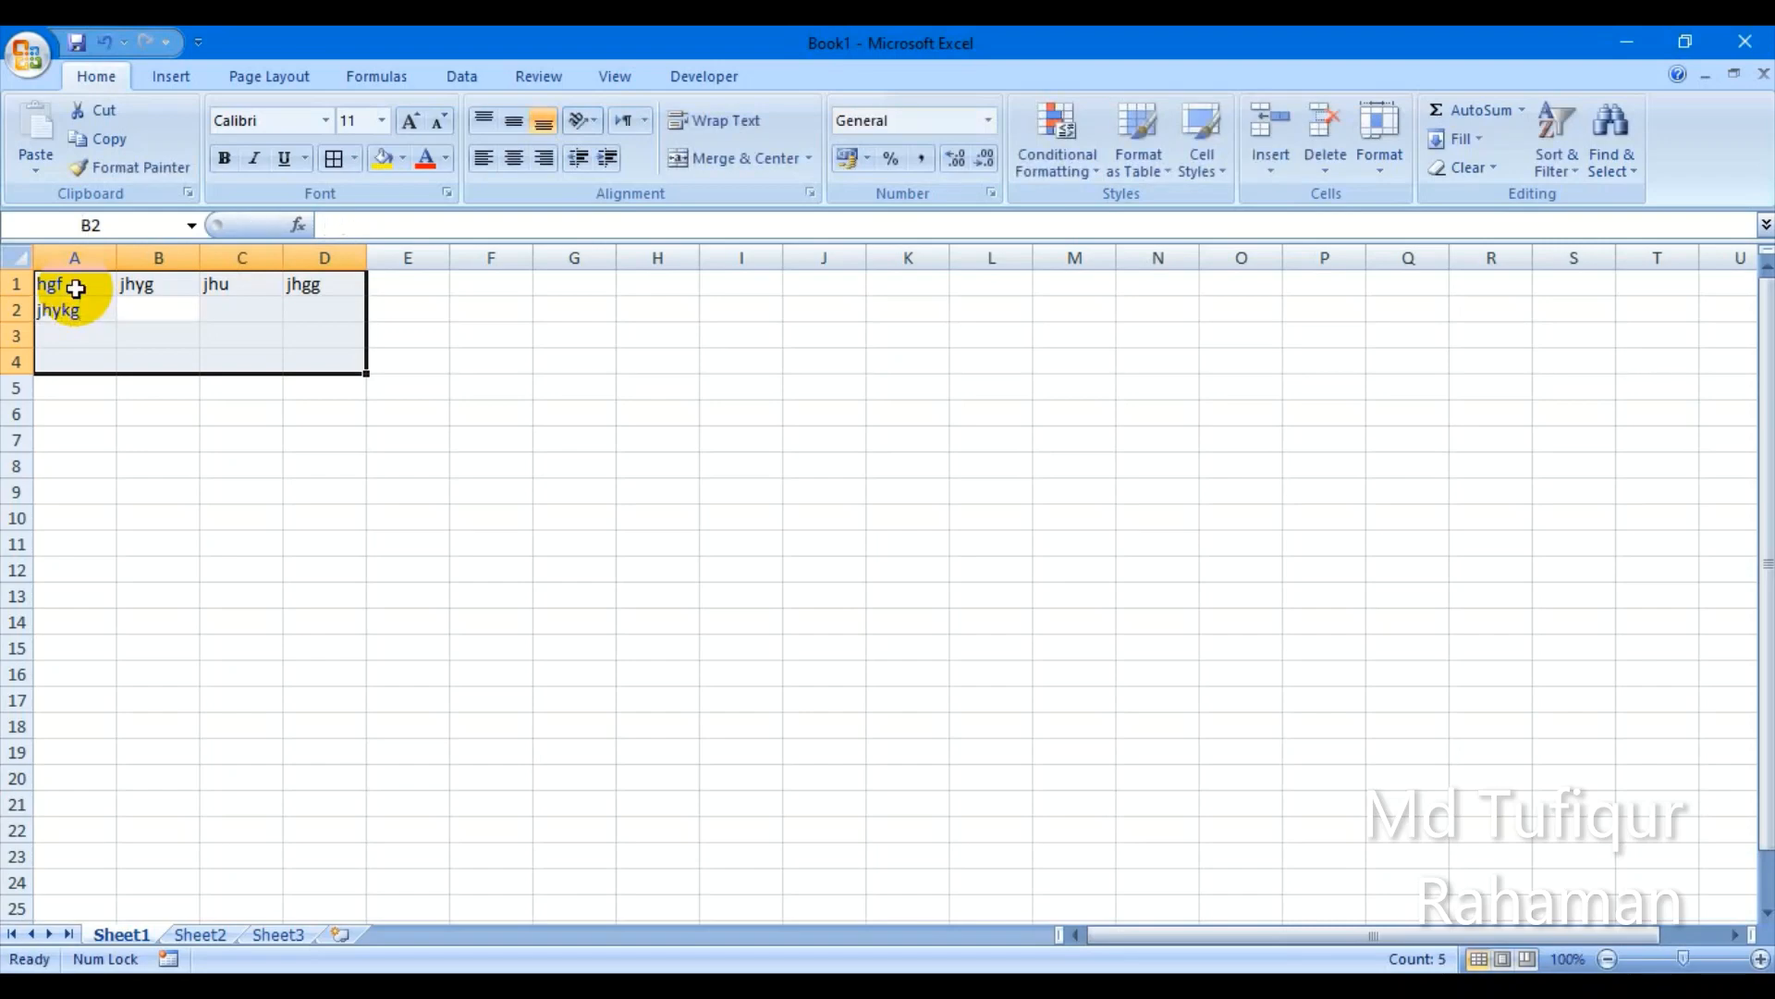
pyautogui.write('gfhy')
pyautogui.press('Tab')
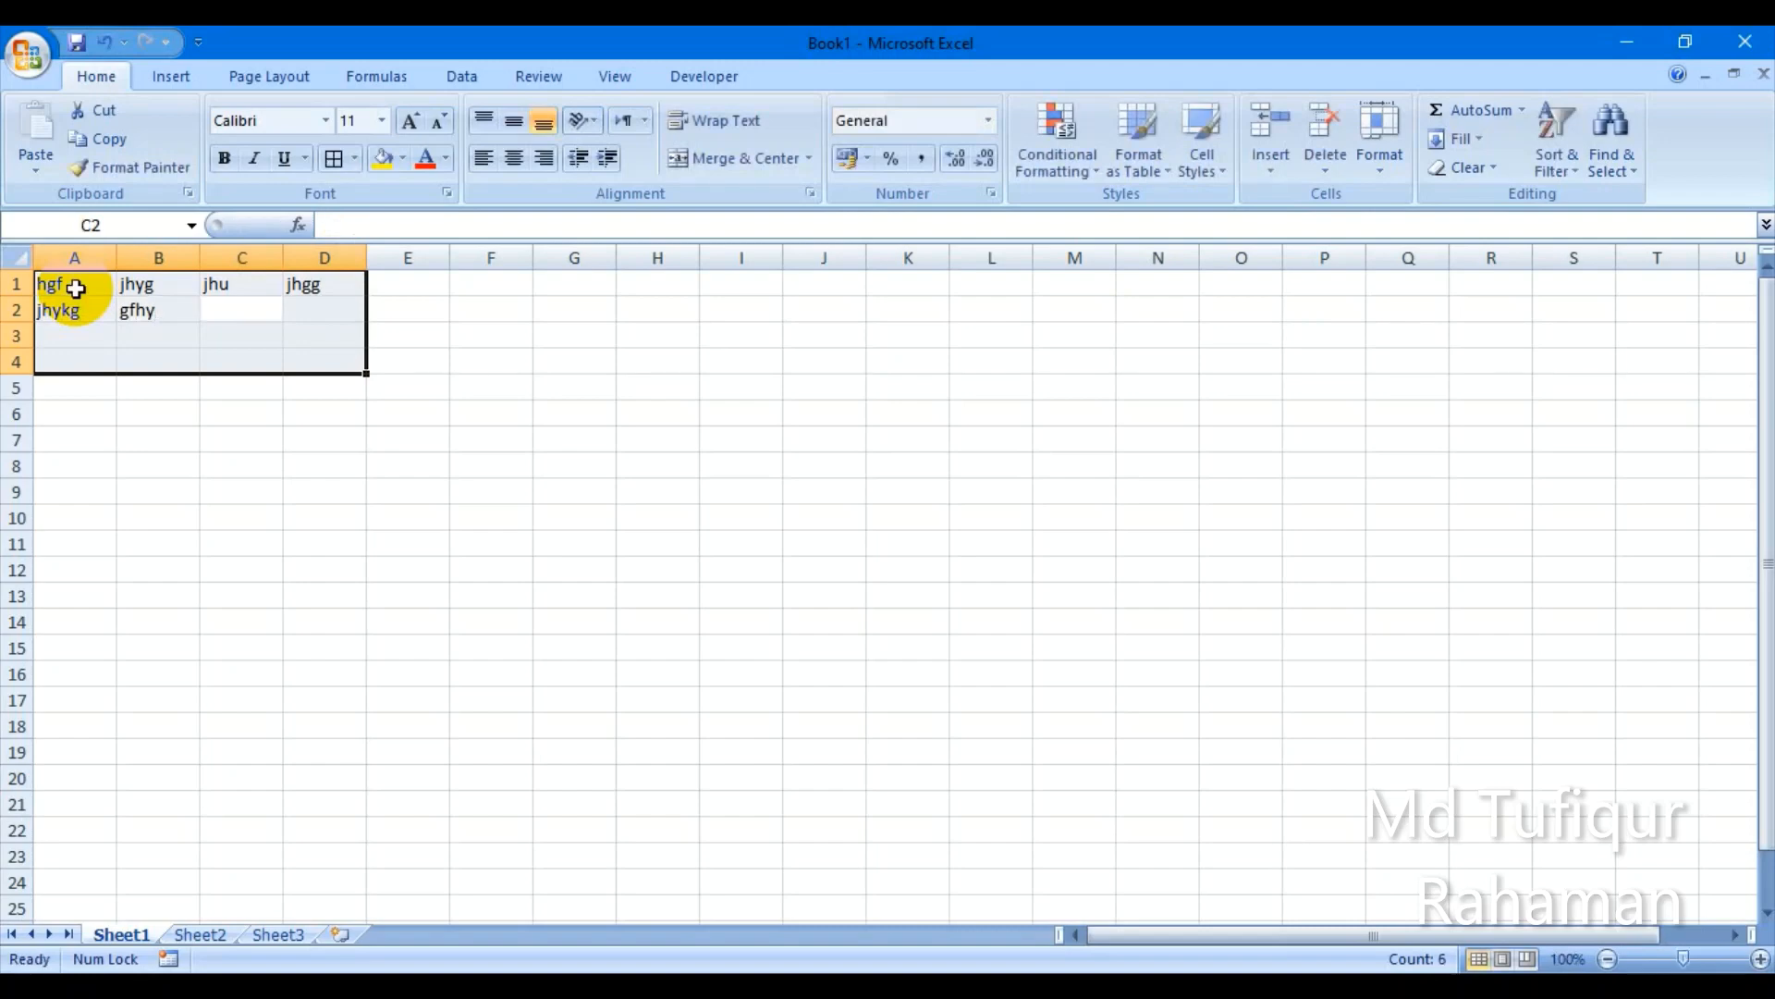
pyautogui.write('kjhy')
pyautogui.press('Tab')
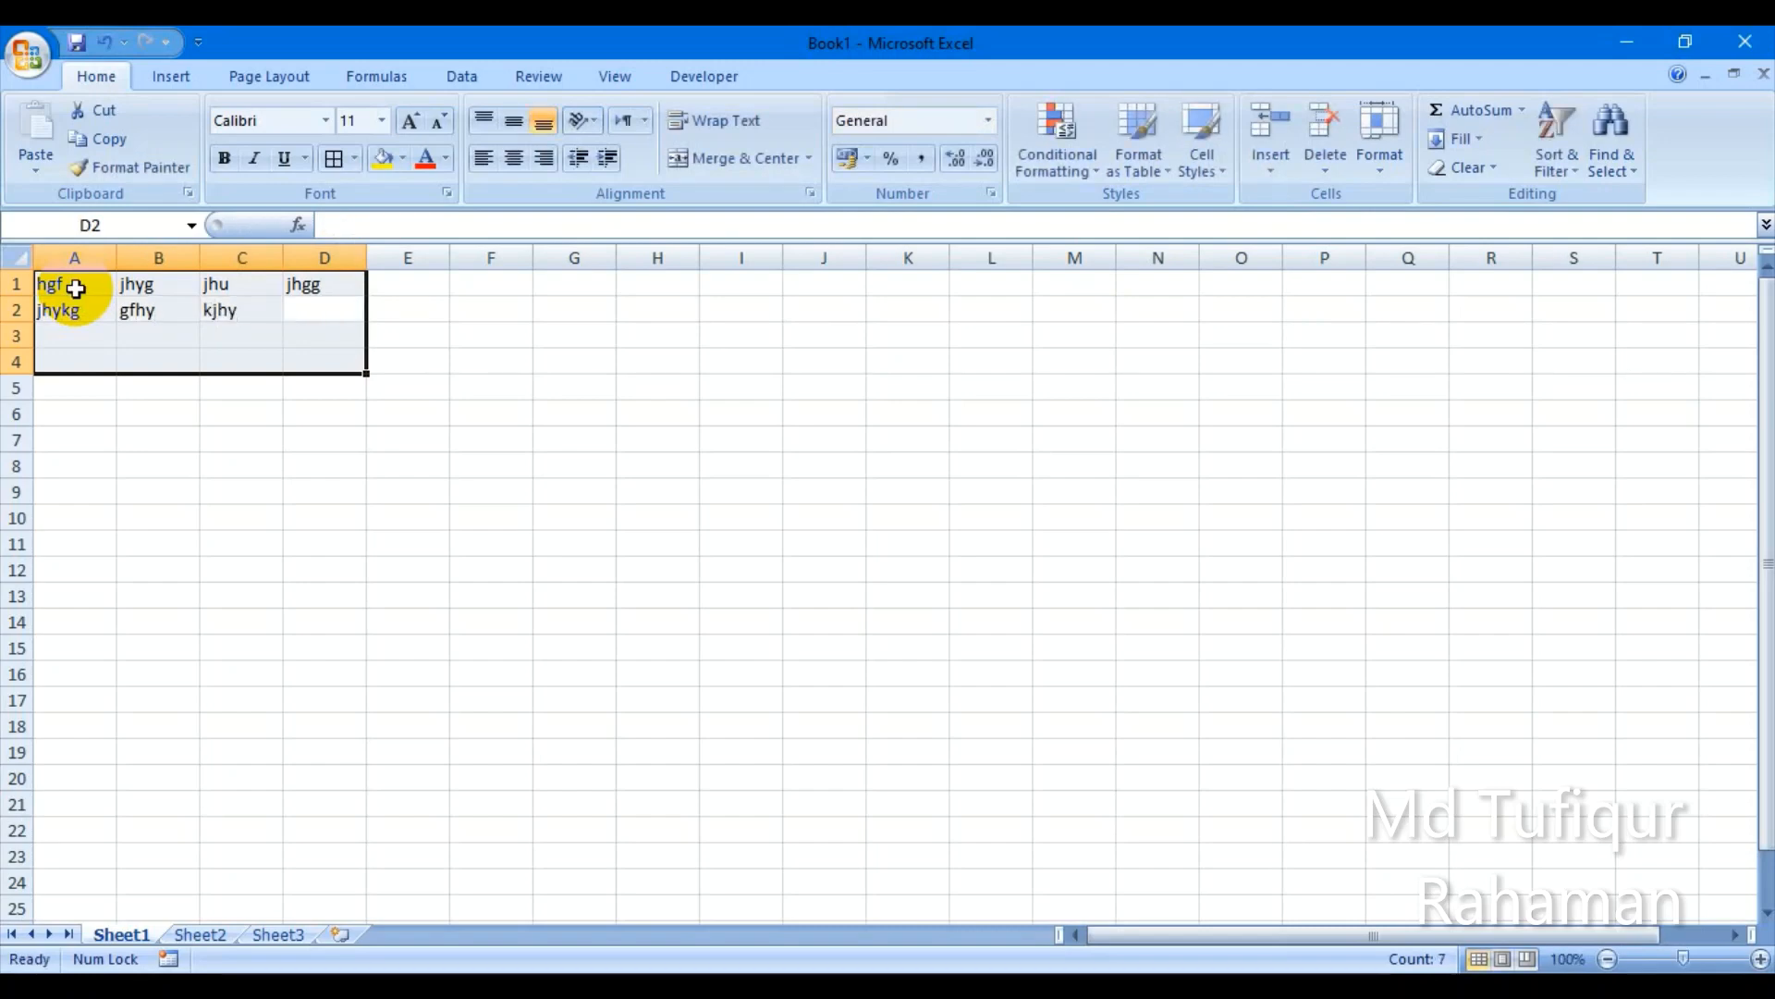
pyautogui.write('hhgf')
pyautogui.press('Return')
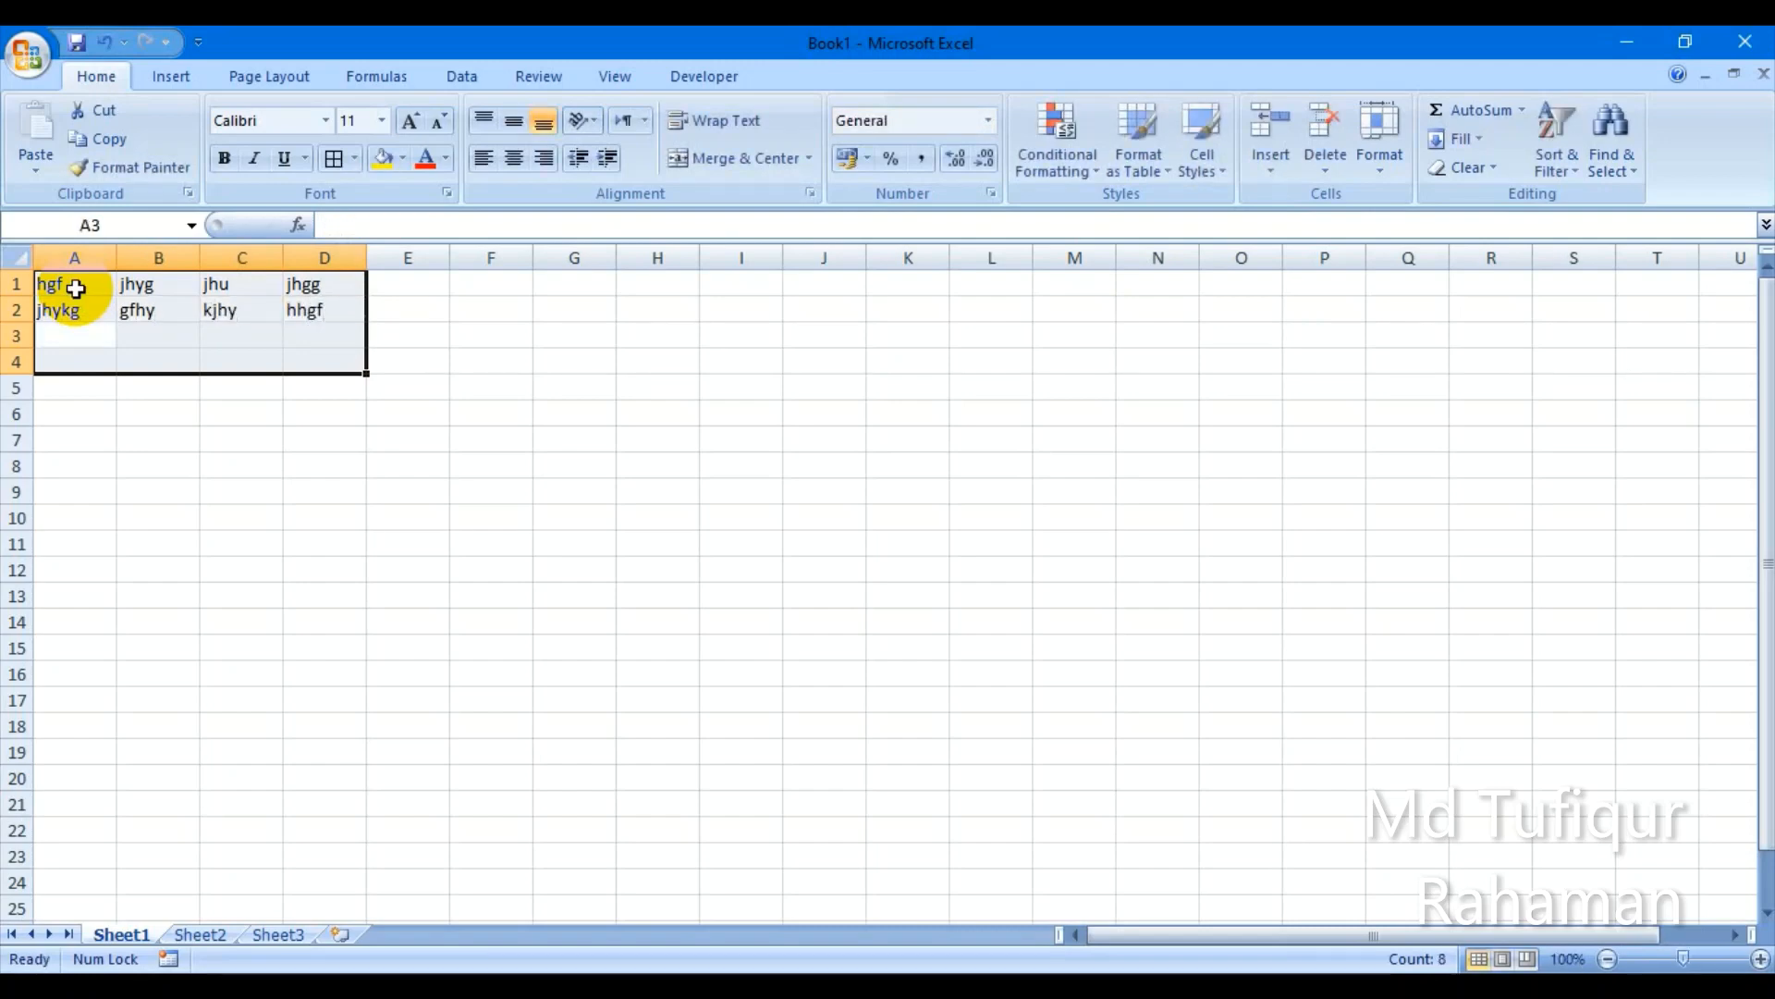
# Step: Enter kjhy in A3 and kjh in B3 within the selected range
pyautogui.write('kjhy')
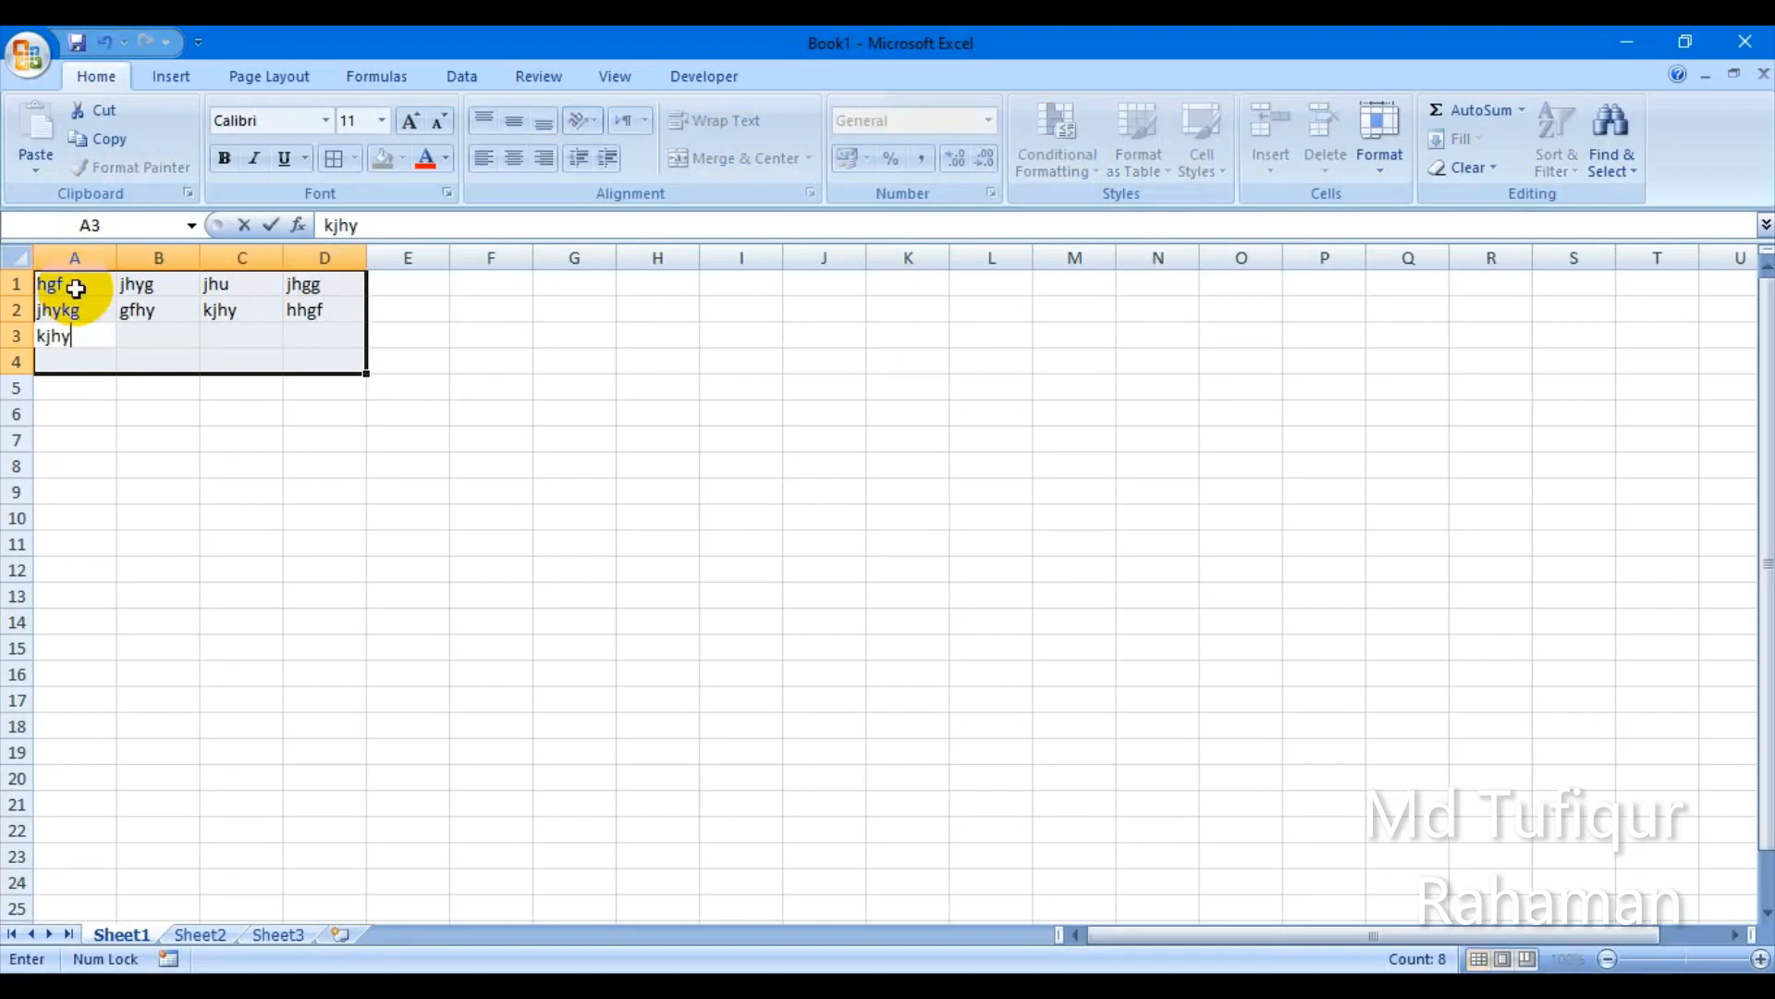
pyautogui.press('Tab')
pyautogui.write('kjh')
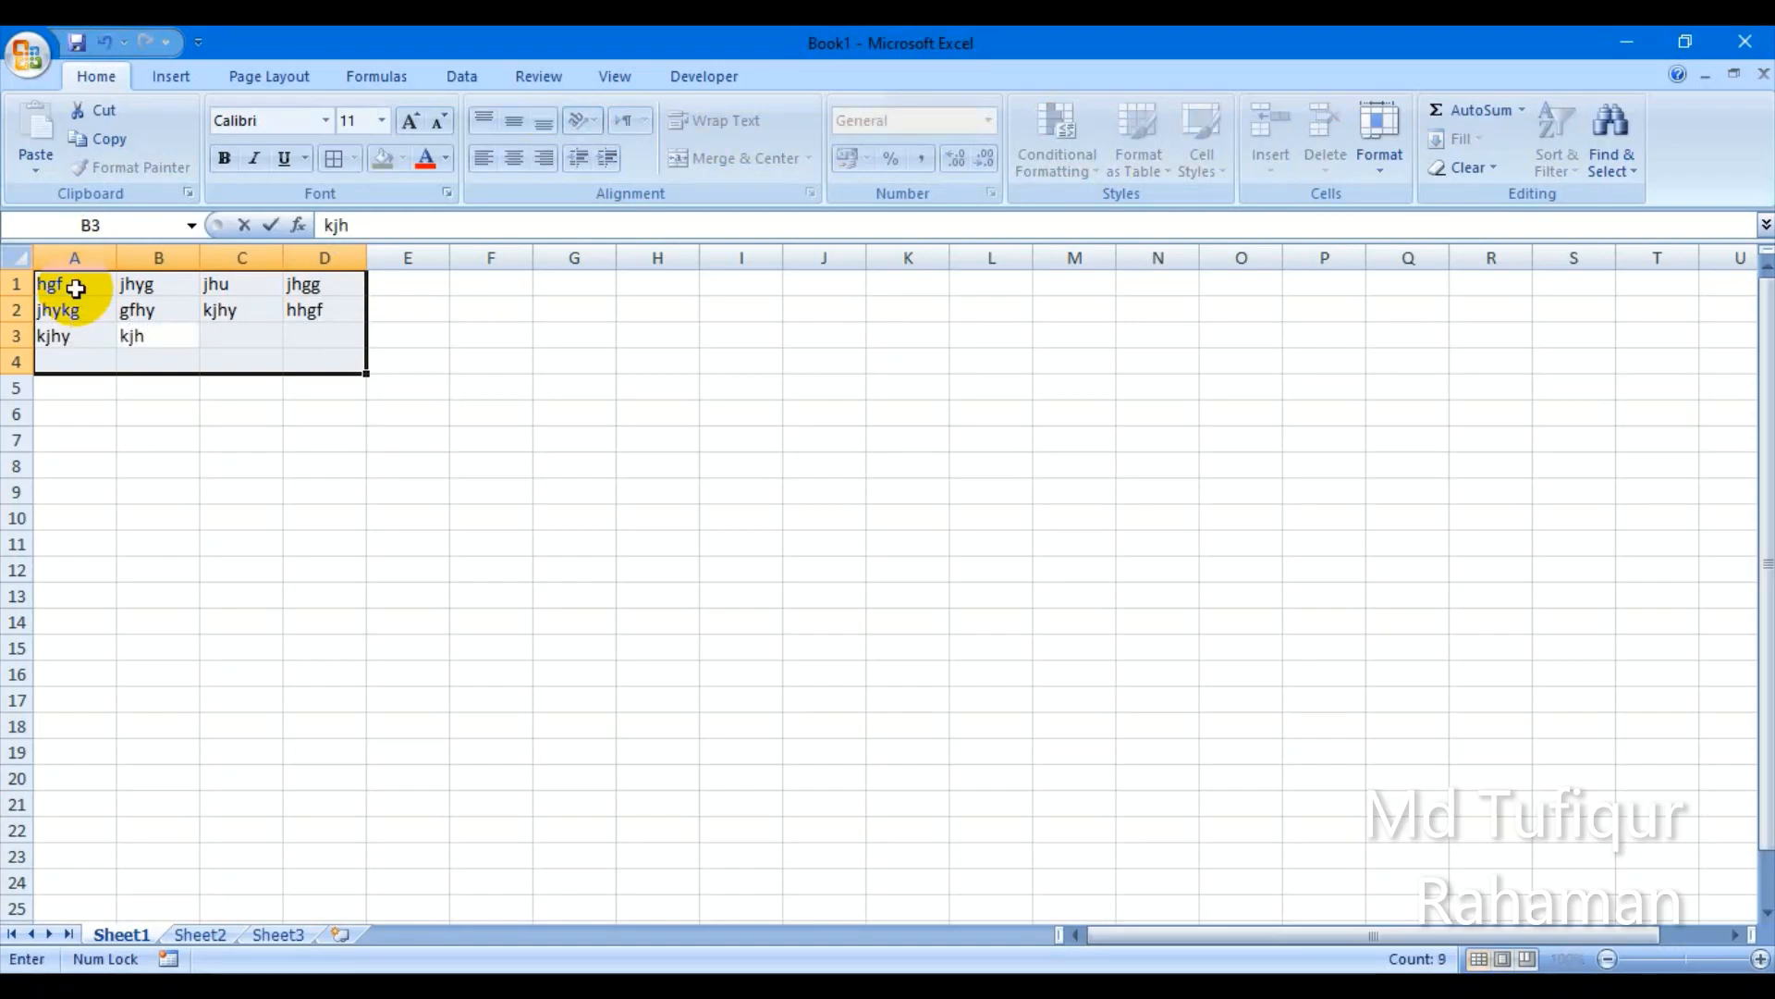
pyautogui.press('Return')
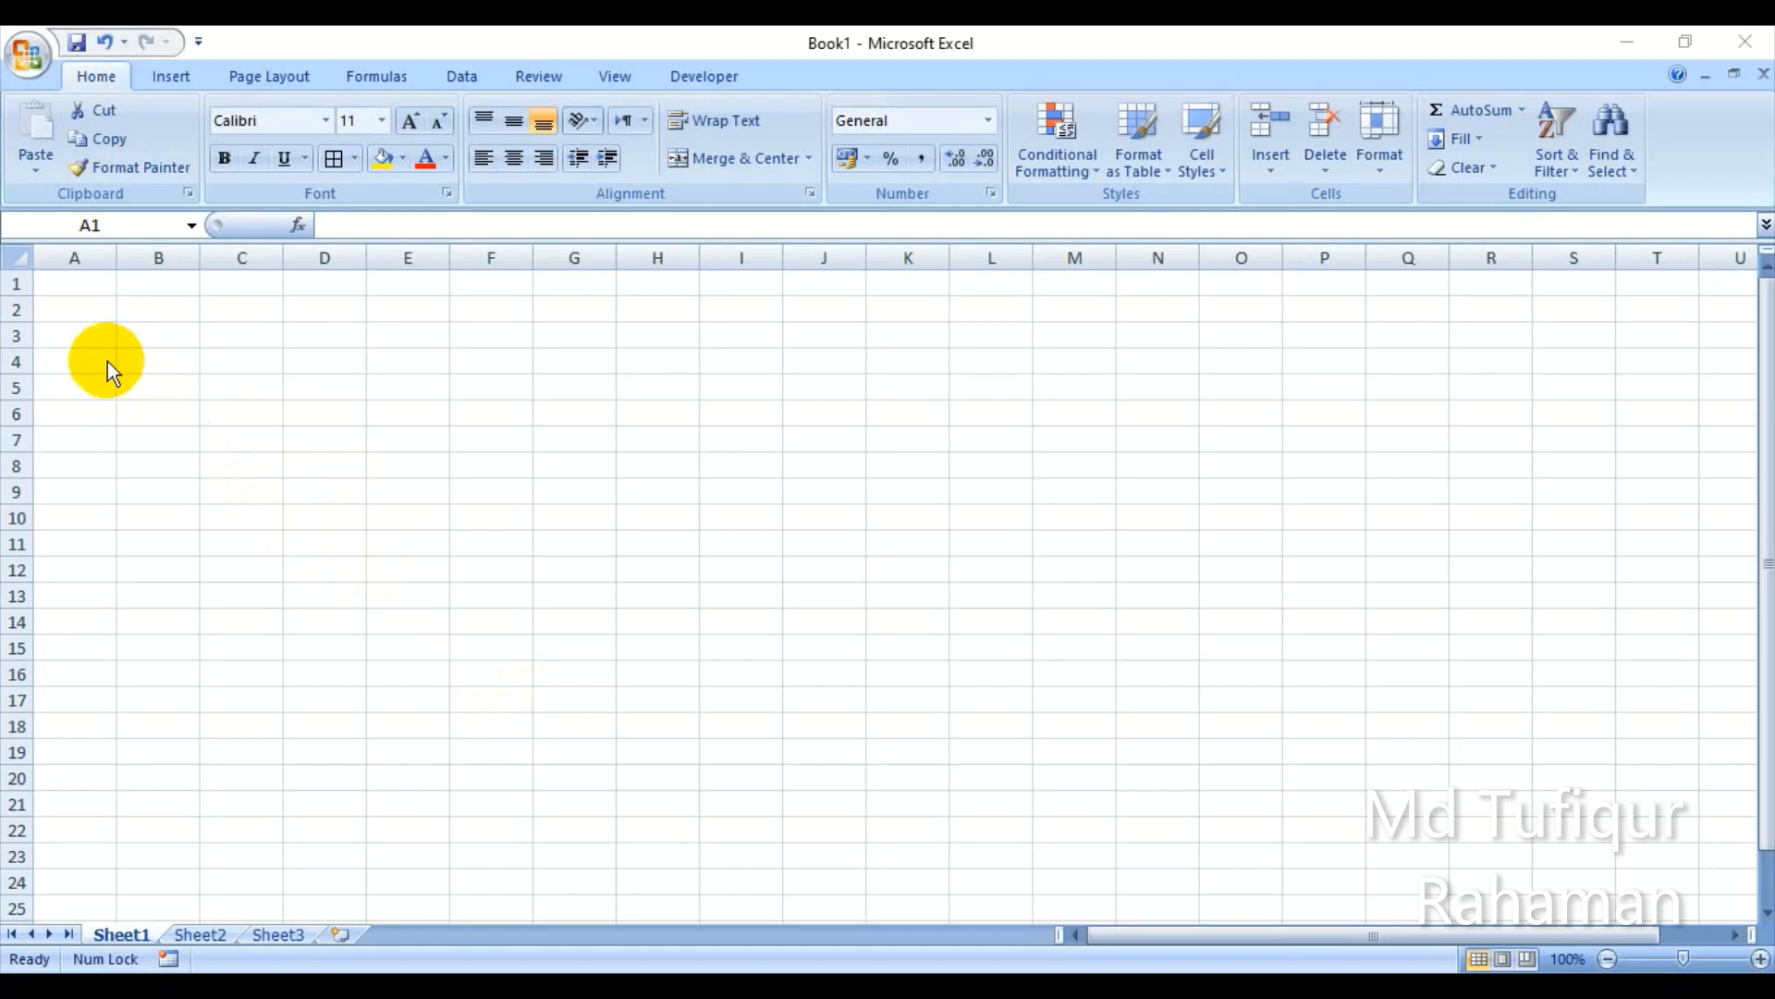
# Step: Enter 1 in A1 and 2 in A2, and fill the number series from them down column A to A19
pyautogui.click(83, 286)
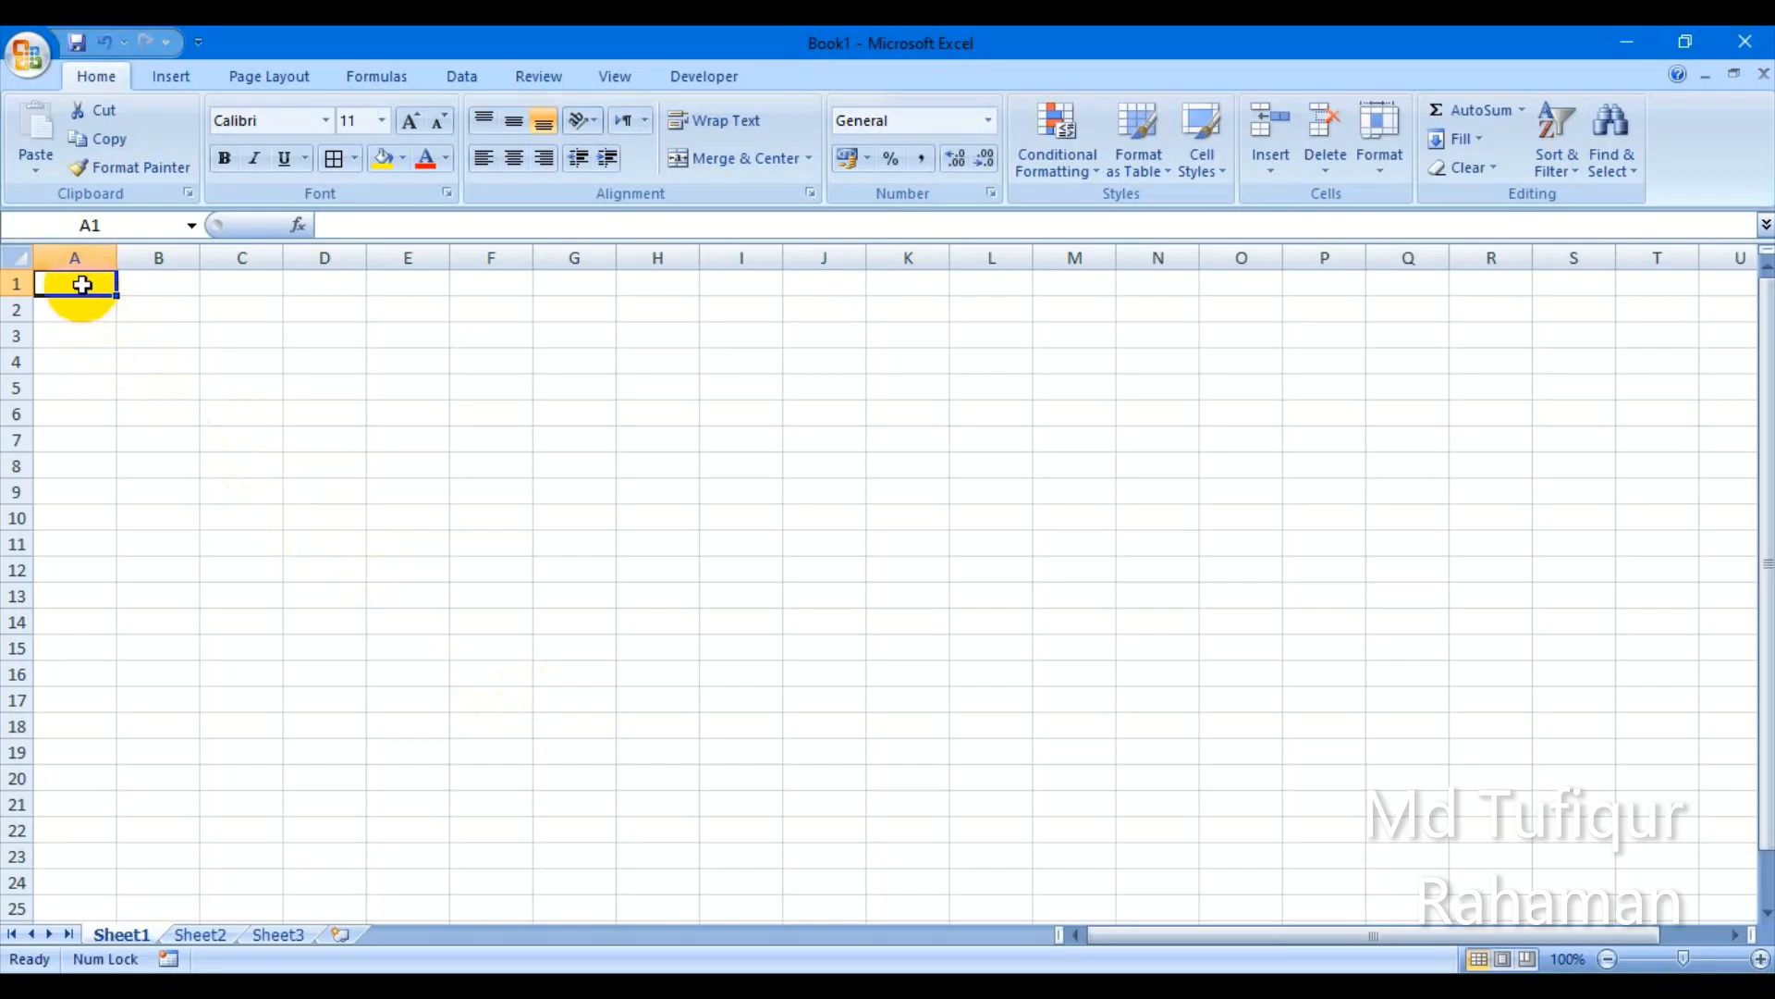
pyautogui.write('1')
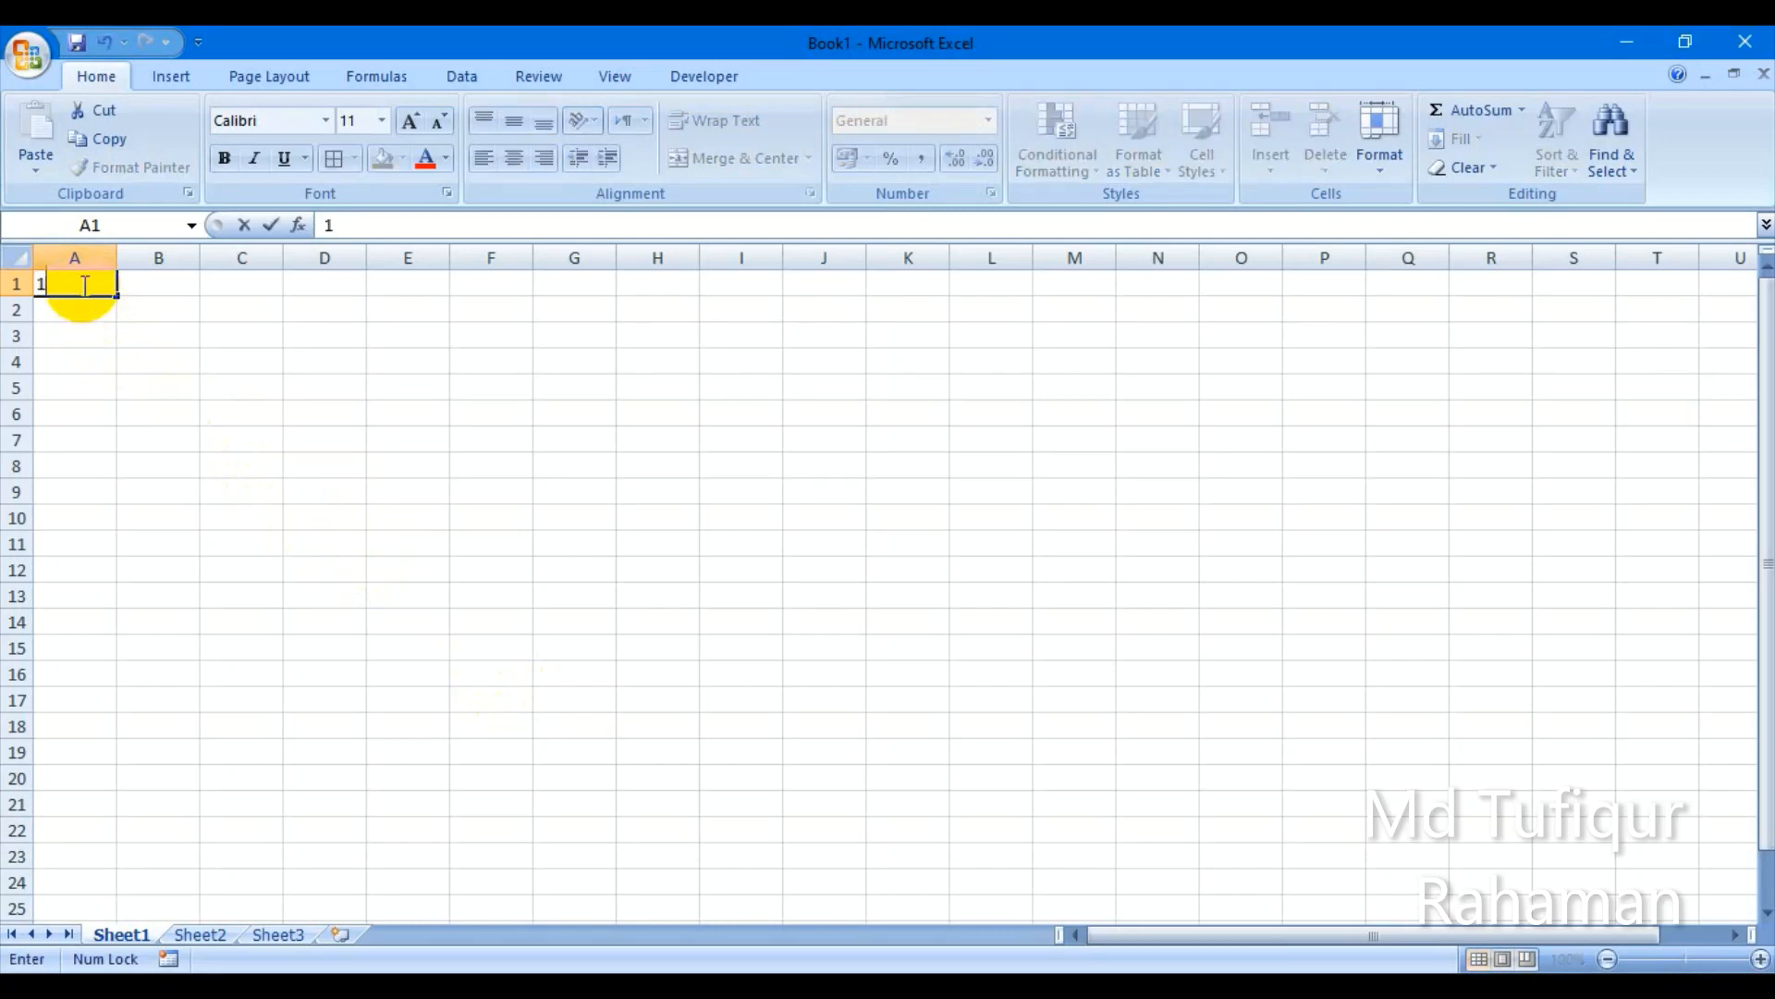
pyautogui.press('Return')
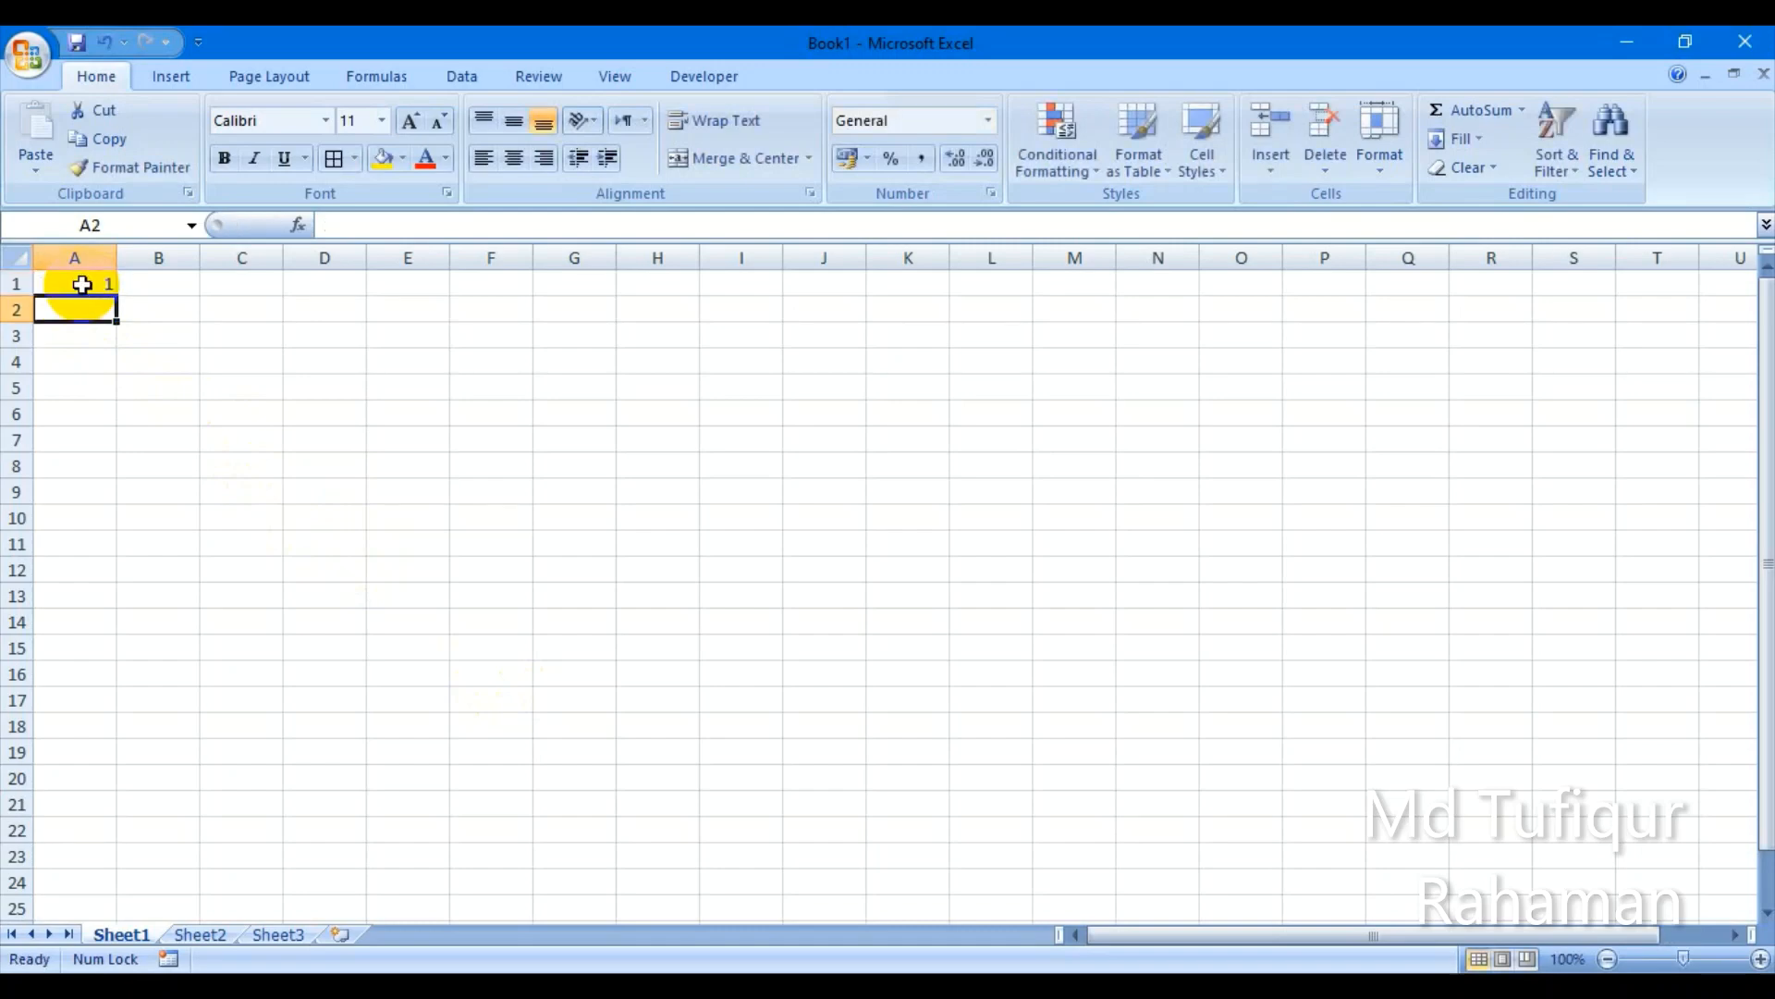
pyautogui.write('2')
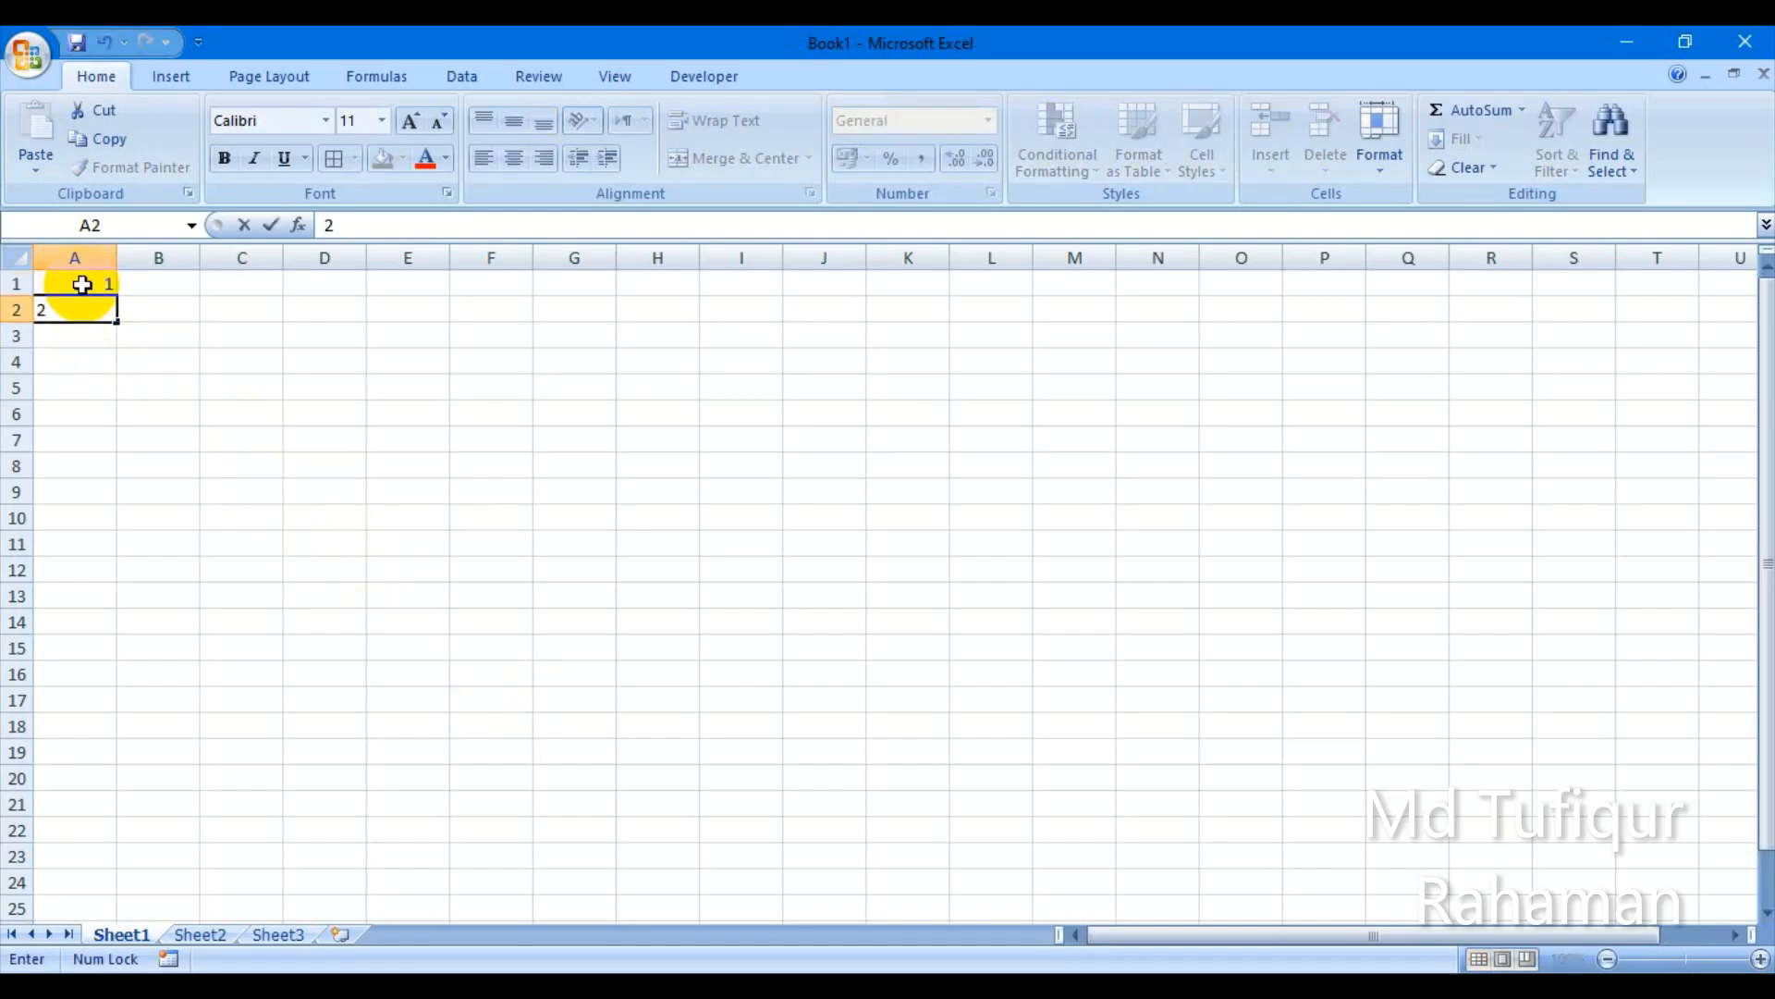
pyautogui.press('Up')
pyautogui.press('Down')
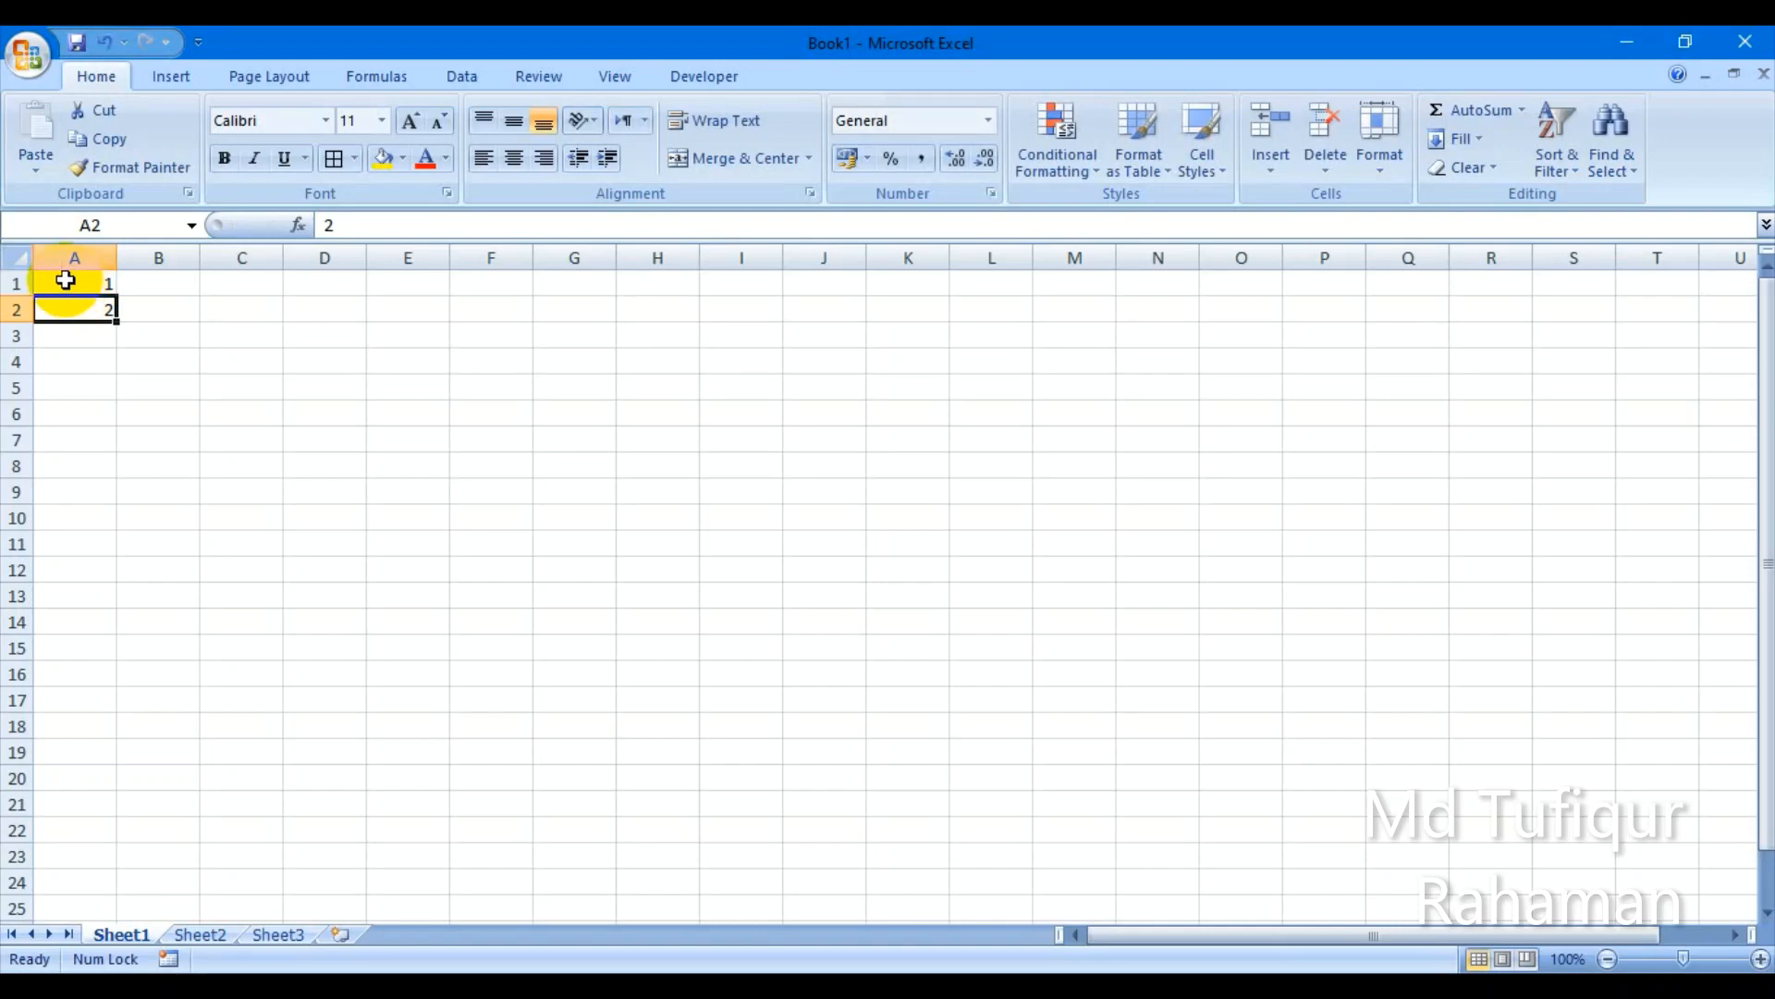
pyautogui.moveTo(65, 280); pyautogui.dragTo(67, 307)
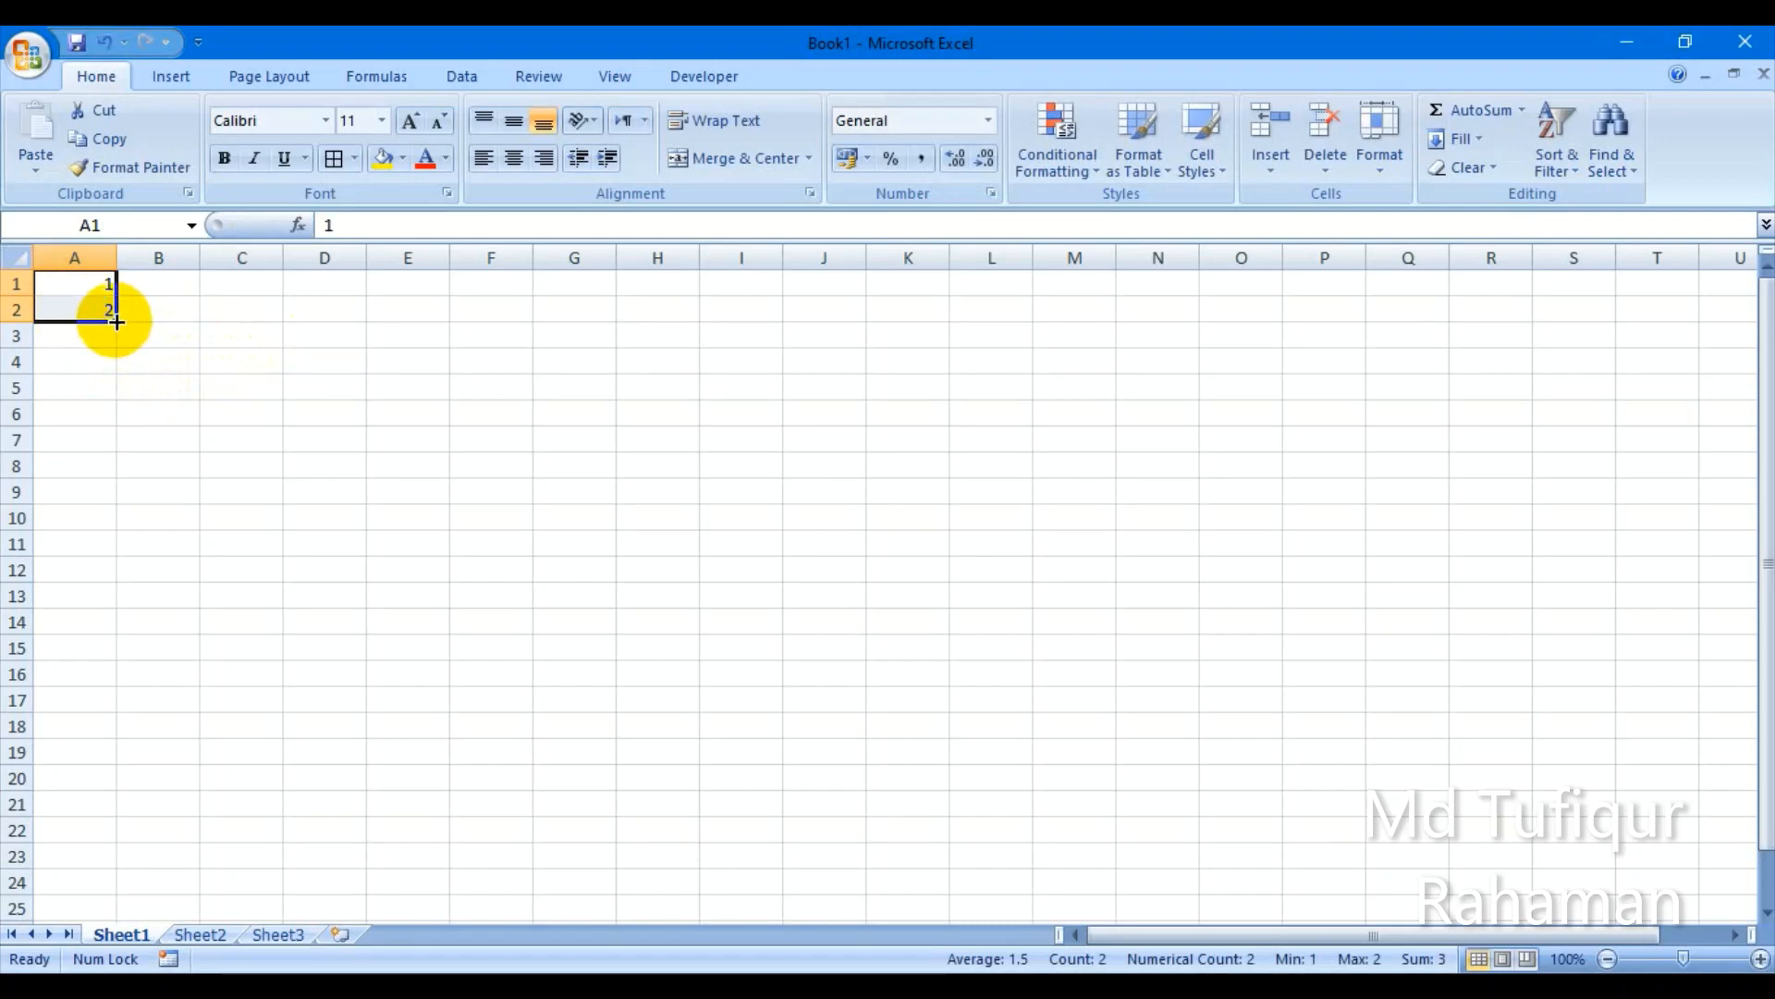
pyautogui.moveTo(117, 321); pyautogui.dragTo(92, 762)
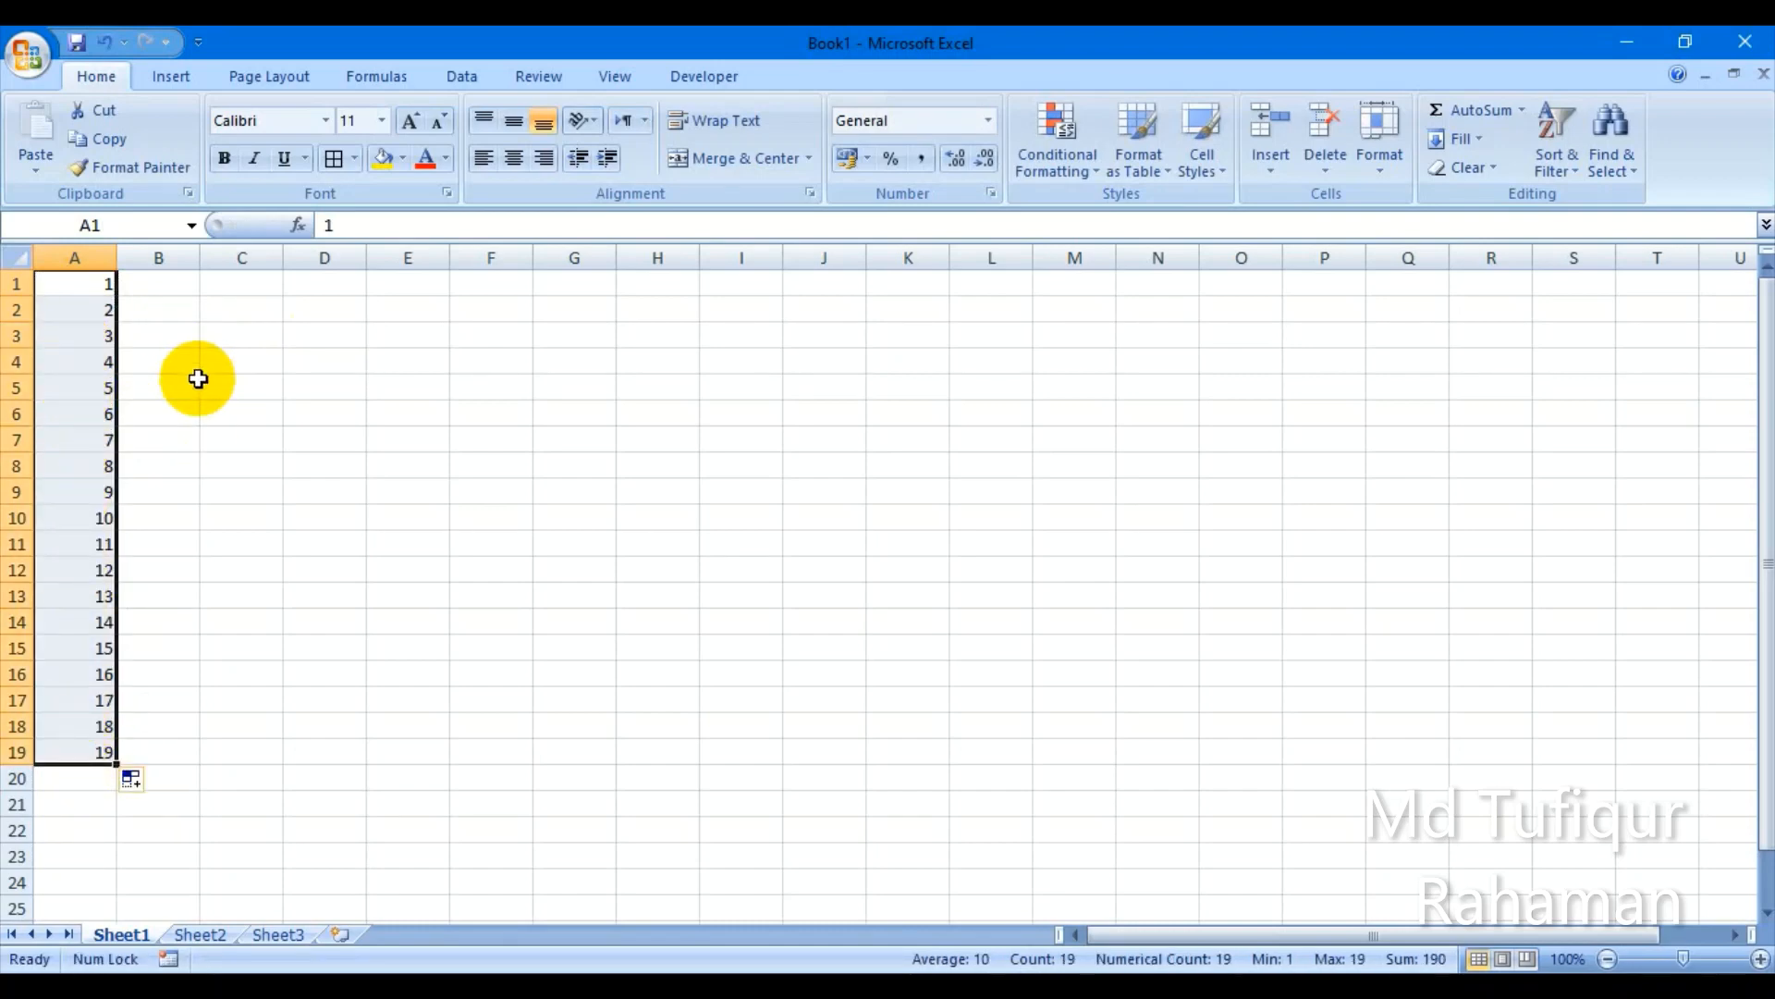
# Step: Enter 1 in B1 and fill it down column B to B19 as an incrementing number series
pyautogui.click(173, 283)
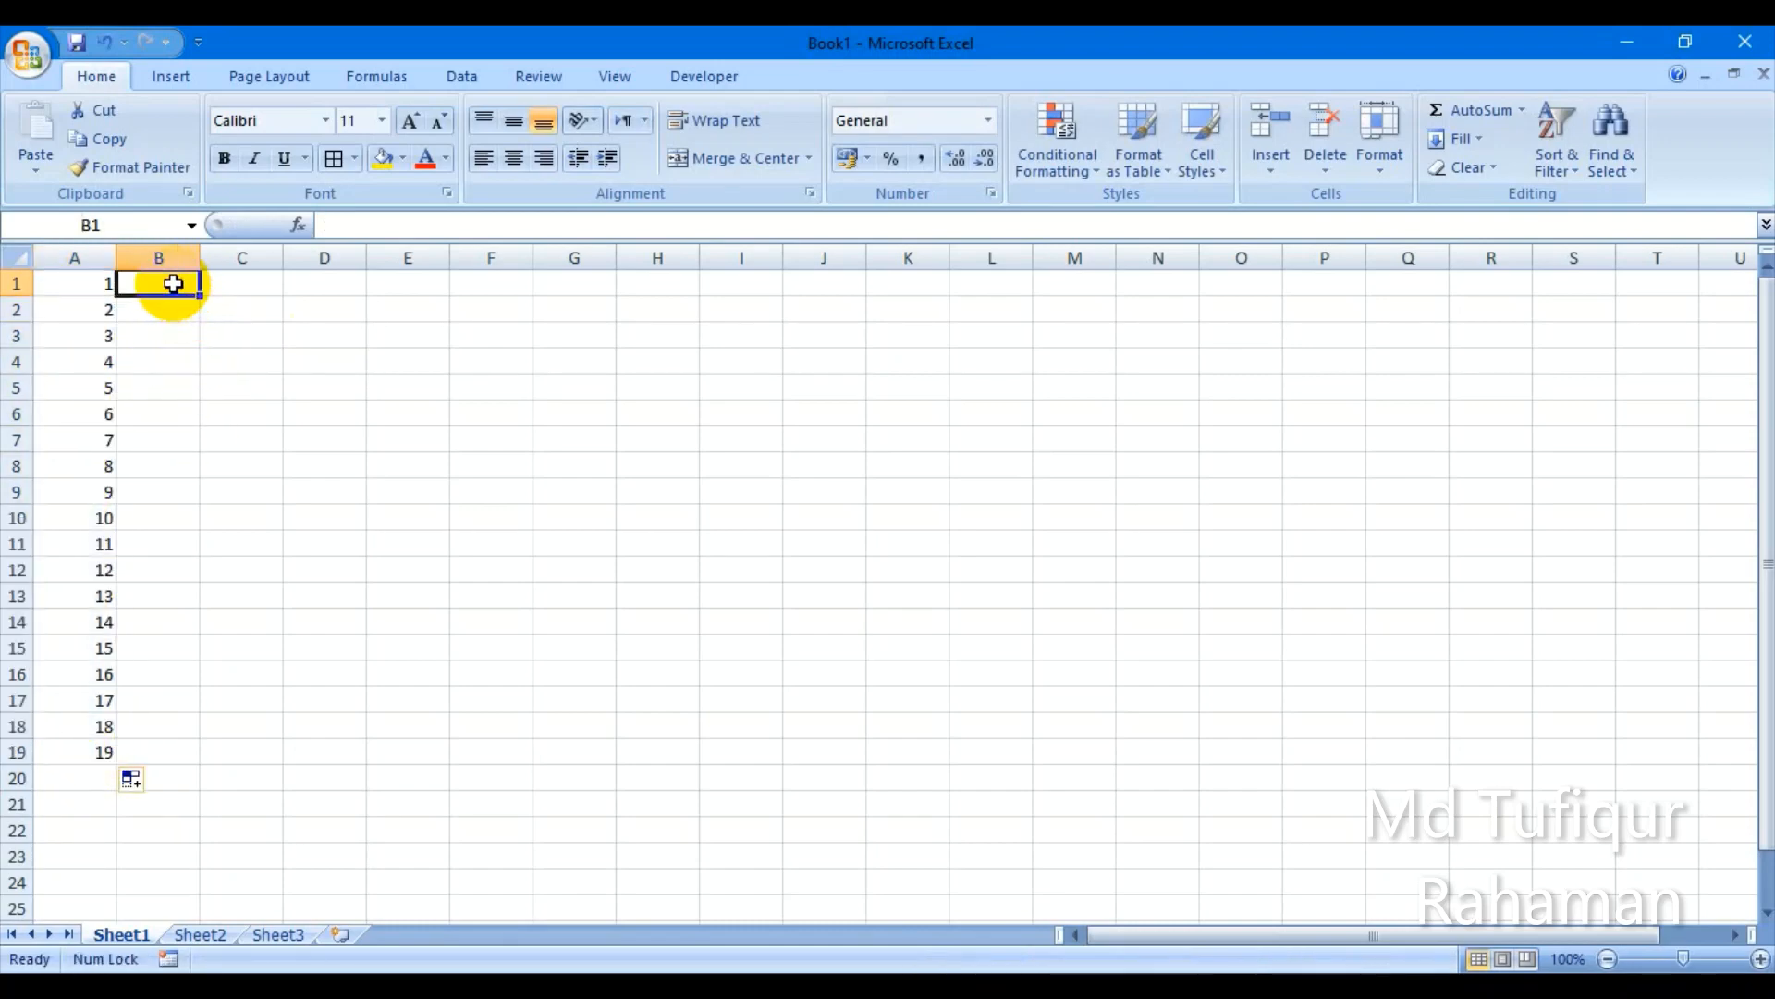
pyautogui.write('1')
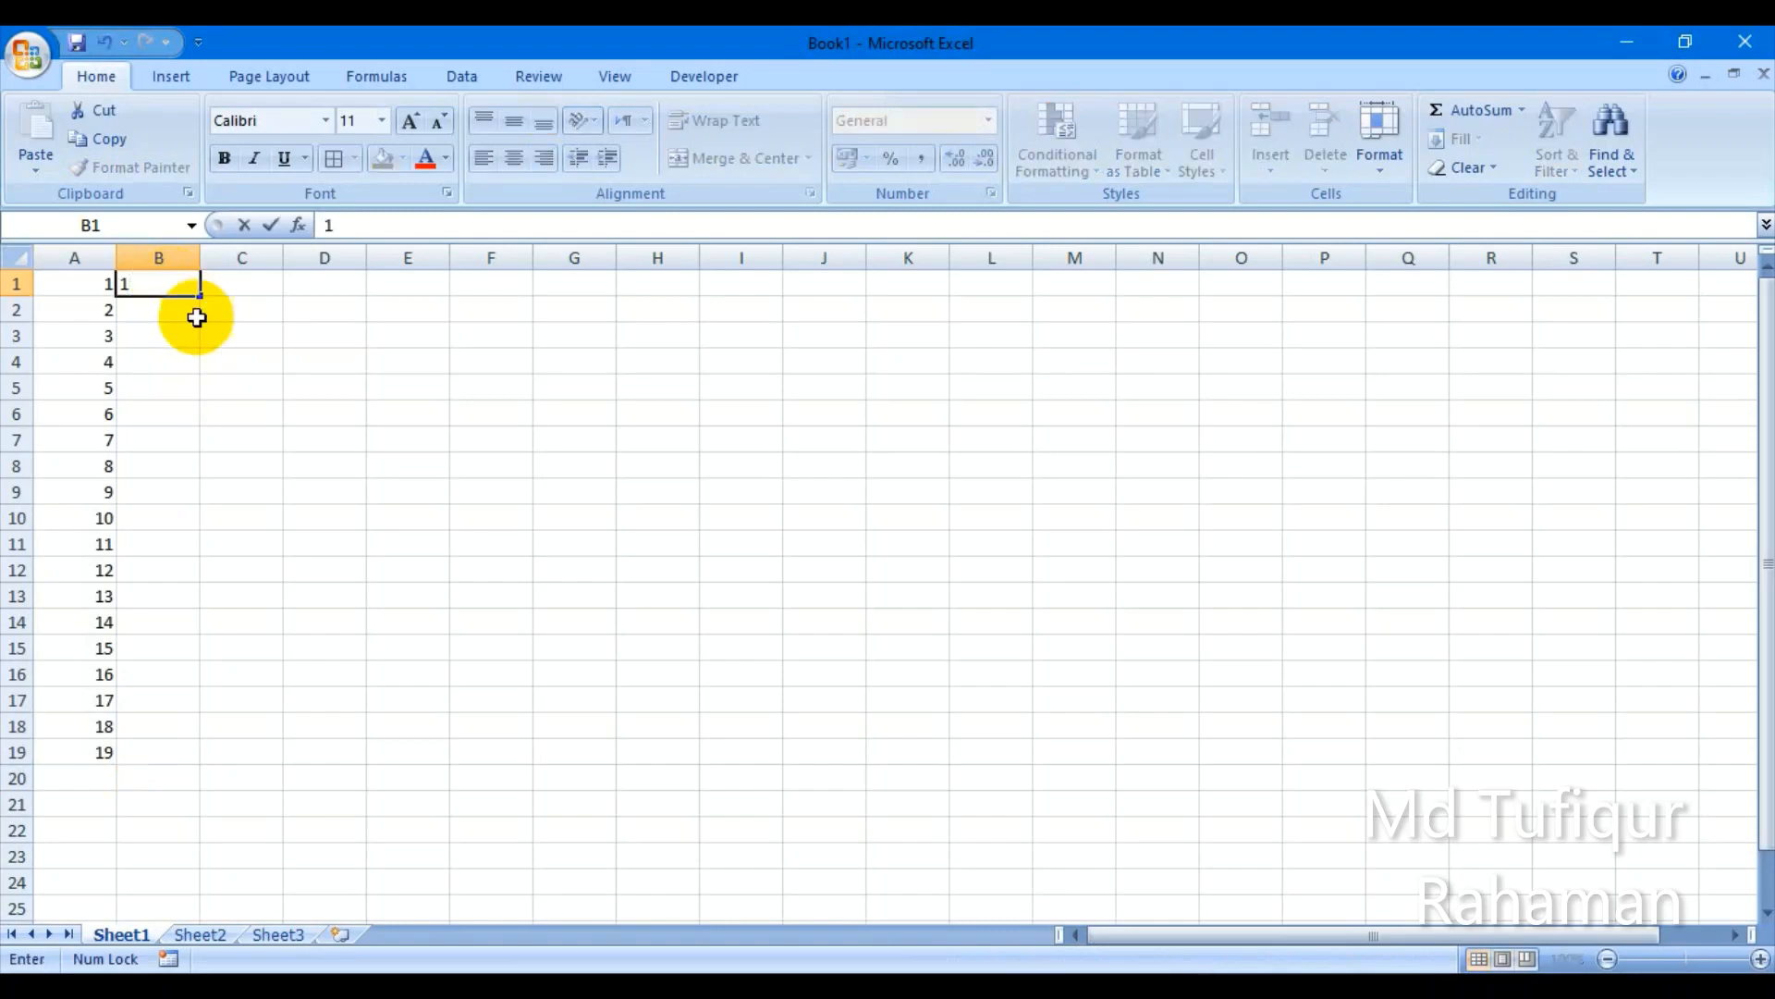
pyautogui.click(177, 341)
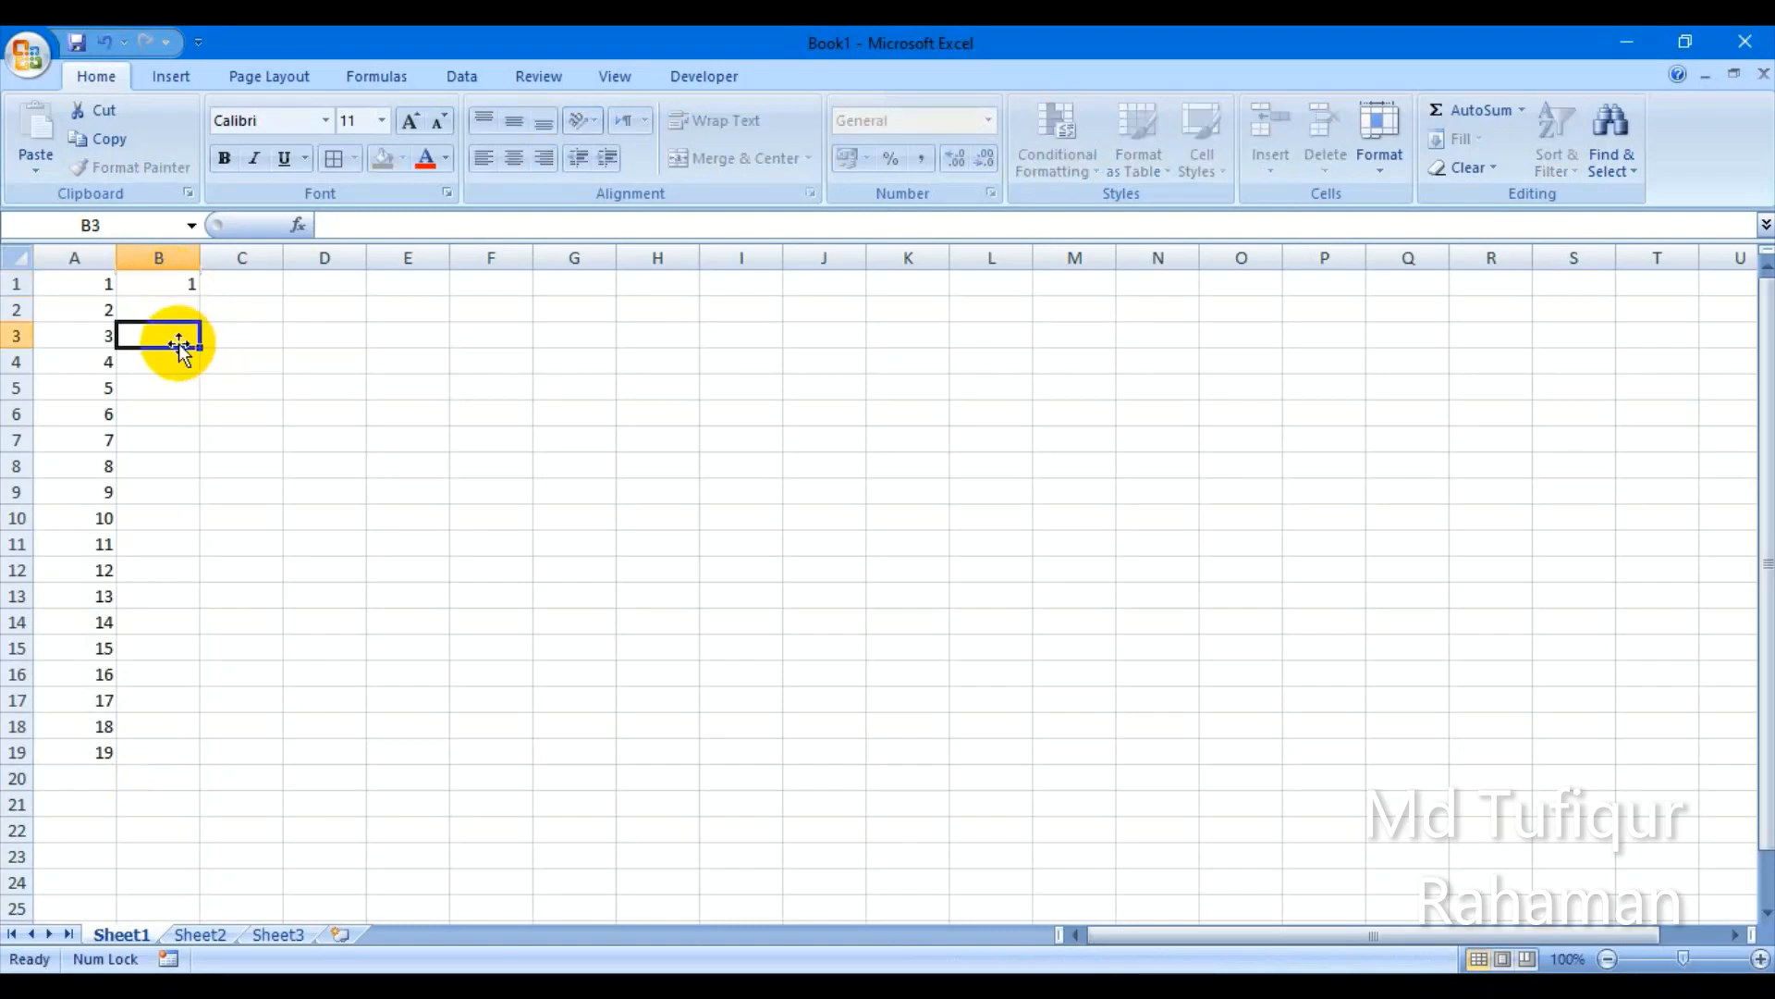
pyautogui.click(148, 283)
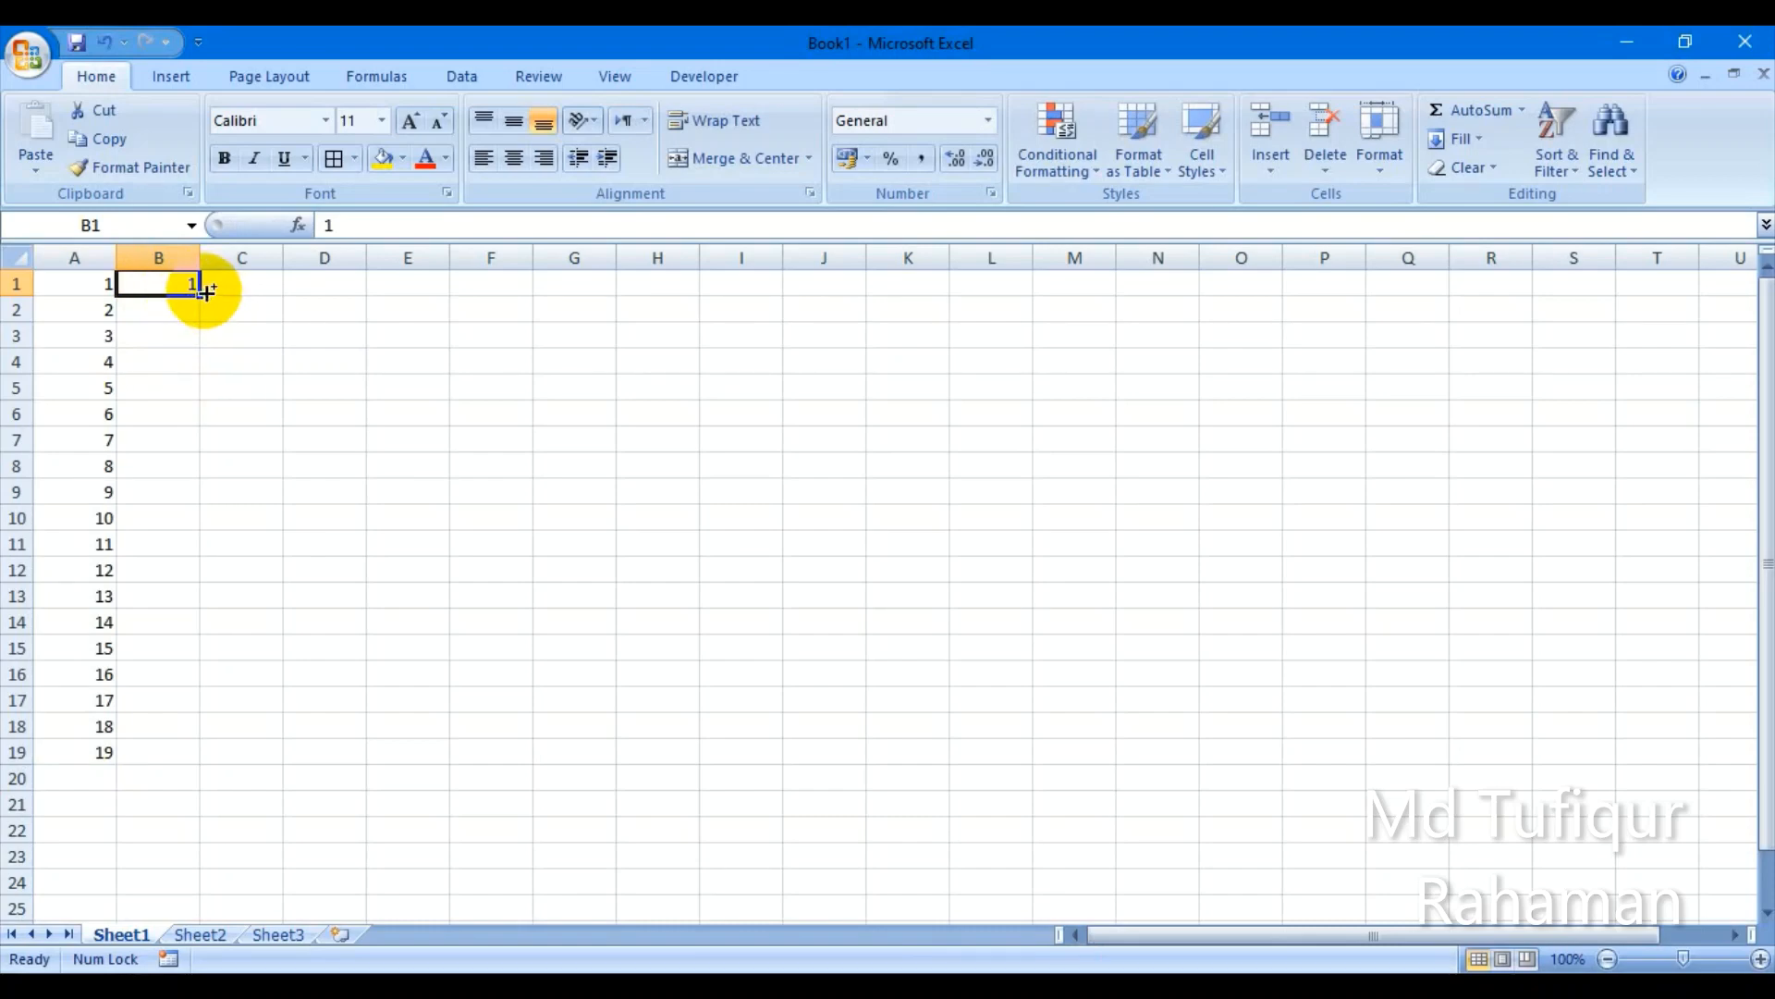
pyautogui.moveTo(201, 289); pyautogui.dragTo(206, 755)
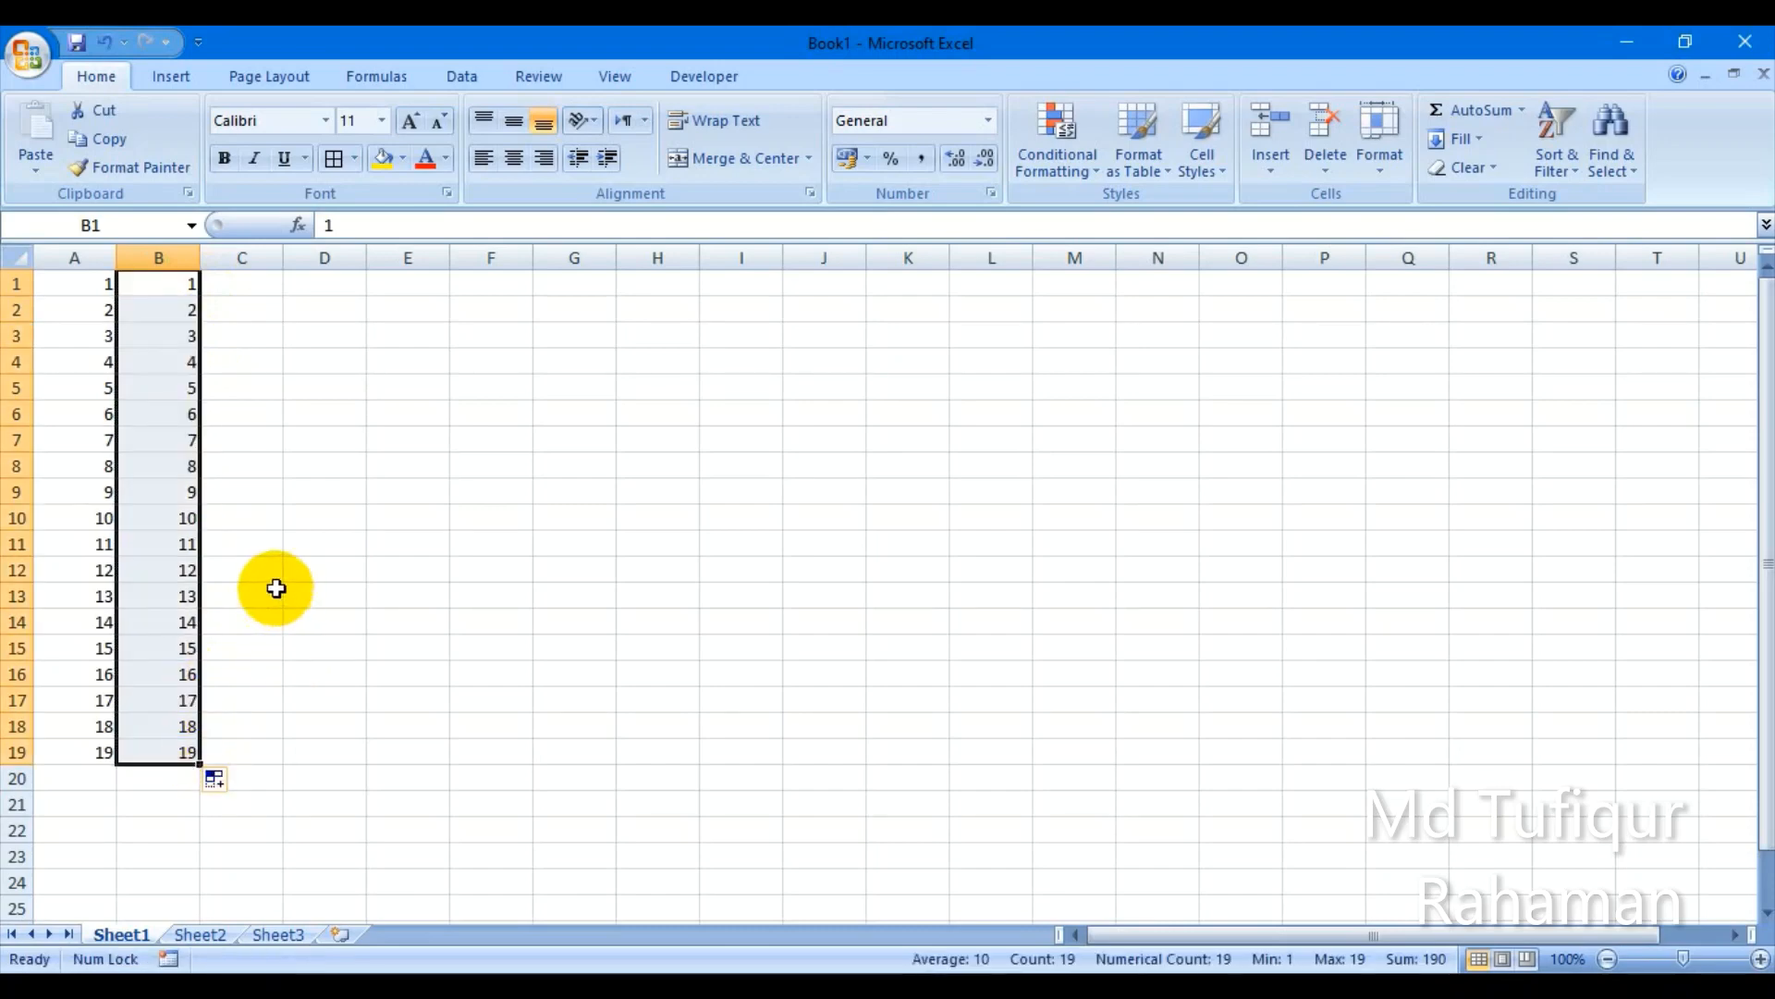
# Step: Enter 1 in C1, fill it down to C19, and switch the AutoFill option to Fill Series
pyautogui.click(256, 285)
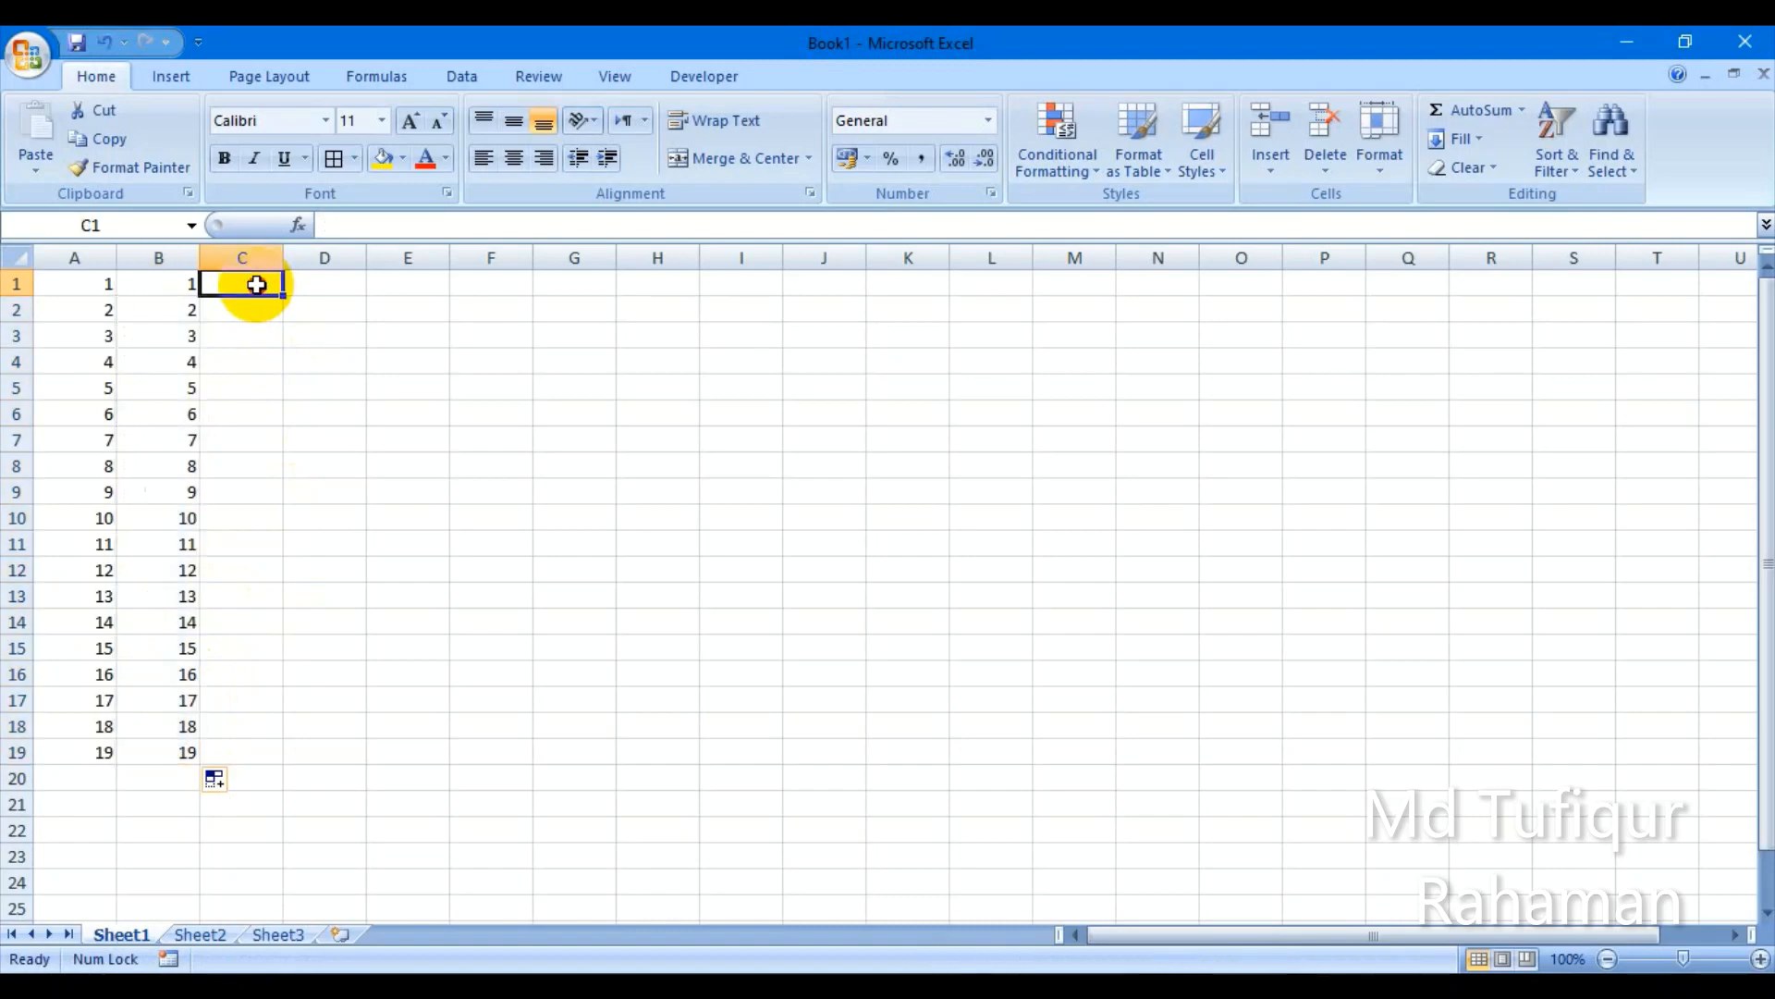
pyautogui.write('1')
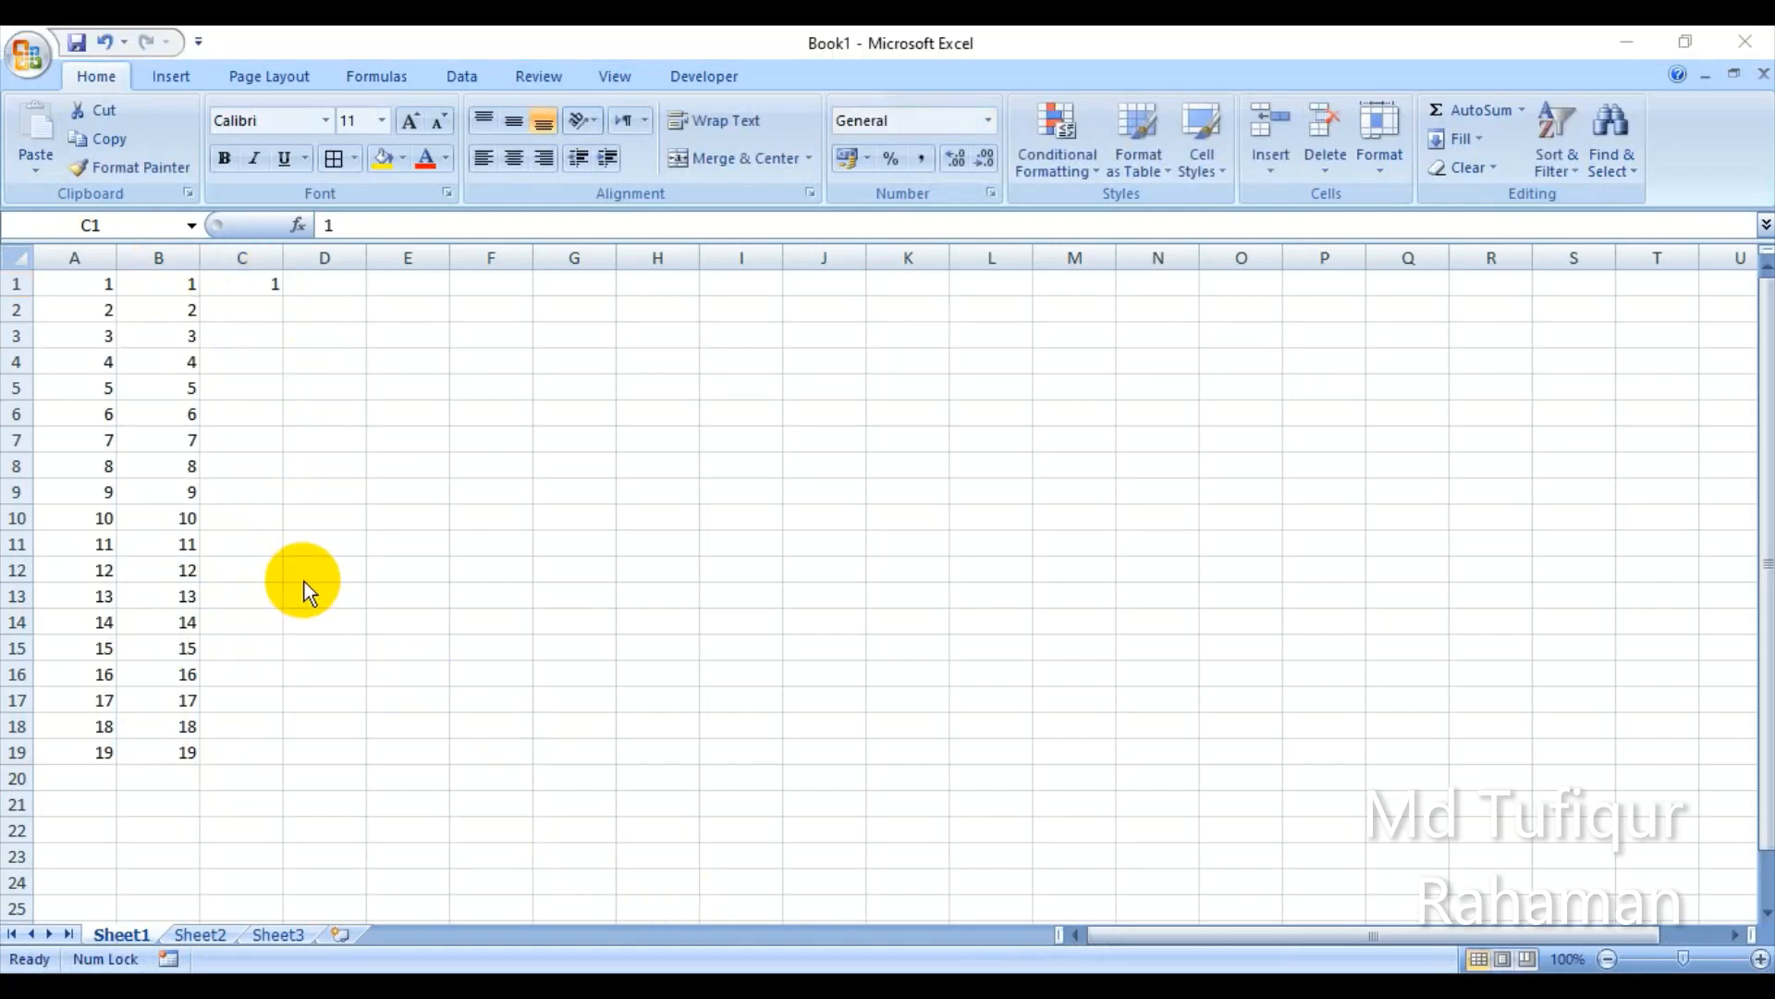
pyautogui.click(248, 287)
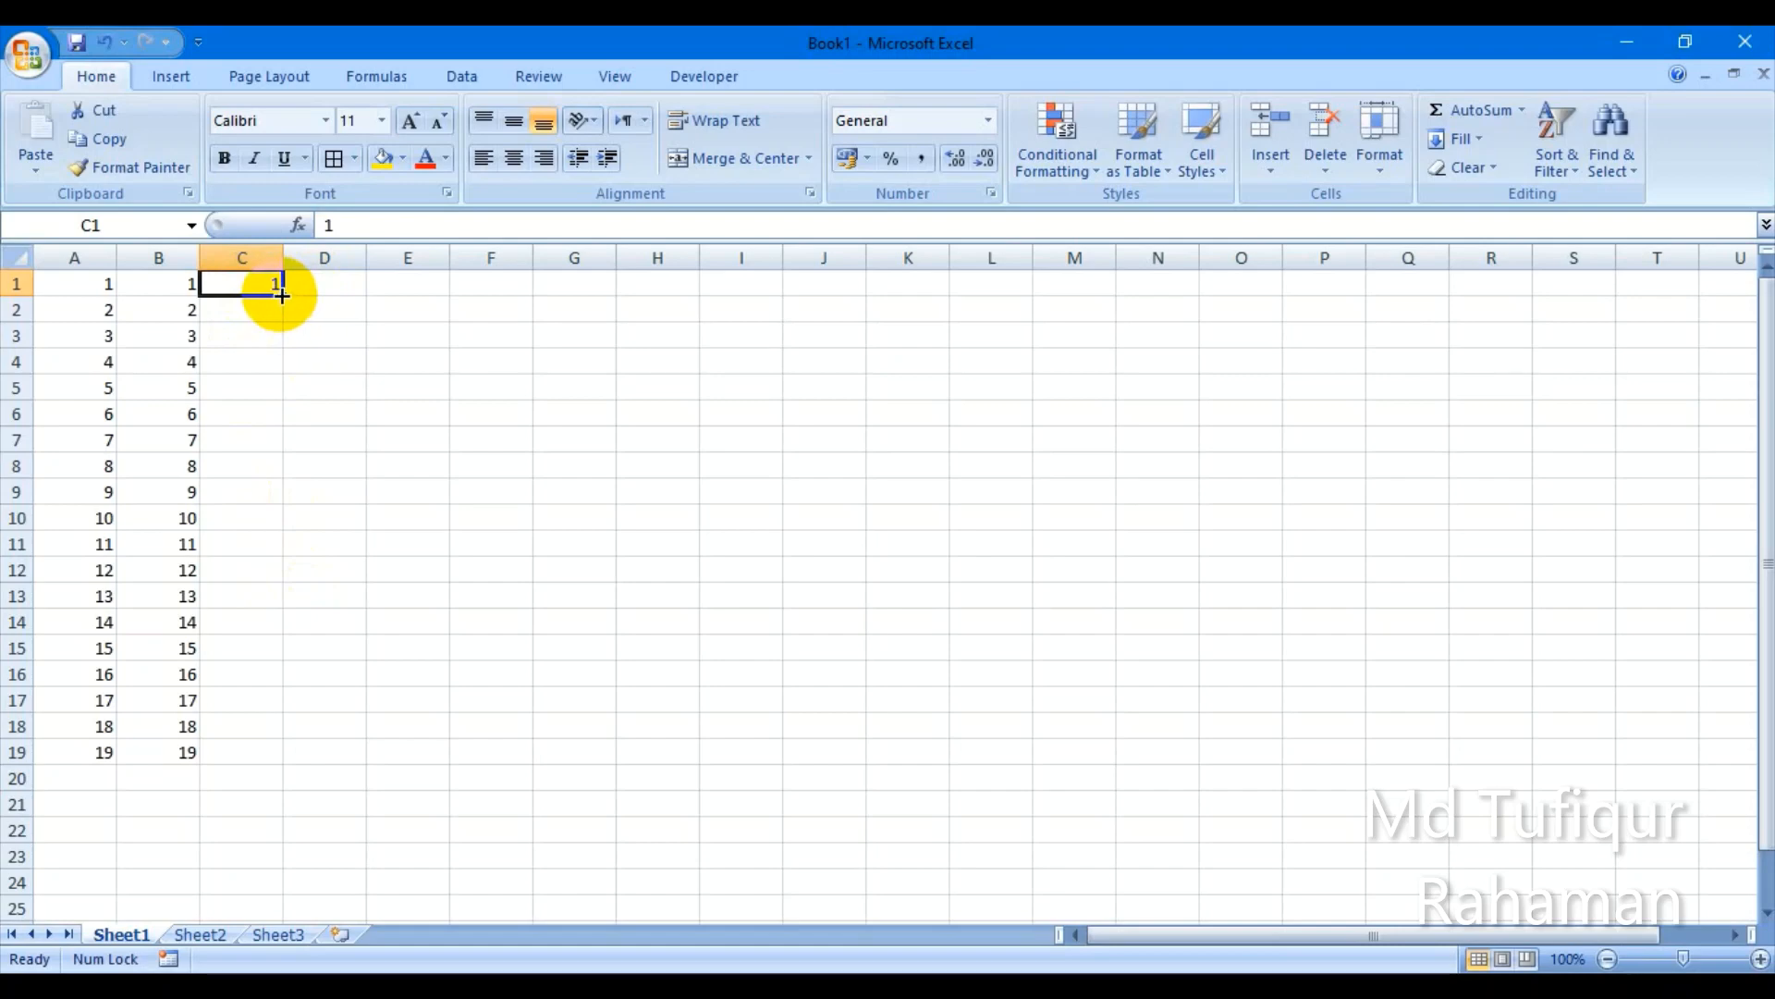
pyautogui.moveTo(281, 295); pyautogui.dragTo(282, 765)
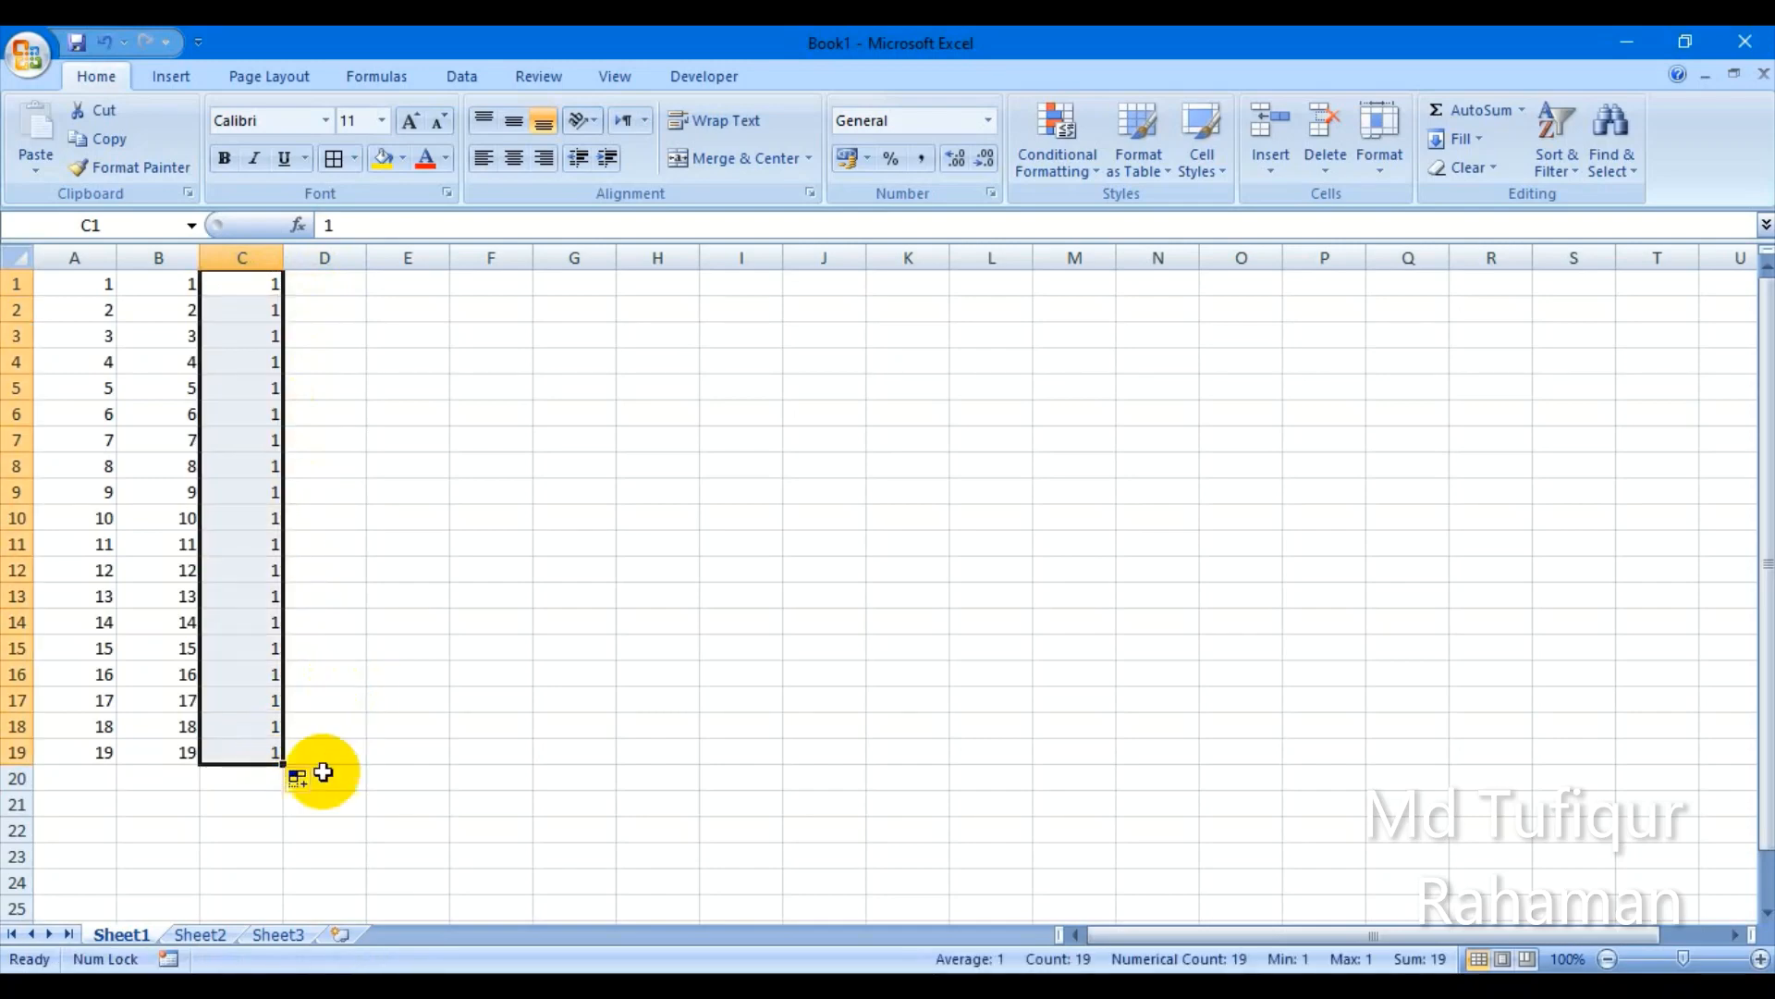
pyautogui.click(311, 781)
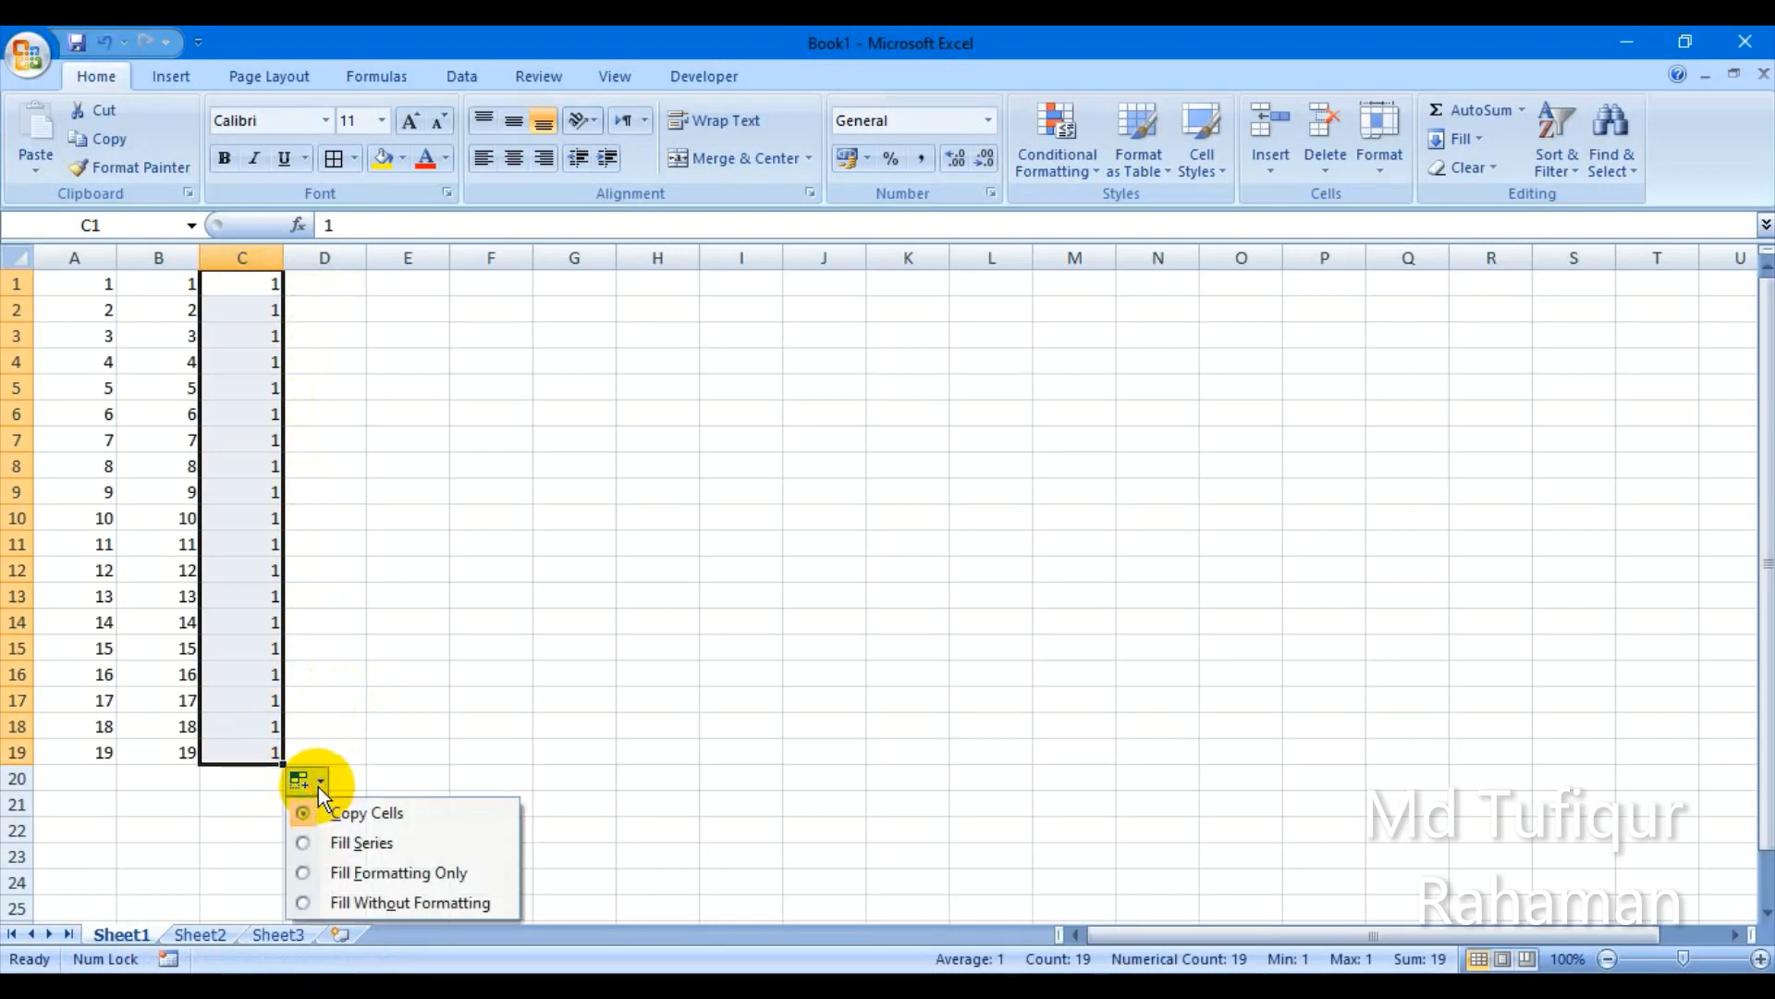
pyautogui.click(365, 843)
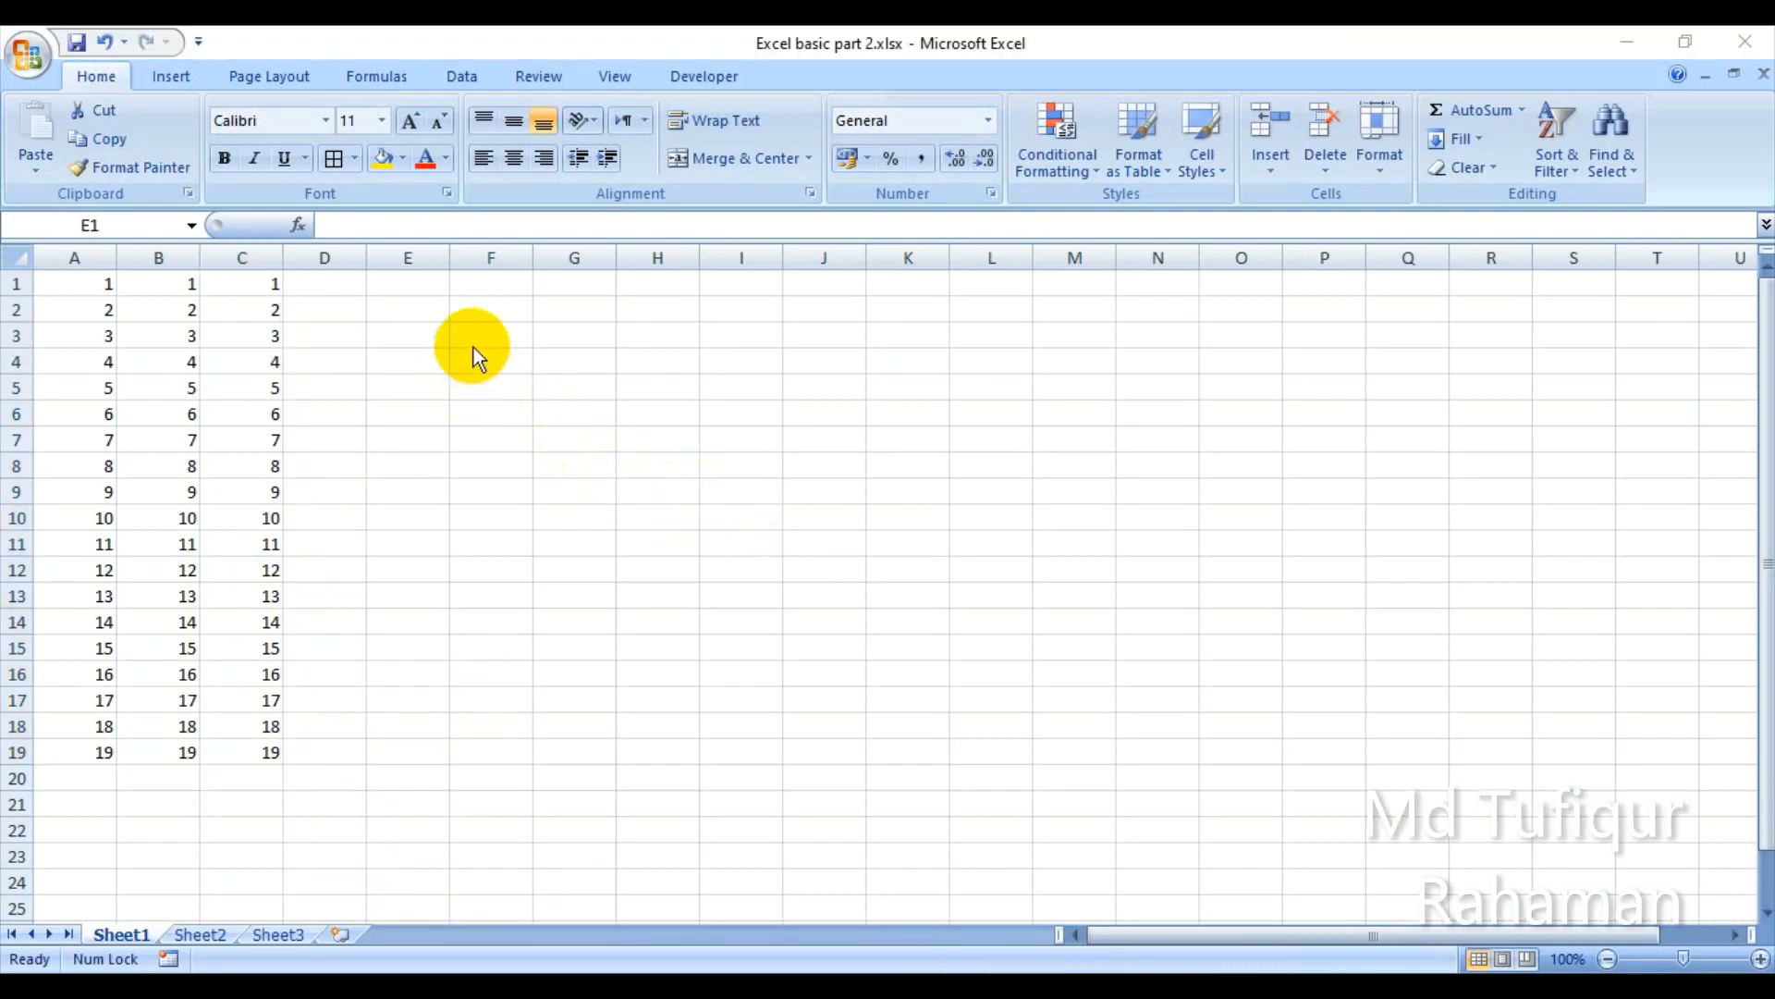
# Step: Enter january in E1 and fill the month names across row 1 to december in P1
pyautogui.click(420, 341)
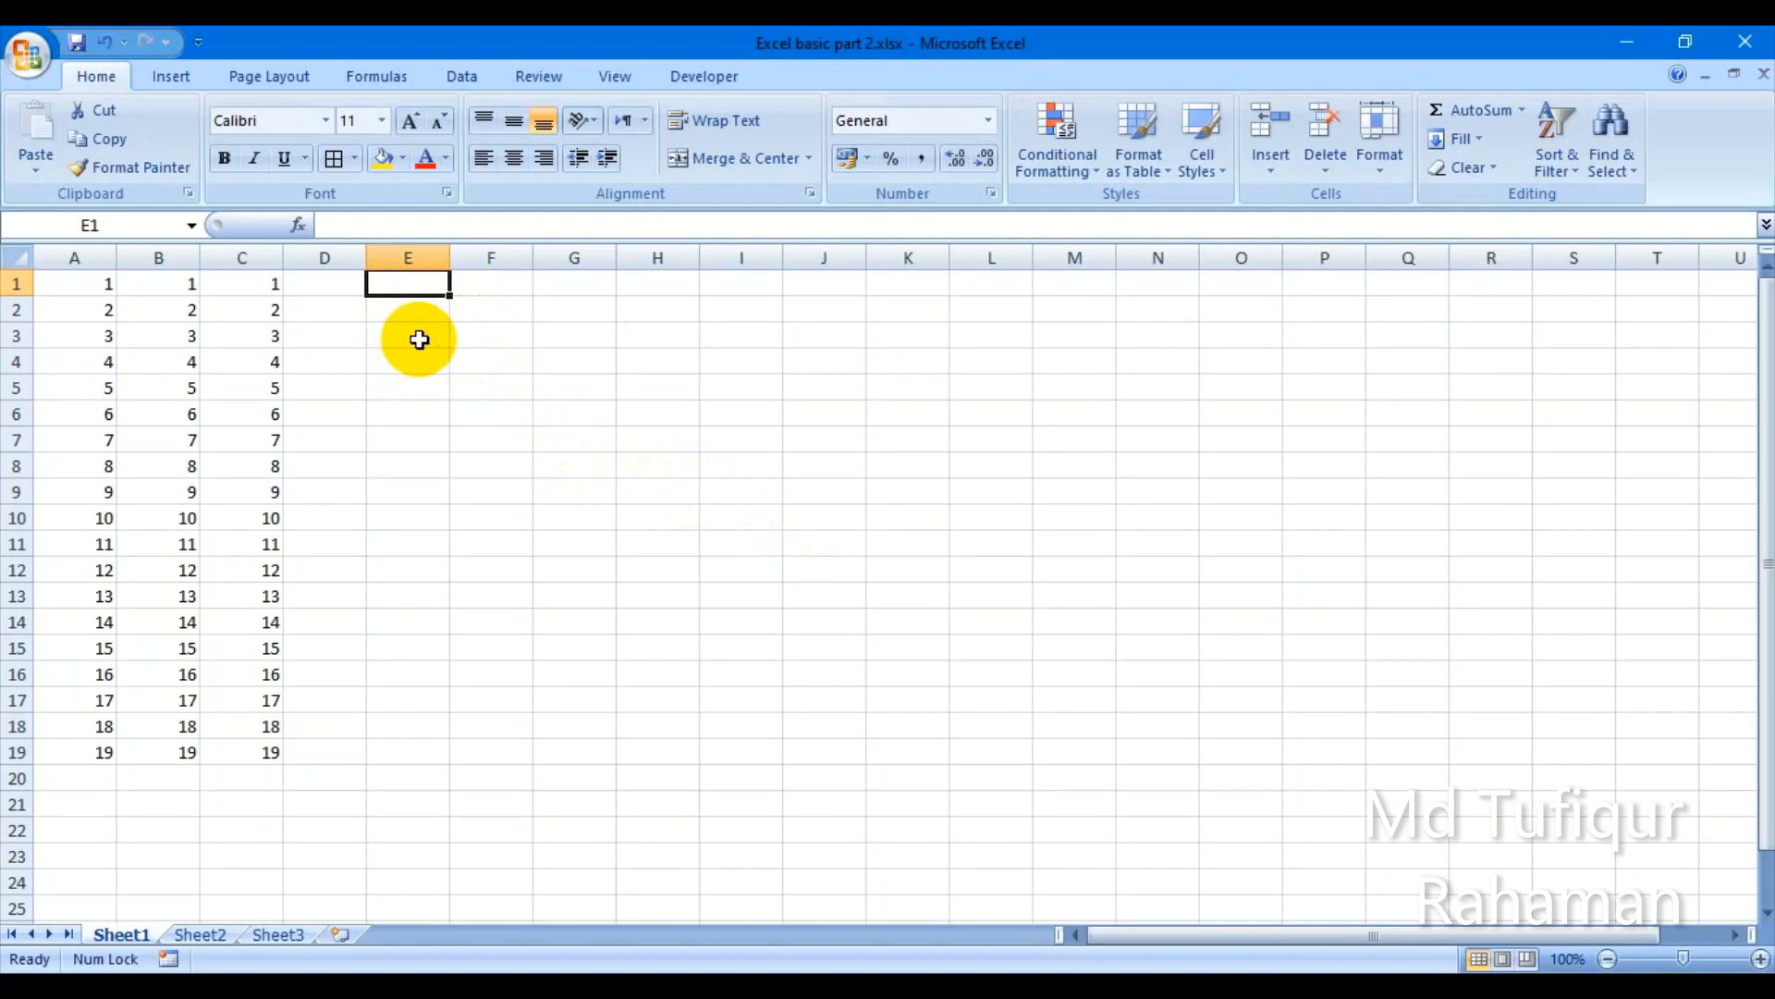
pyautogui.write('janu')
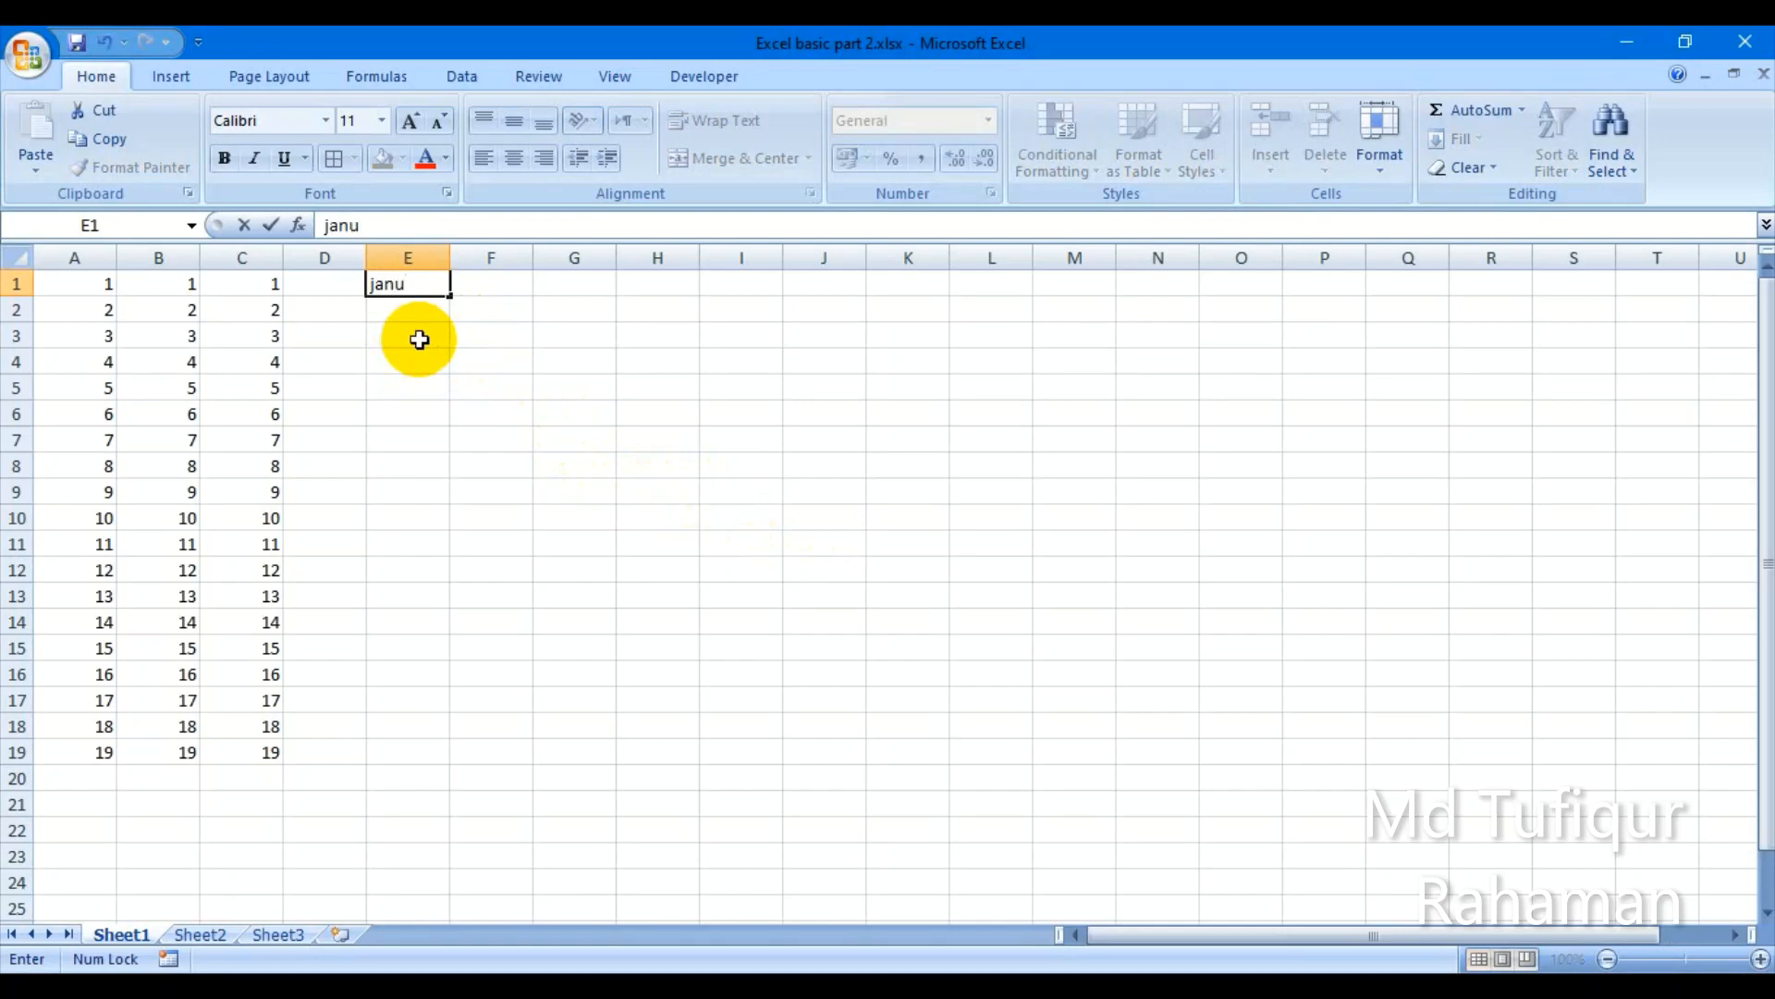
pyautogui.write('ary')
pyautogui.hotkey('ctrl', 'Return')
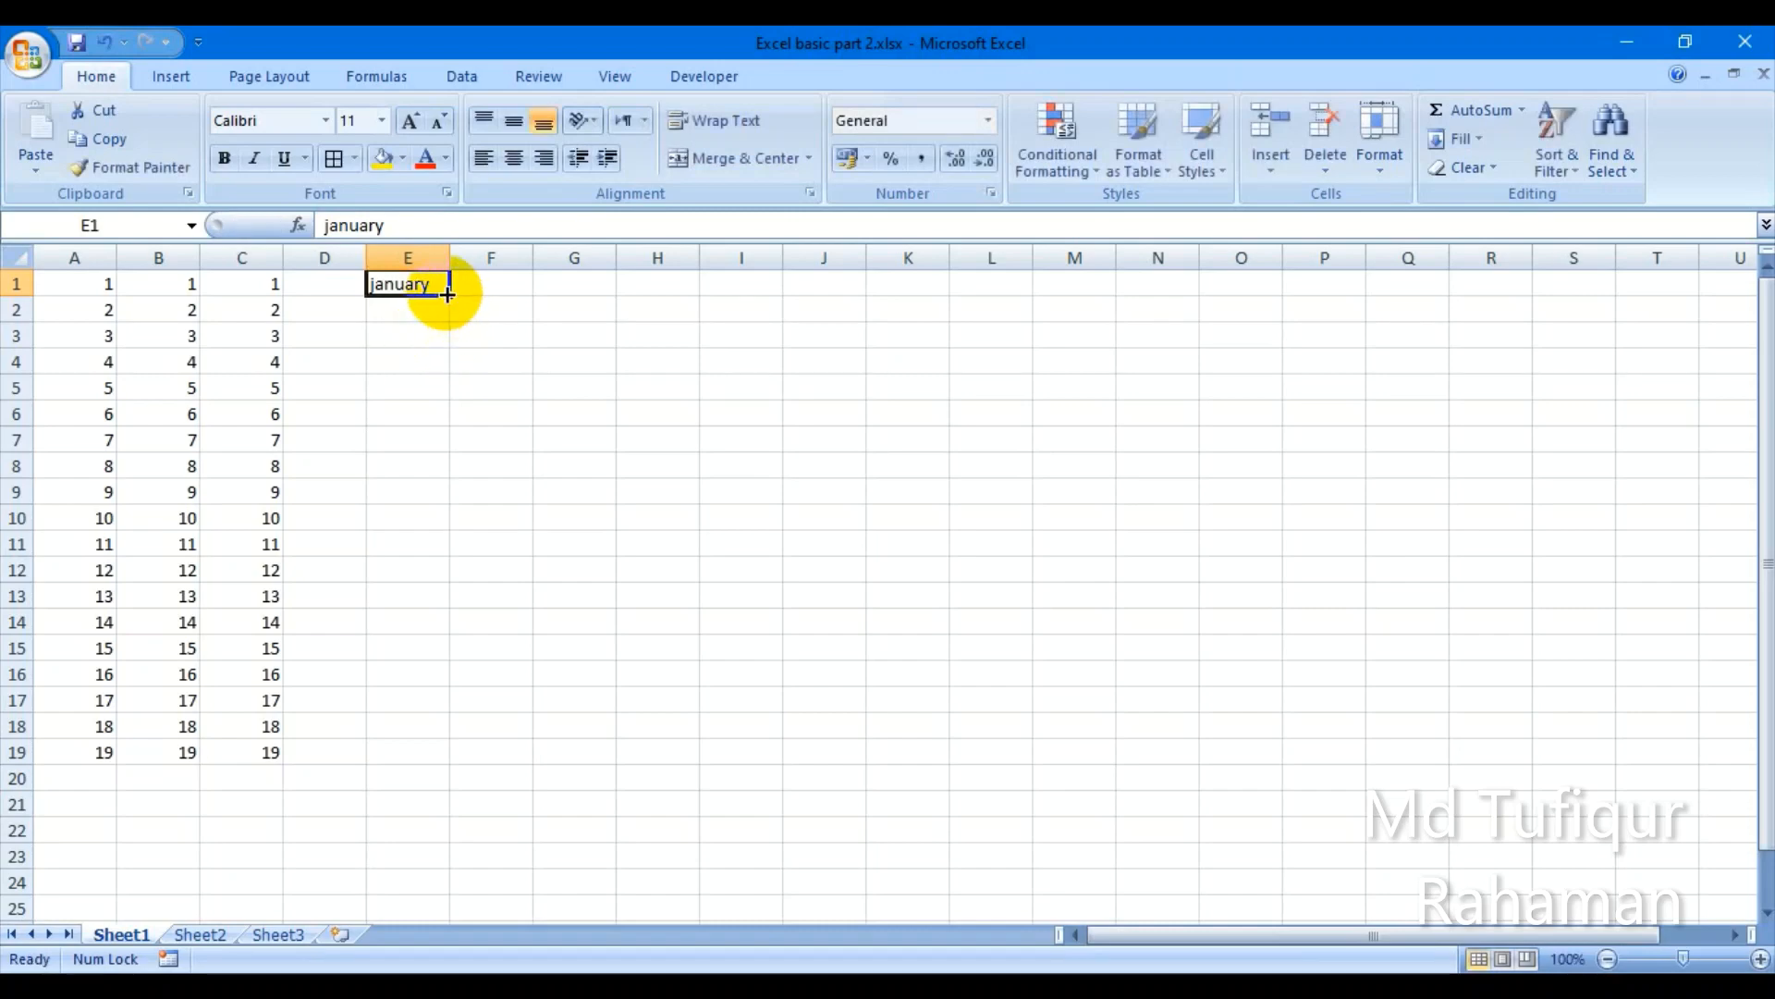
pyautogui.moveTo(449, 297); pyautogui.dragTo(450, 296)
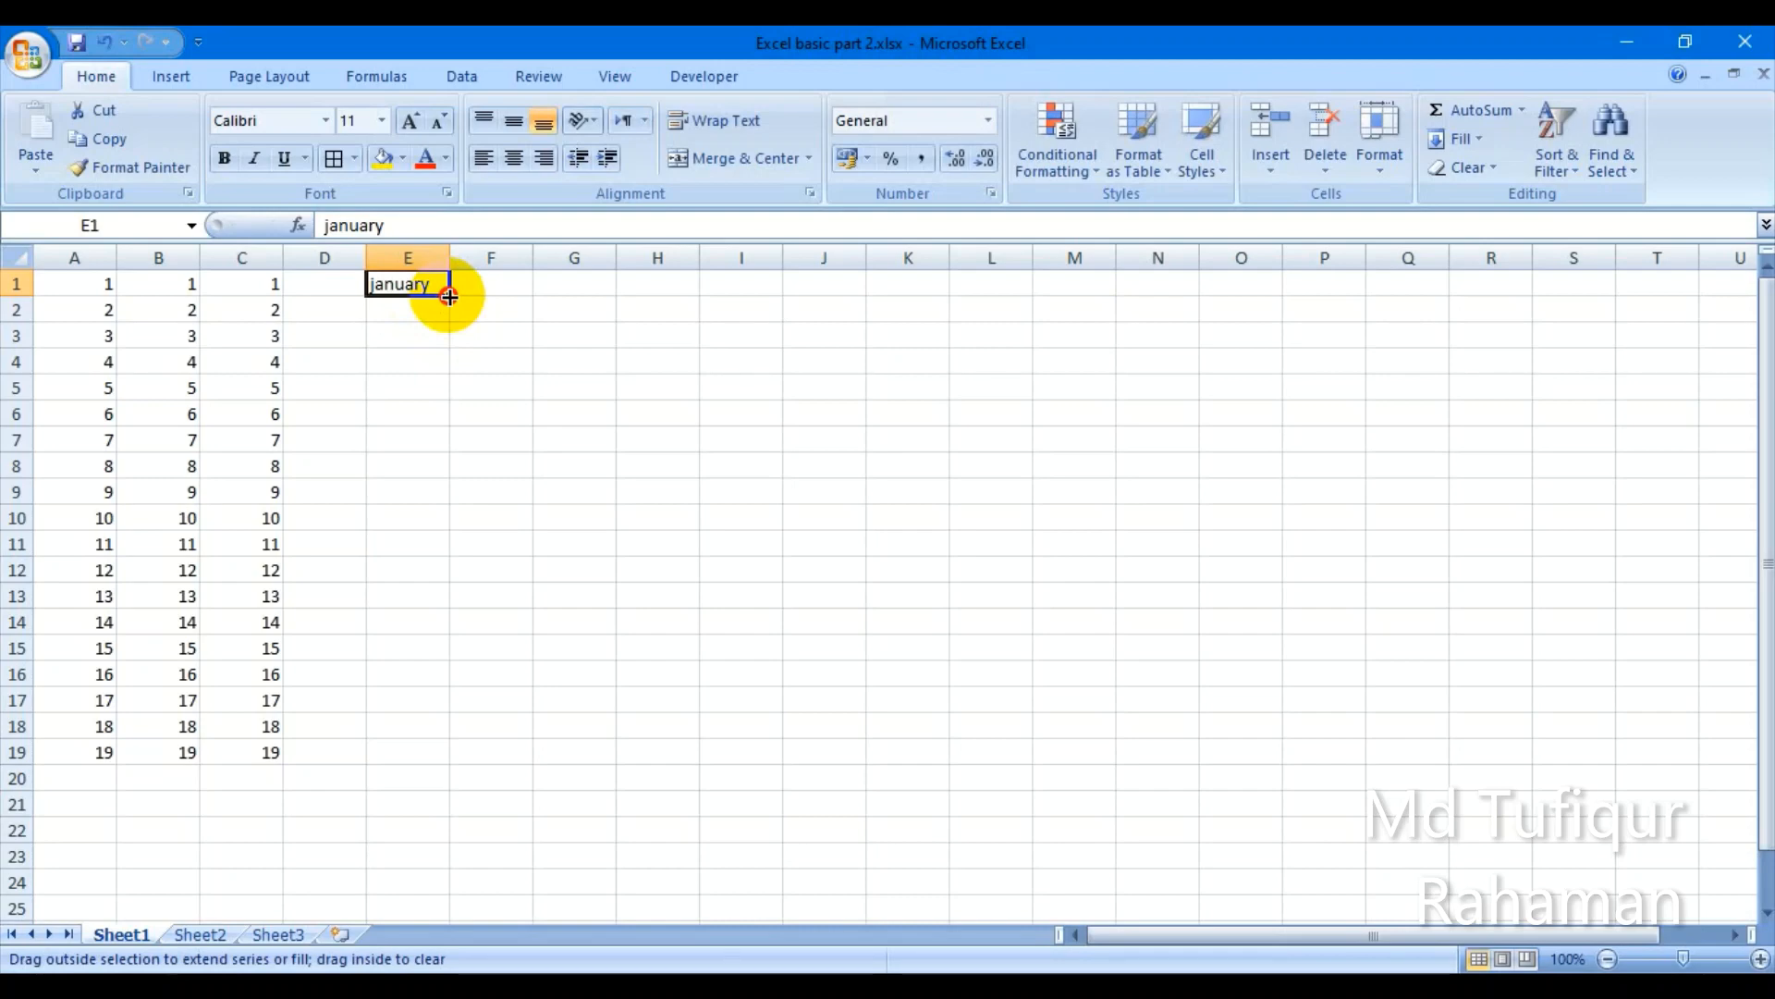
pyautogui.moveTo(449, 297); pyautogui.dragTo(1351, 294)
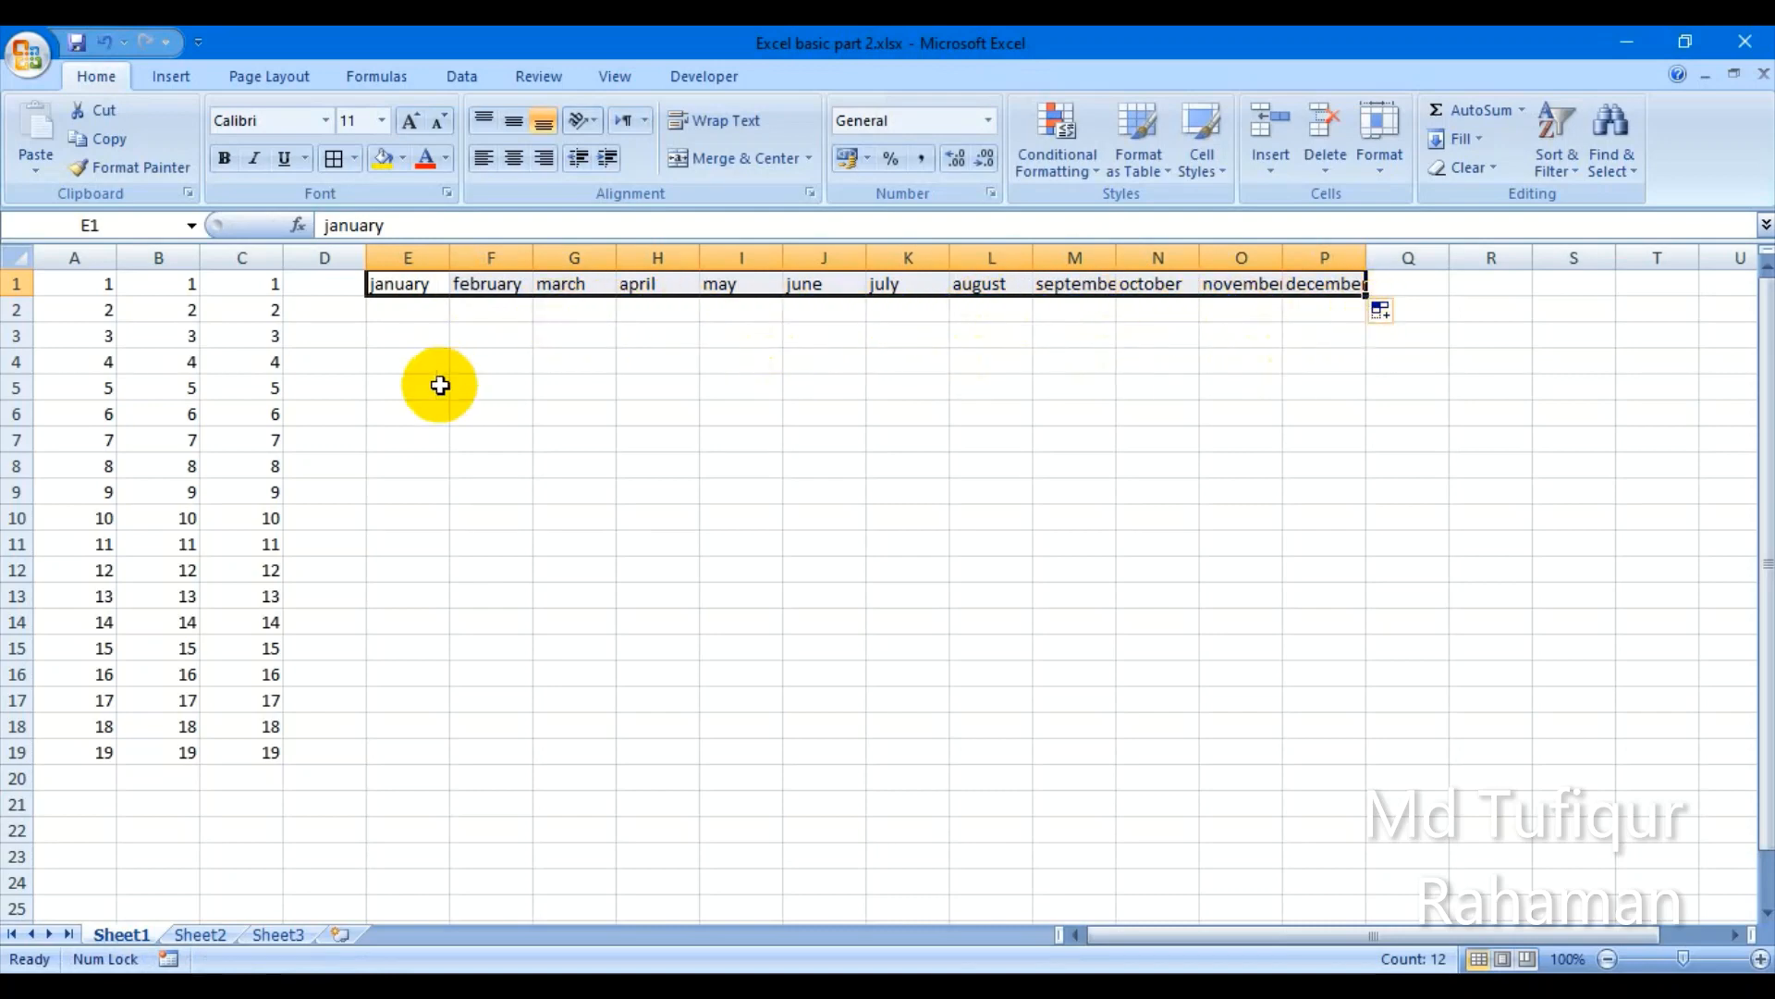
# Step: Fill the month names from E1 down to december in E12 and widen column E to fit them
pyautogui.click(408, 320)
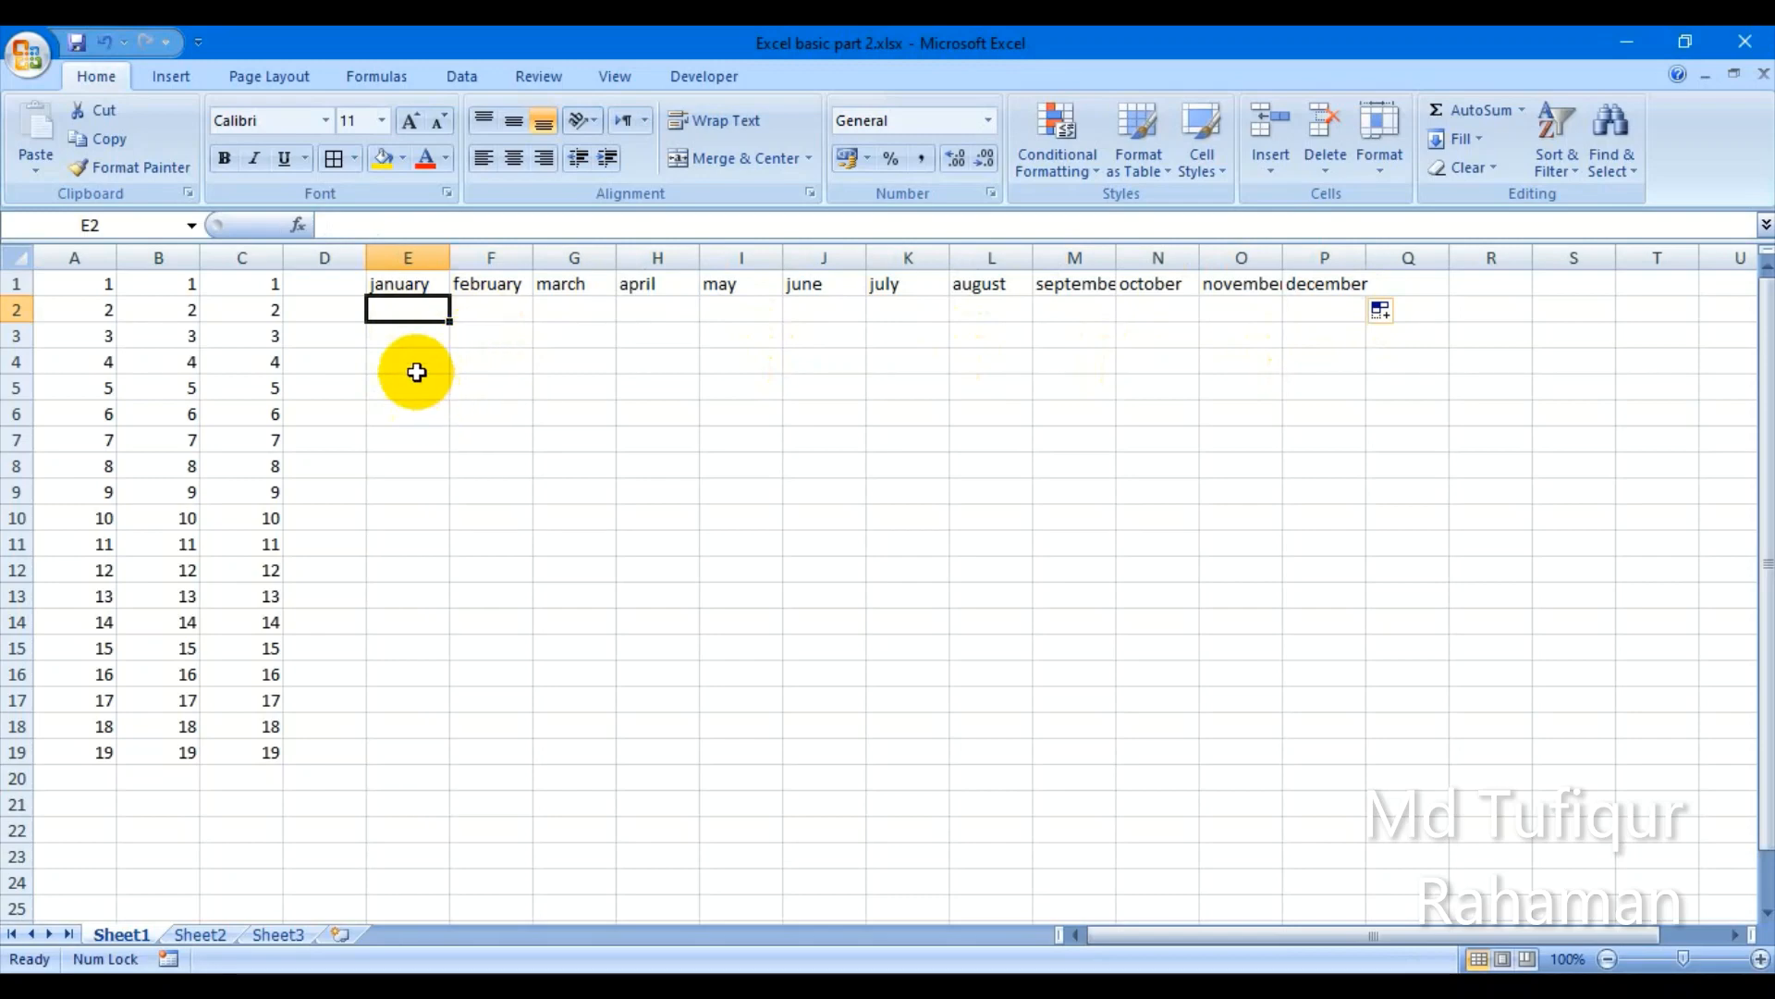
pyautogui.click(413, 289)
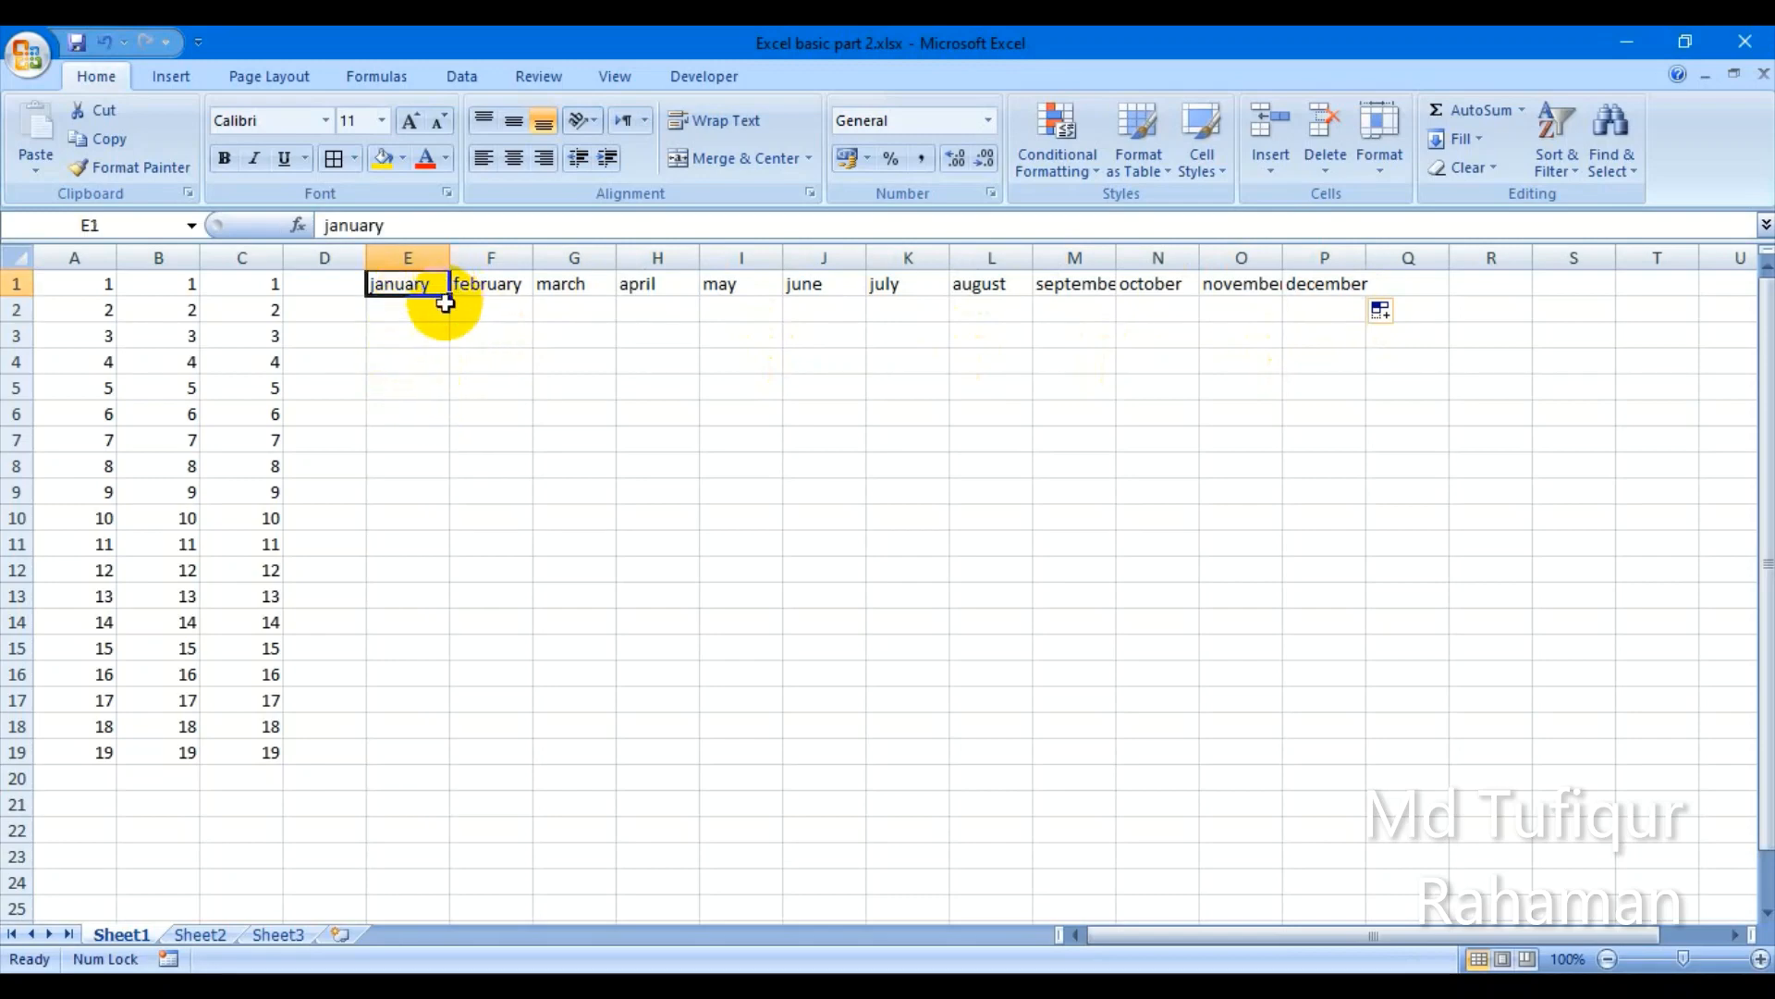
pyautogui.moveTo(448, 294); pyautogui.dragTo(437, 585)
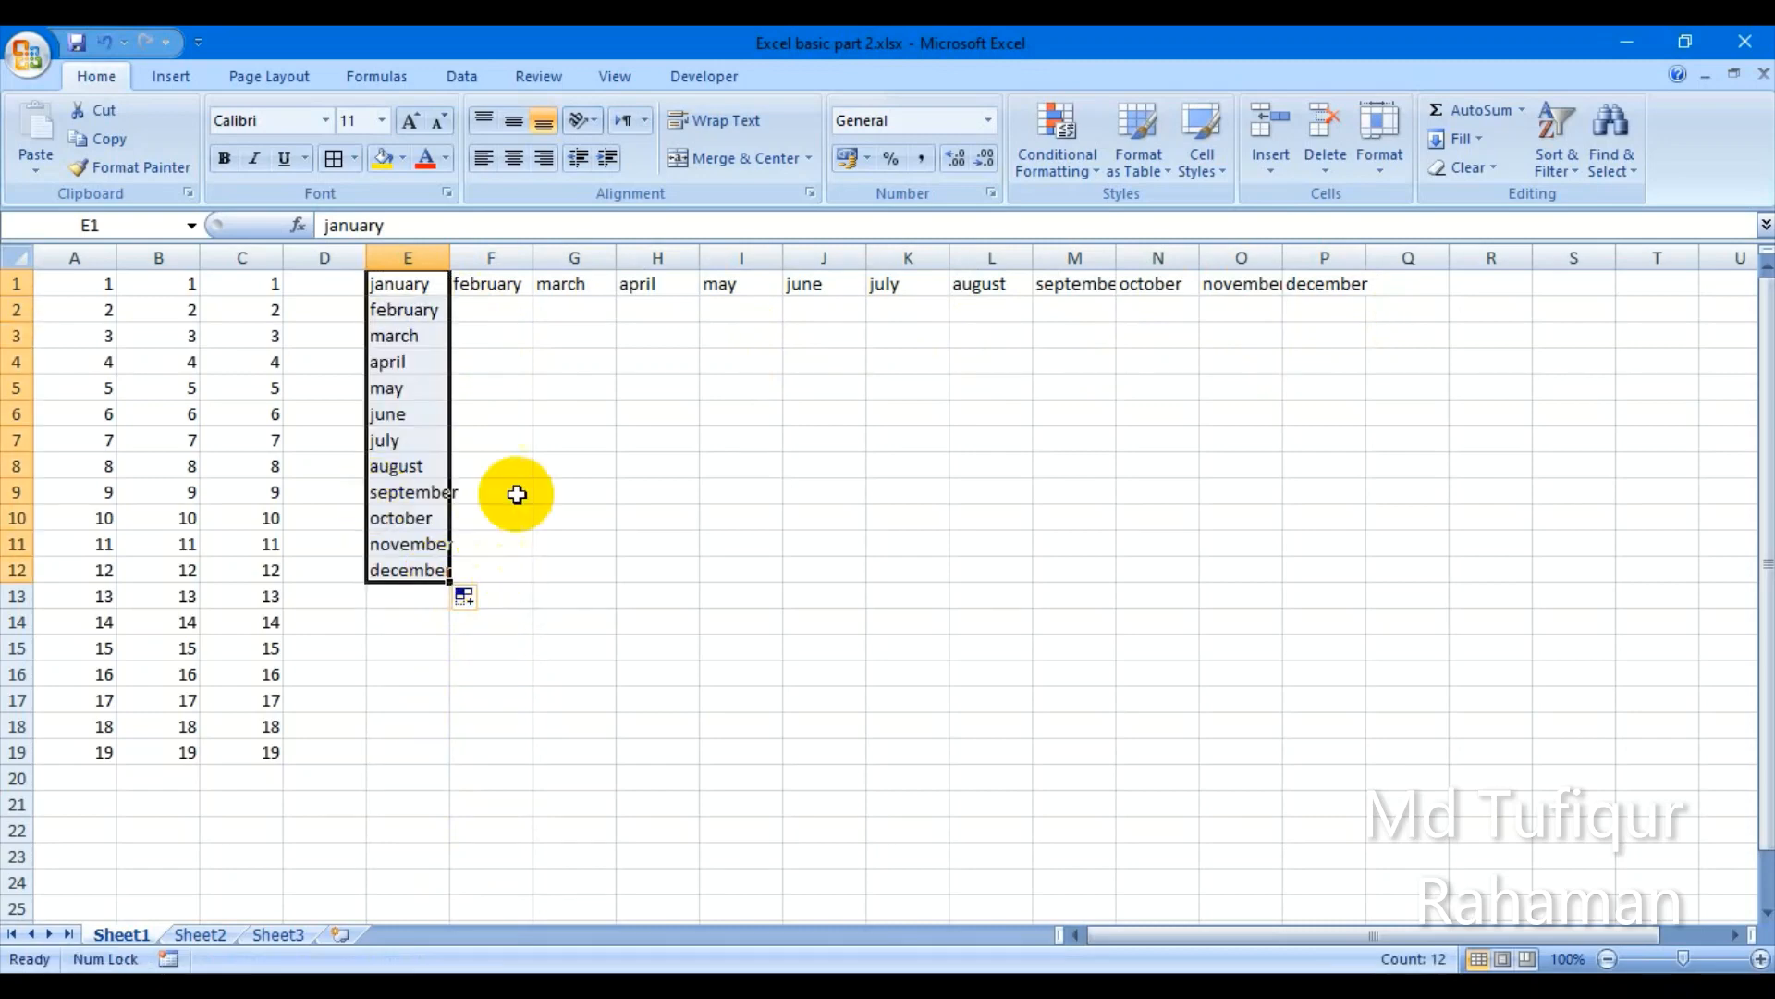
pyautogui.moveTo(448, 260); pyautogui.dragTo(463, 260)
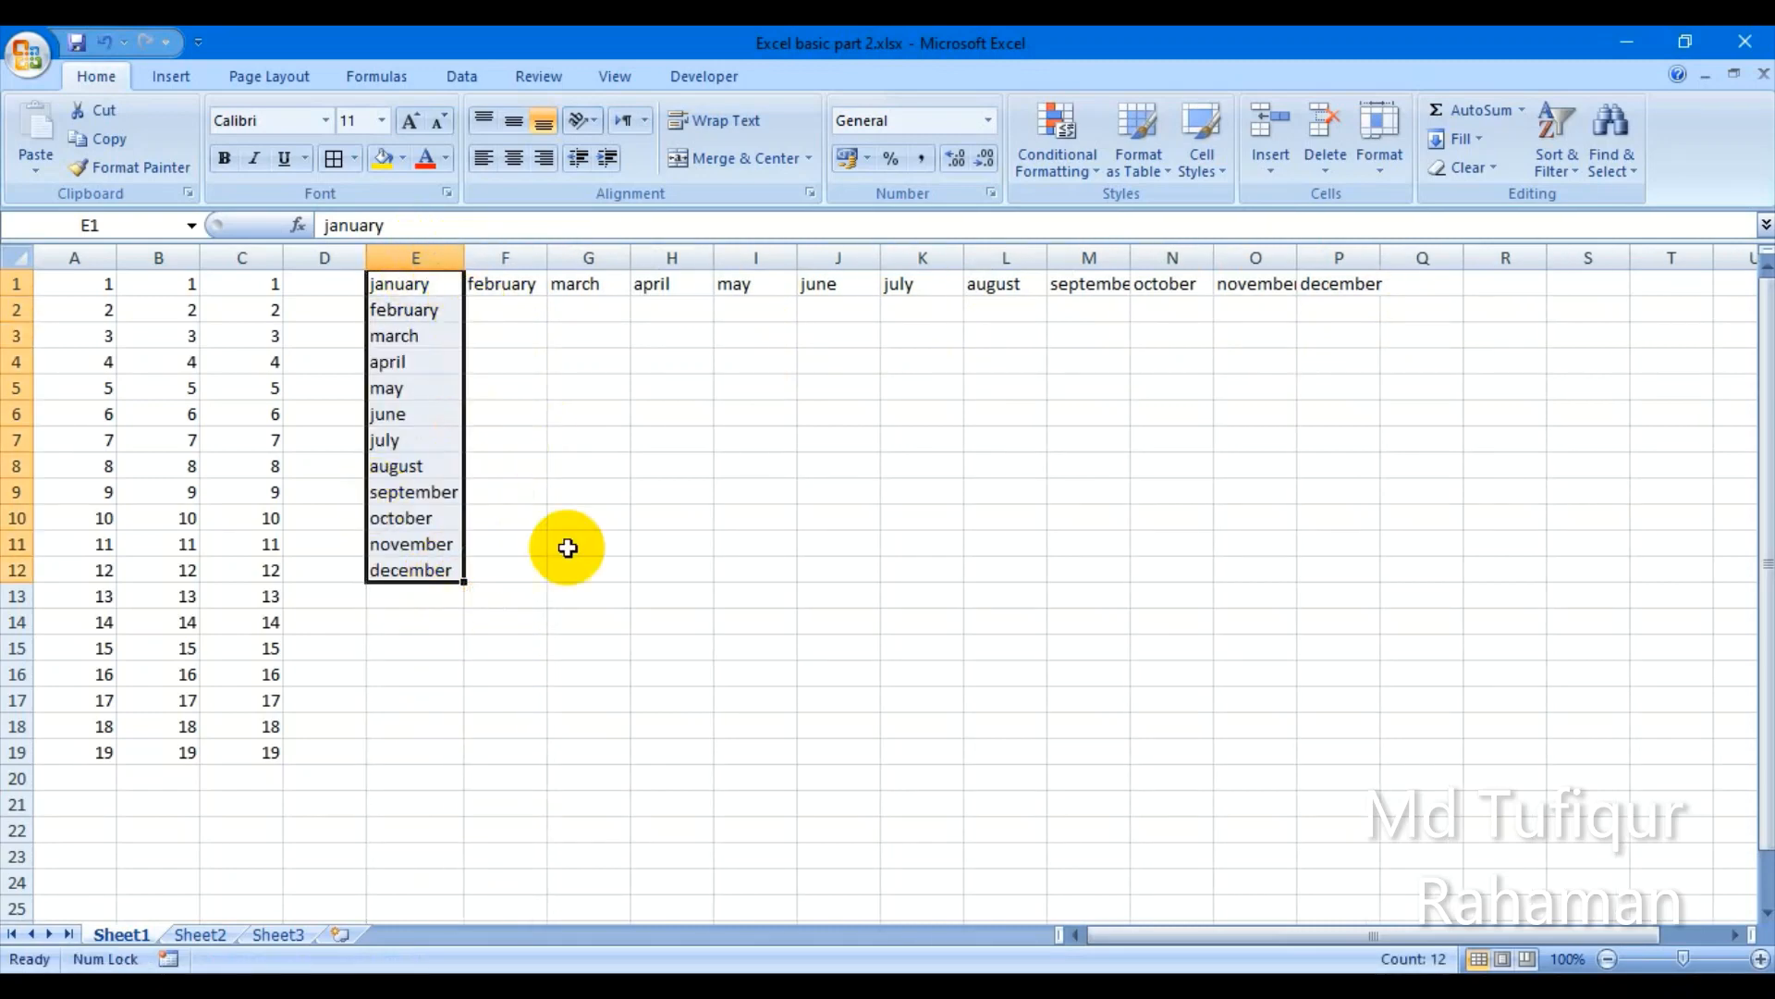
pyautogui.click(566, 544)
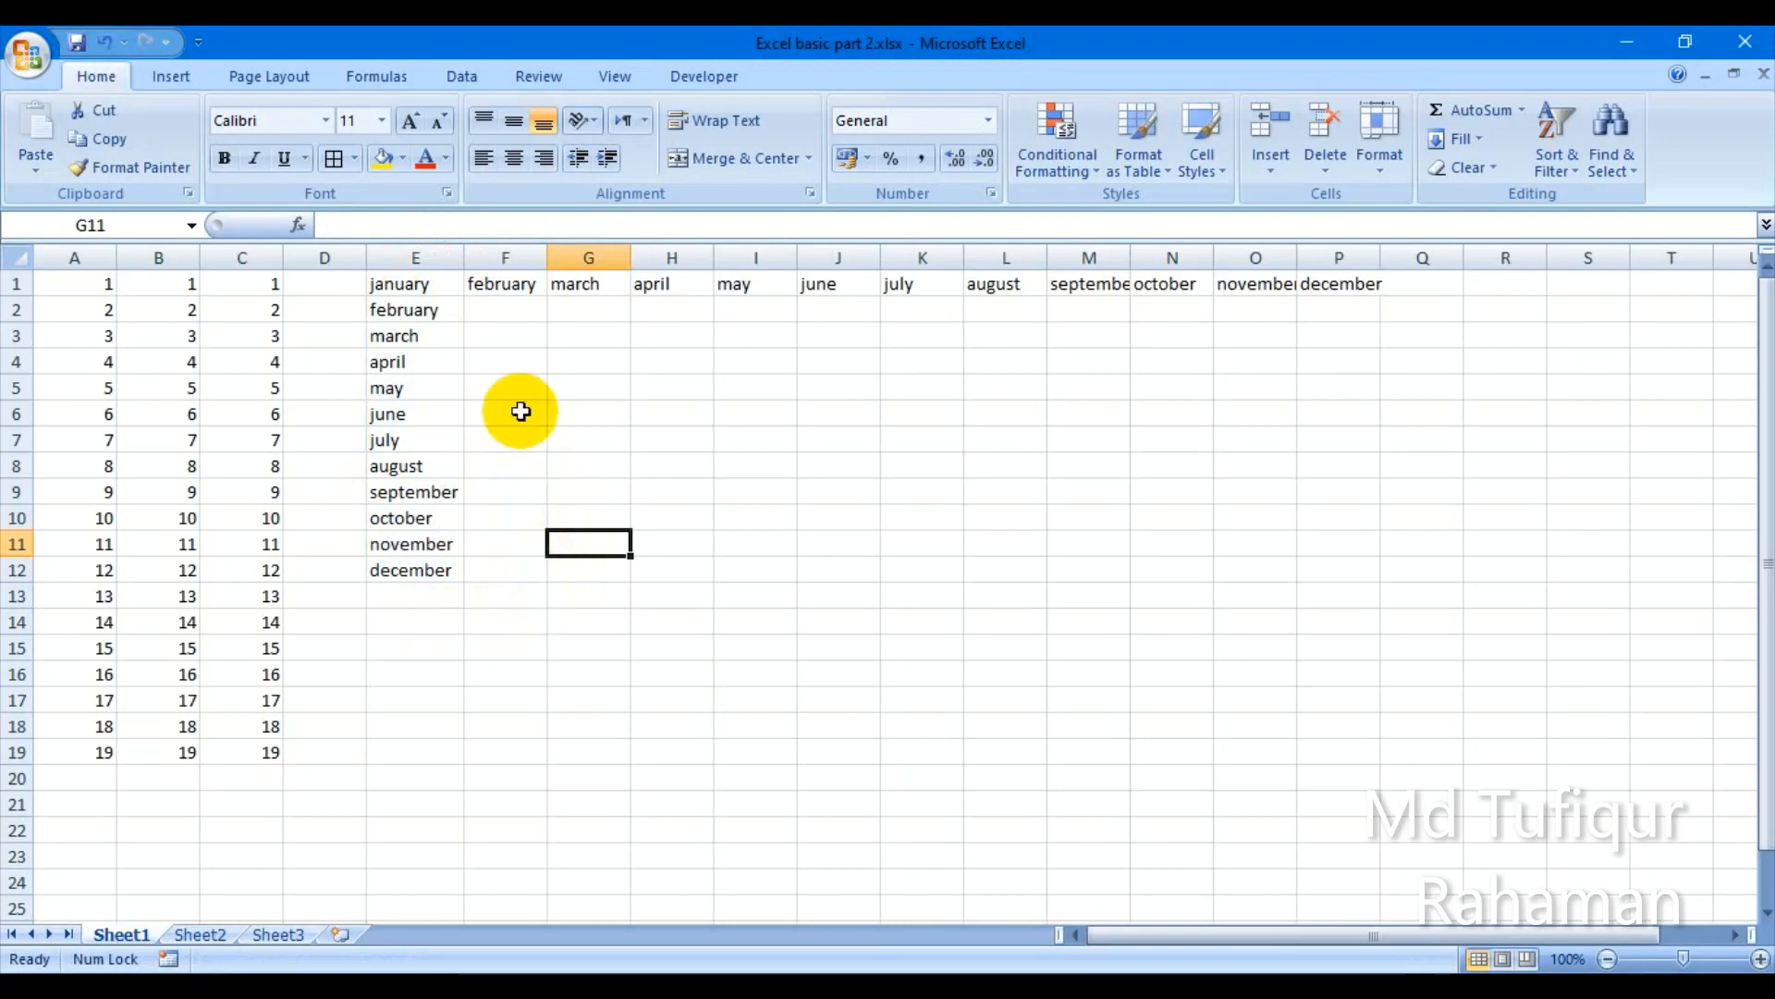
# Step: Enter jan in F2 and fill the abbreviated months across to dec in Q2 and down to nov in F12
pyautogui.click(501, 314)
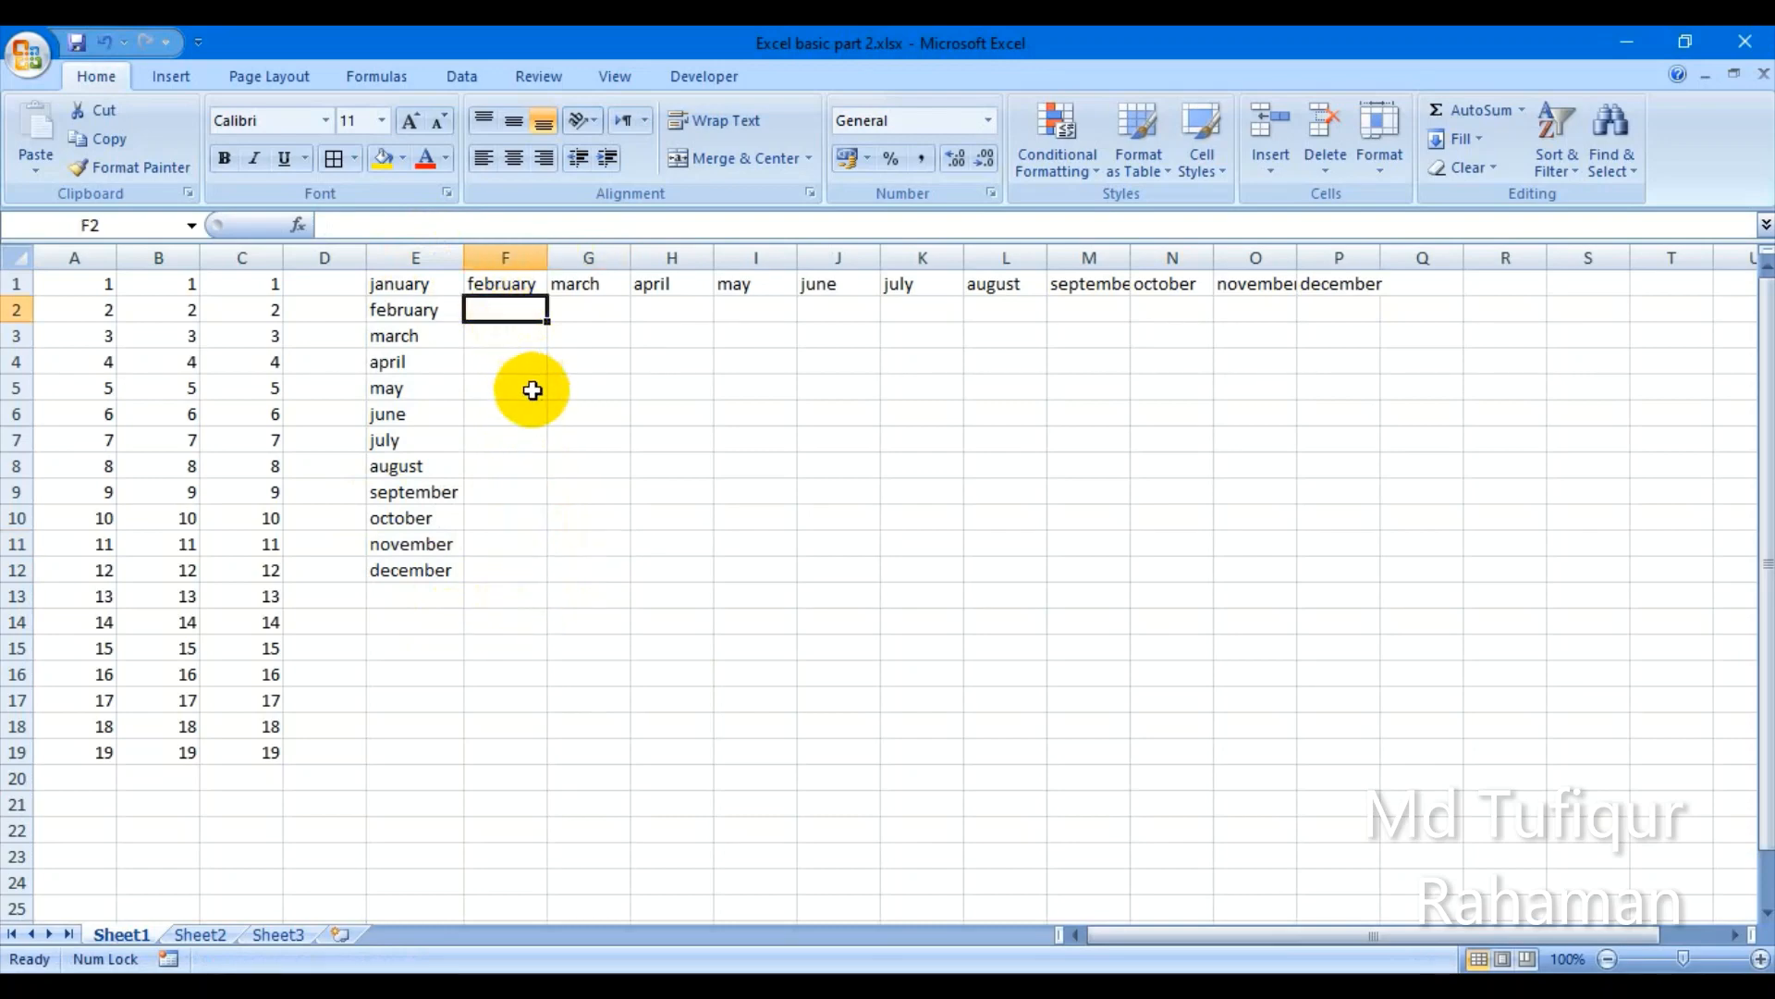
pyautogui.write('jan')
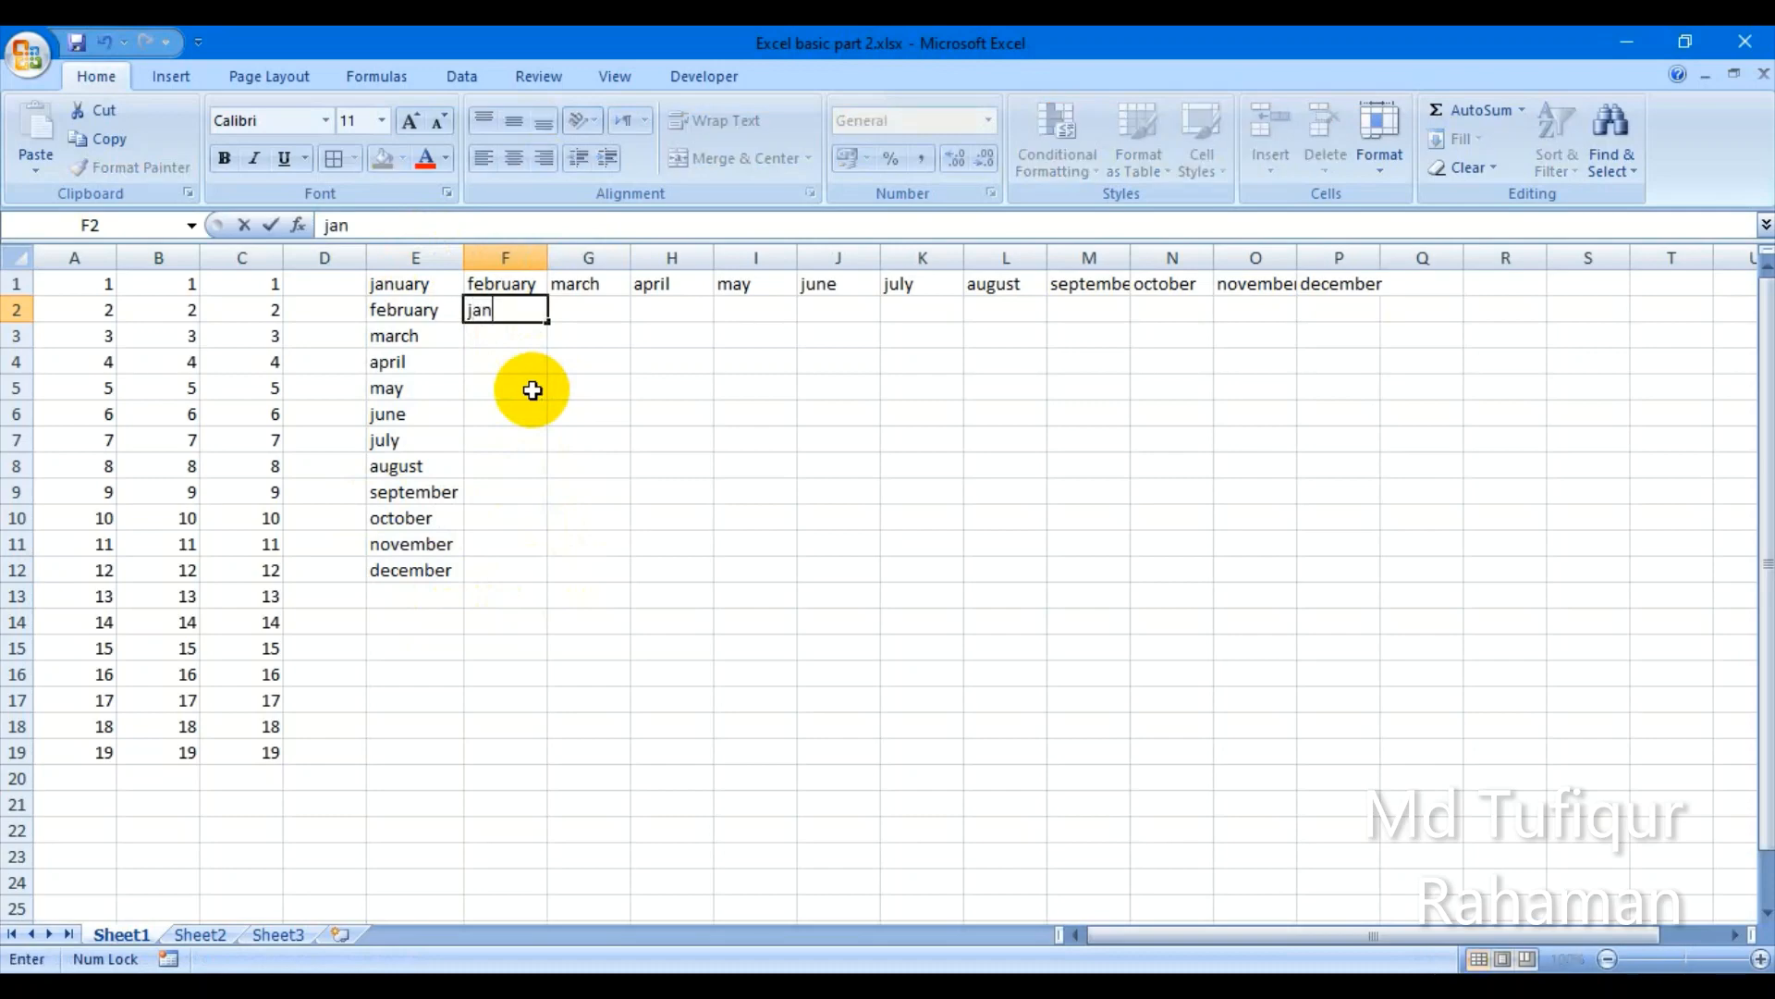
pyautogui.hotkey('ctrl', 'Return')
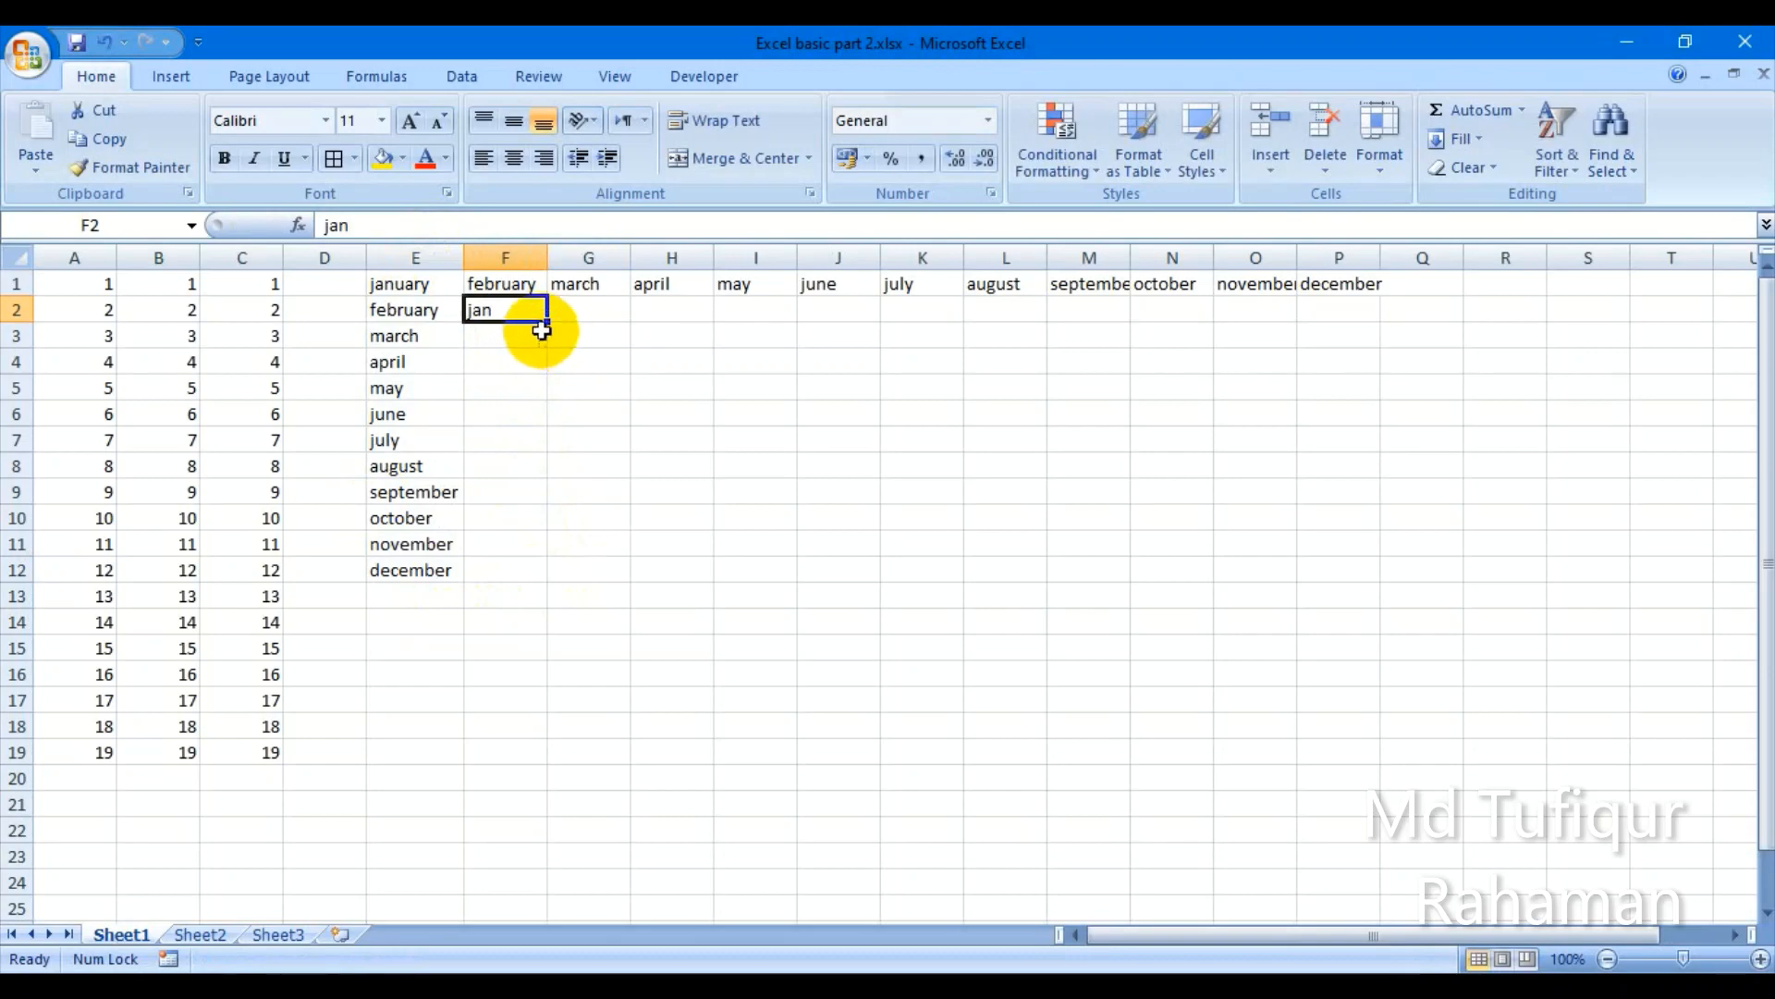
pyautogui.moveTo(551, 323); pyautogui.dragTo(1432, 339)
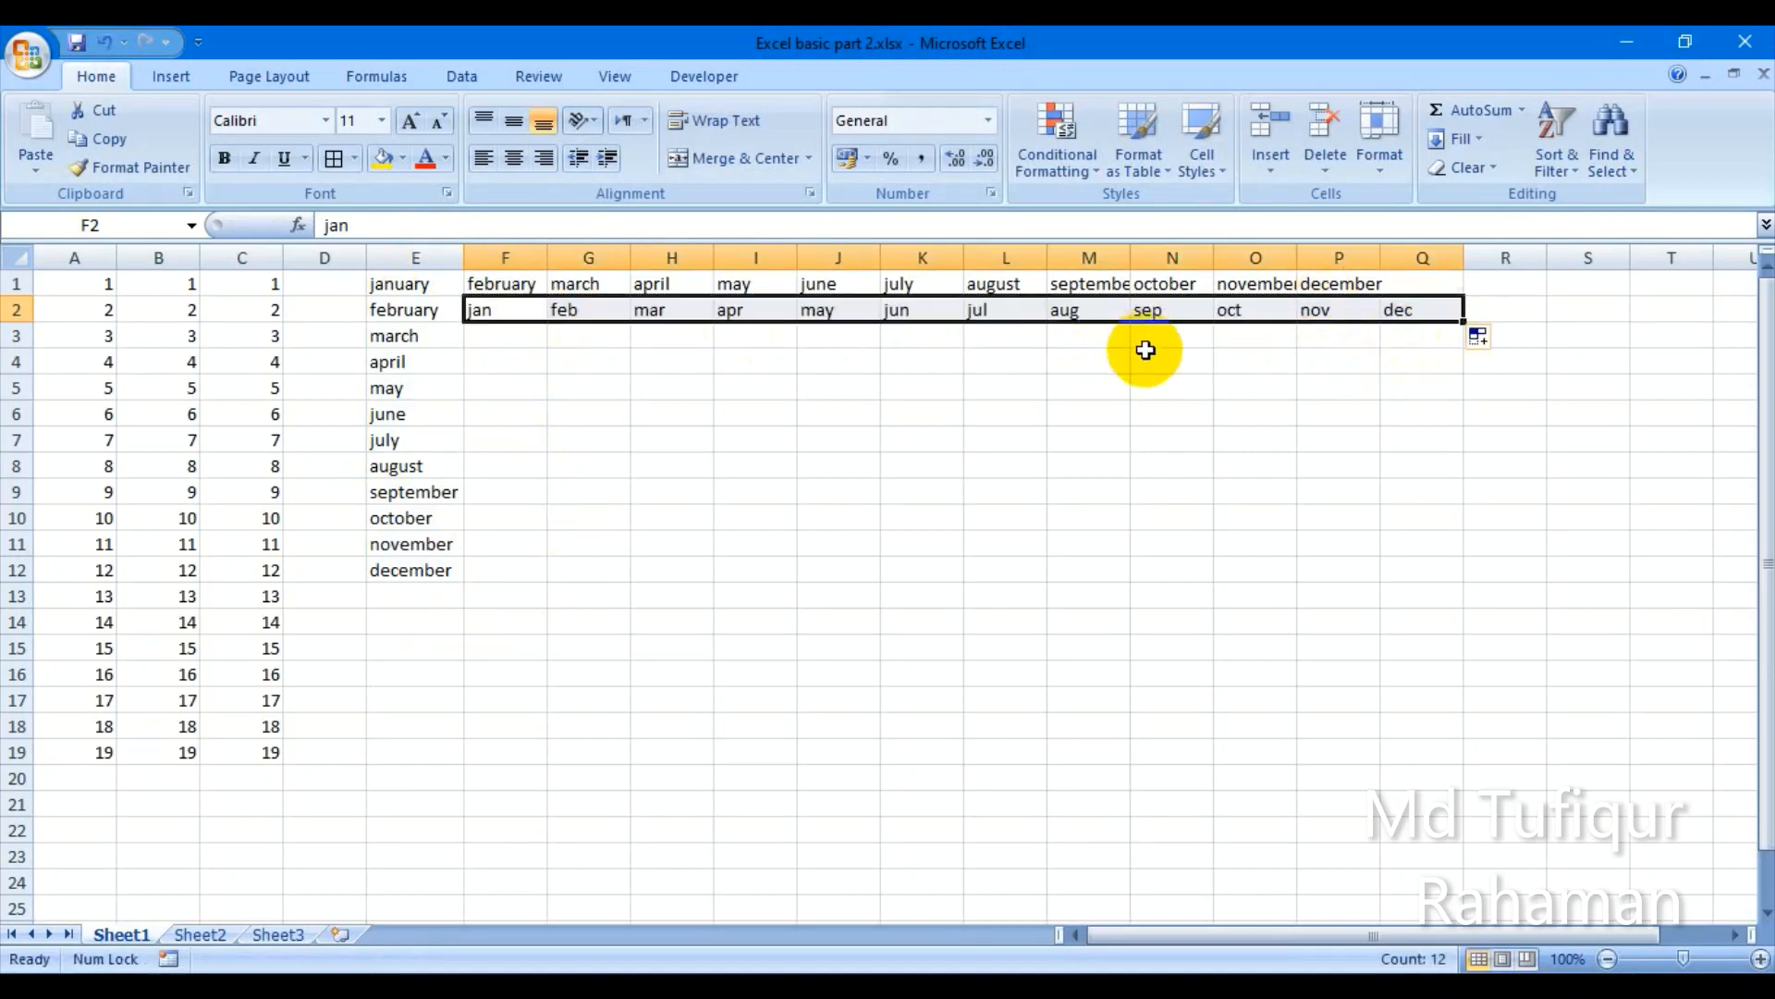
pyautogui.click(522, 314)
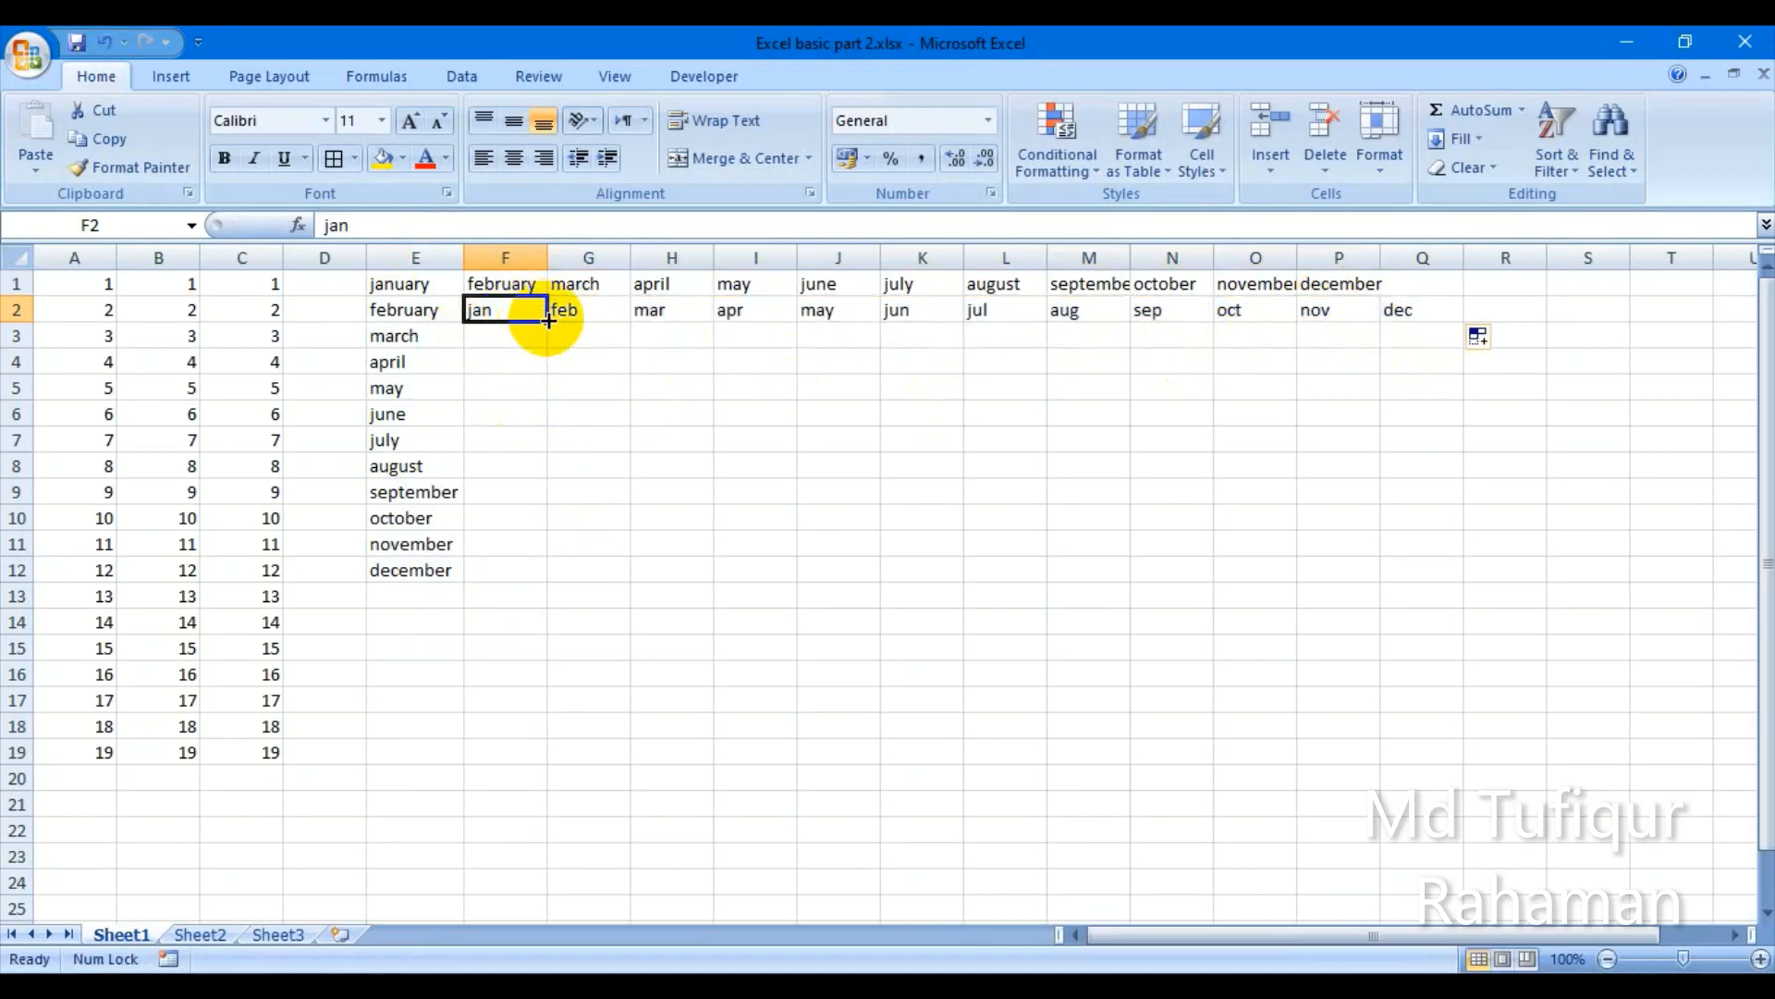
pyautogui.moveTo(551, 323); pyautogui.dragTo(540, 570)
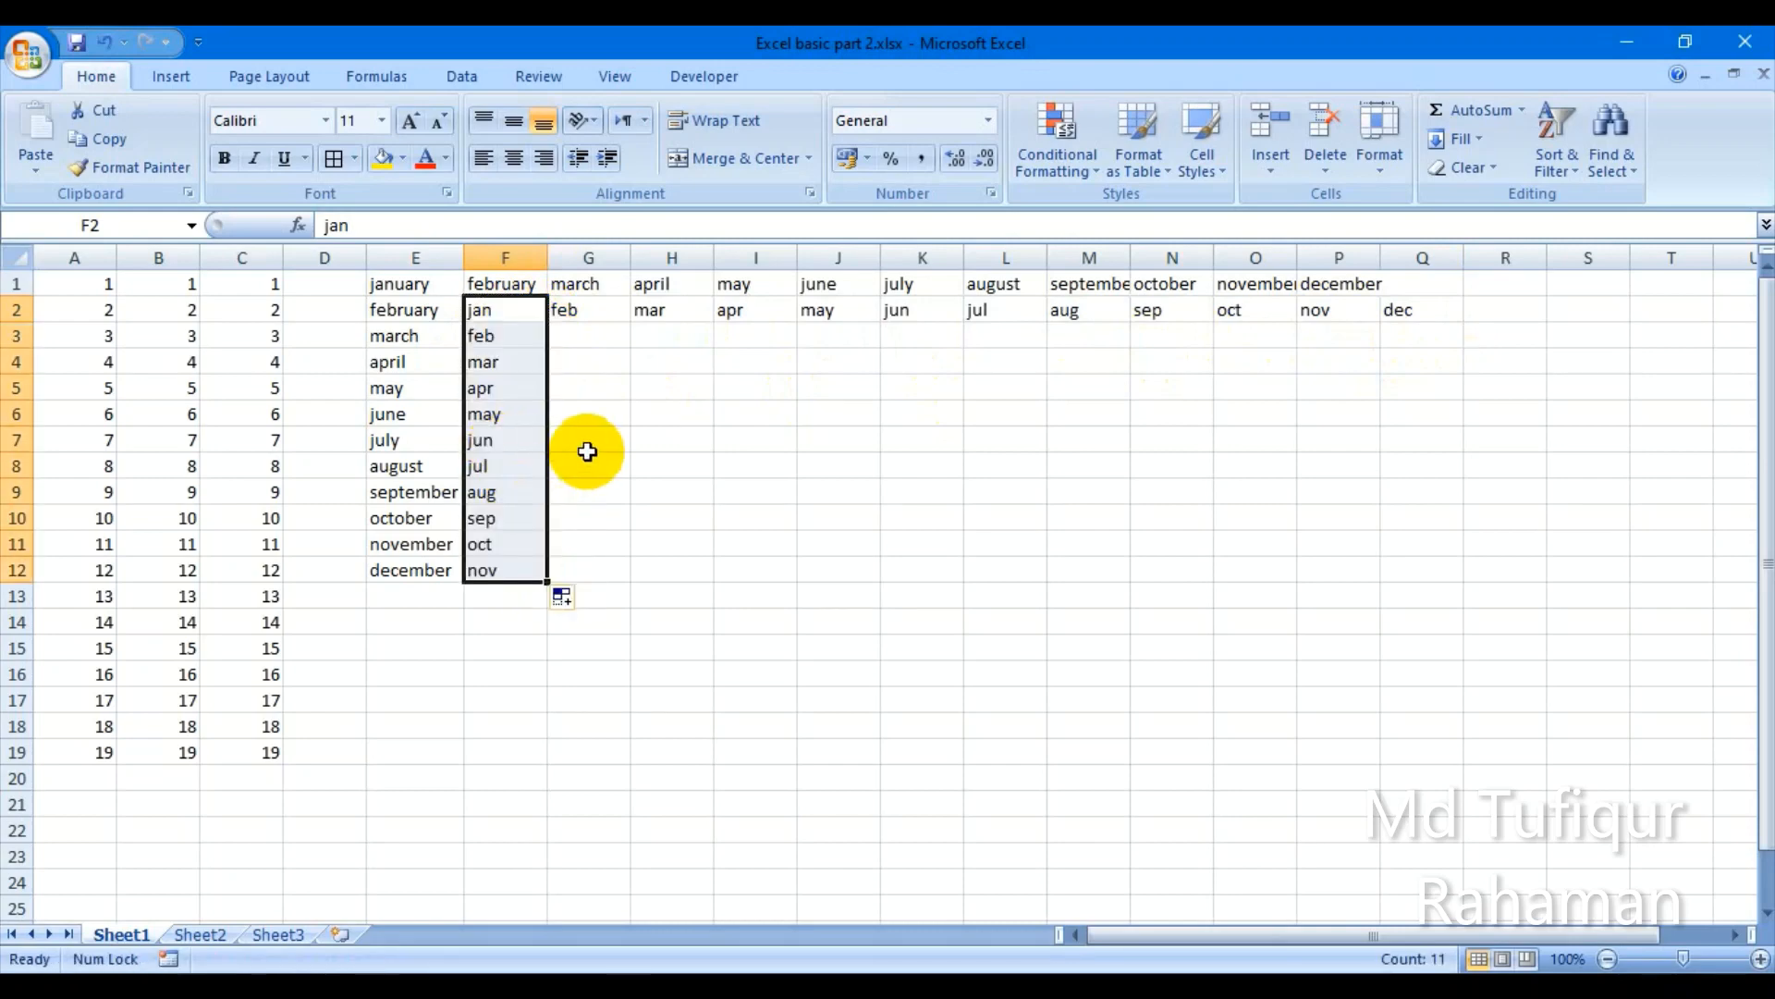
pyautogui.click(638, 393)
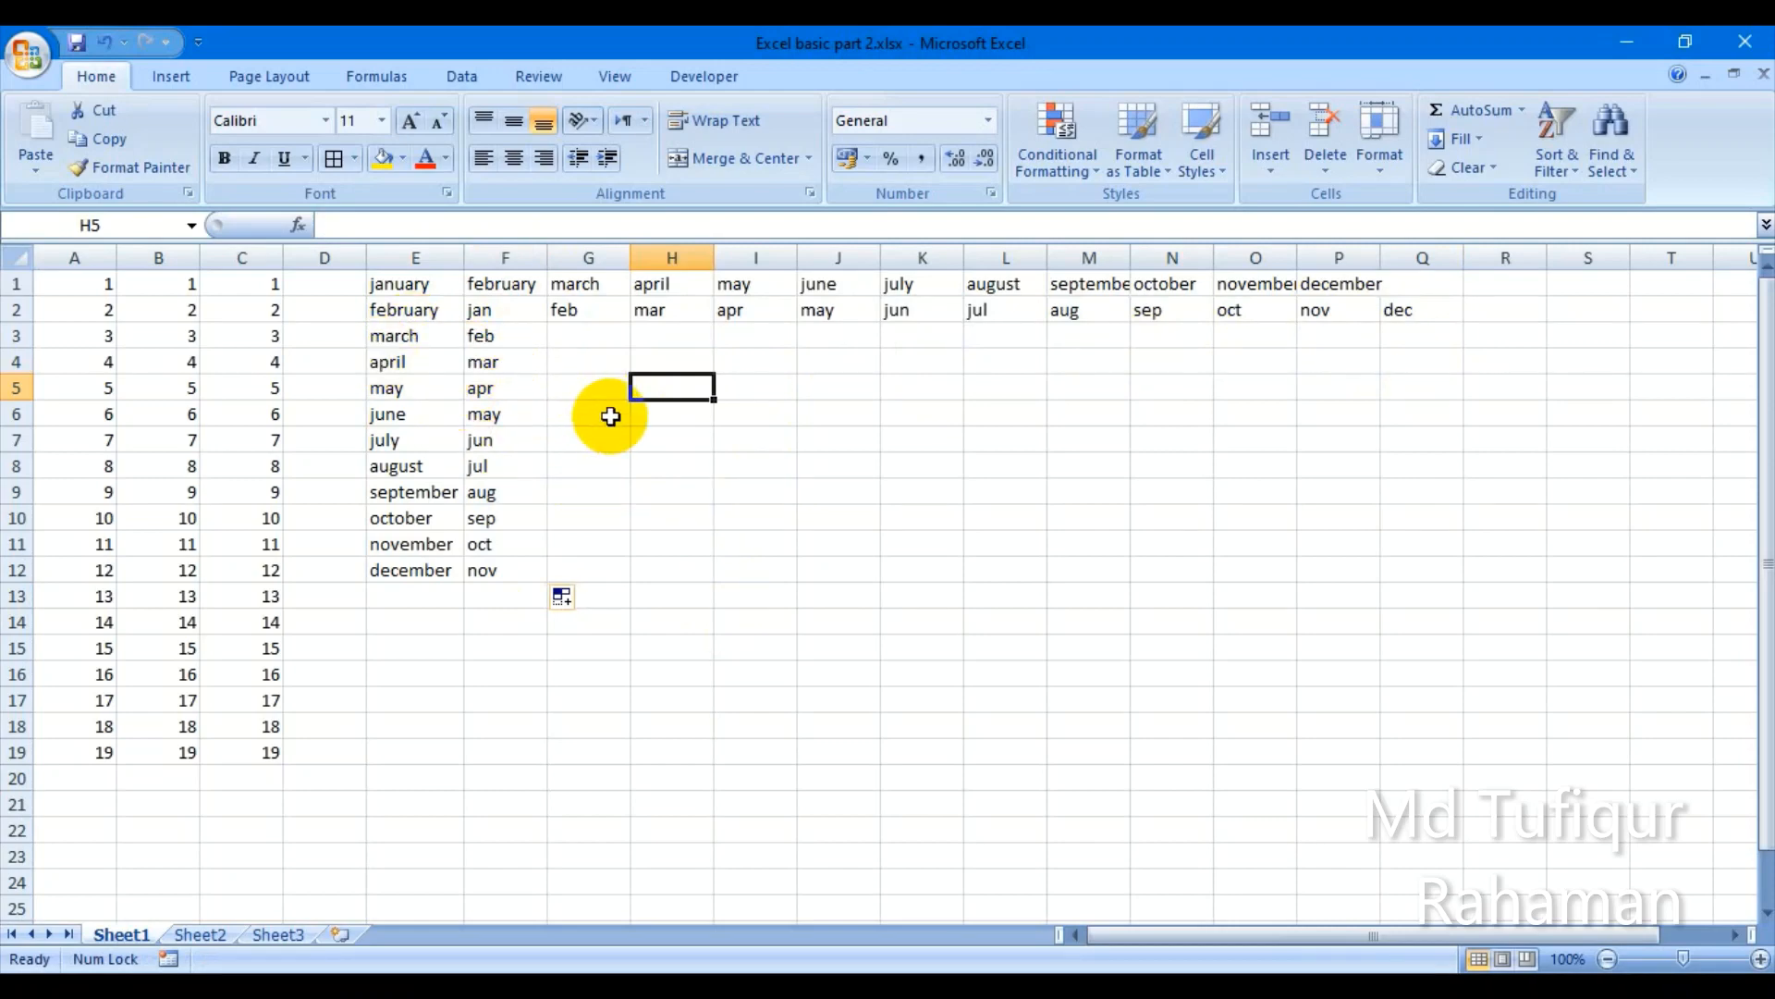
# Step: Enter Saturday in G4 and fill the weekday names across to Friday in M4 and down to Friday in G10
pyautogui.click(595, 367)
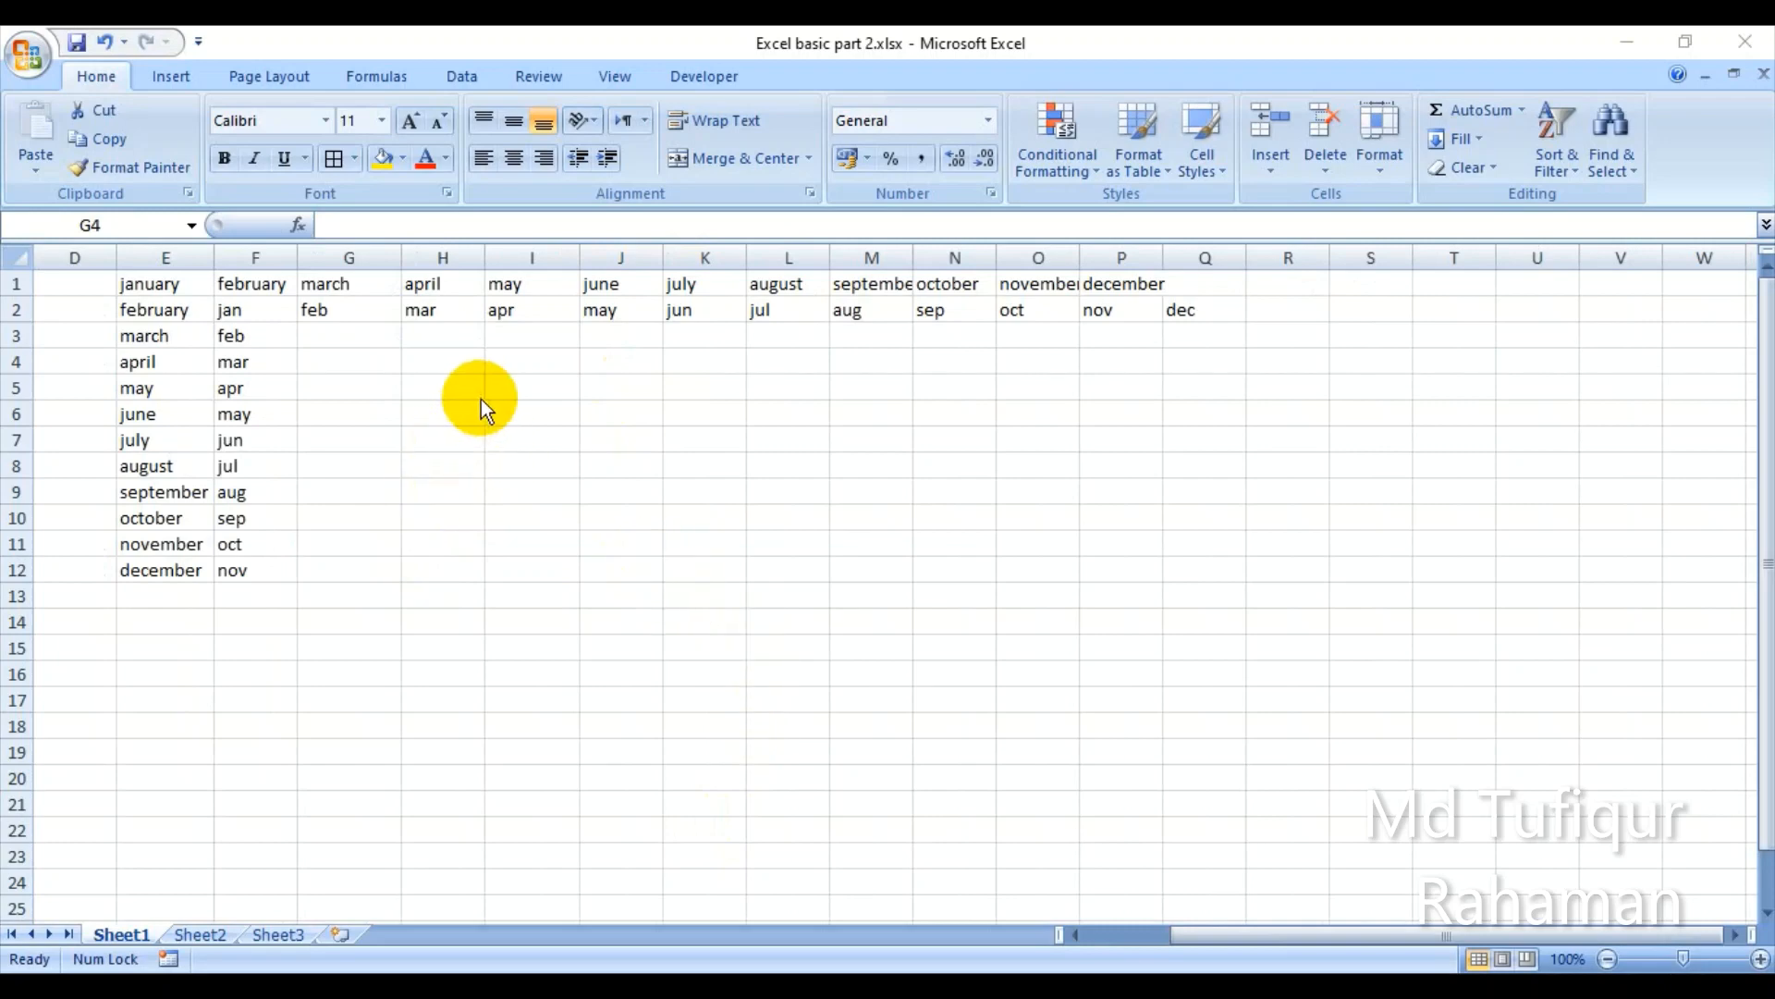
pyautogui.click(359, 362)
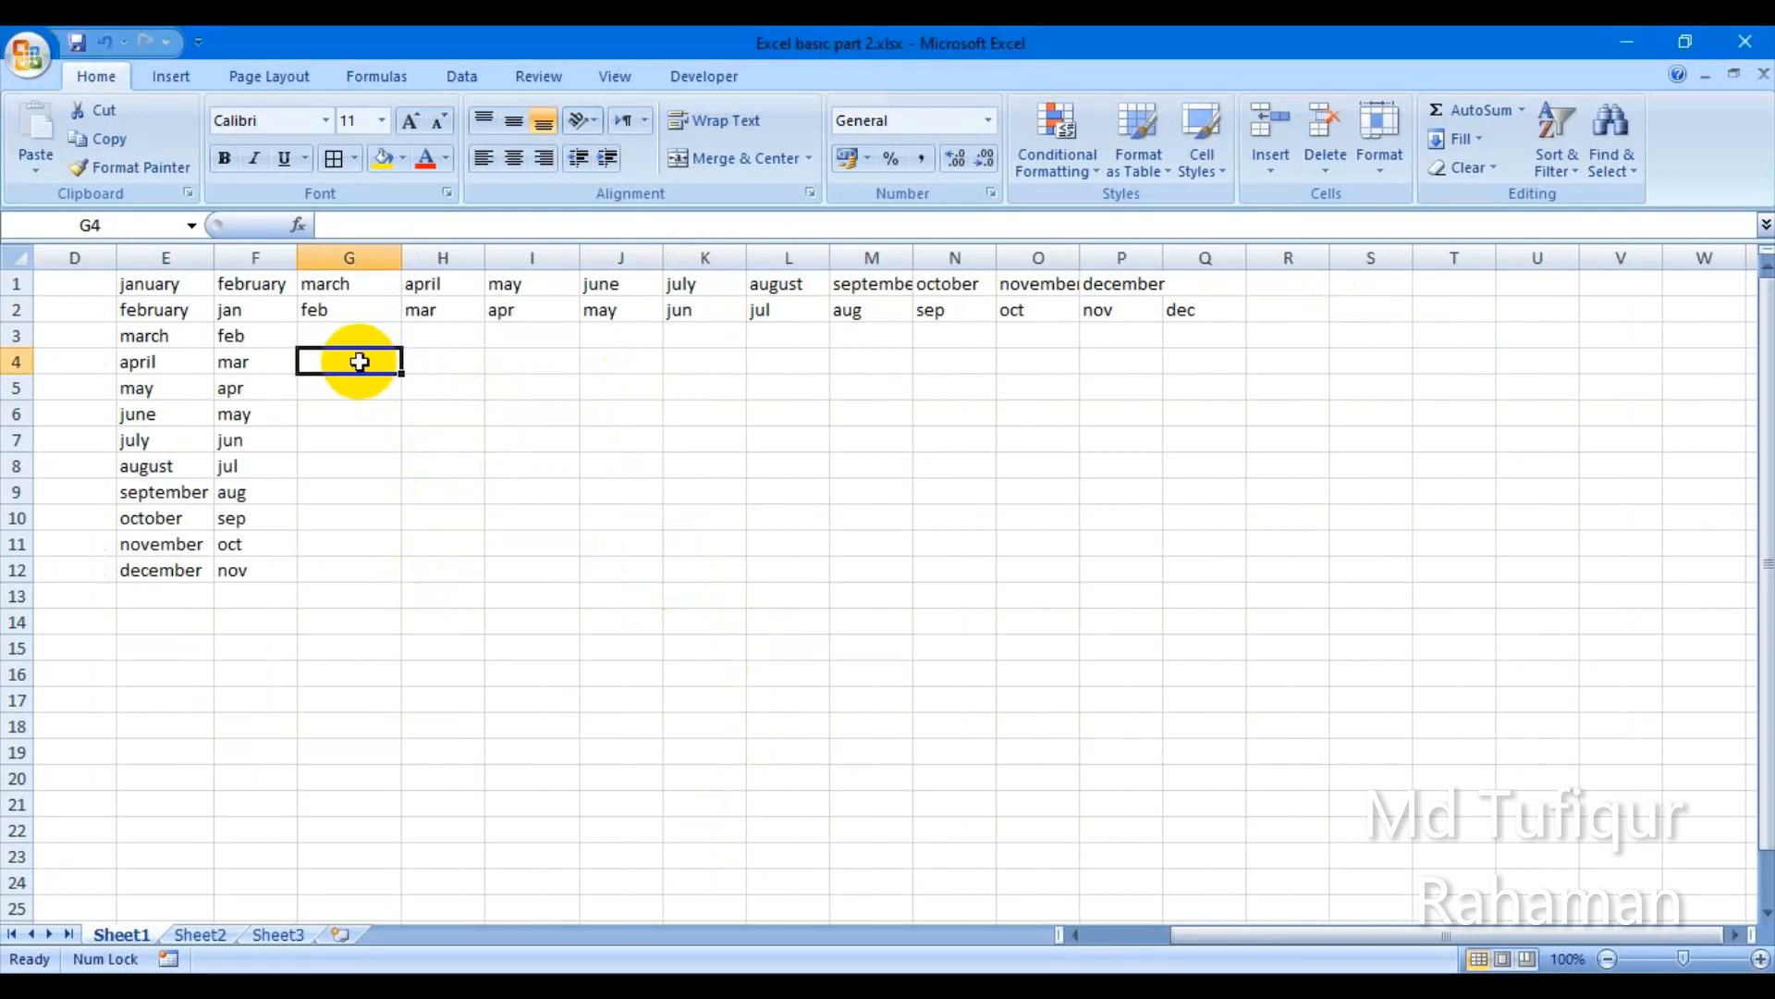
pyautogui.write('saturday')
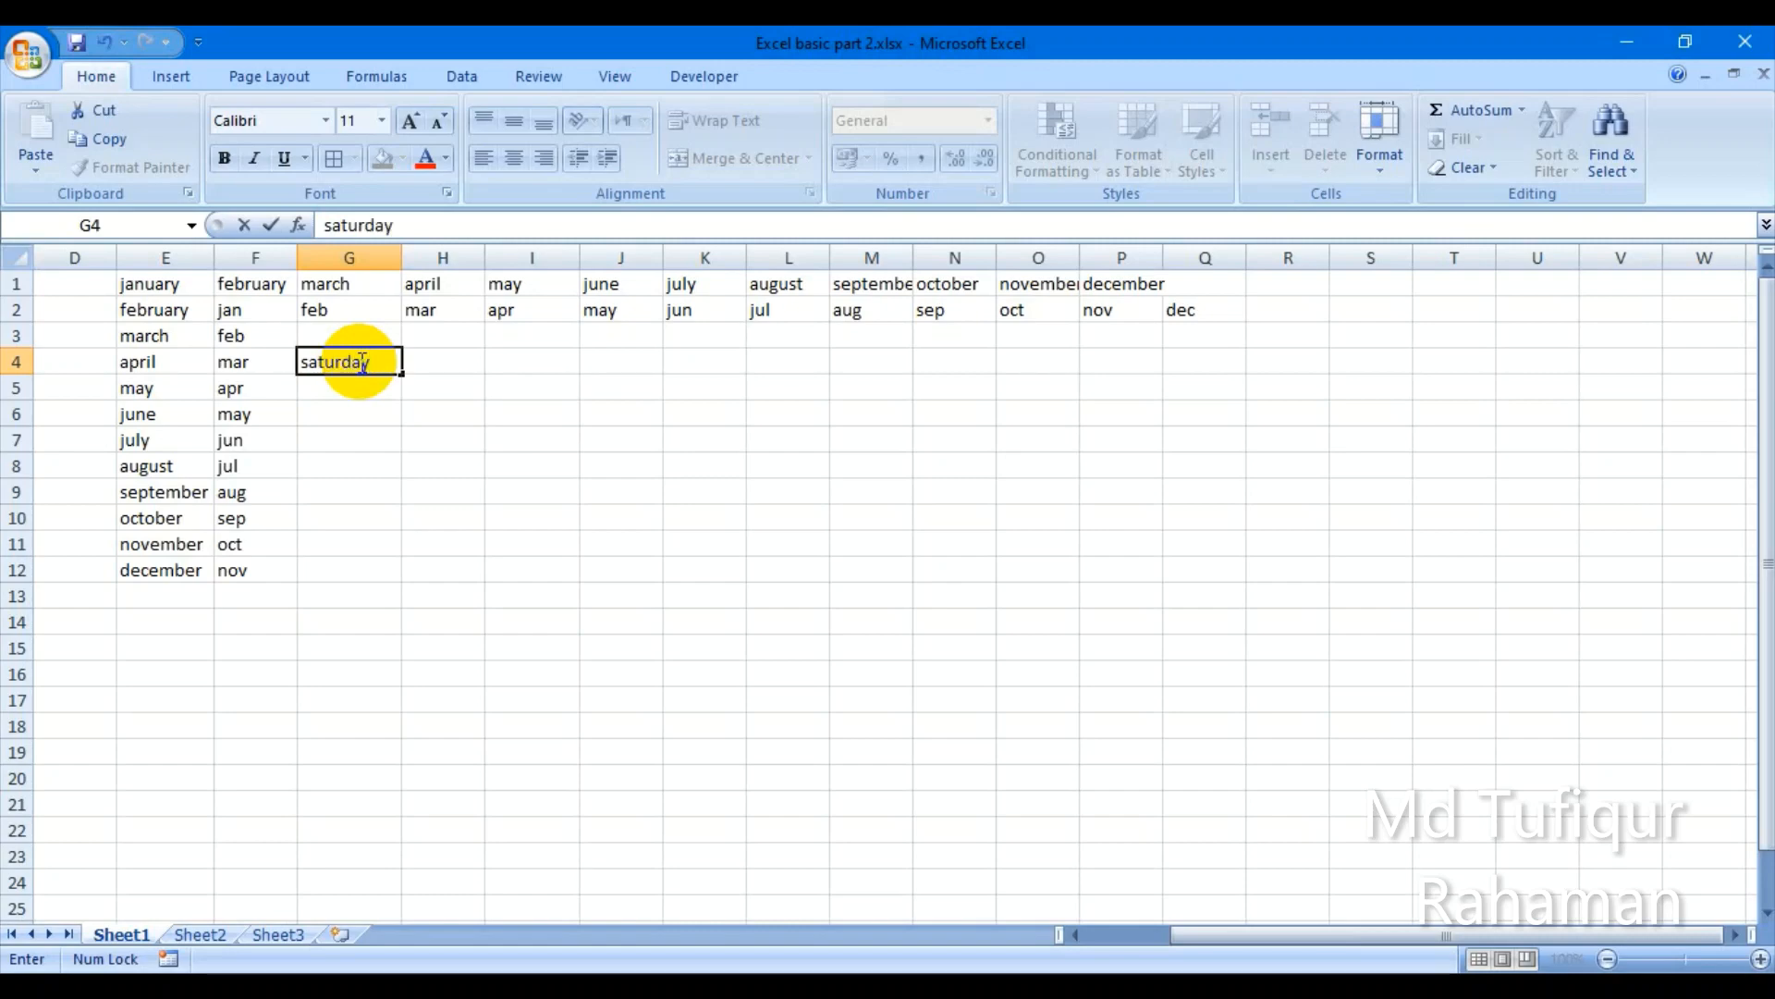
pyautogui.hotkey('ctrl', 'Return')
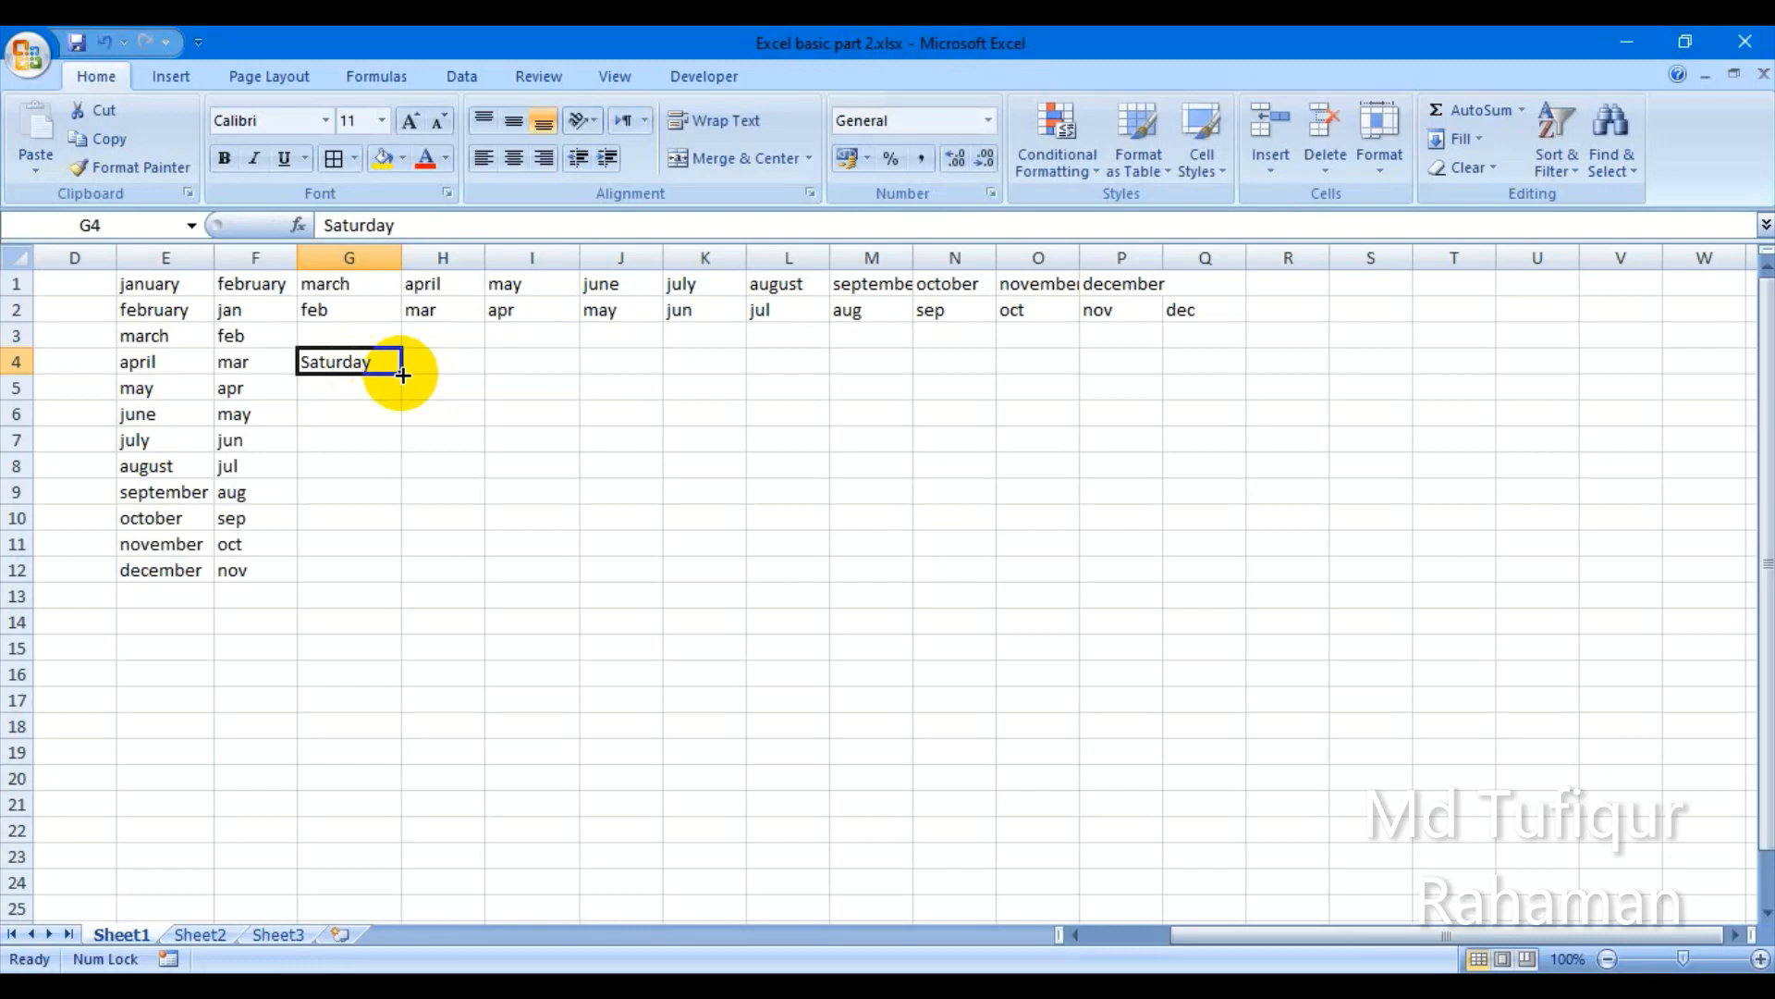
pyautogui.moveTo(402, 374); pyautogui.dragTo(903, 385)
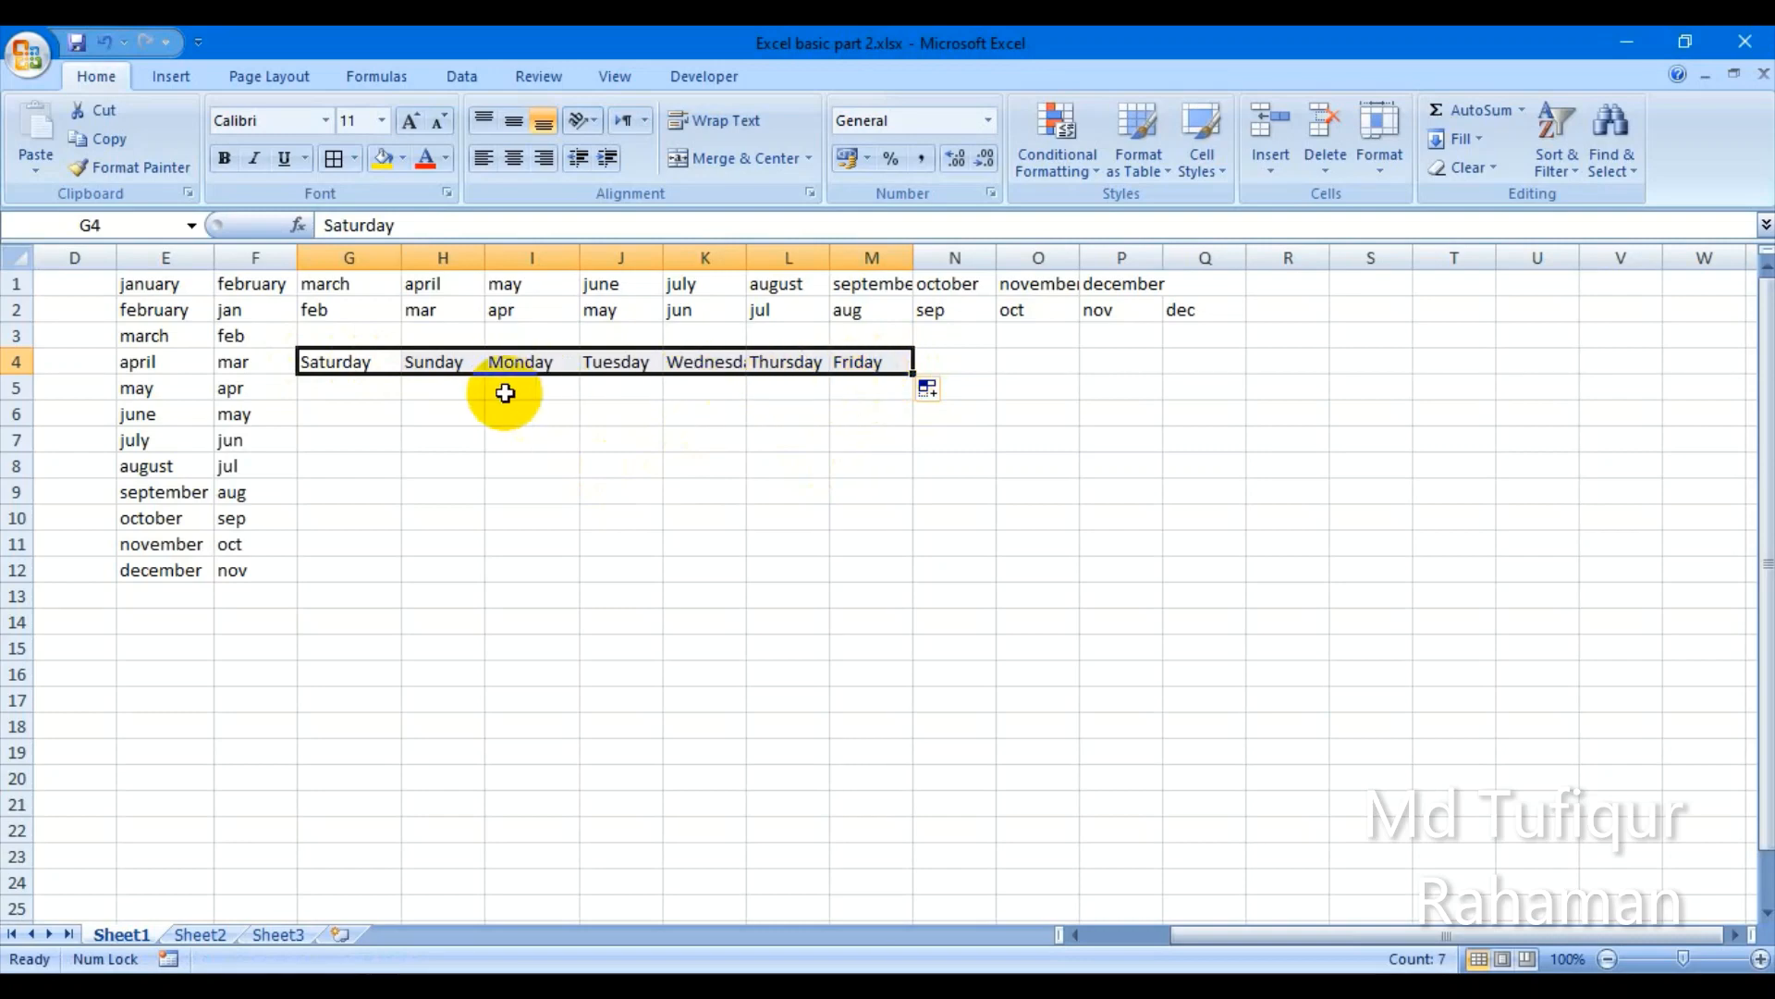
pyautogui.click(359, 366)
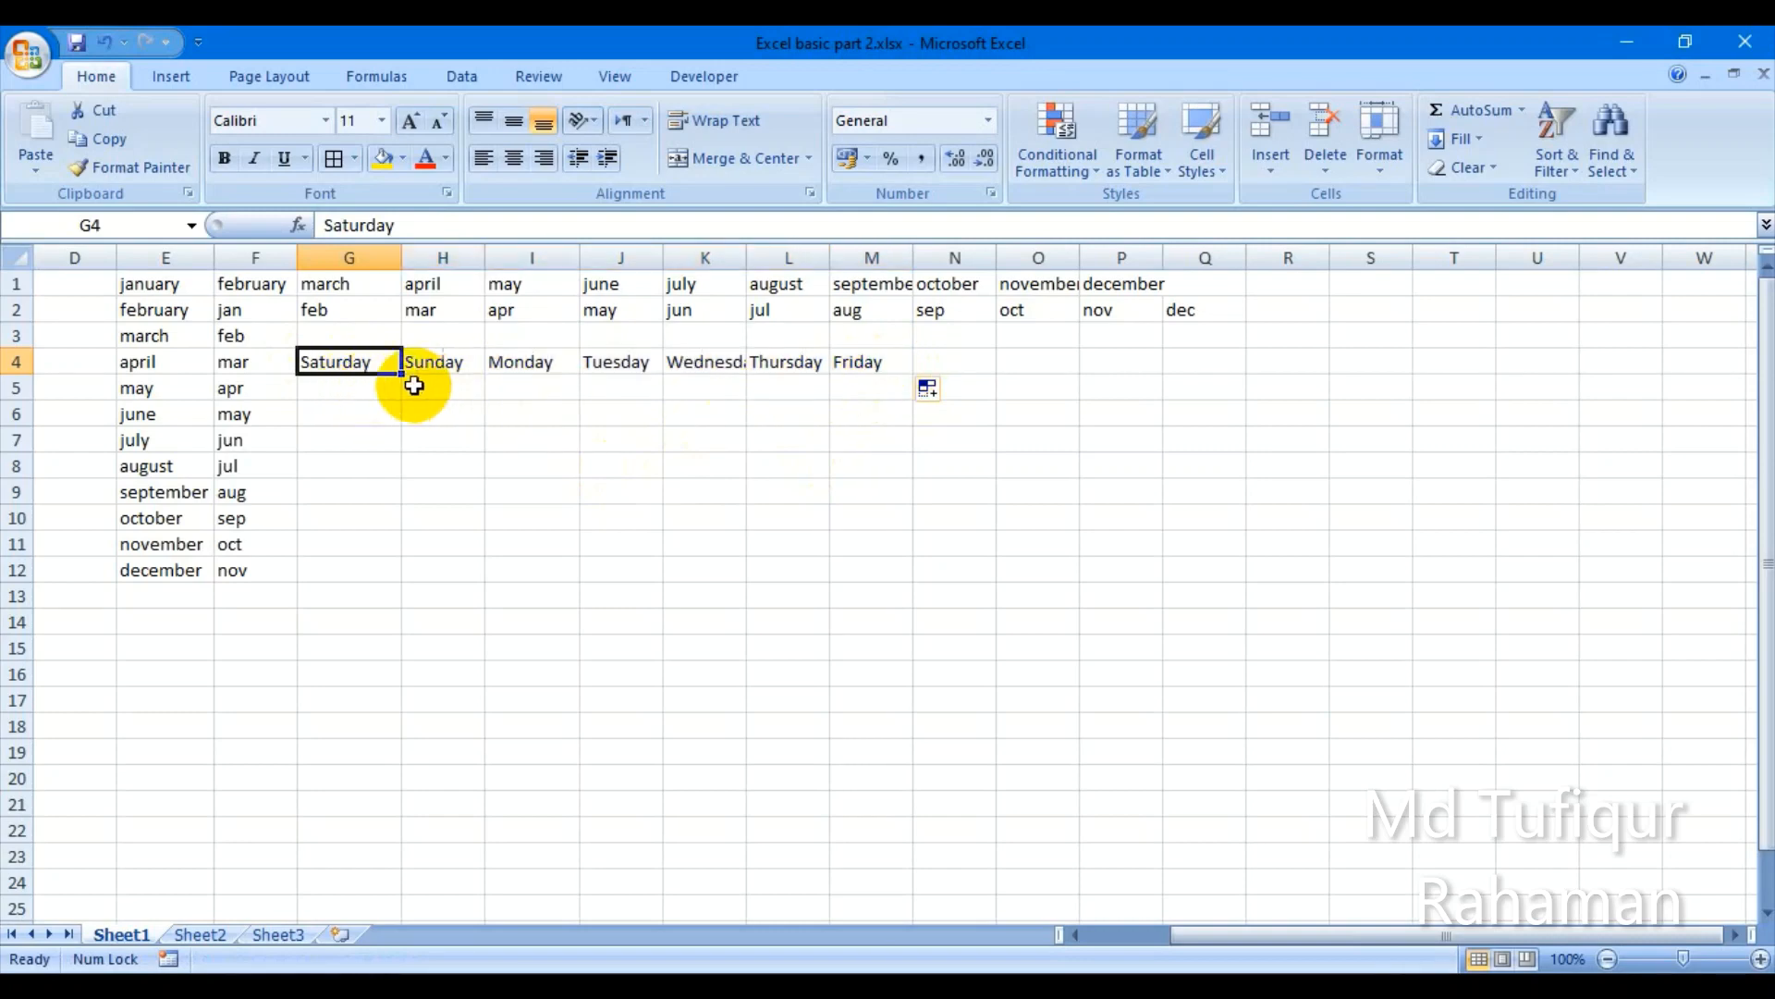
pyautogui.moveTo(403, 375); pyautogui.dragTo(375, 529)
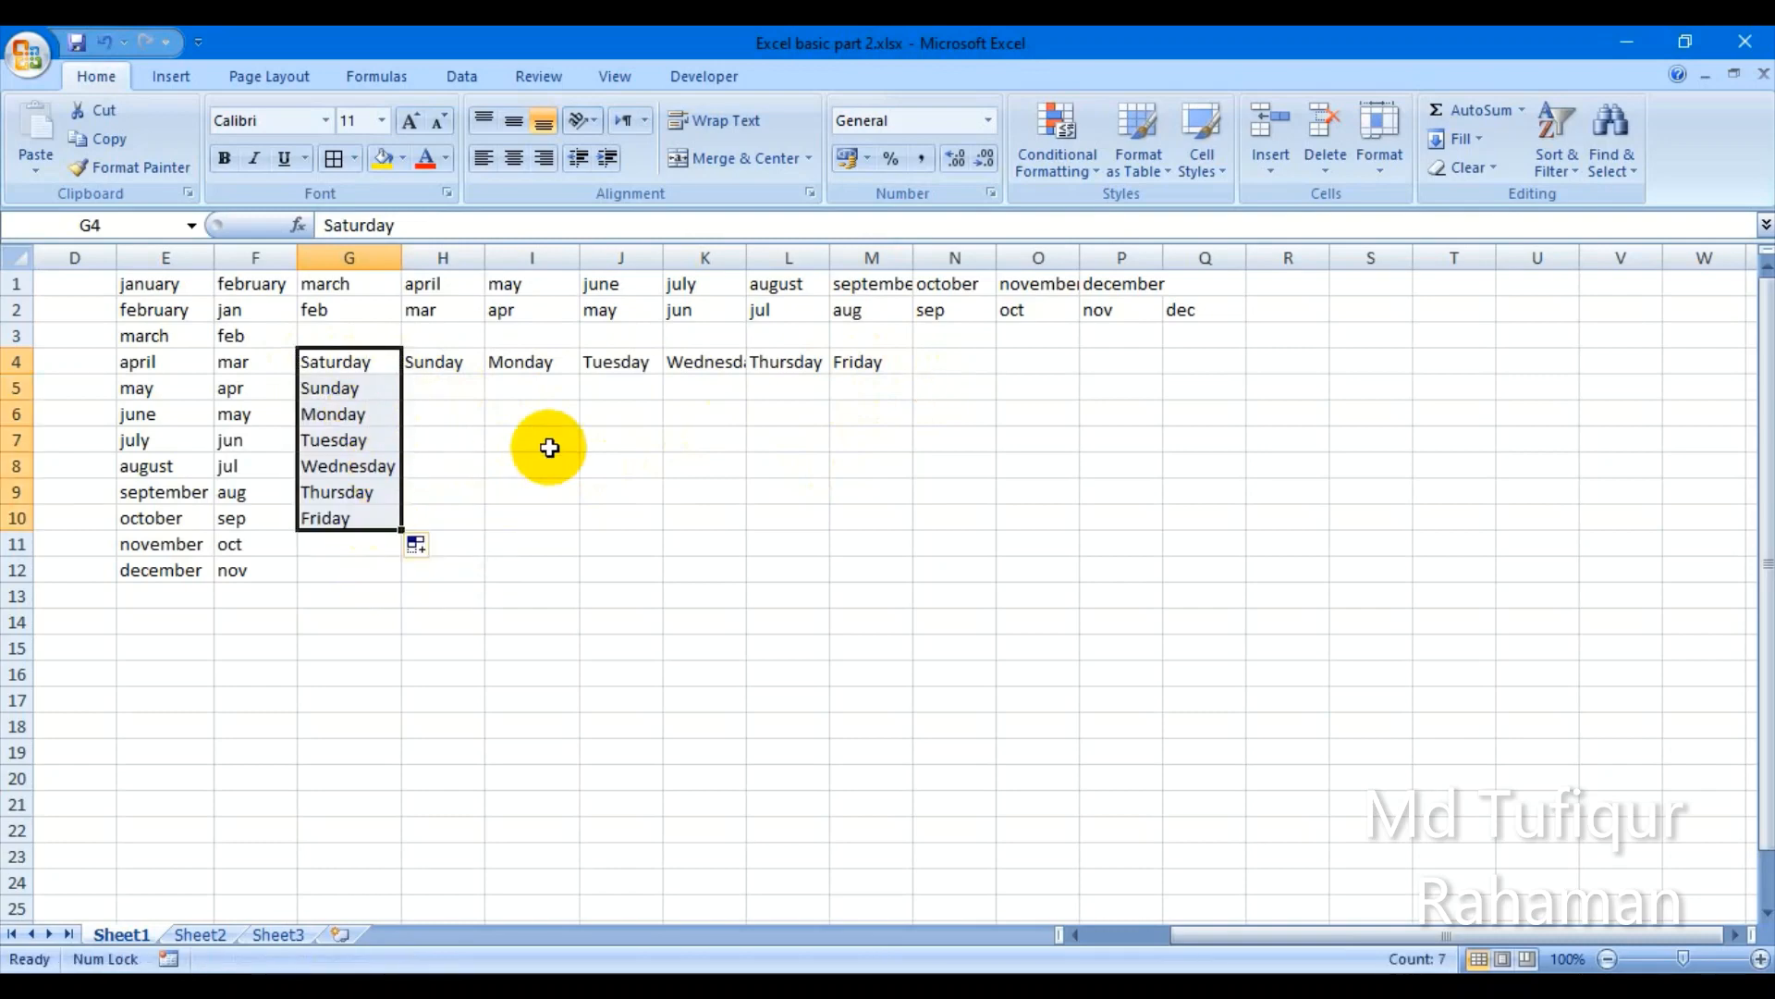
# Step: Enter sat in H5 and fill the abbreviated weekday names across row 5 to fri in N5
pyautogui.click(521, 438)
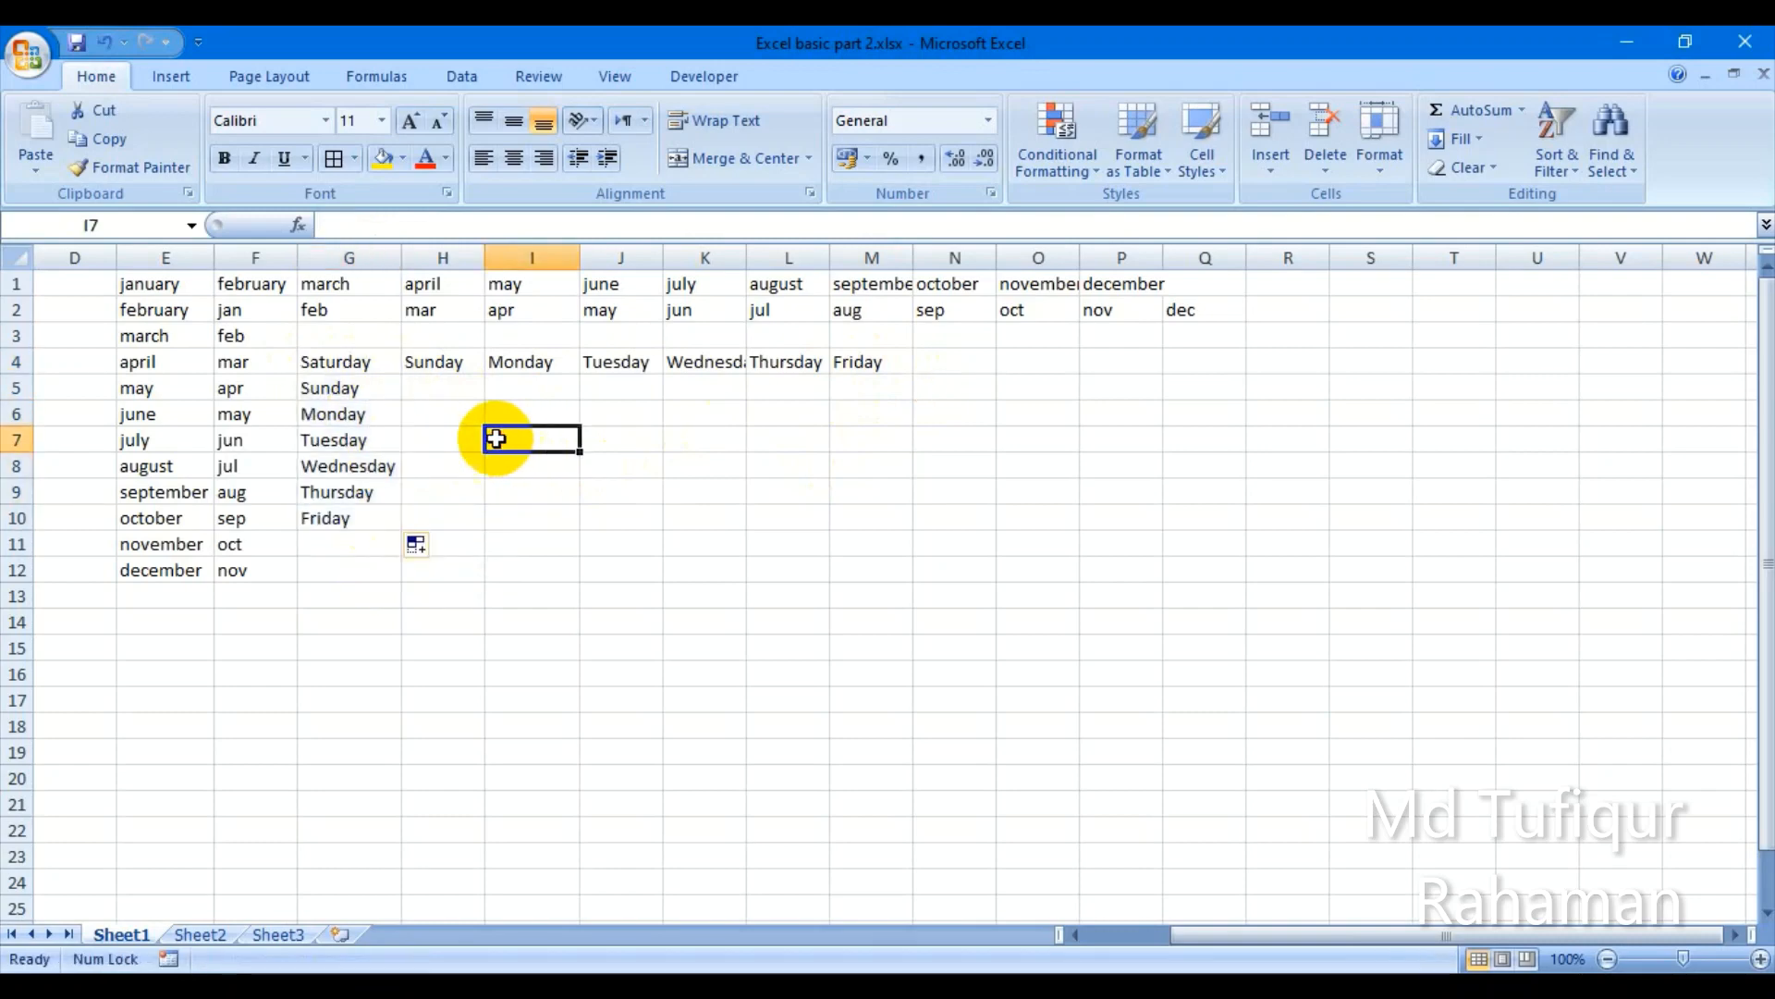
pyautogui.click(451, 388)
pyautogui.write('sat')
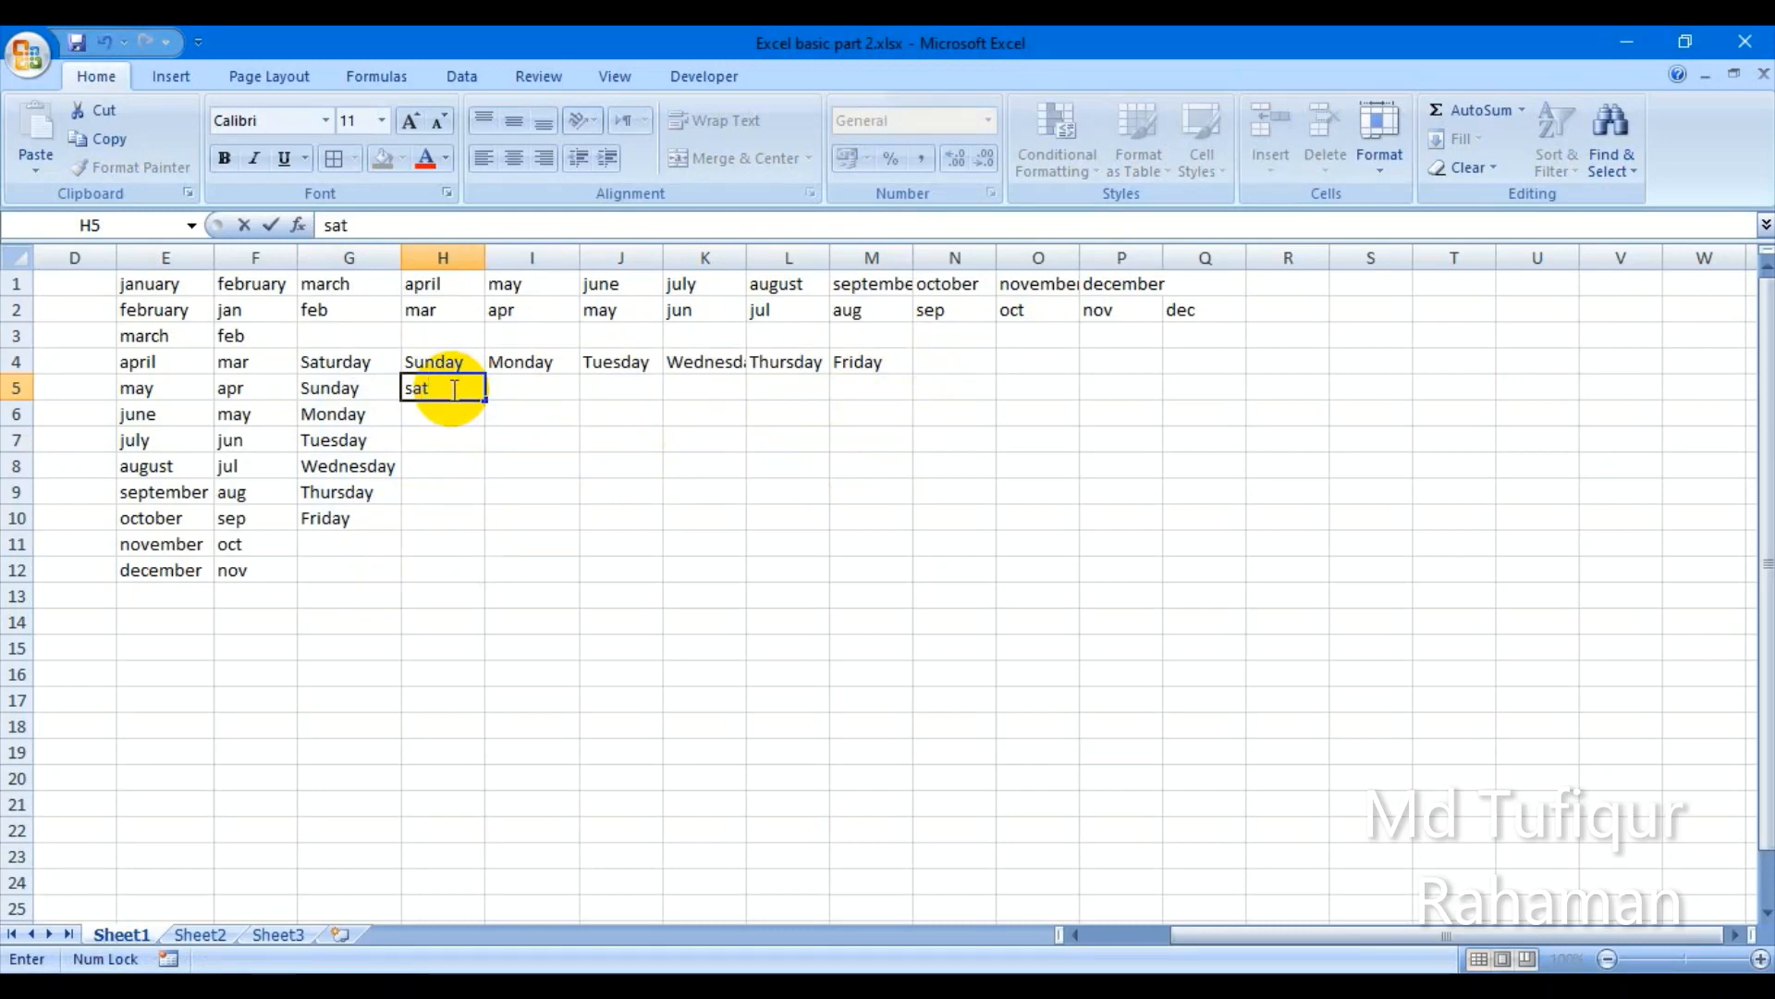
pyautogui.hotkey('ctrl', 'Return')
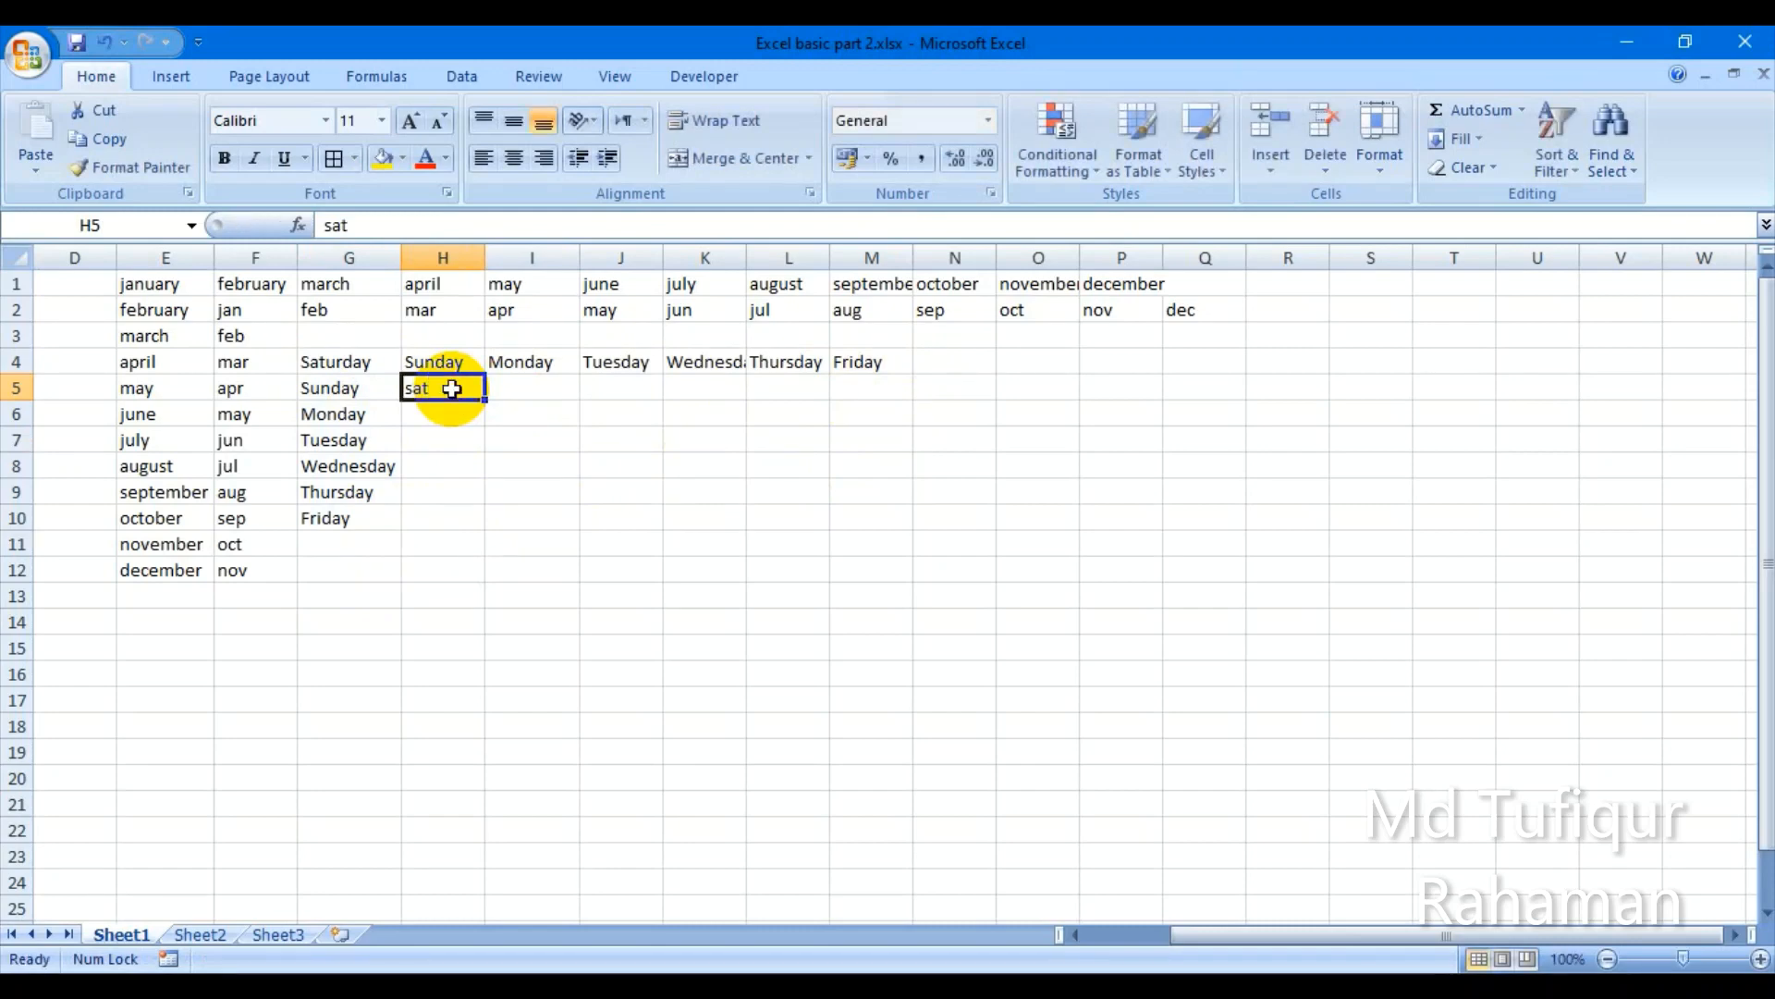
pyautogui.moveTo(485, 400); pyautogui.dragTo(957, 394)
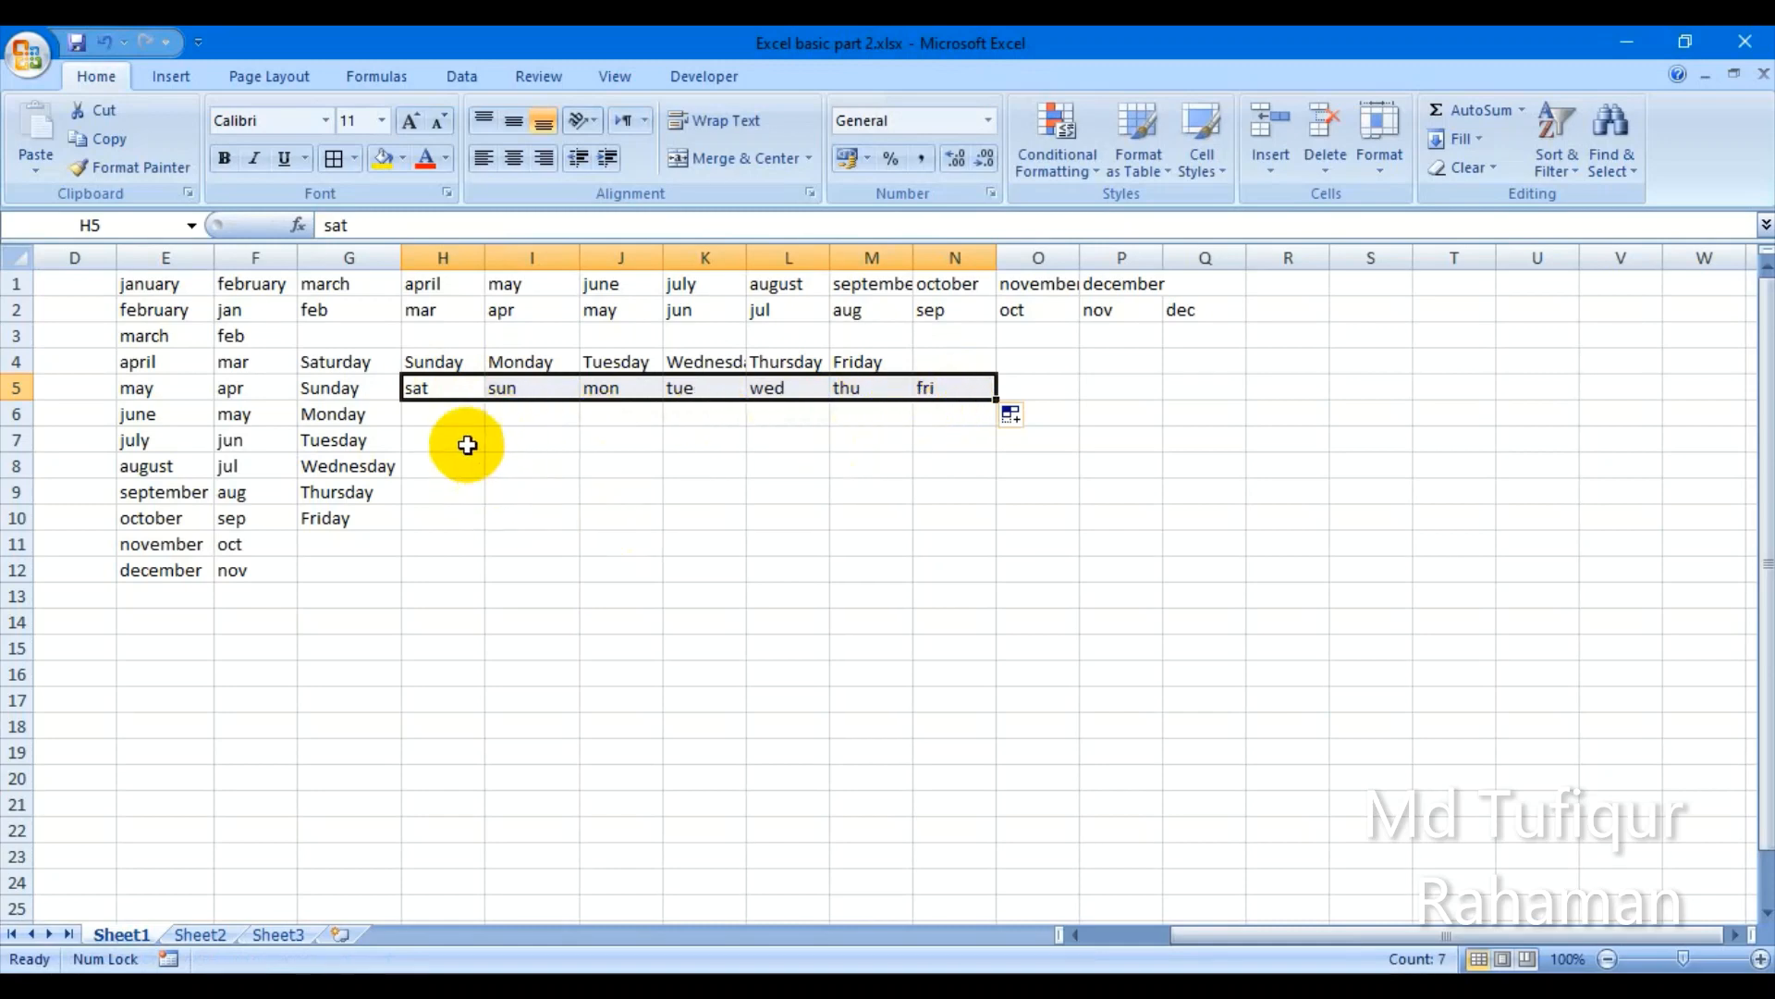
# Step: Fill the abbreviated weekday names from H5 down the column to fri in H11
pyautogui.click(472, 395)
pyautogui.moveTo(487, 405); pyautogui.dragTo(502, 546)
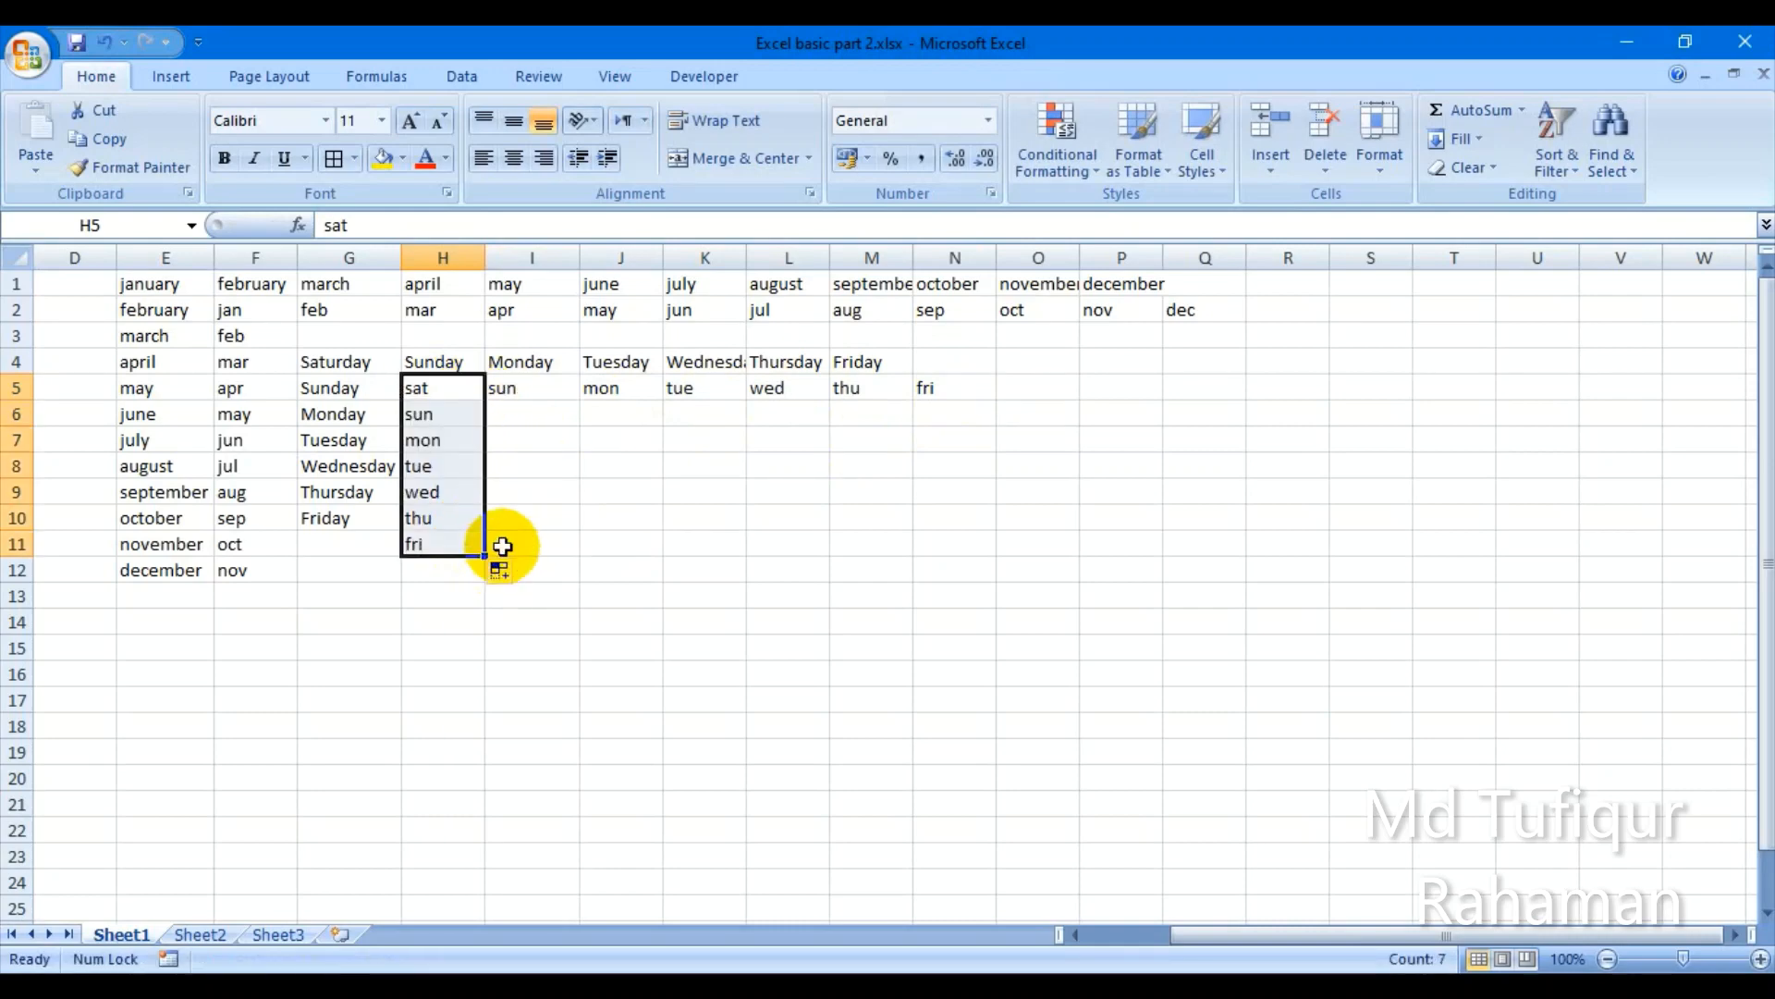
pyautogui.click(589, 485)
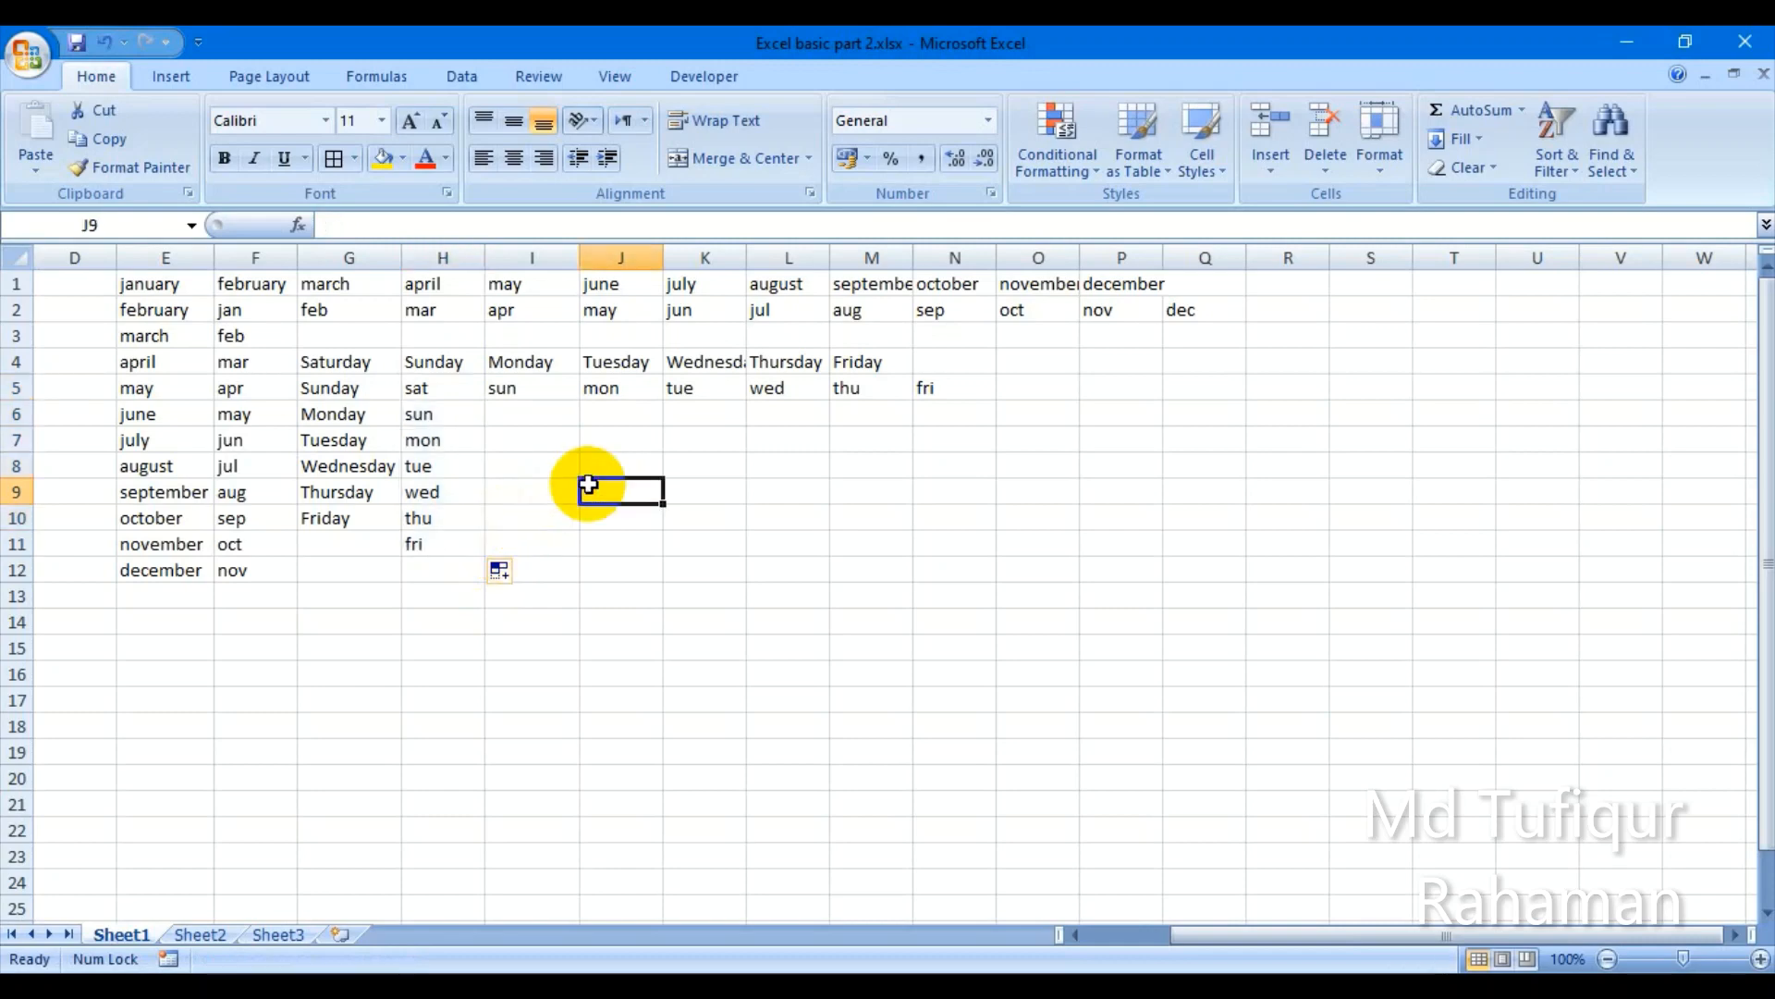
# Step: Enter 28-072023 in J7, try filling it down to J18 and undo that fill
pyautogui.click(616, 443)
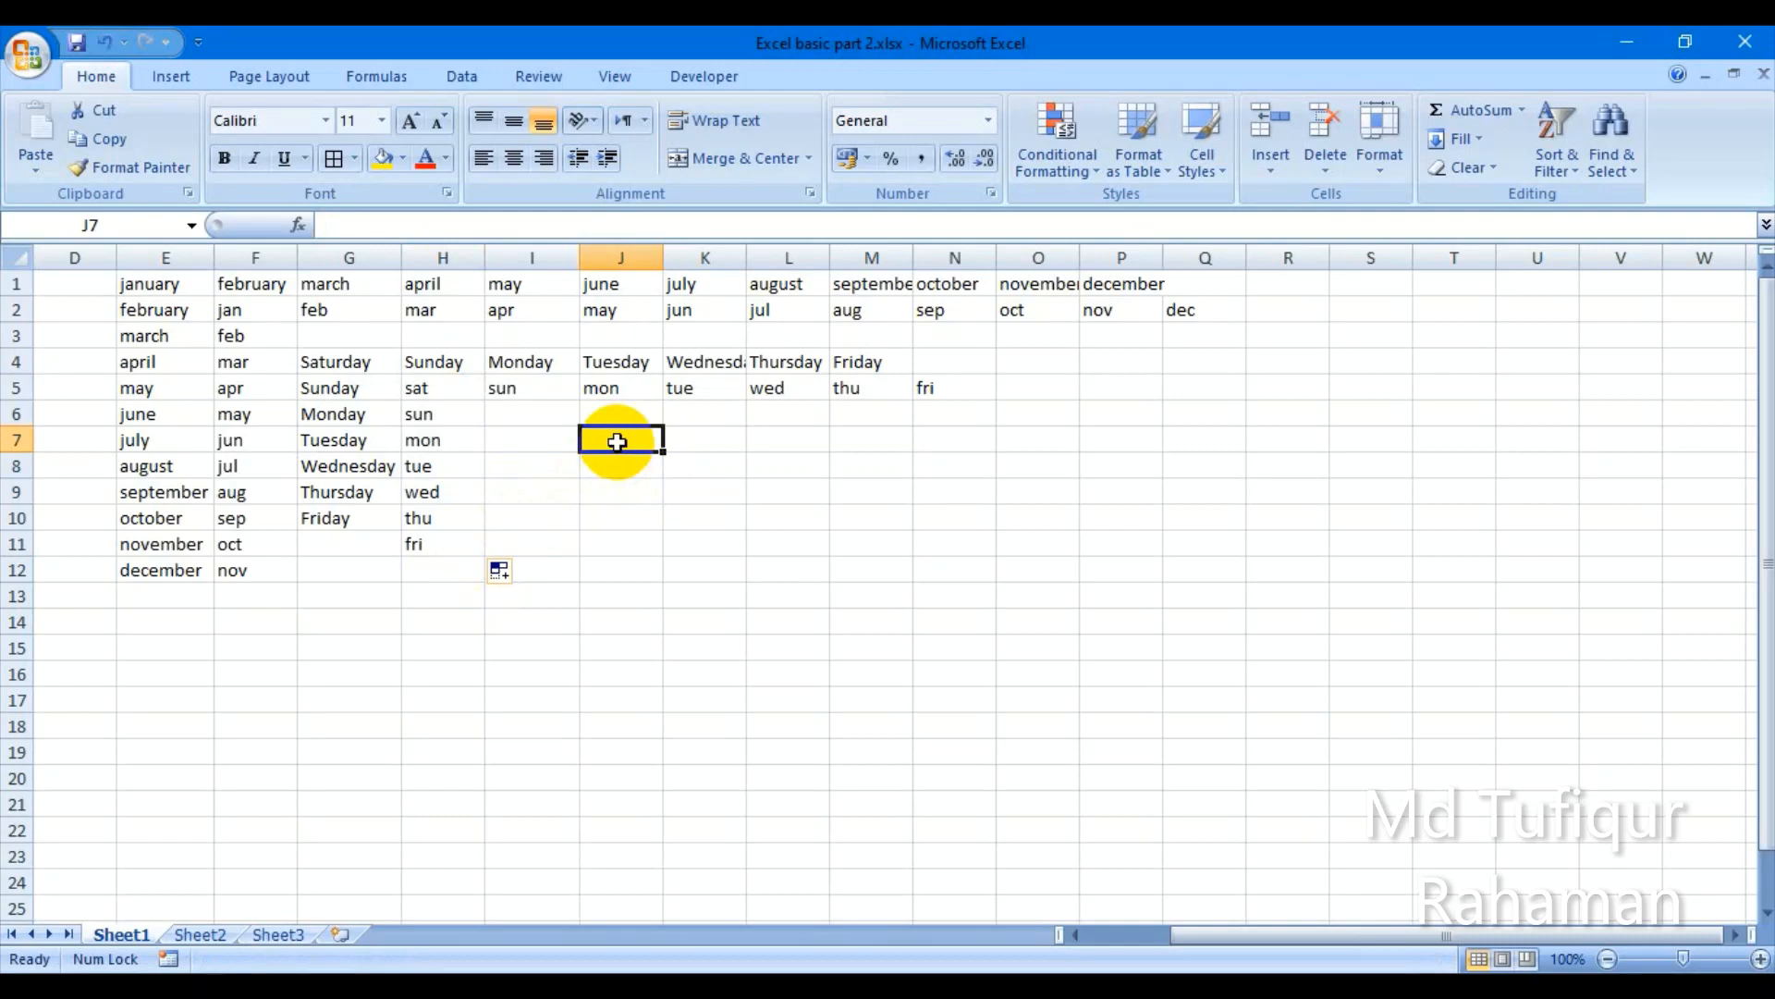
pyautogui.write('28-072023')
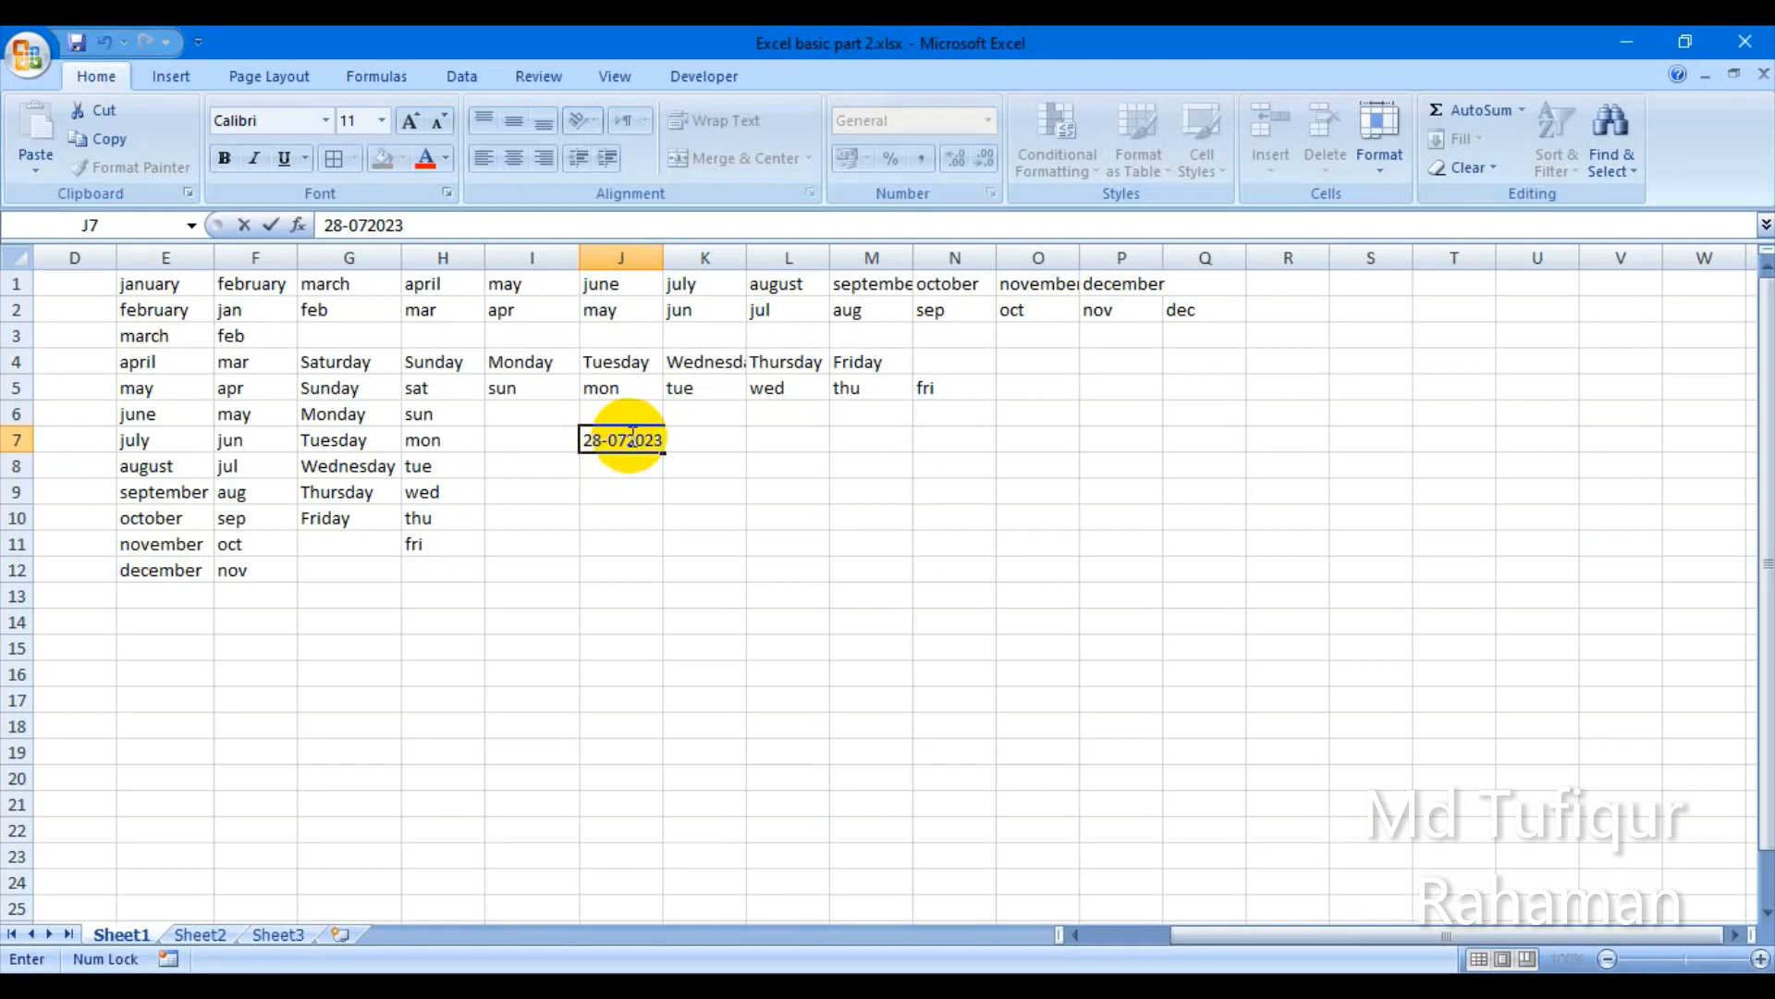
pyautogui.press('Escape')
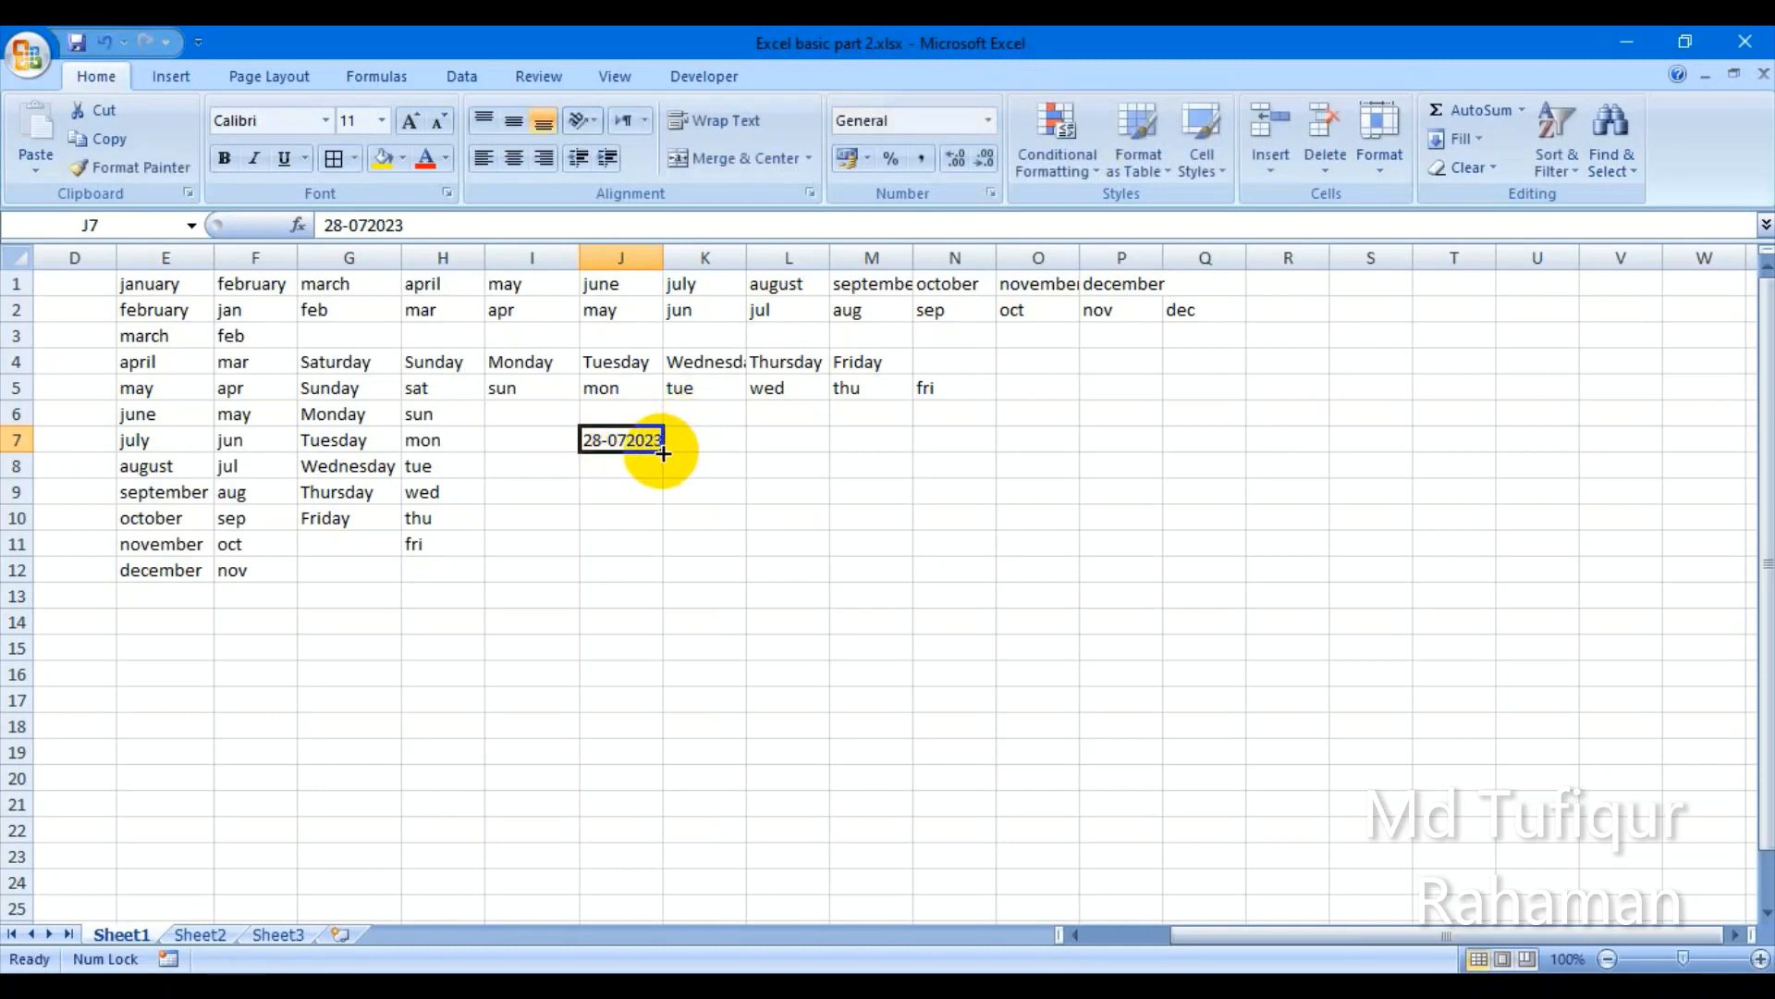
pyautogui.moveTo(663, 453); pyautogui.dragTo(671, 751)
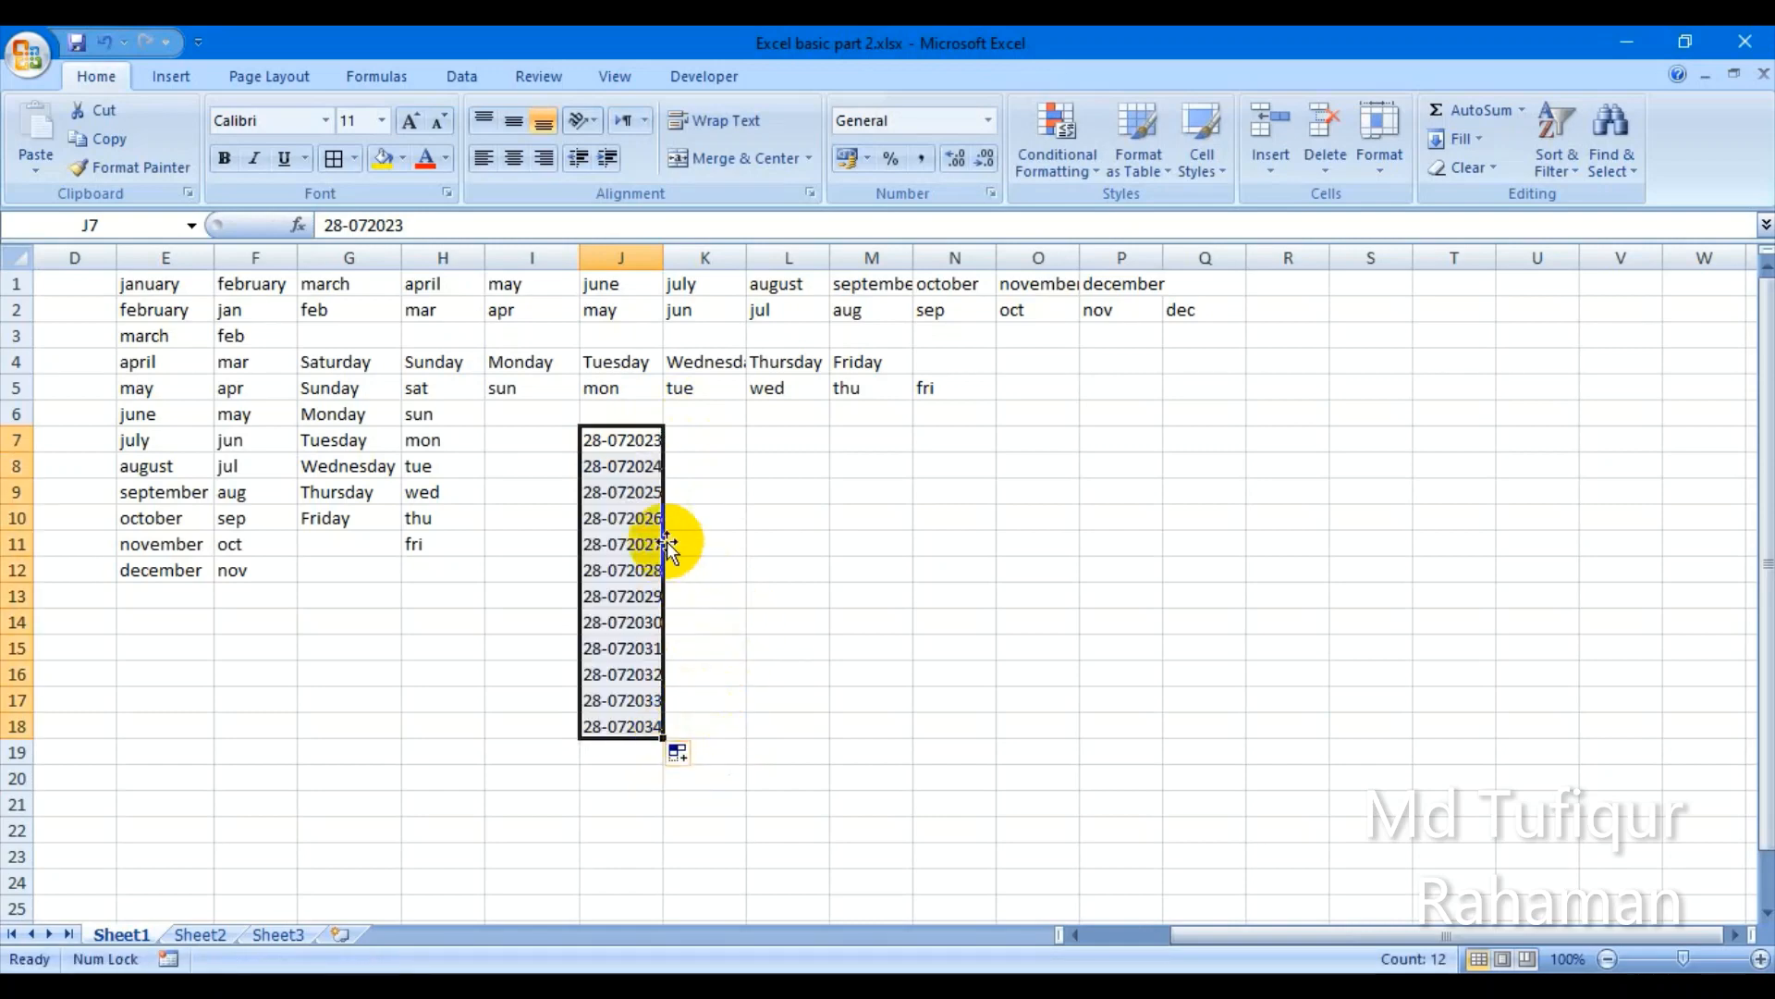
pyautogui.hotkey('ctrl', 'z')
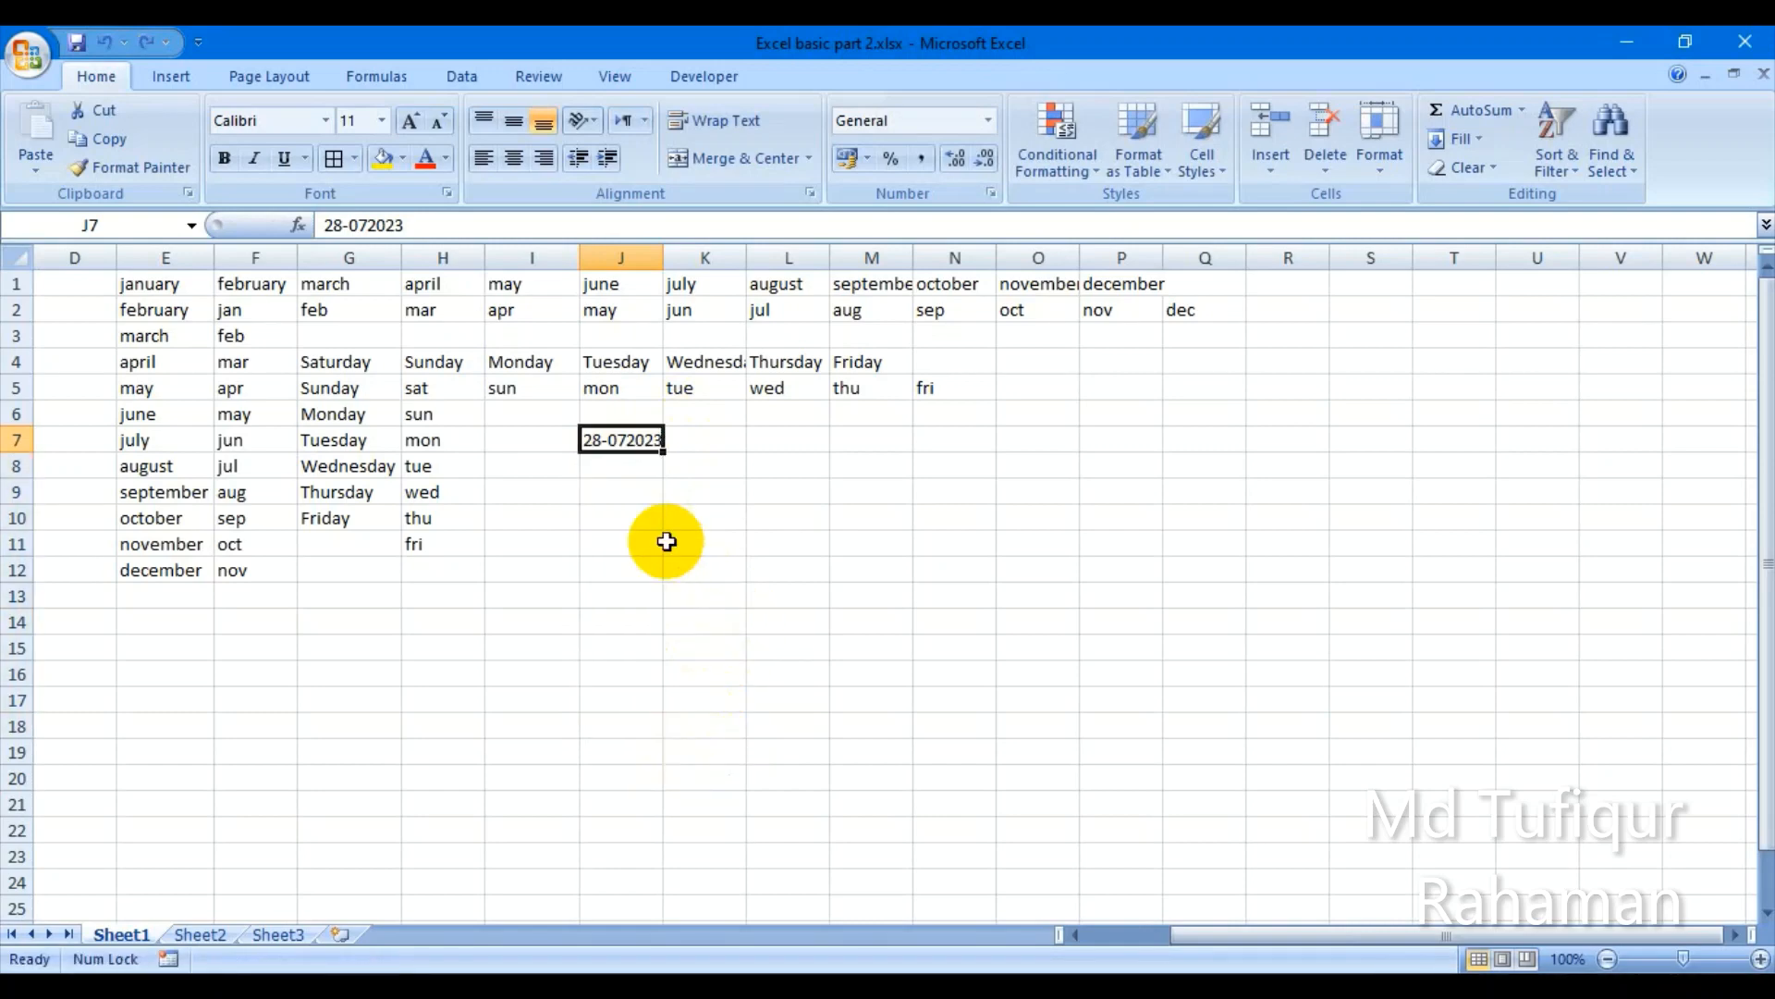
# Step: Correct the entry in J7 to 28-07-2023 and fill the dates down to 11-08-2023 in J21
pyautogui.doubleClick(626, 441)
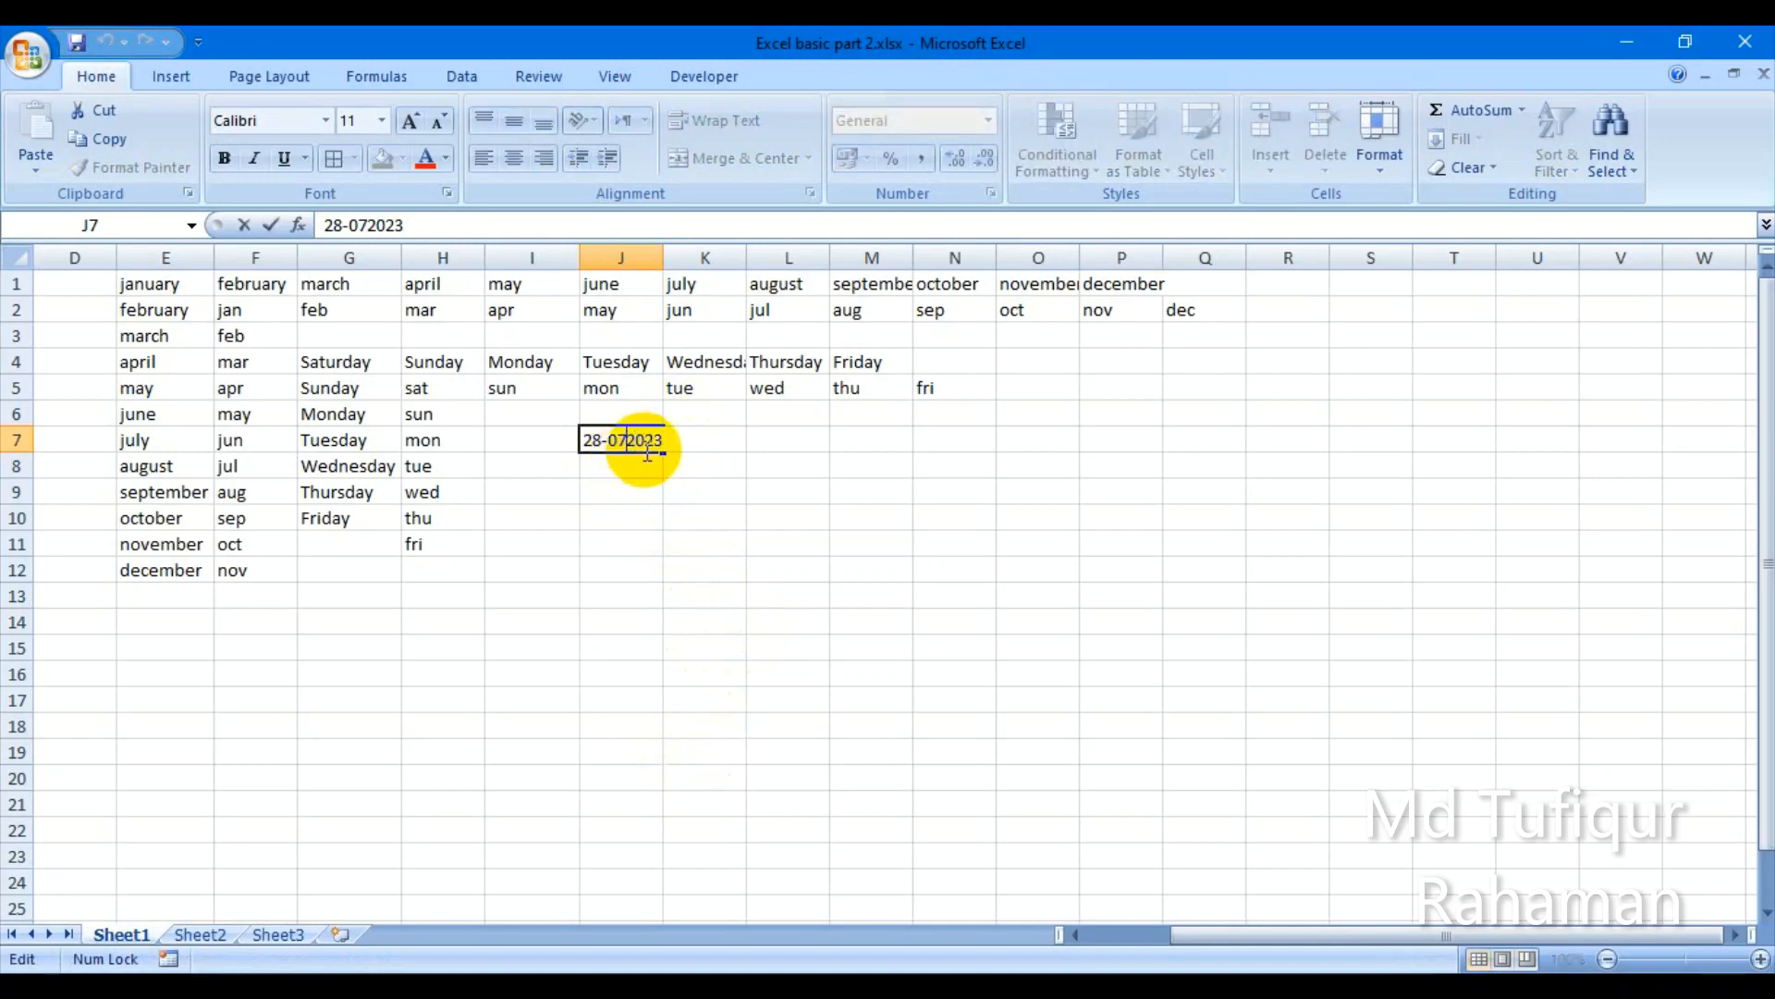
pyautogui.write('-')
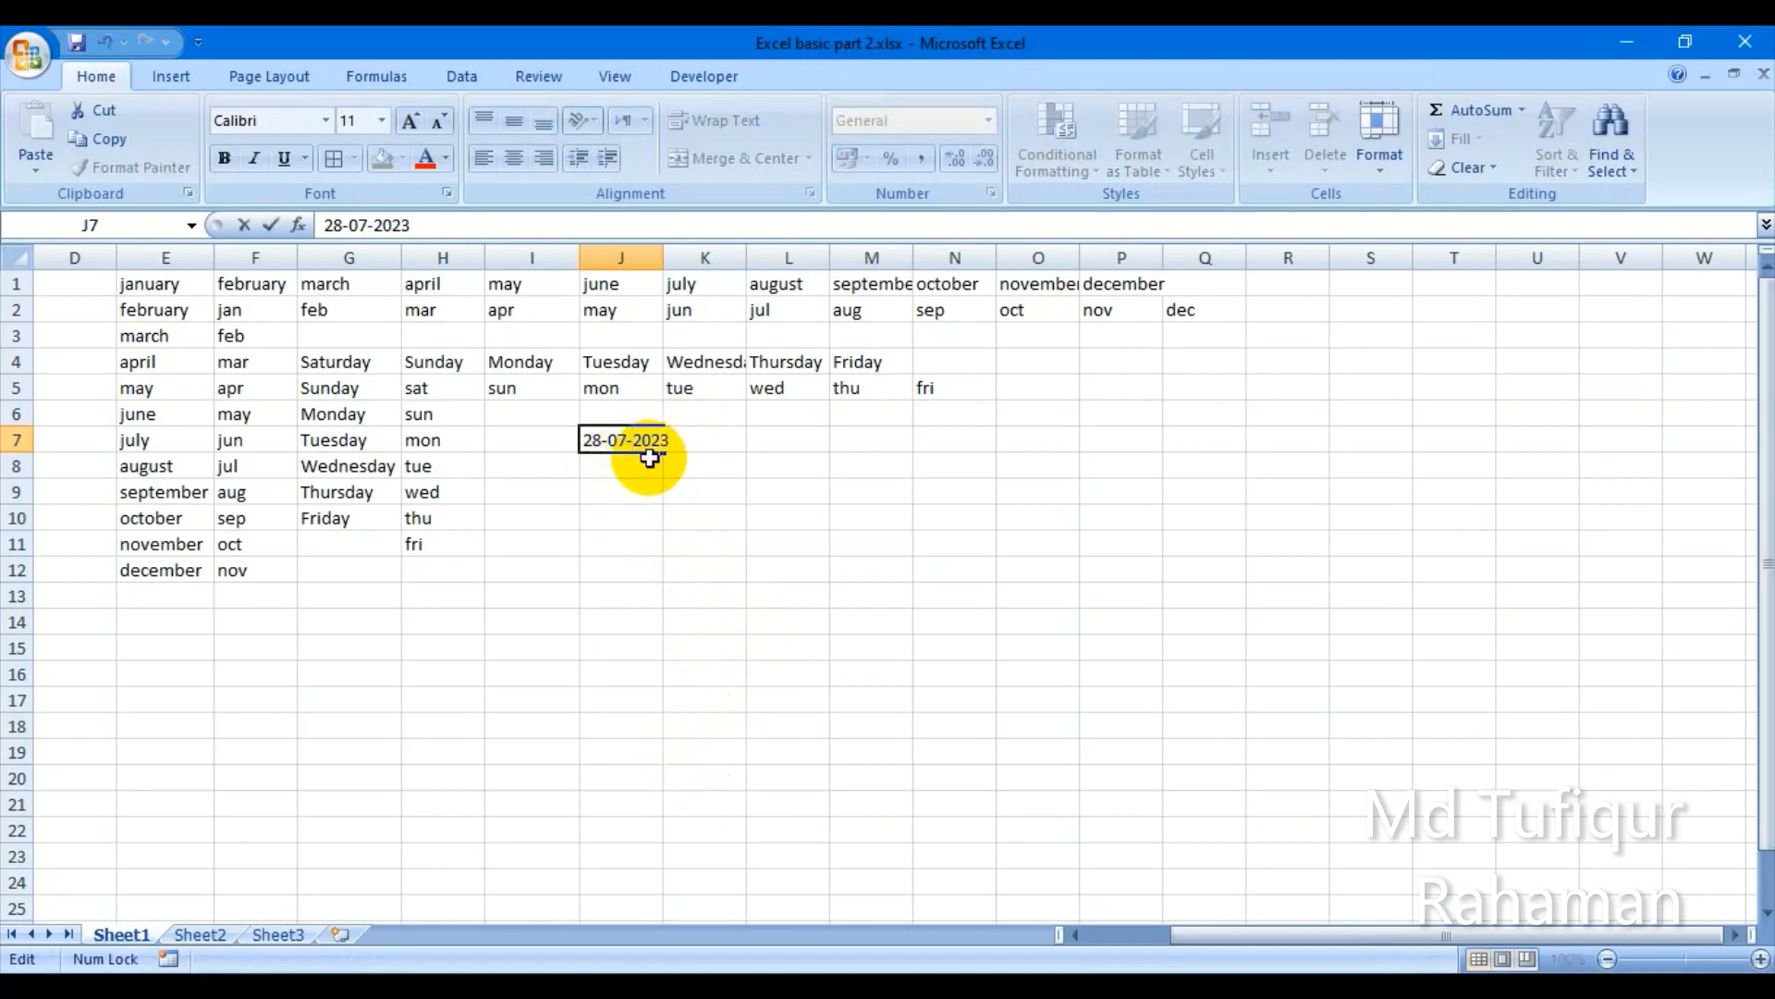
pyautogui.hotkey('ctrl', 'Return')
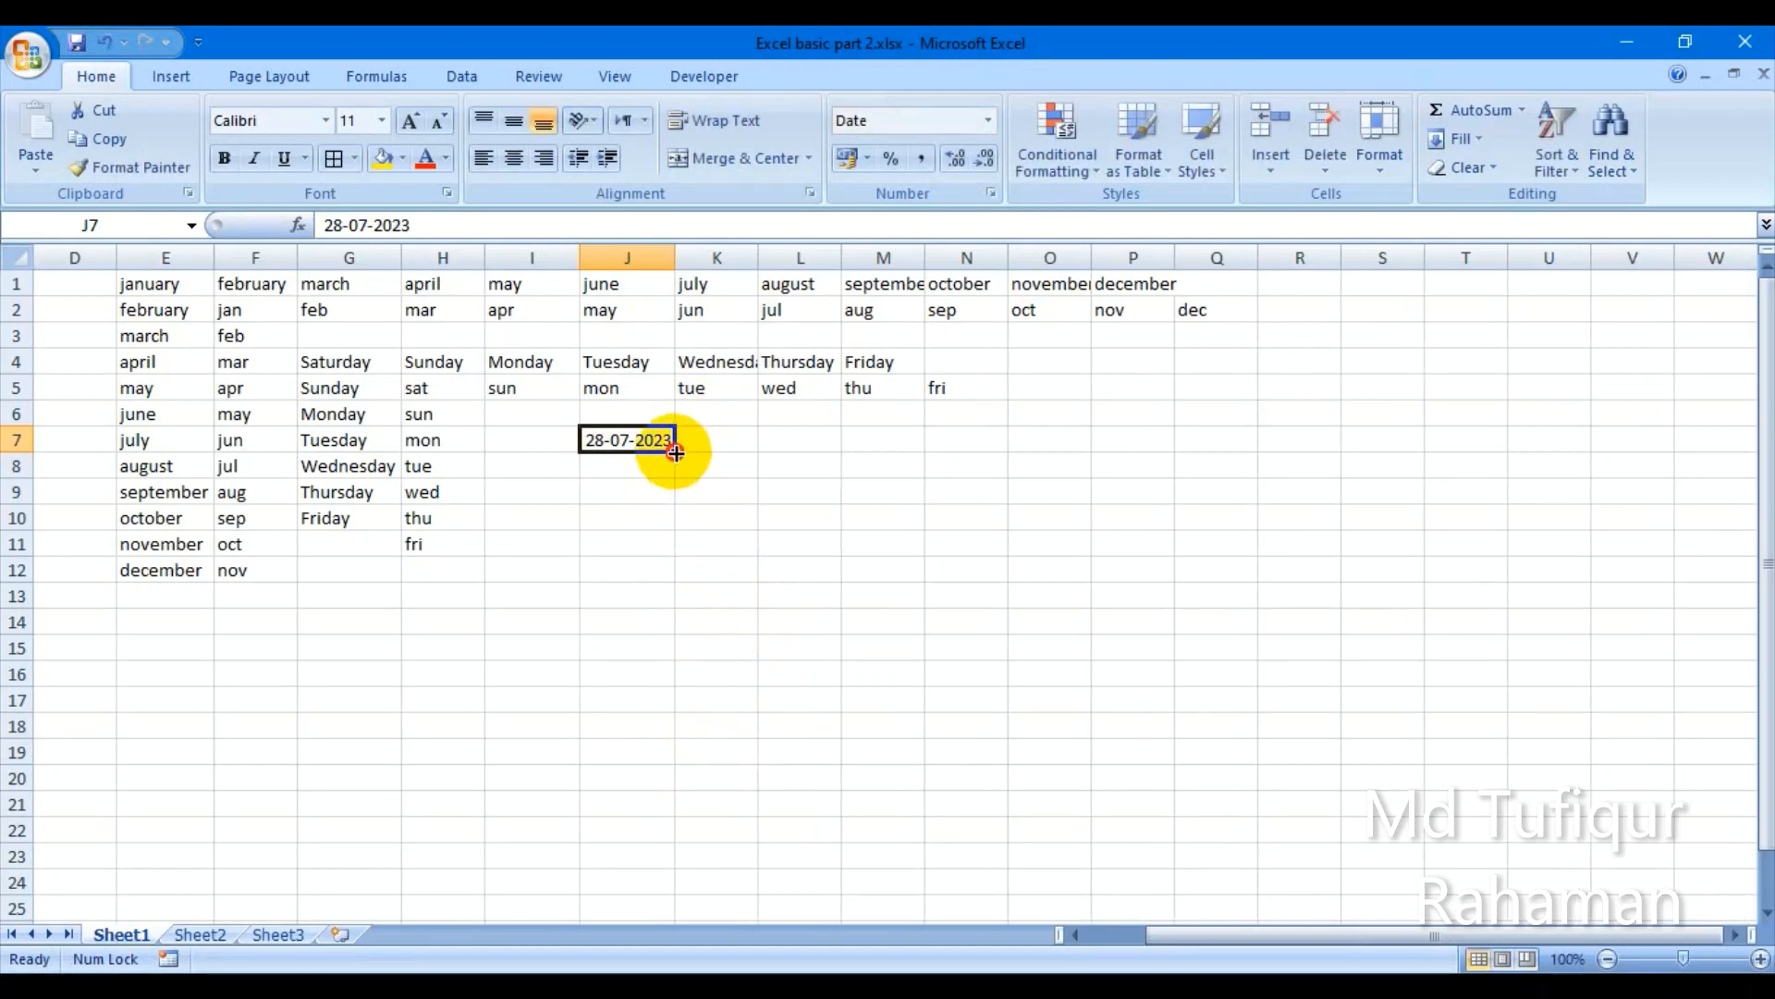
pyautogui.moveTo(675, 452); pyautogui.dragTo(682, 813)
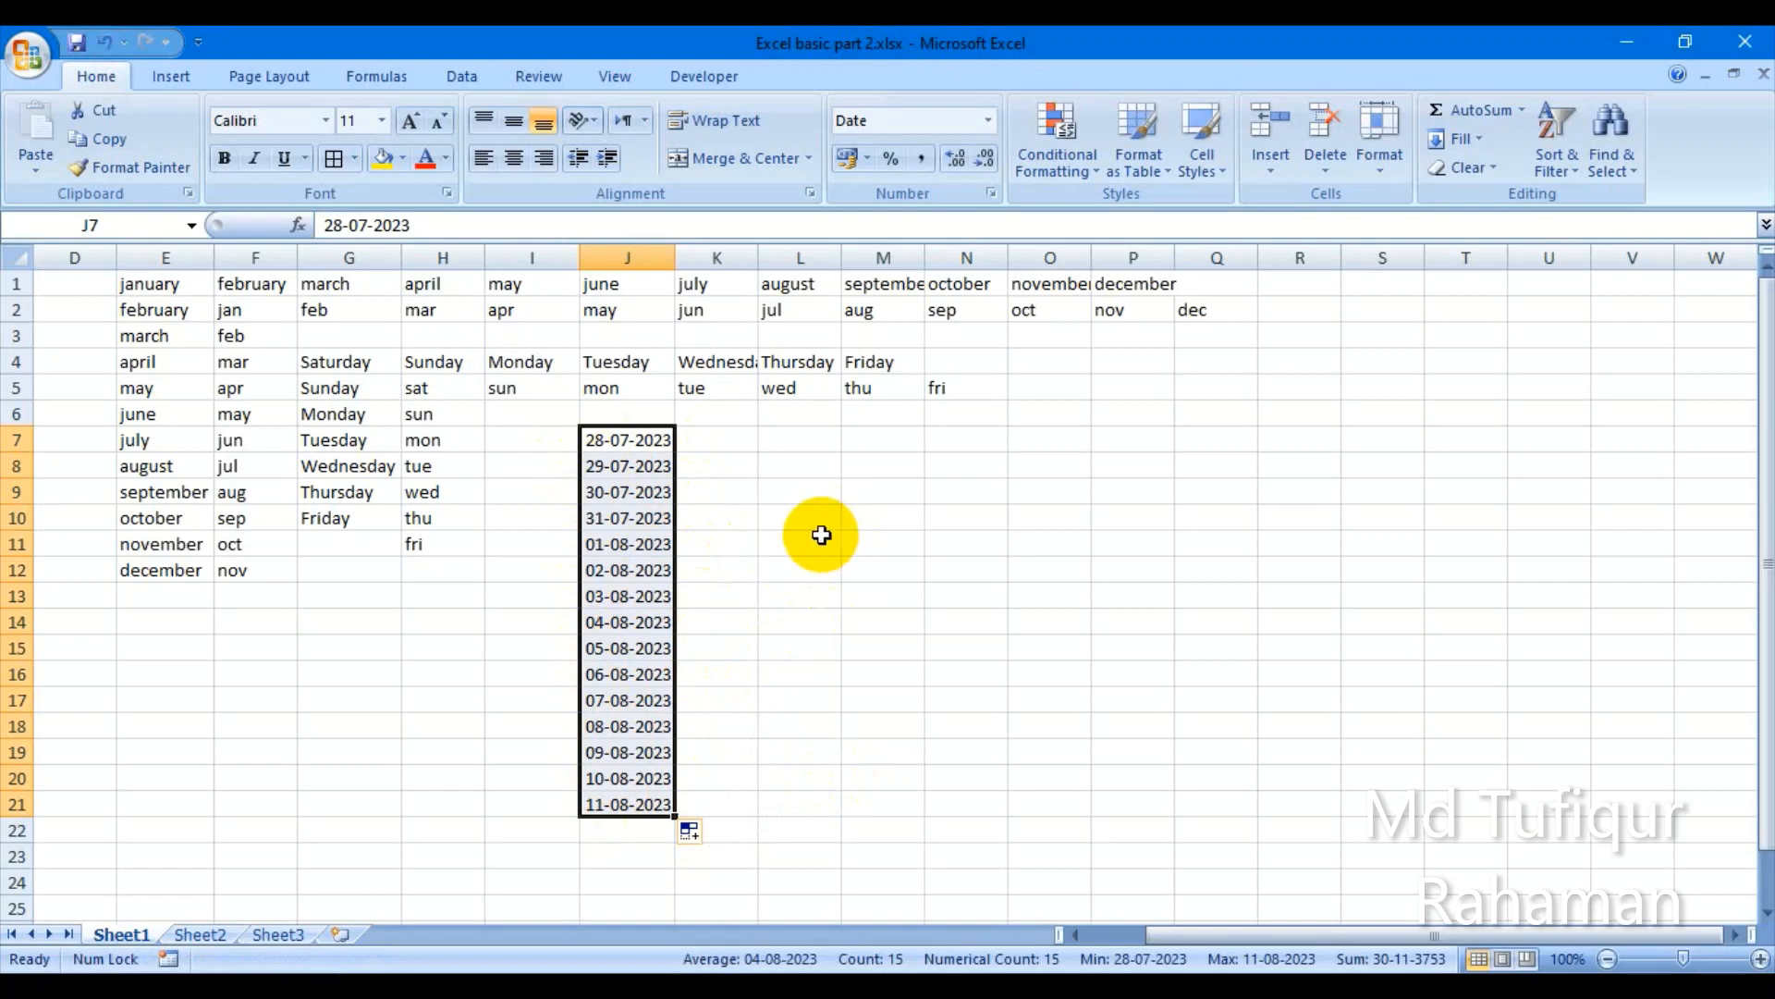
pyautogui.click(737, 460)
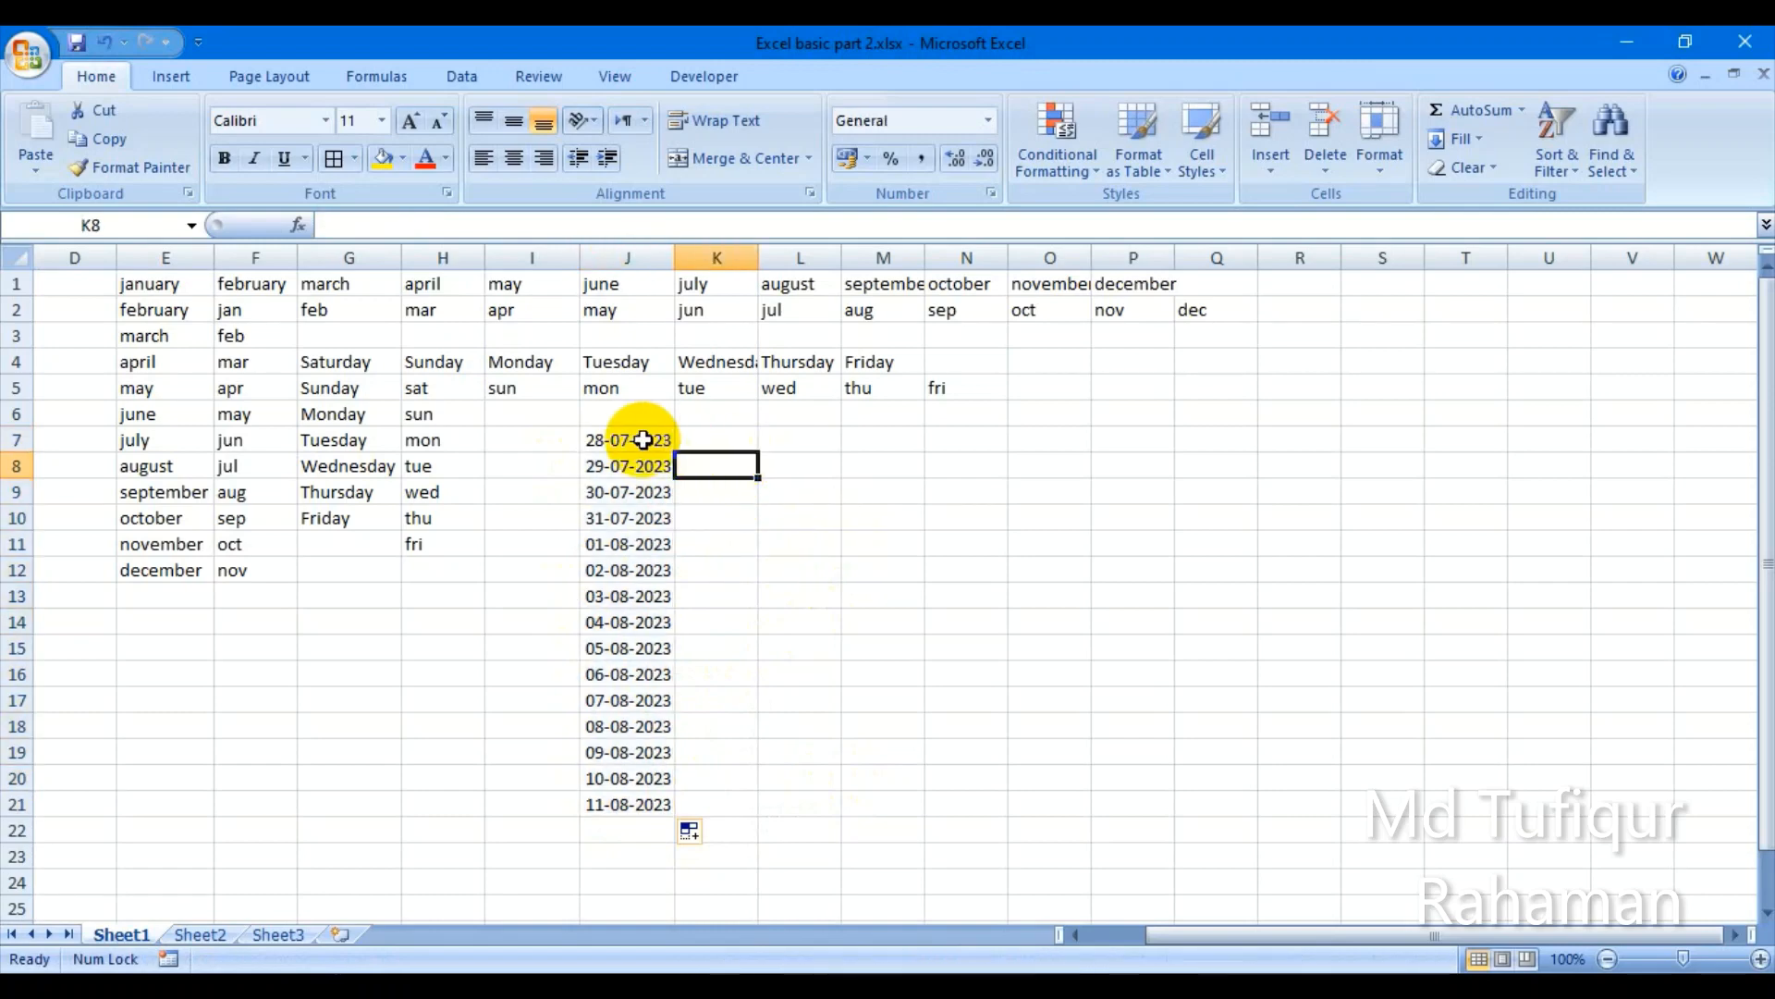
# Step: Fill the dates from J7 across to 05-08-2023 in R7 and widen columns K to R to fit them
pyautogui.click(634, 441)
pyautogui.moveTo(675, 453); pyautogui.dragTo(1341, 431)
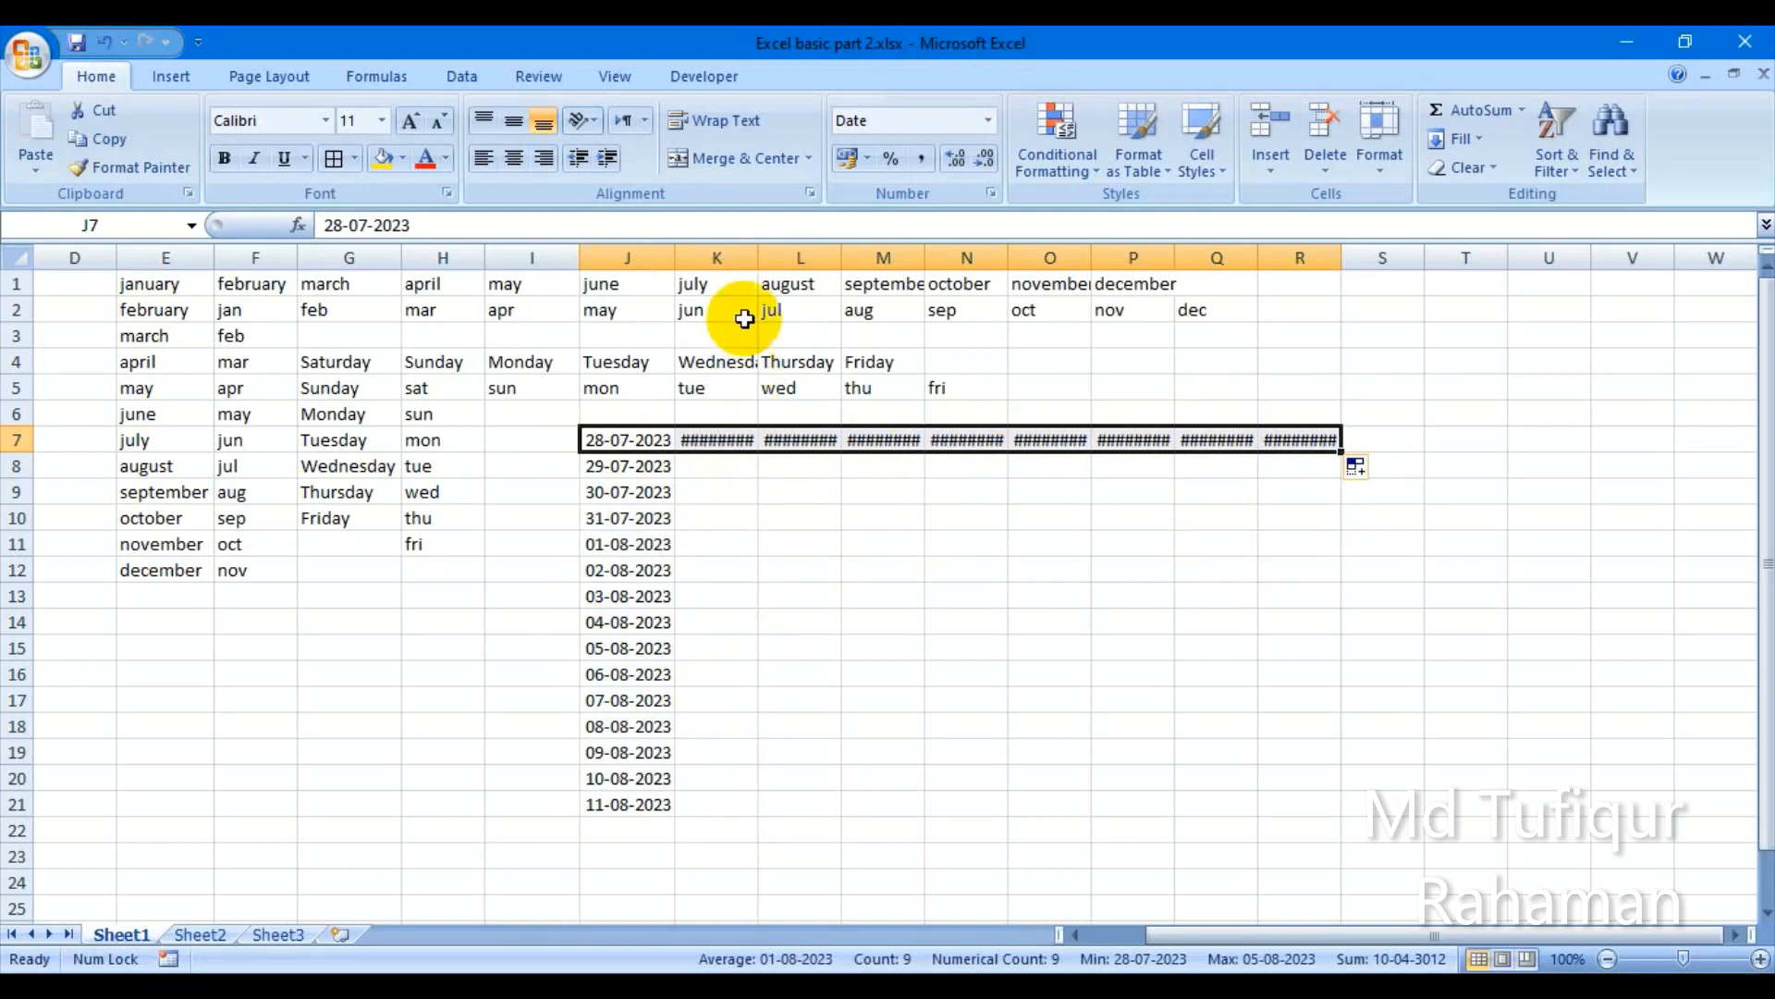
pyautogui.click(719, 258)
pyautogui.moveTo(719, 258); pyautogui.dragTo(1285, 258)
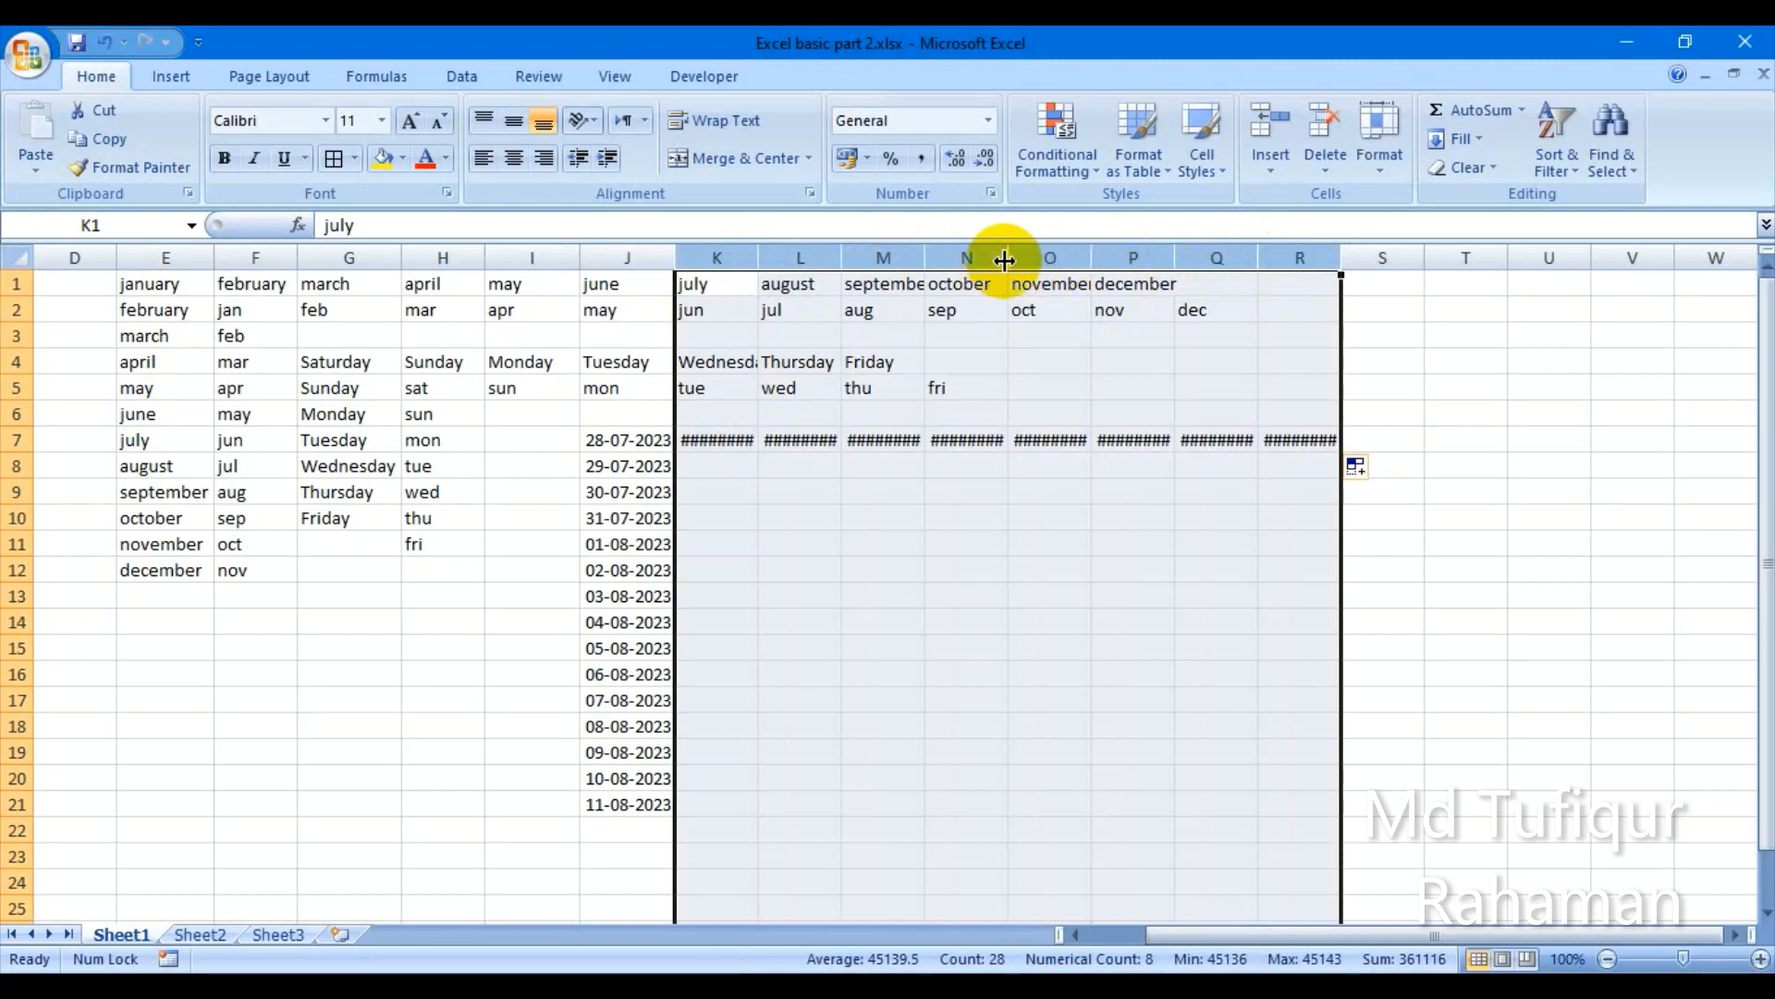
pyautogui.moveTo(1008, 259); pyautogui.dragTo(1024, 259)
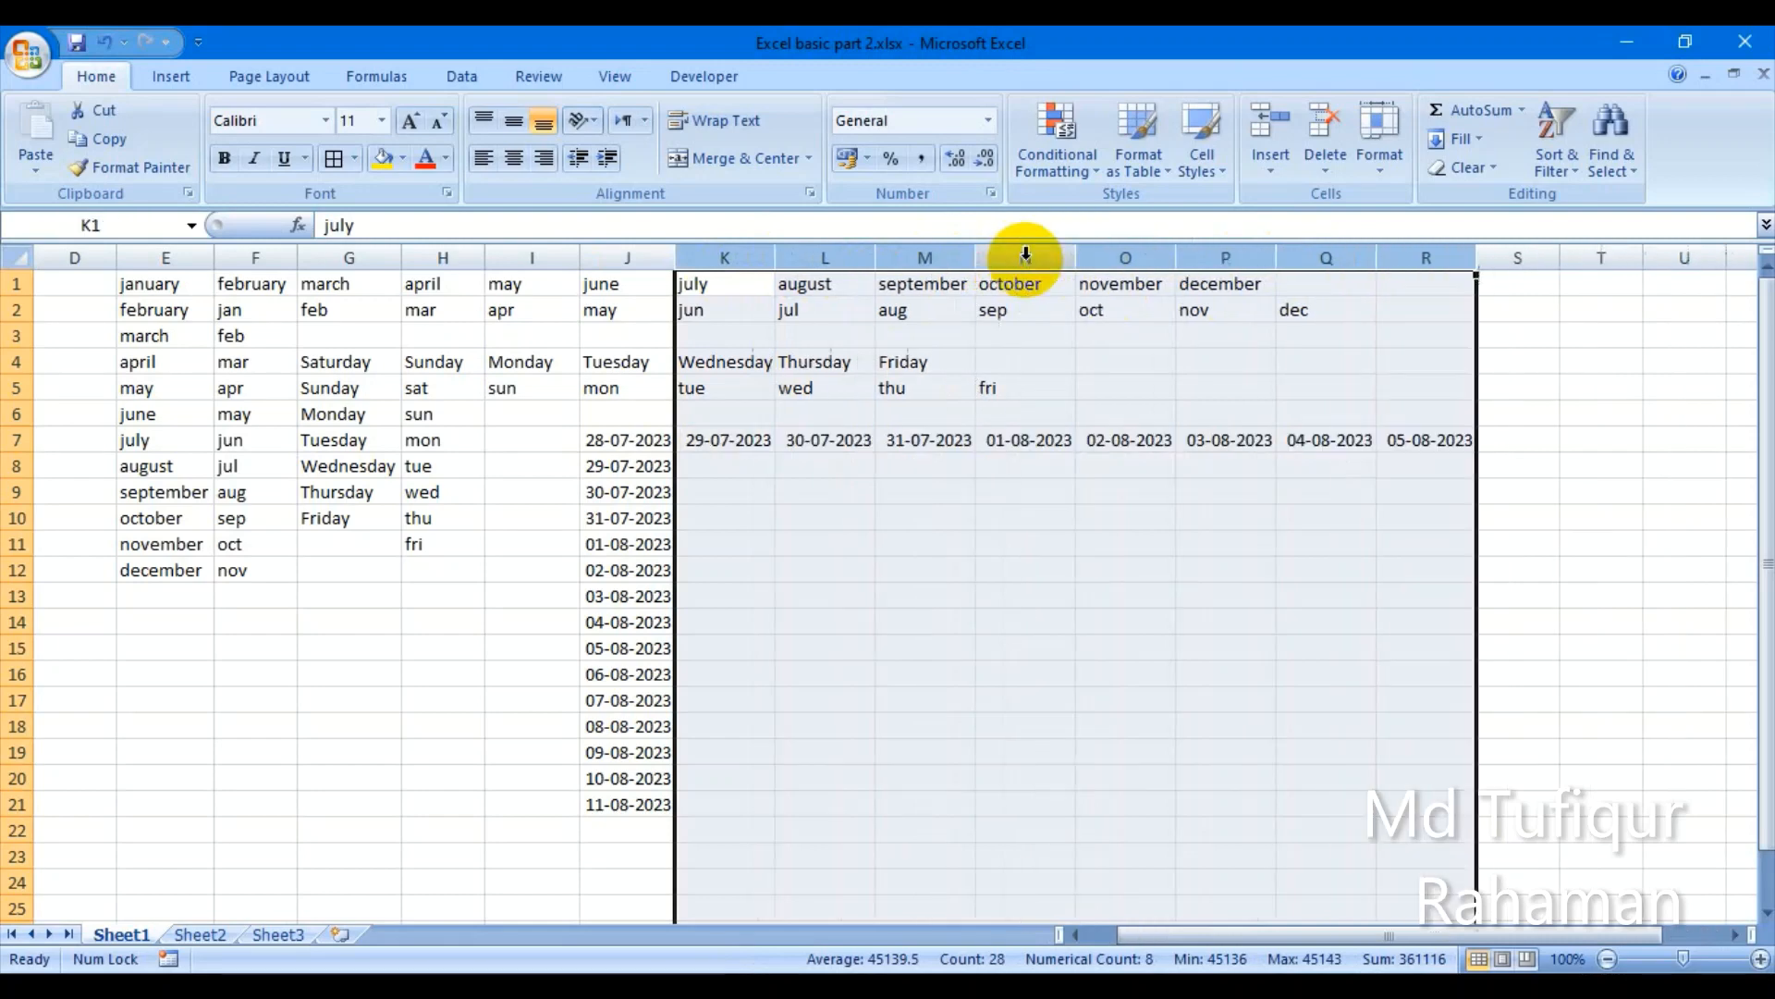
pyautogui.click(741, 445)
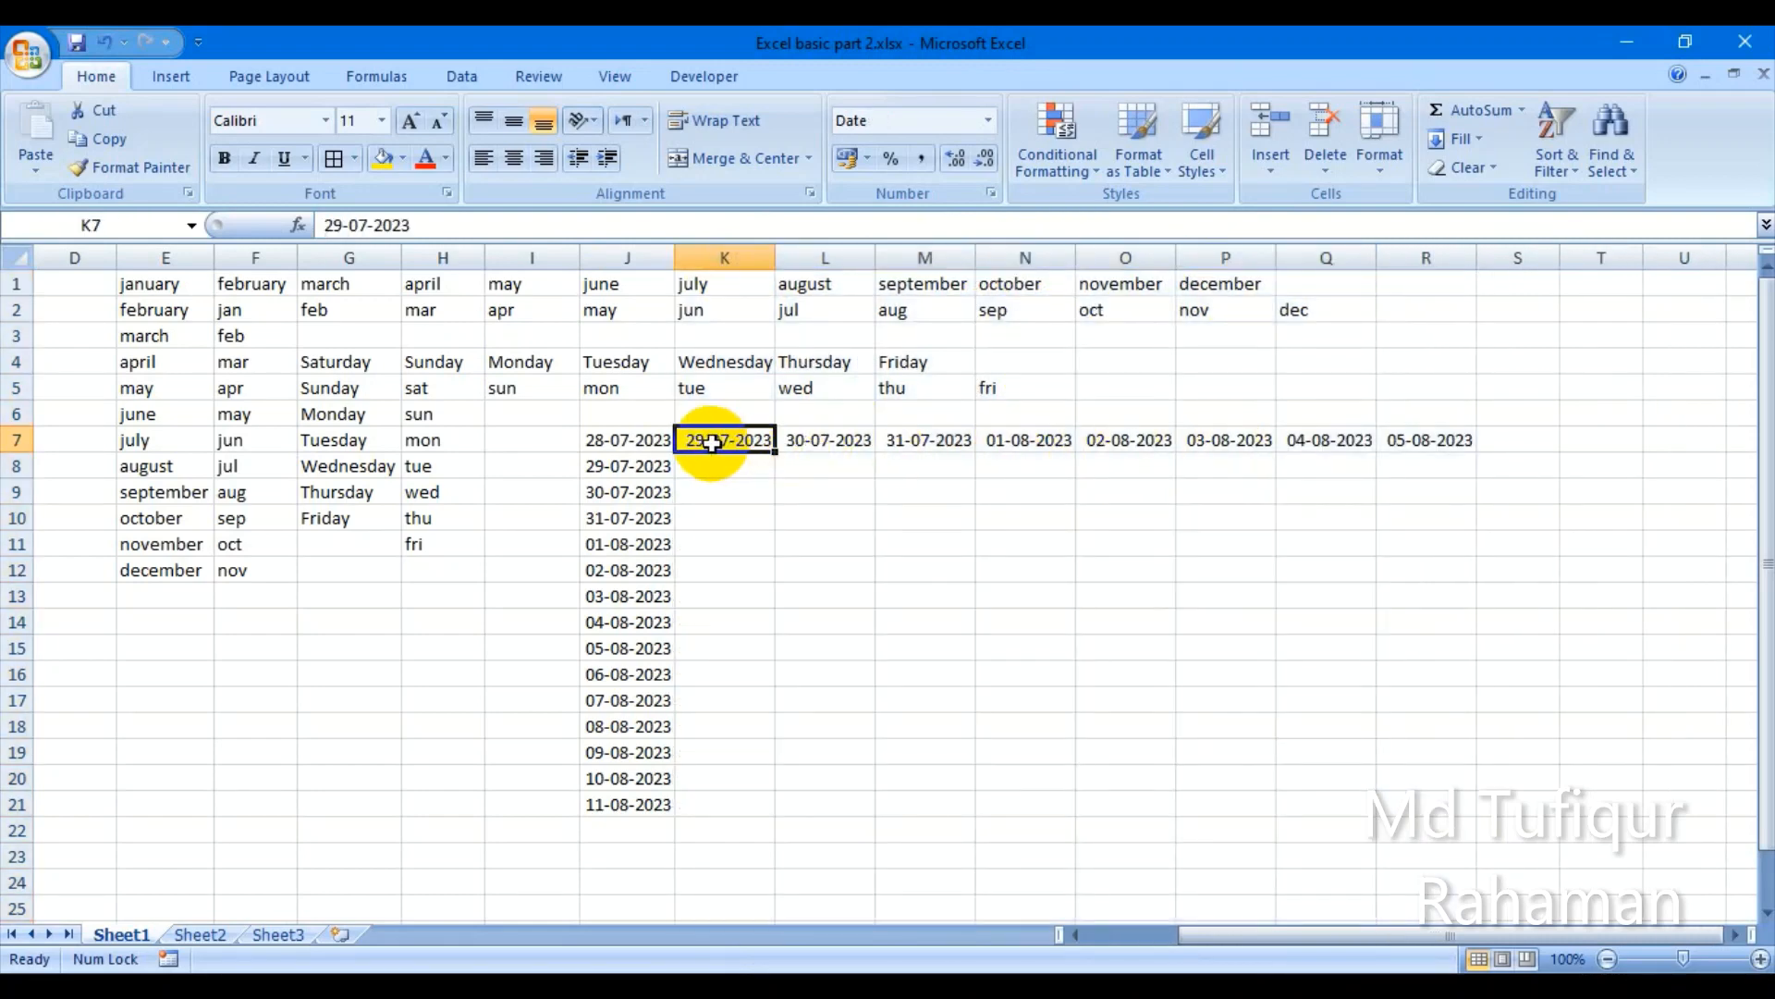
pyautogui.moveTo(859, 442); pyautogui.dragTo(1403, 453)
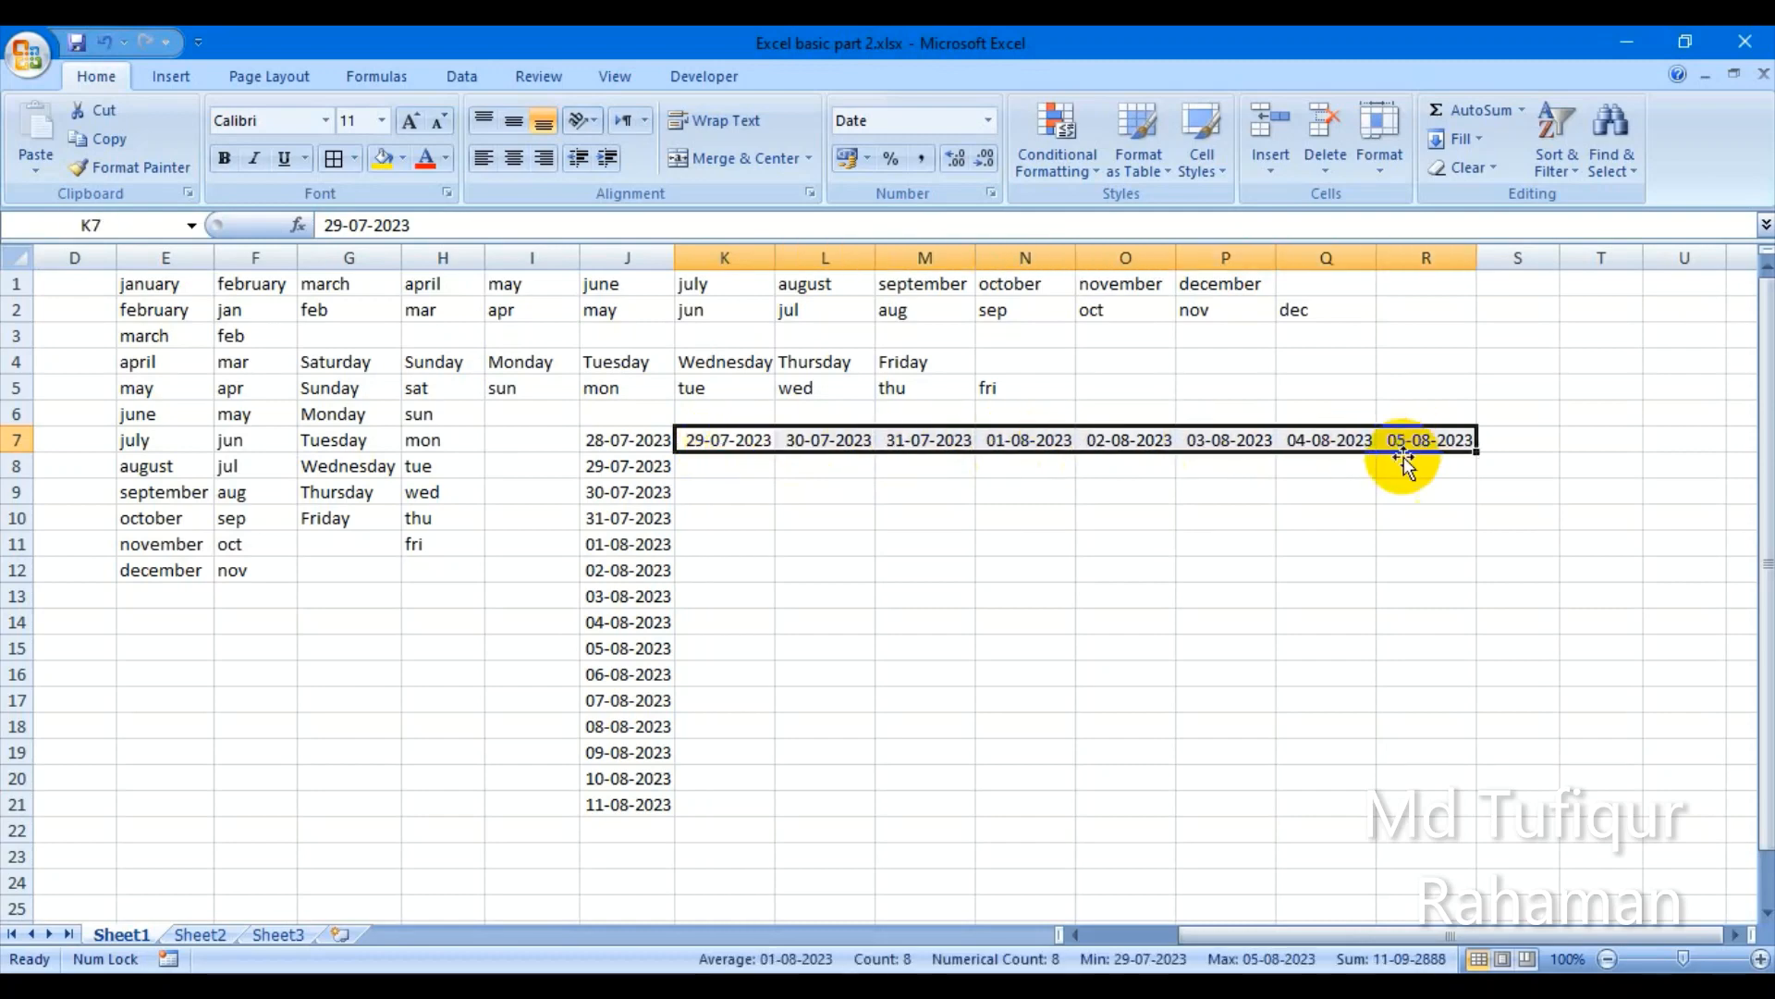
pyautogui.click(1133, 546)
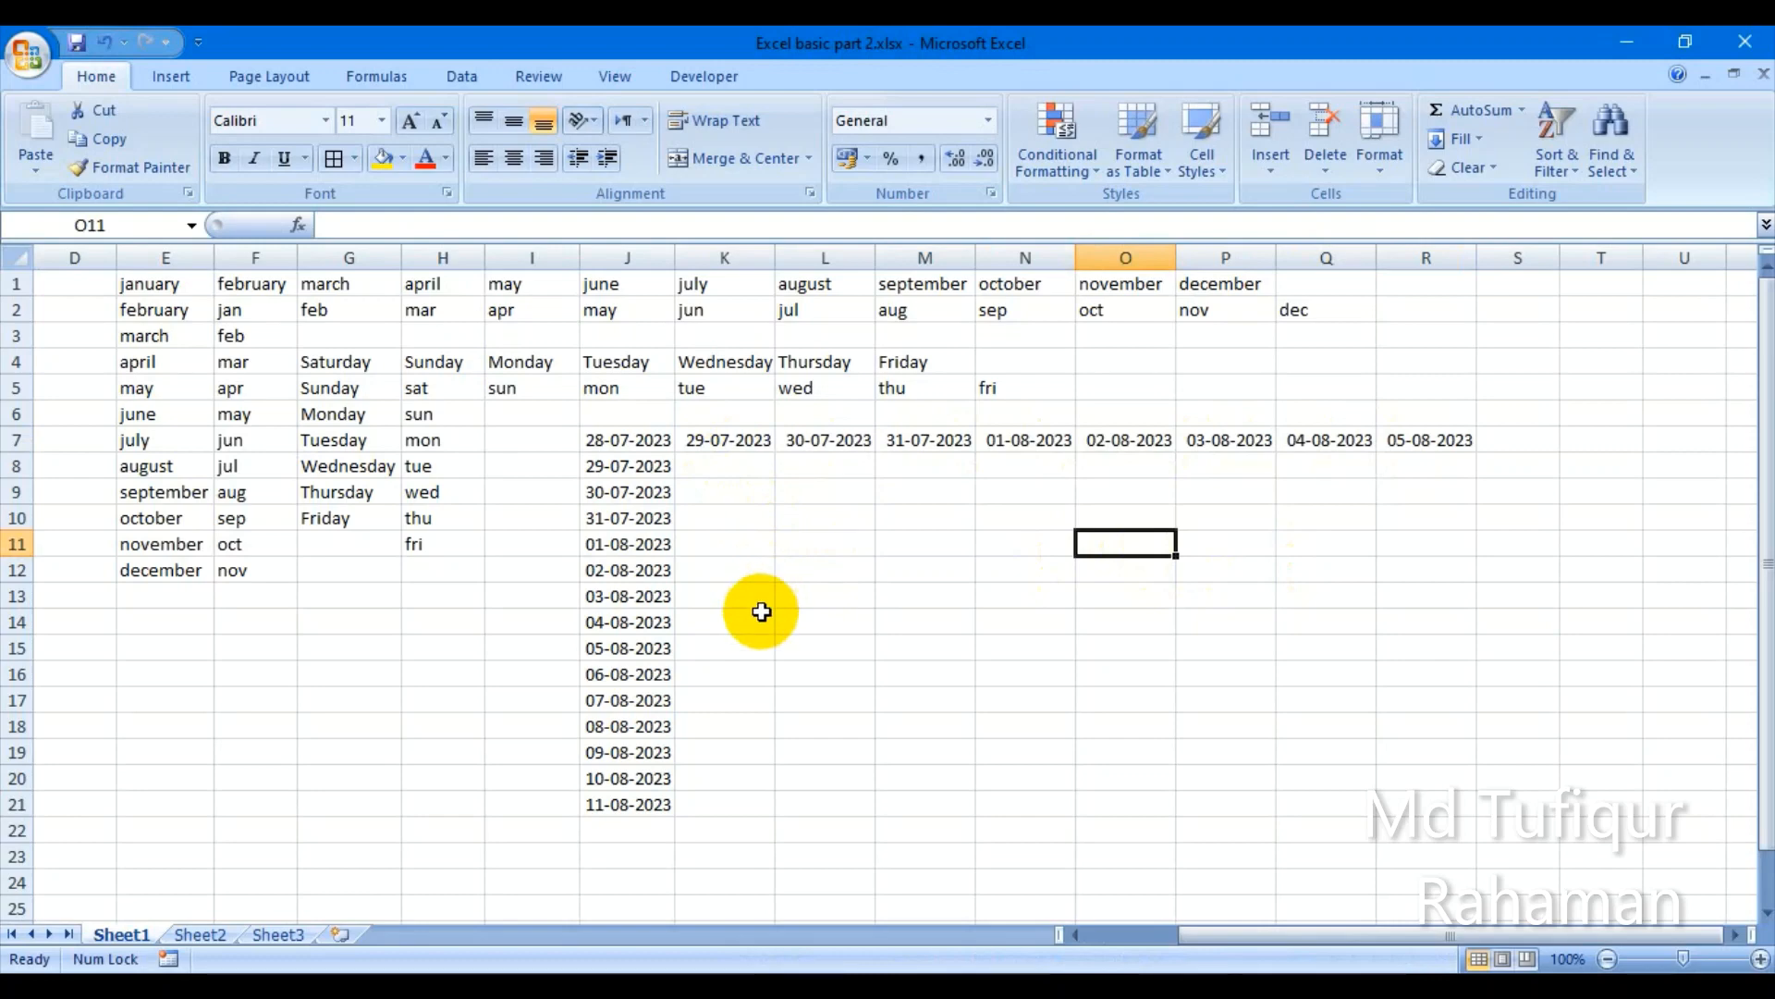
pyautogui.click(786, 596)
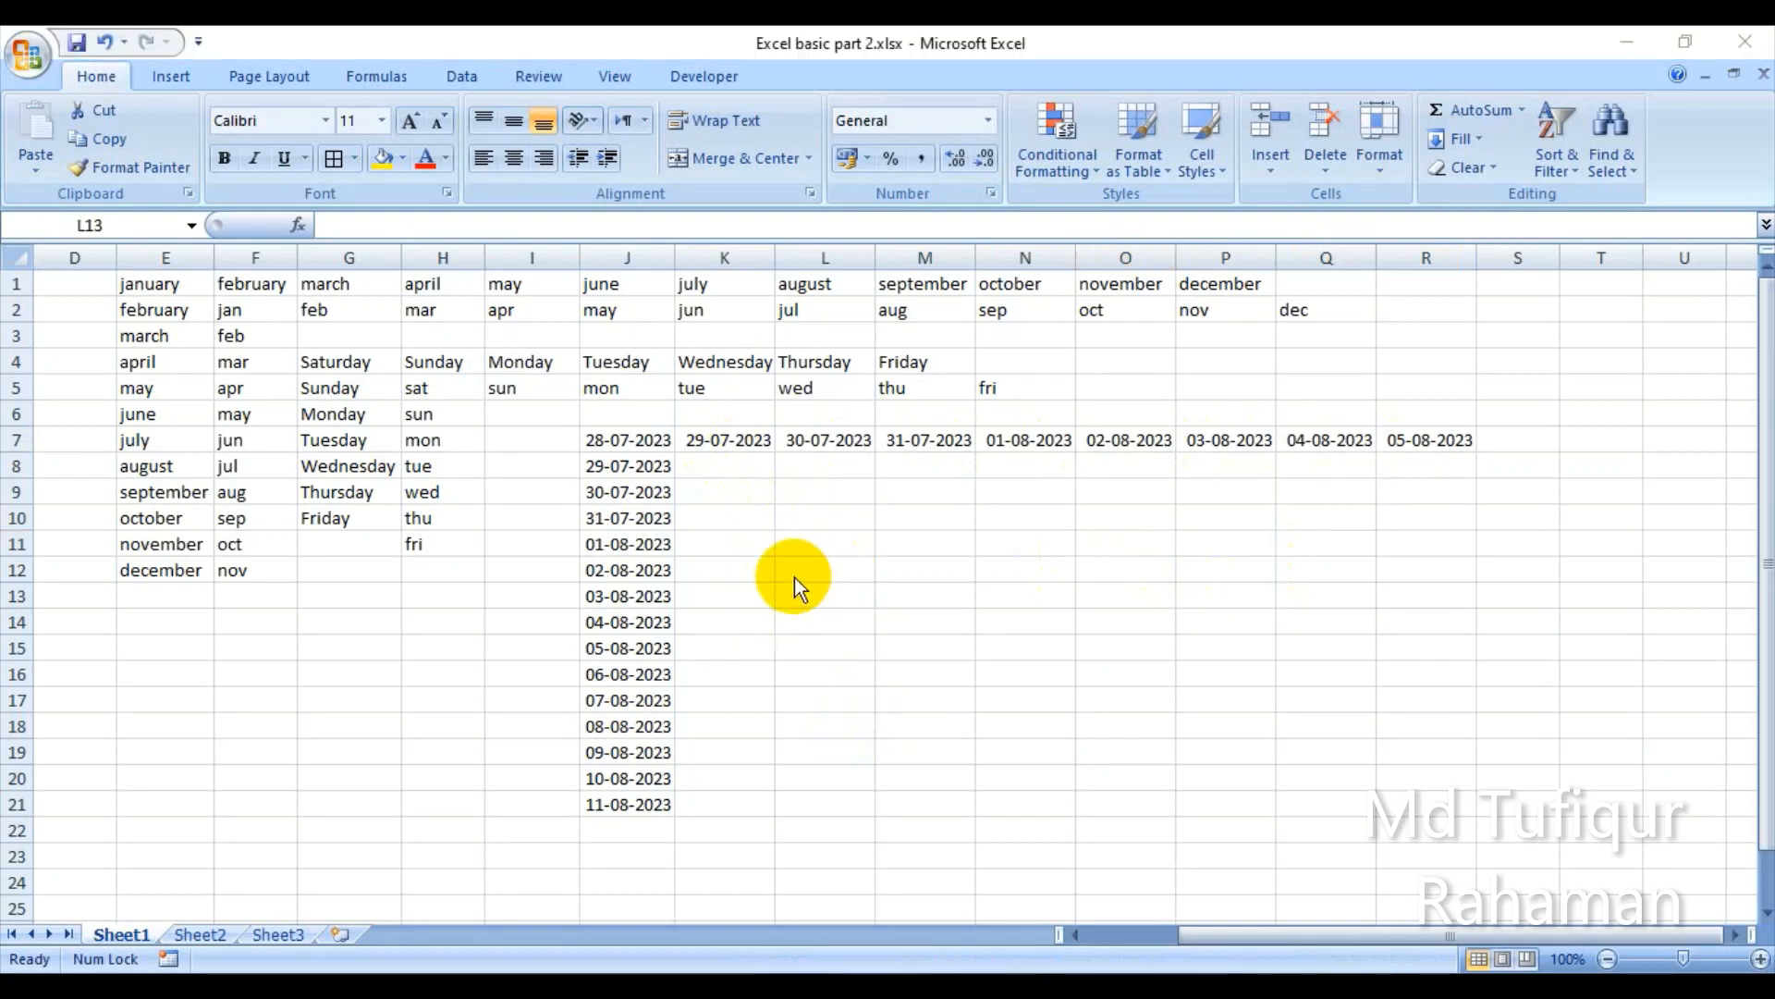
# Step: Enter item 1 in L10 and fill the numbered items across row 10 to item 7 in R10
pyautogui.click(814, 520)
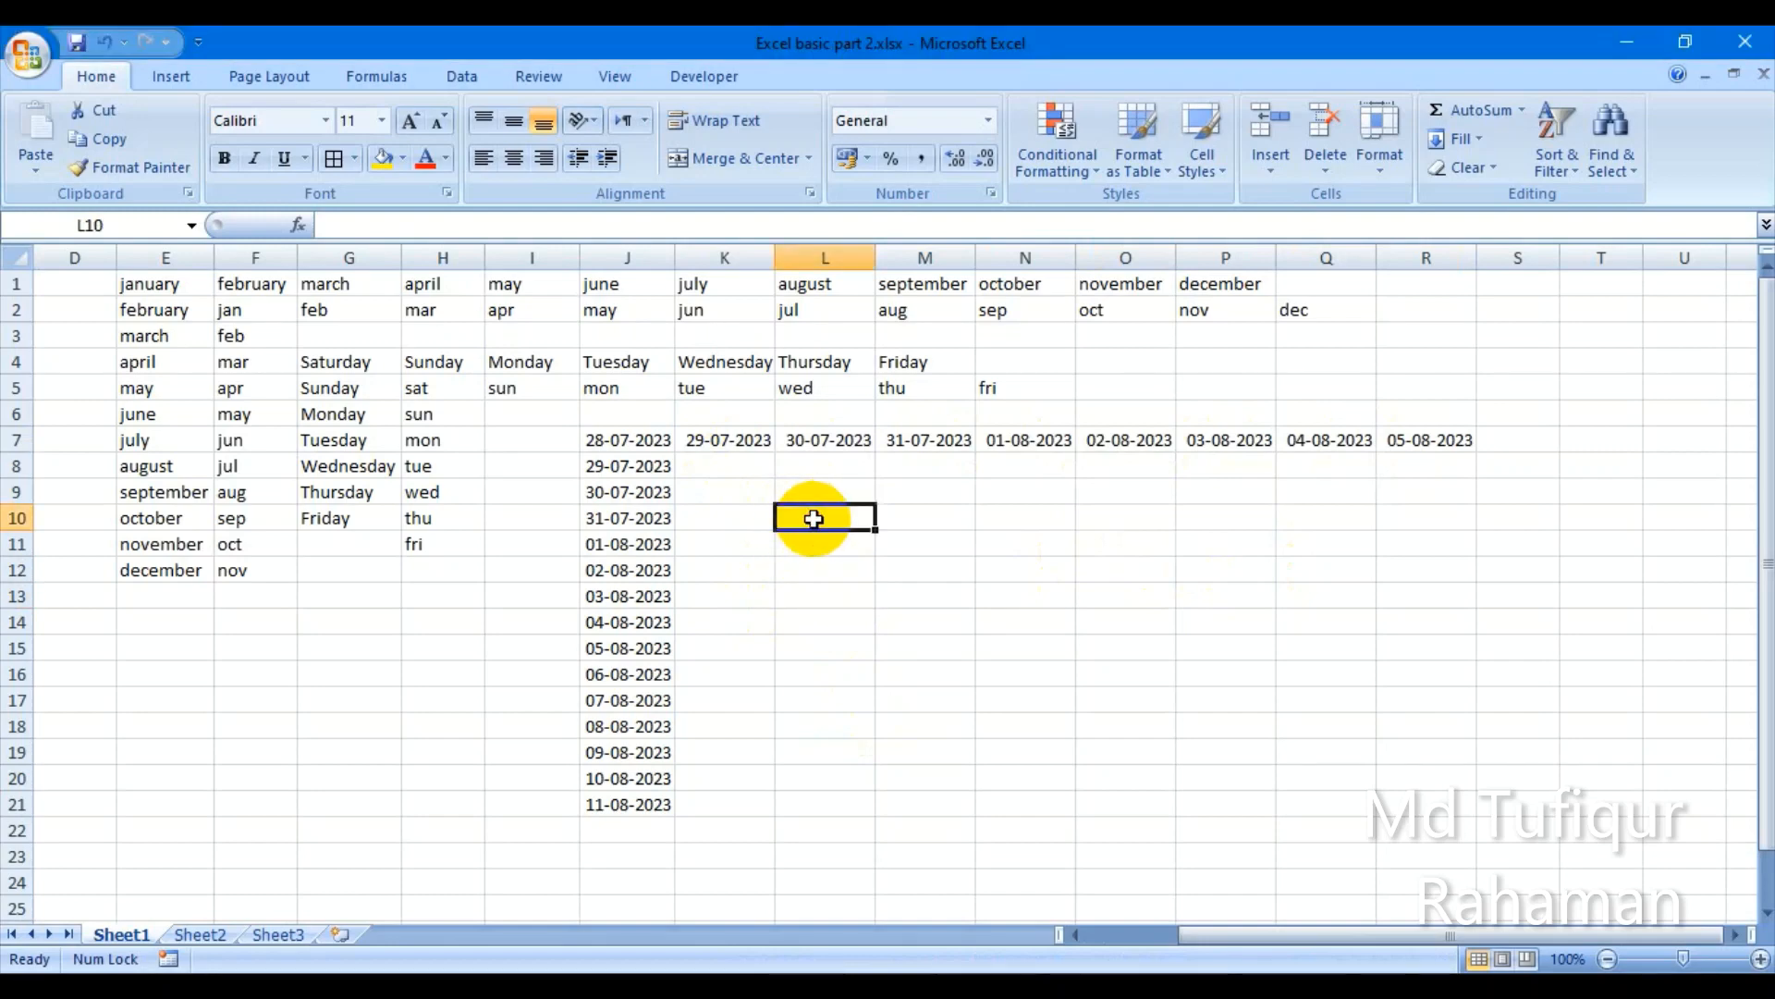
pyautogui.write('item 1')
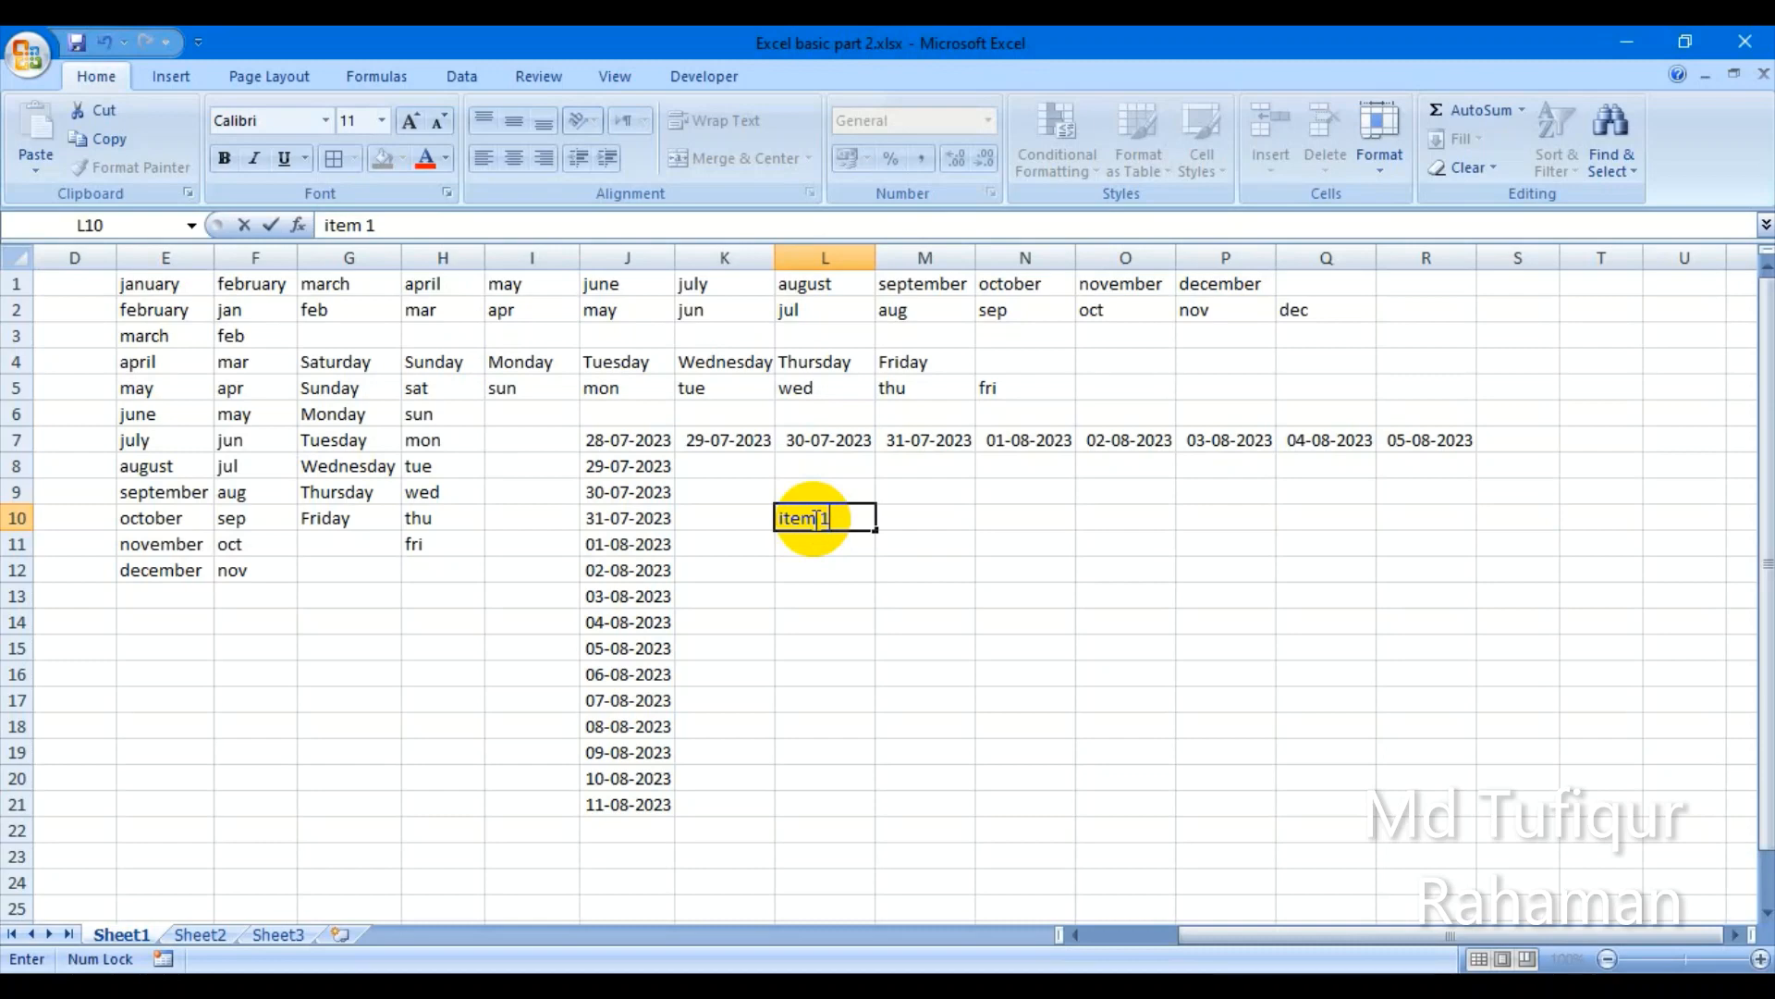
pyautogui.hotkey('ctrl', 'Return')
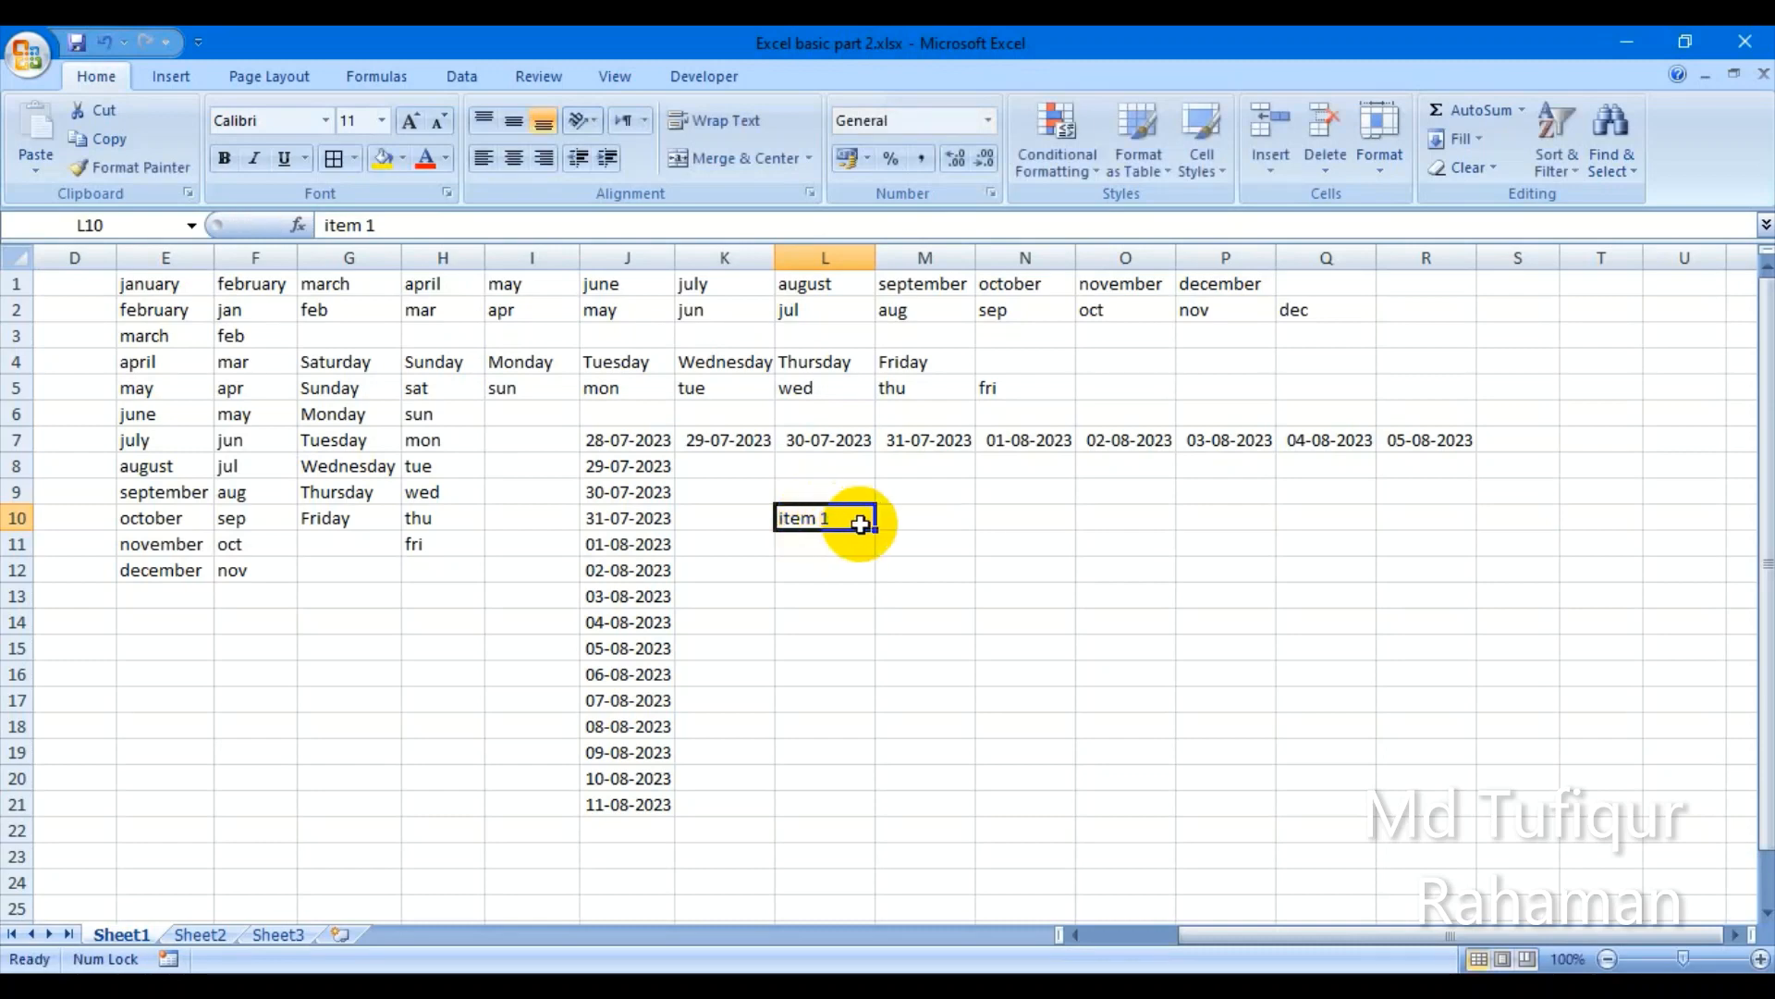
pyautogui.moveTo(876, 530); pyautogui.dragTo(1463, 571)
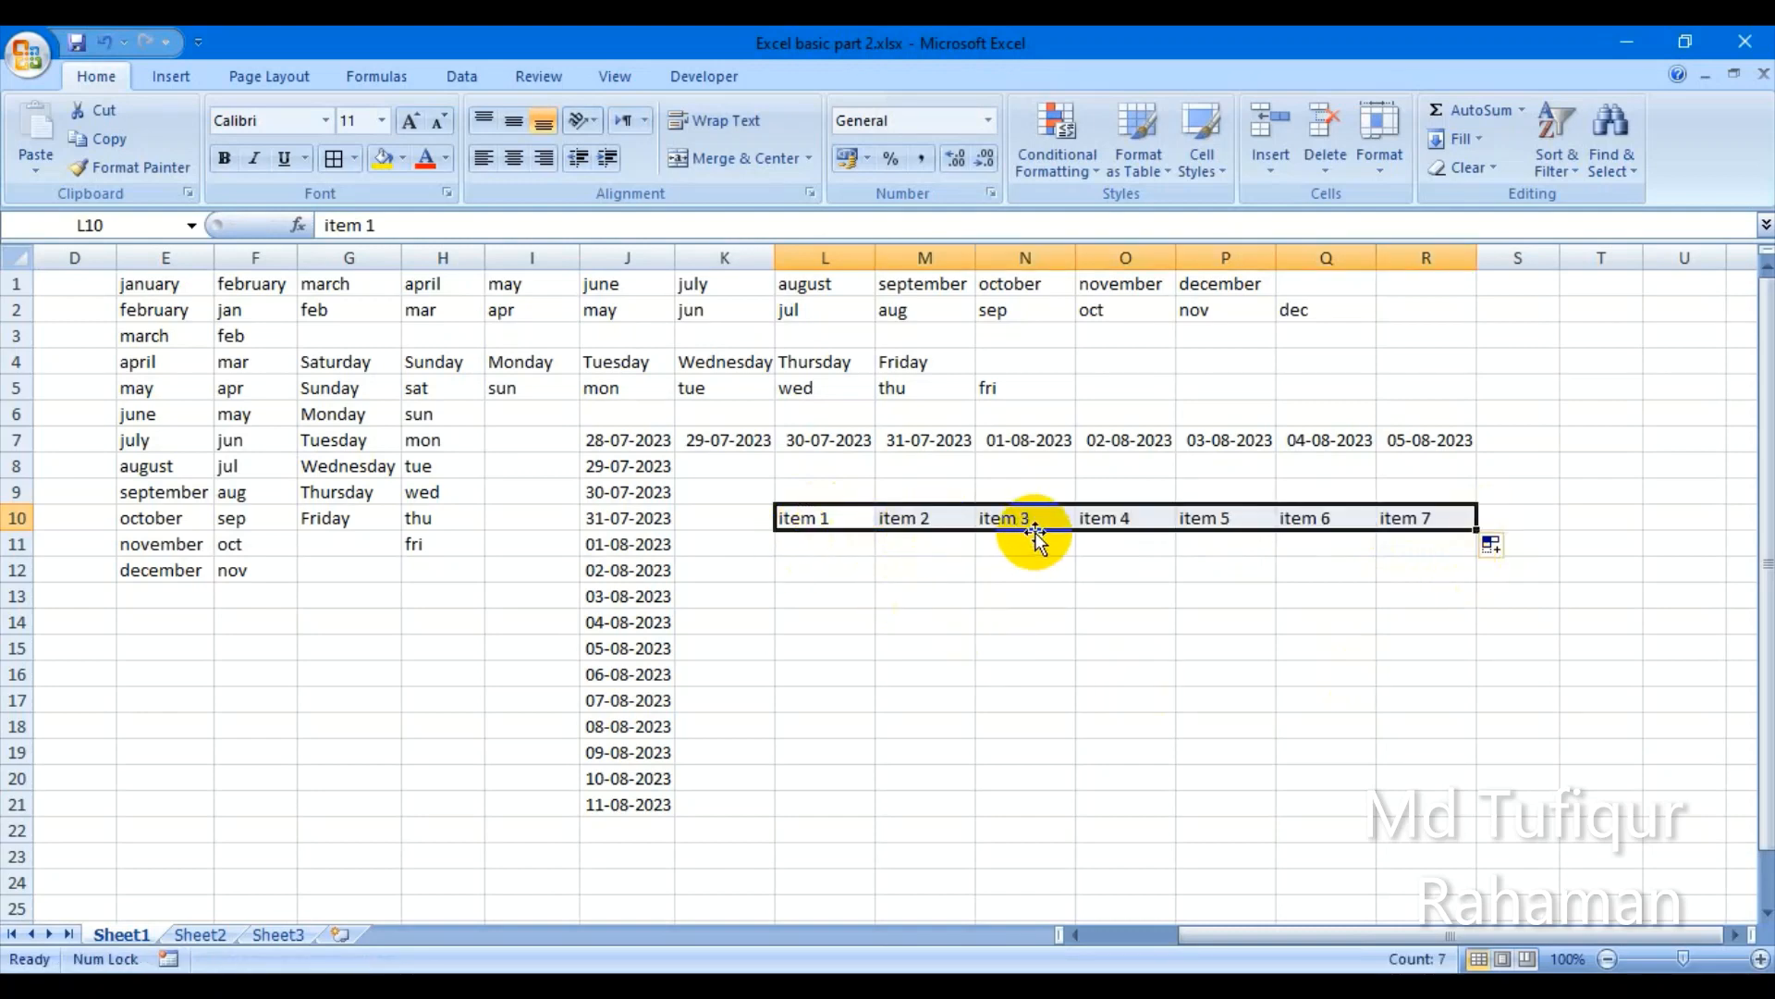
pyautogui.click(1309, 517)
pyautogui.click(1410, 522)
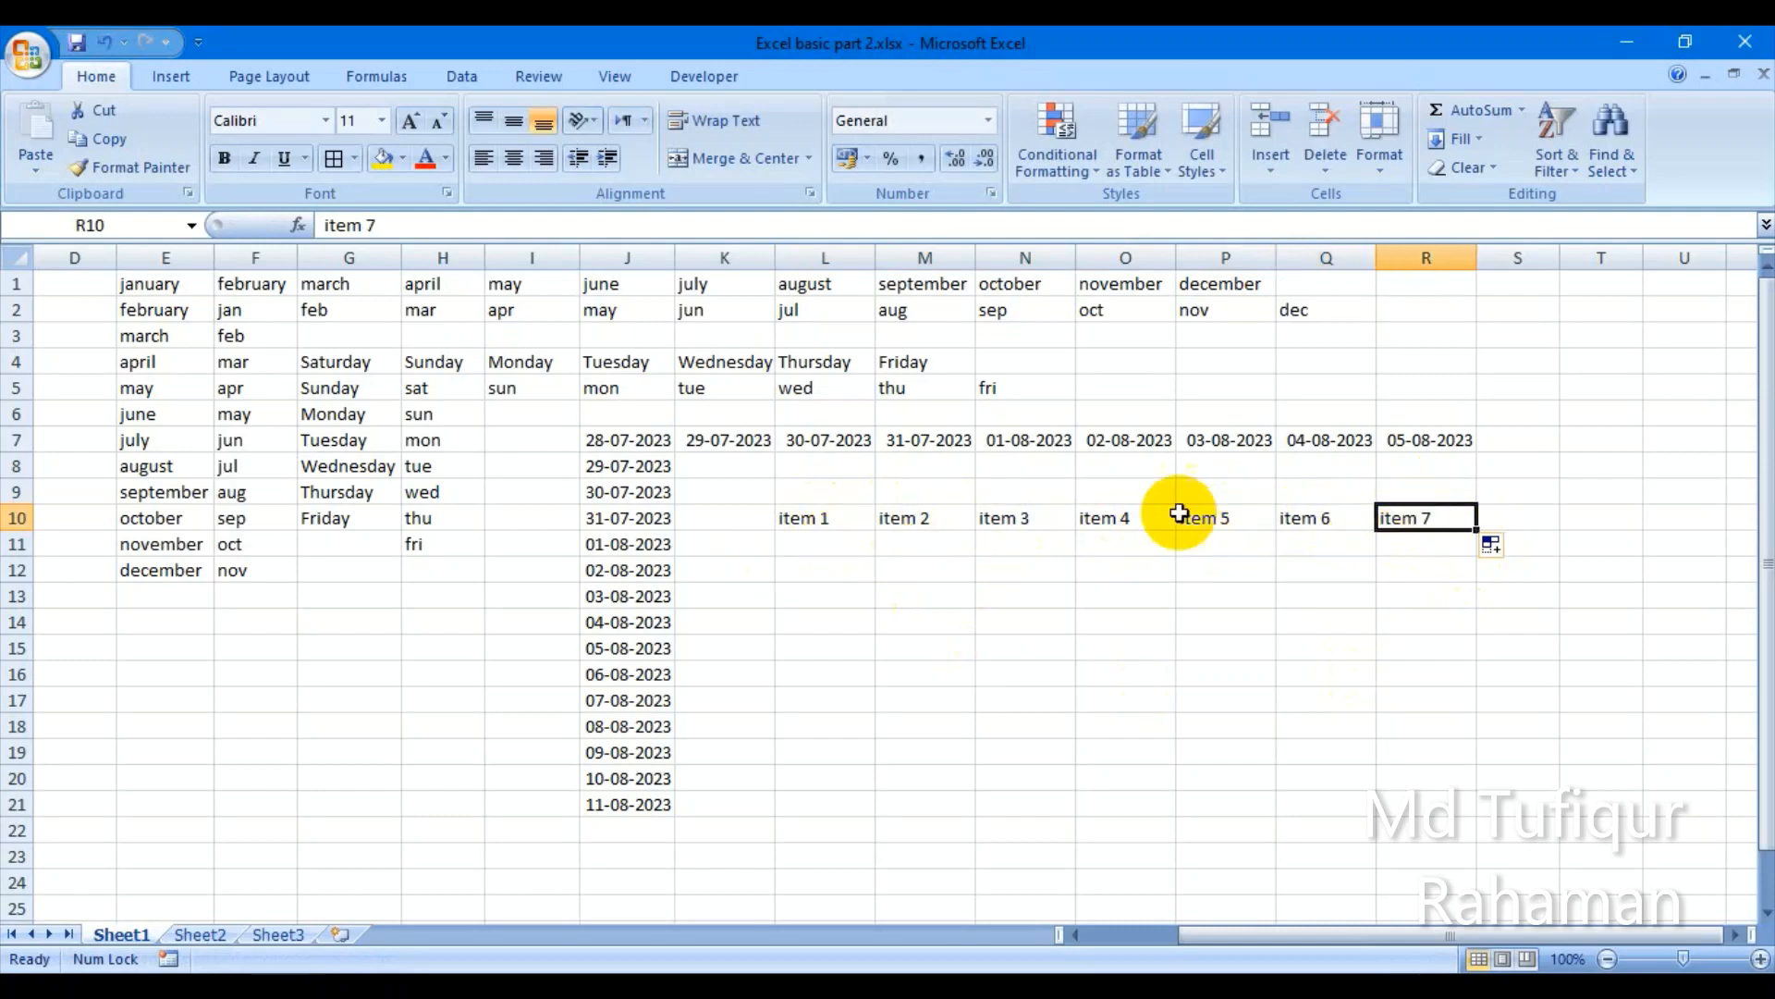
# Step: Fill the numbered items from L10 down the column to item 12 in L21
pyautogui.click(832, 518)
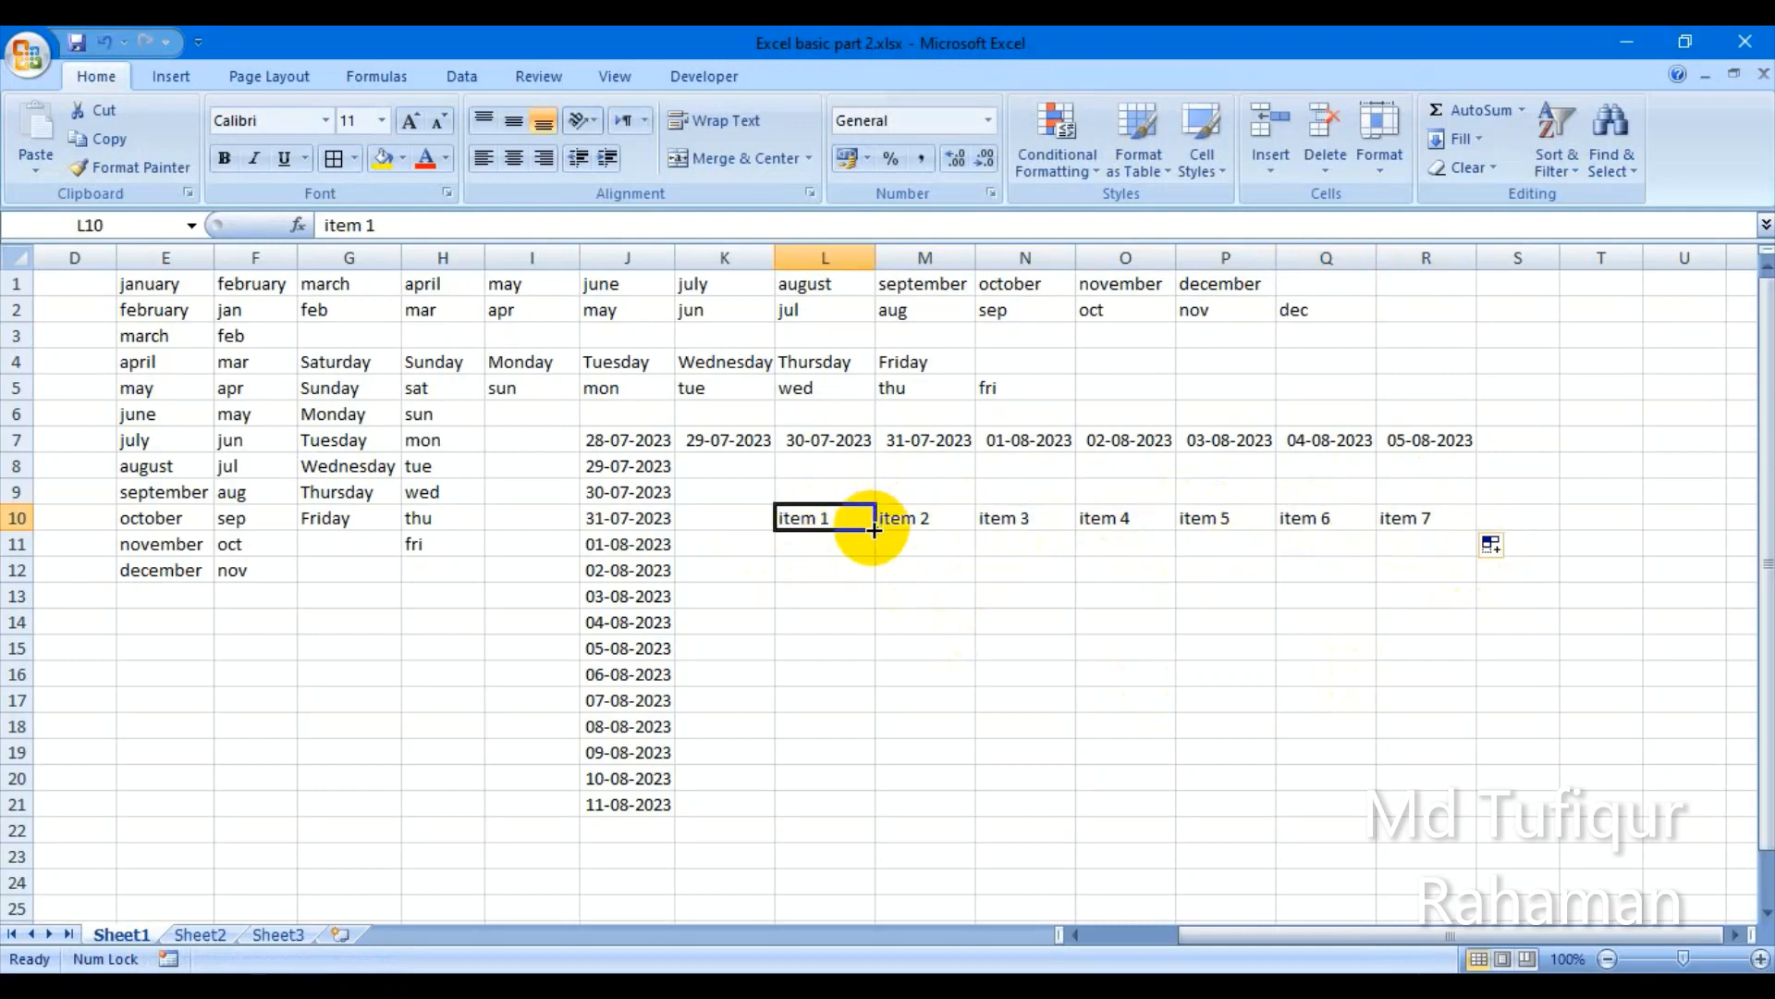
pyautogui.moveTo(874, 530); pyautogui.dragTo(889, 815)
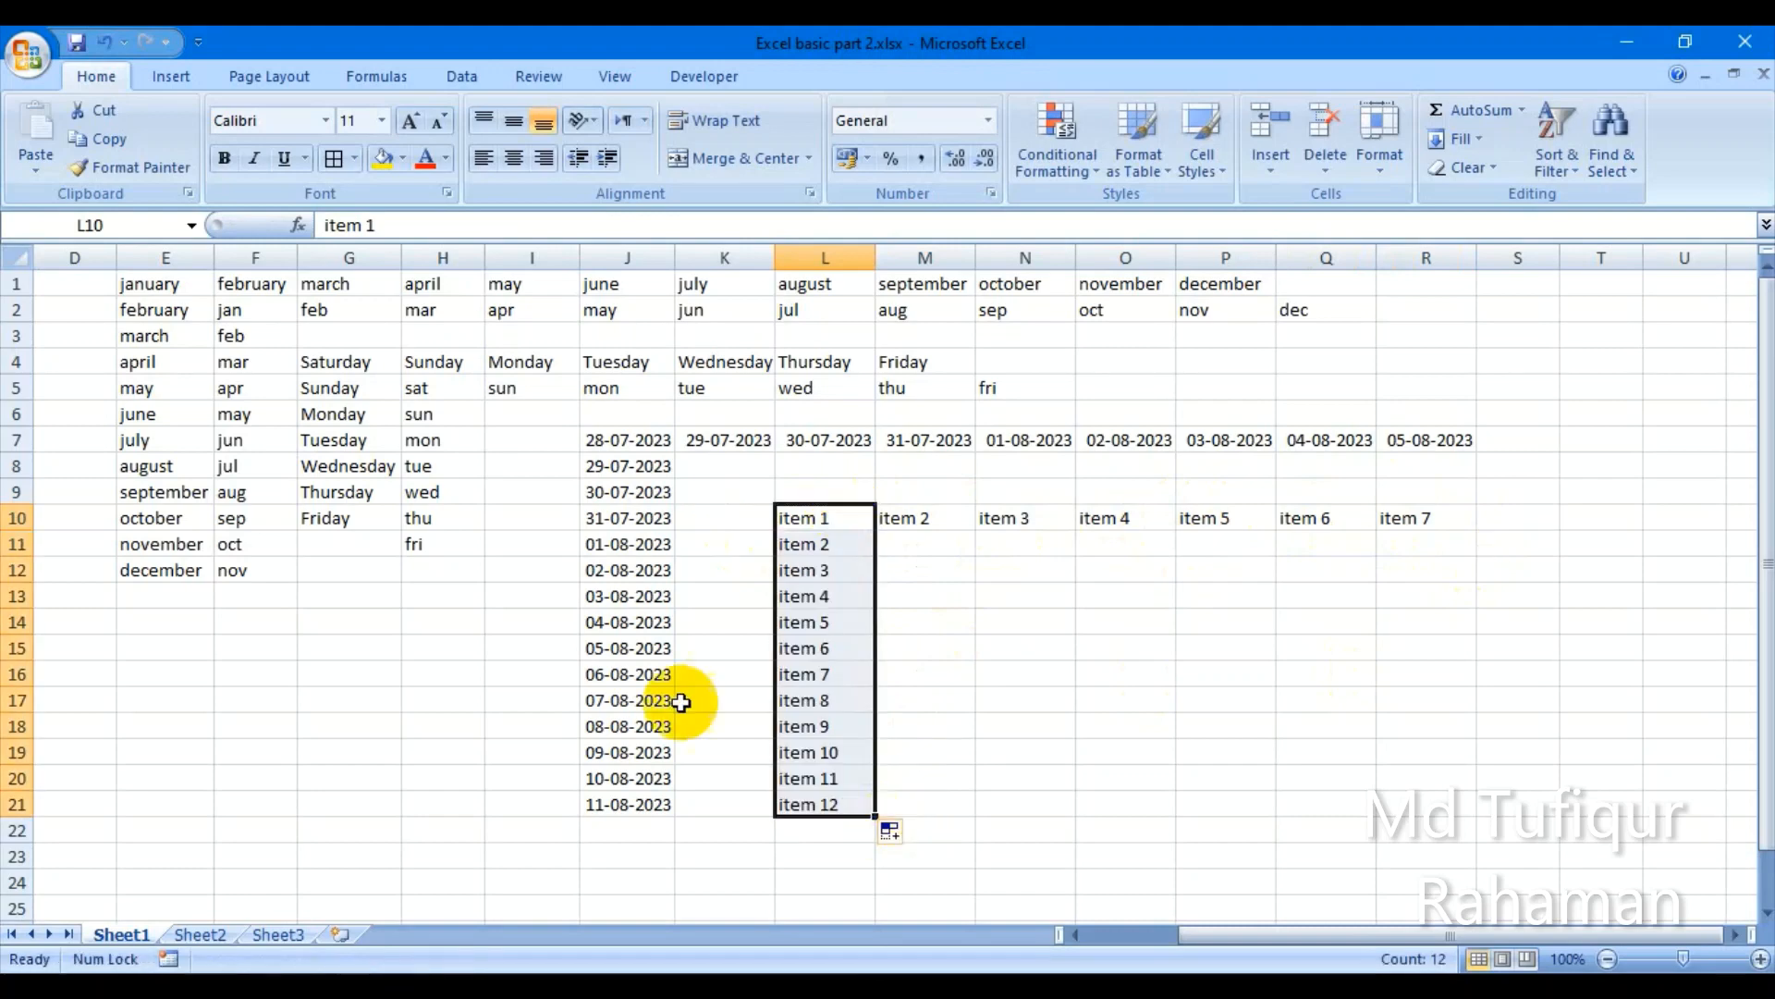
pyautogui.click(969, 672)
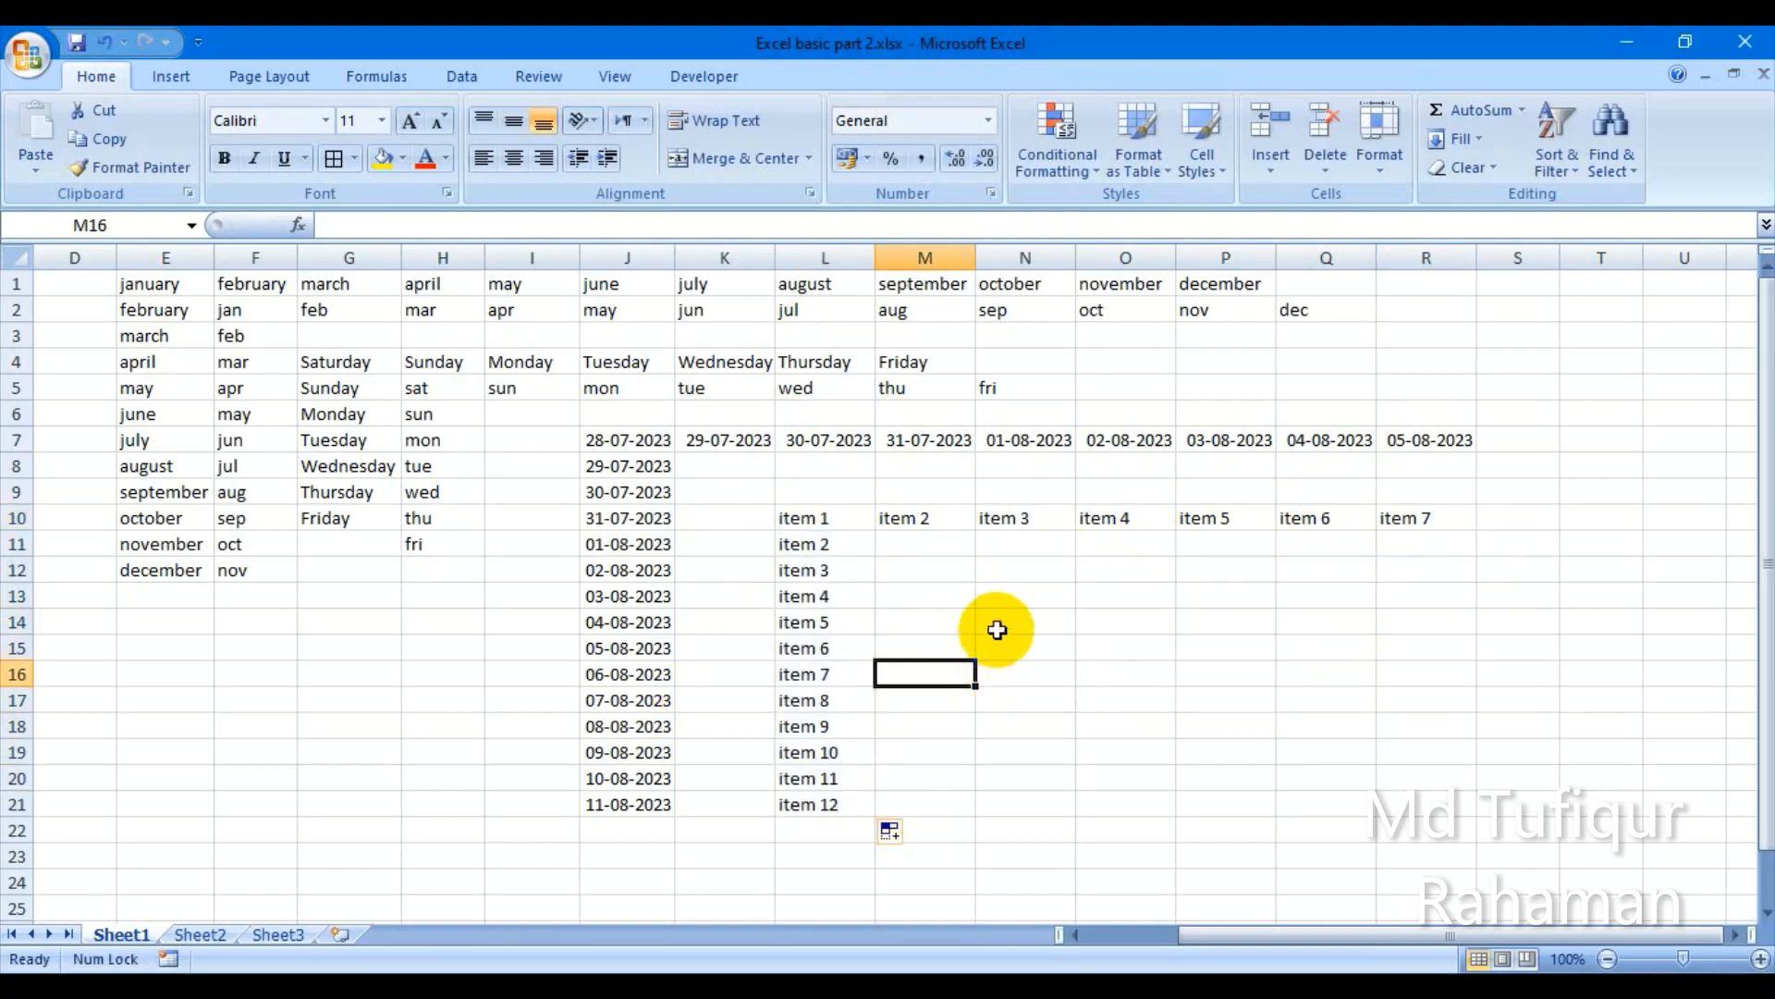